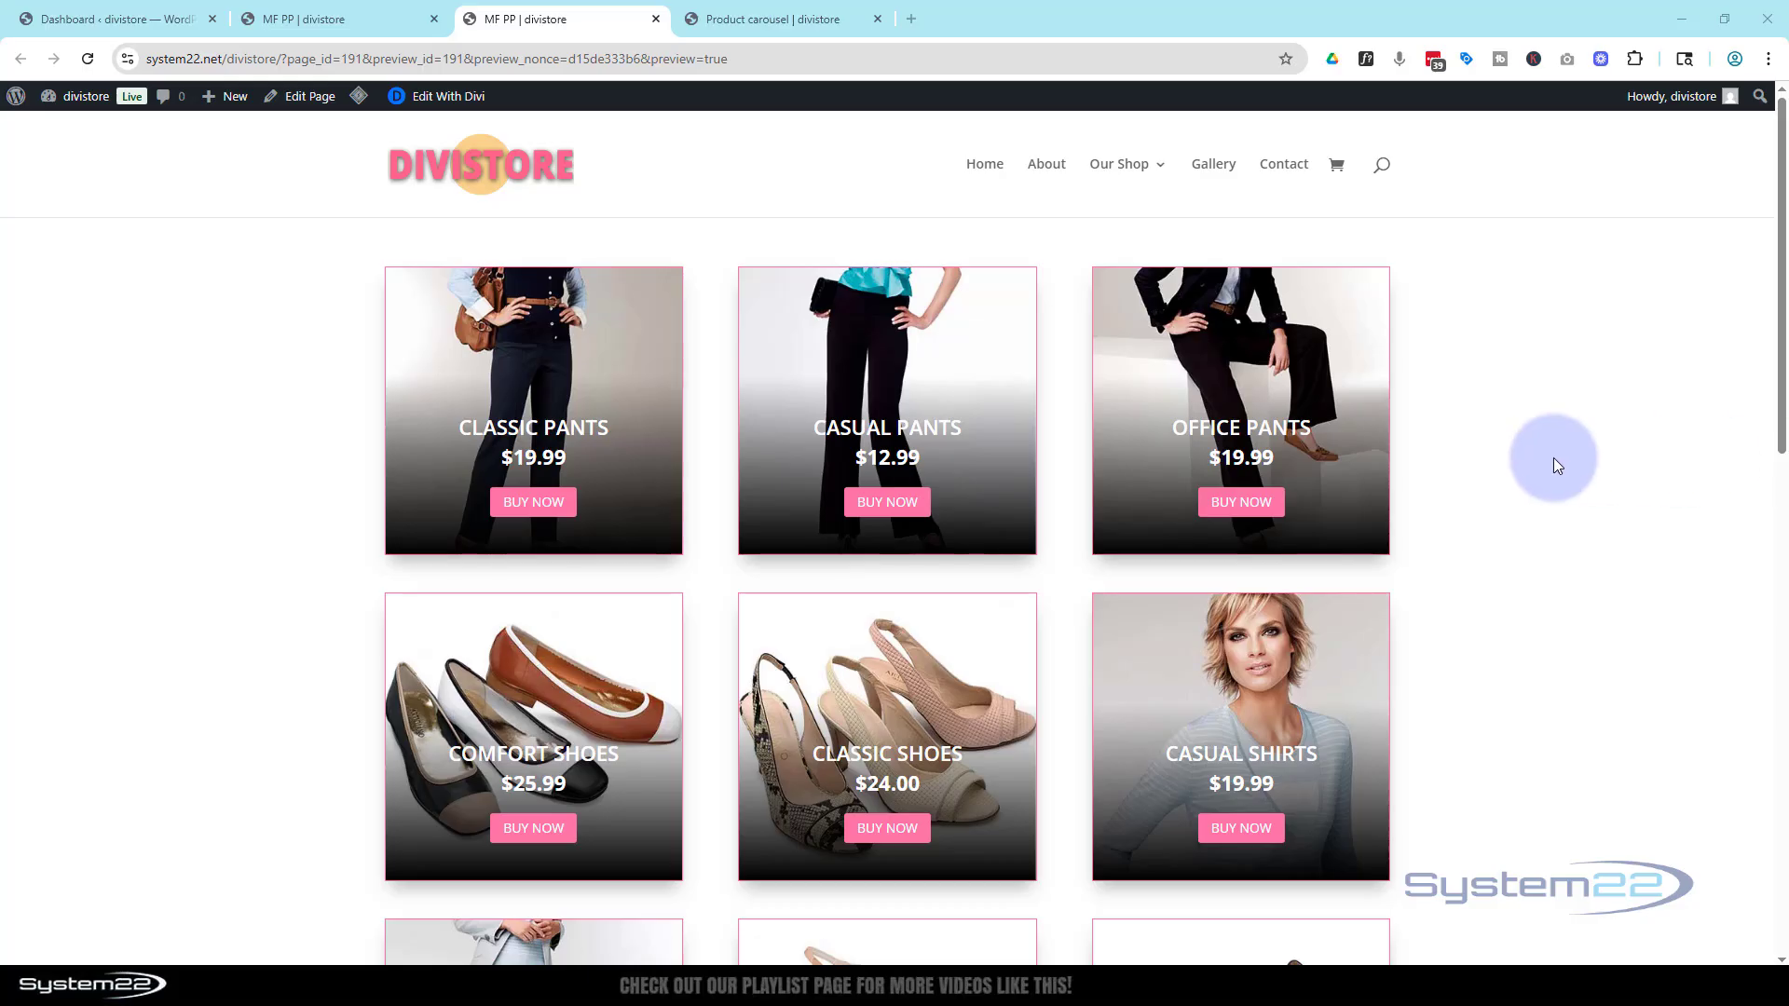
Scroll through the existing product grid on the preview page to examine the product cards
scroll(1557, 461, "down", 5)
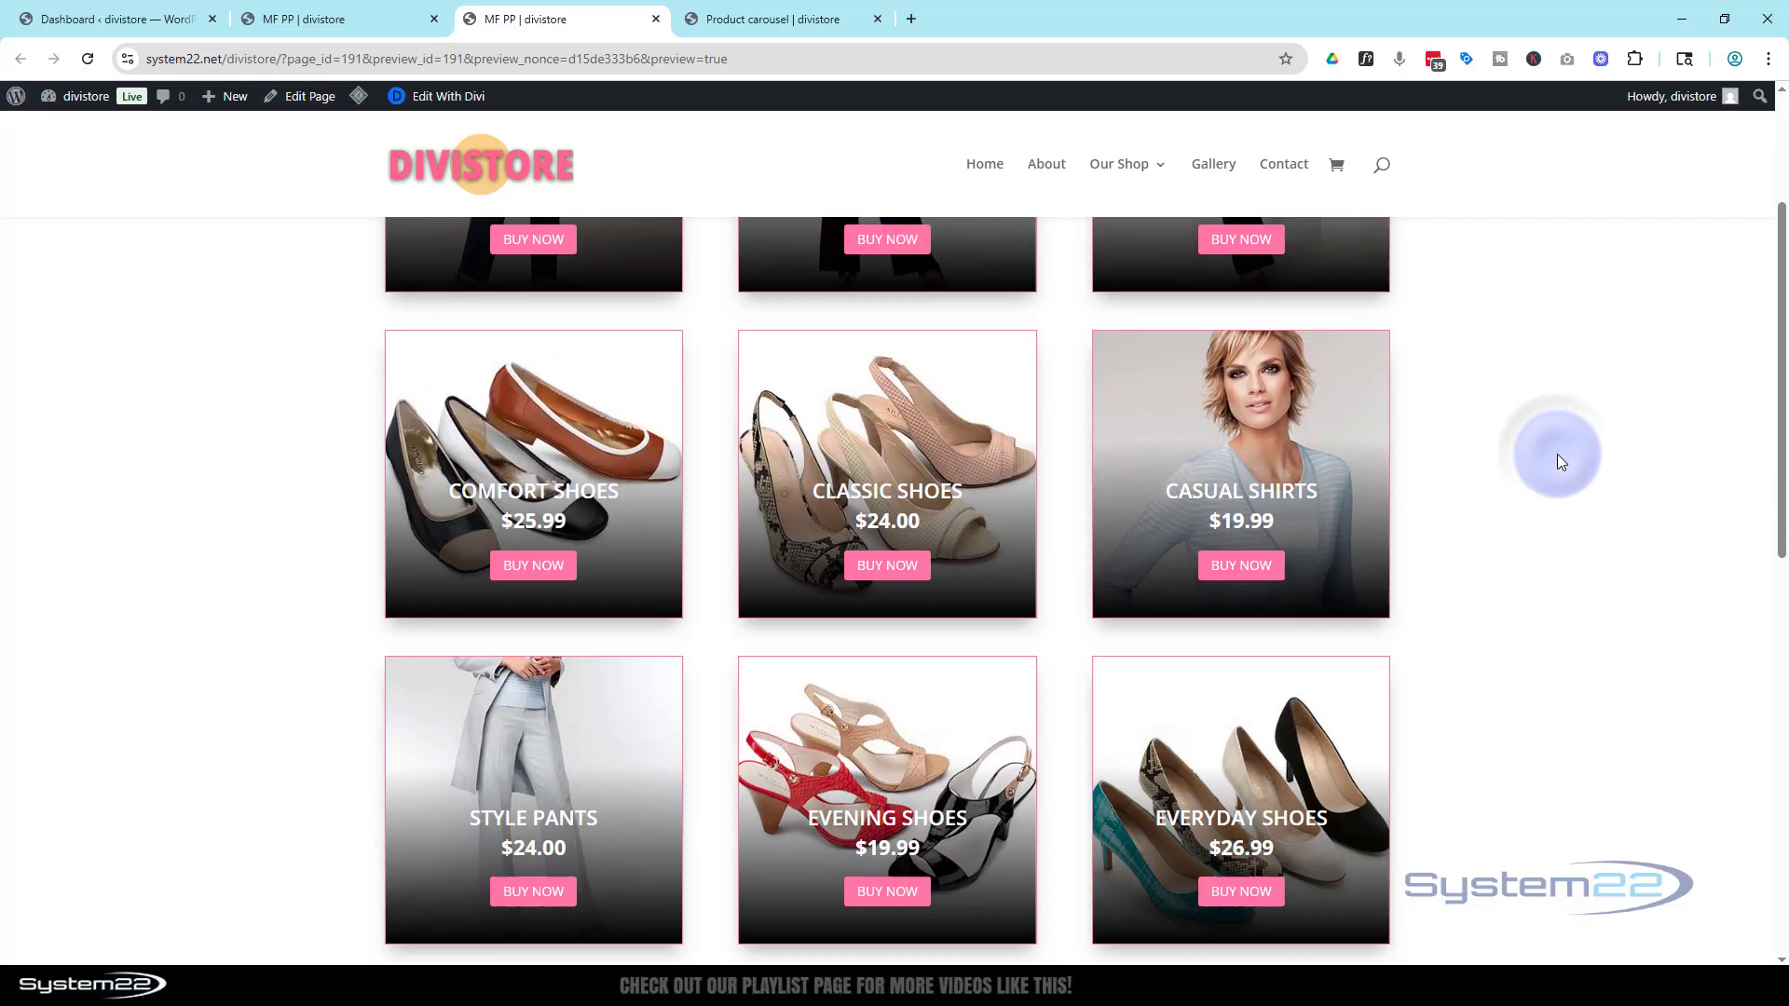
scroll(1557, 461, "down", 3)
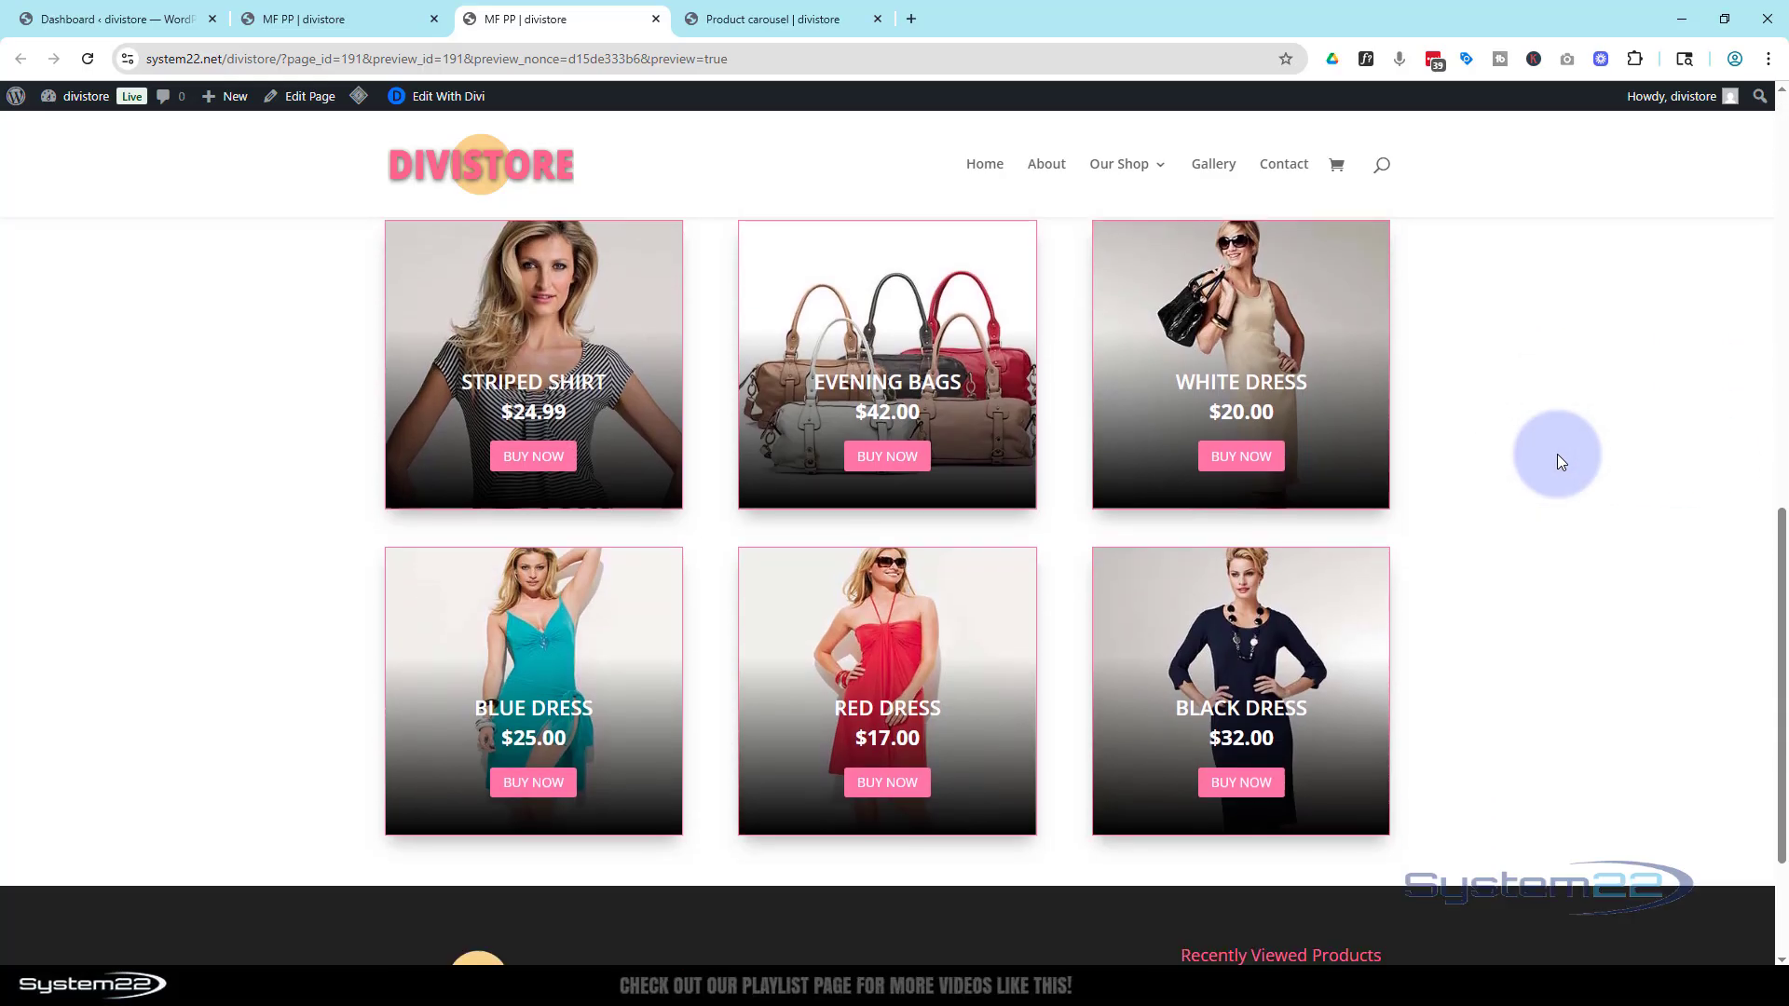
scroll(1557, 462, "up", 5)
scroll(1556, 456, "up", 5)
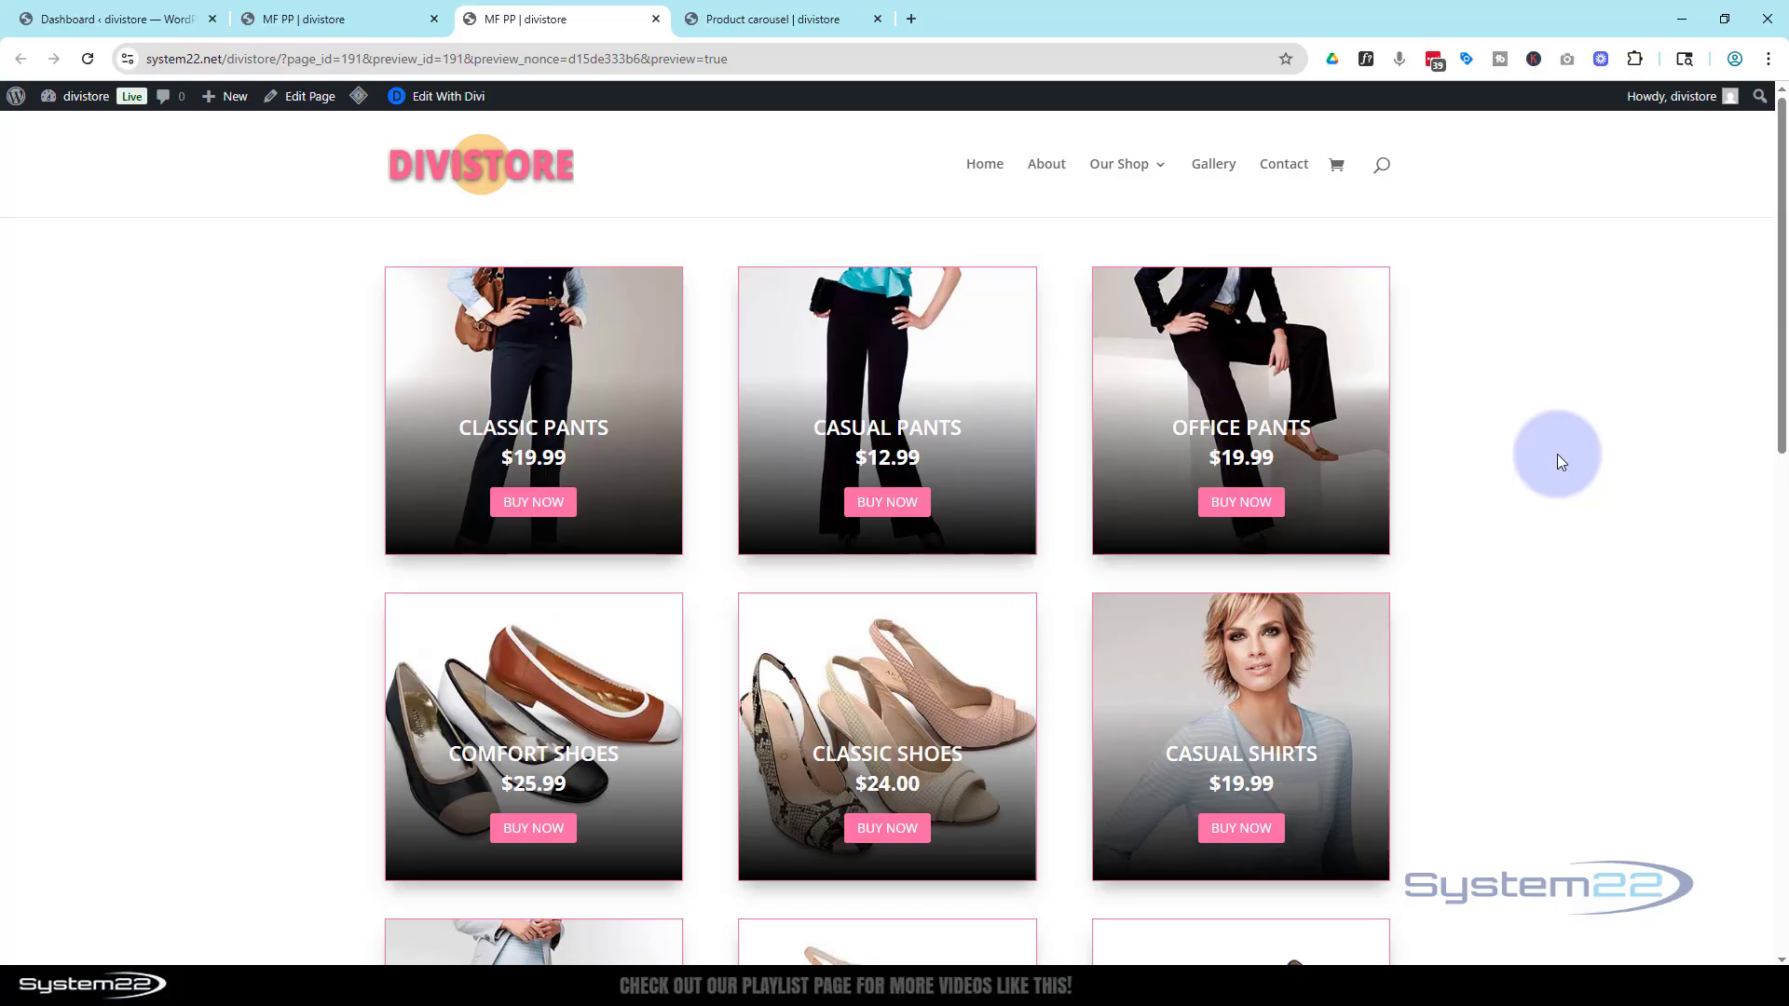
scroll(1557, 455, "down", 4)
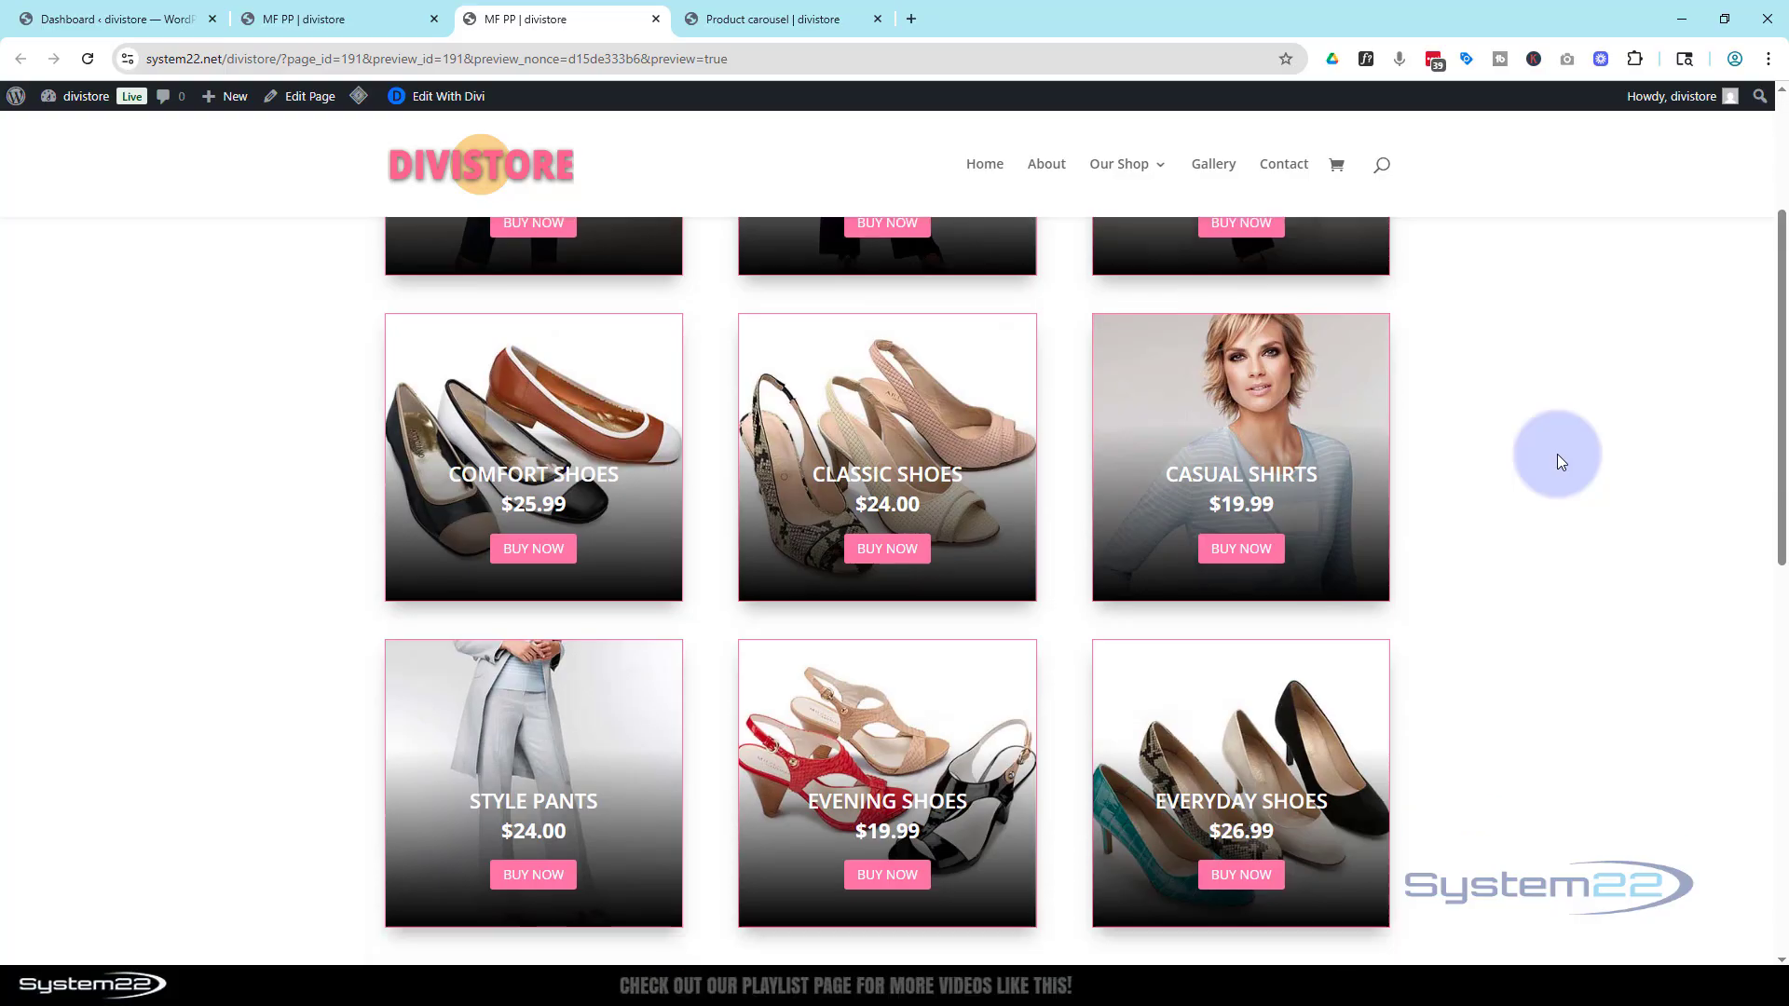
scroll(1557, 455, "down", 6)
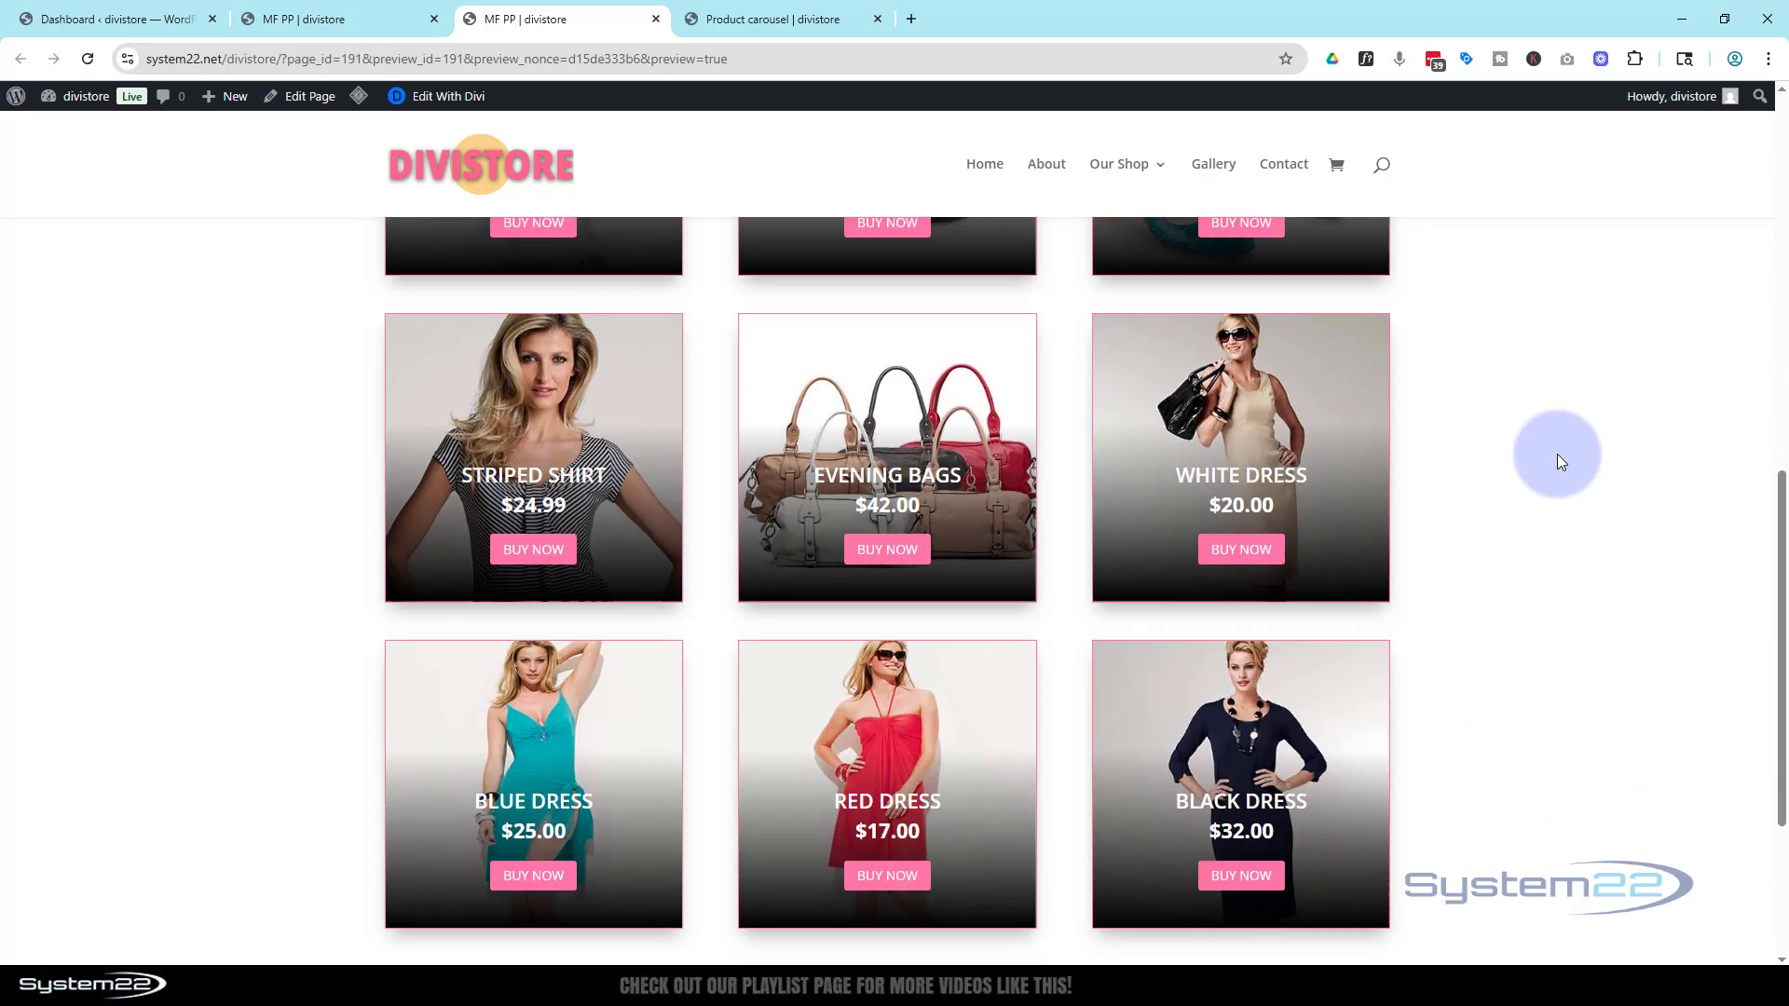
scroll(1557, 456, "up", 12)
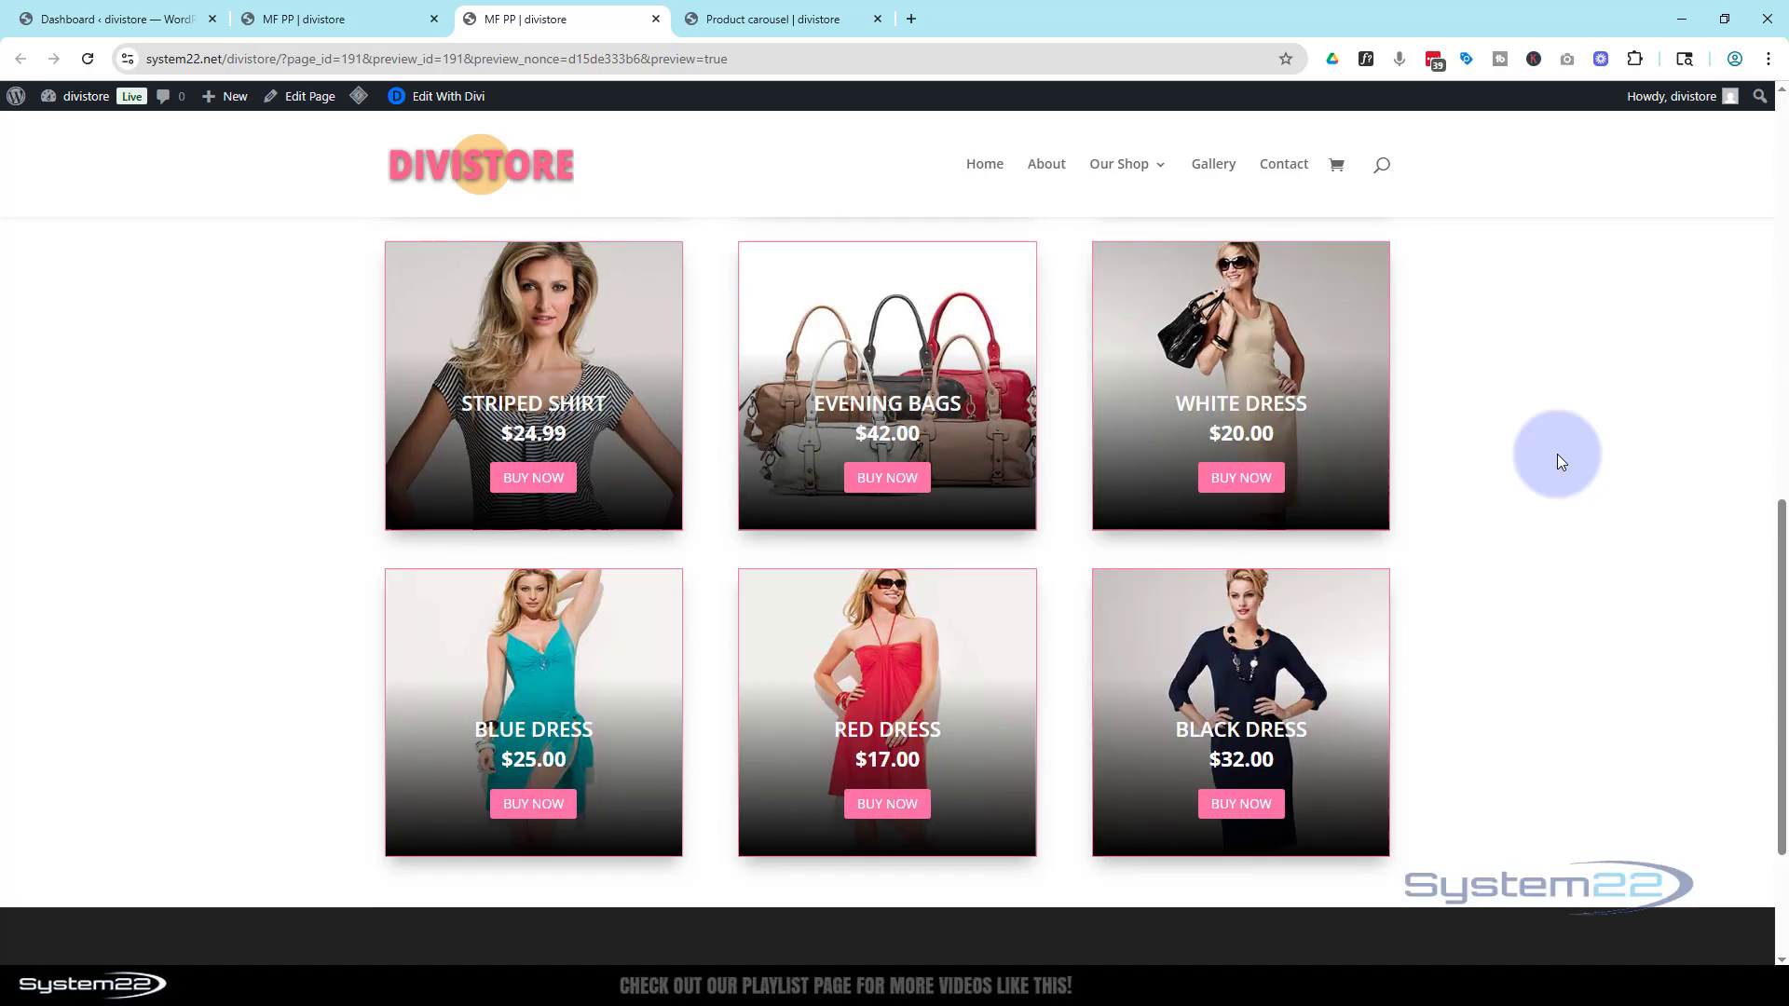
scroll(1557, 455, "up", 1)
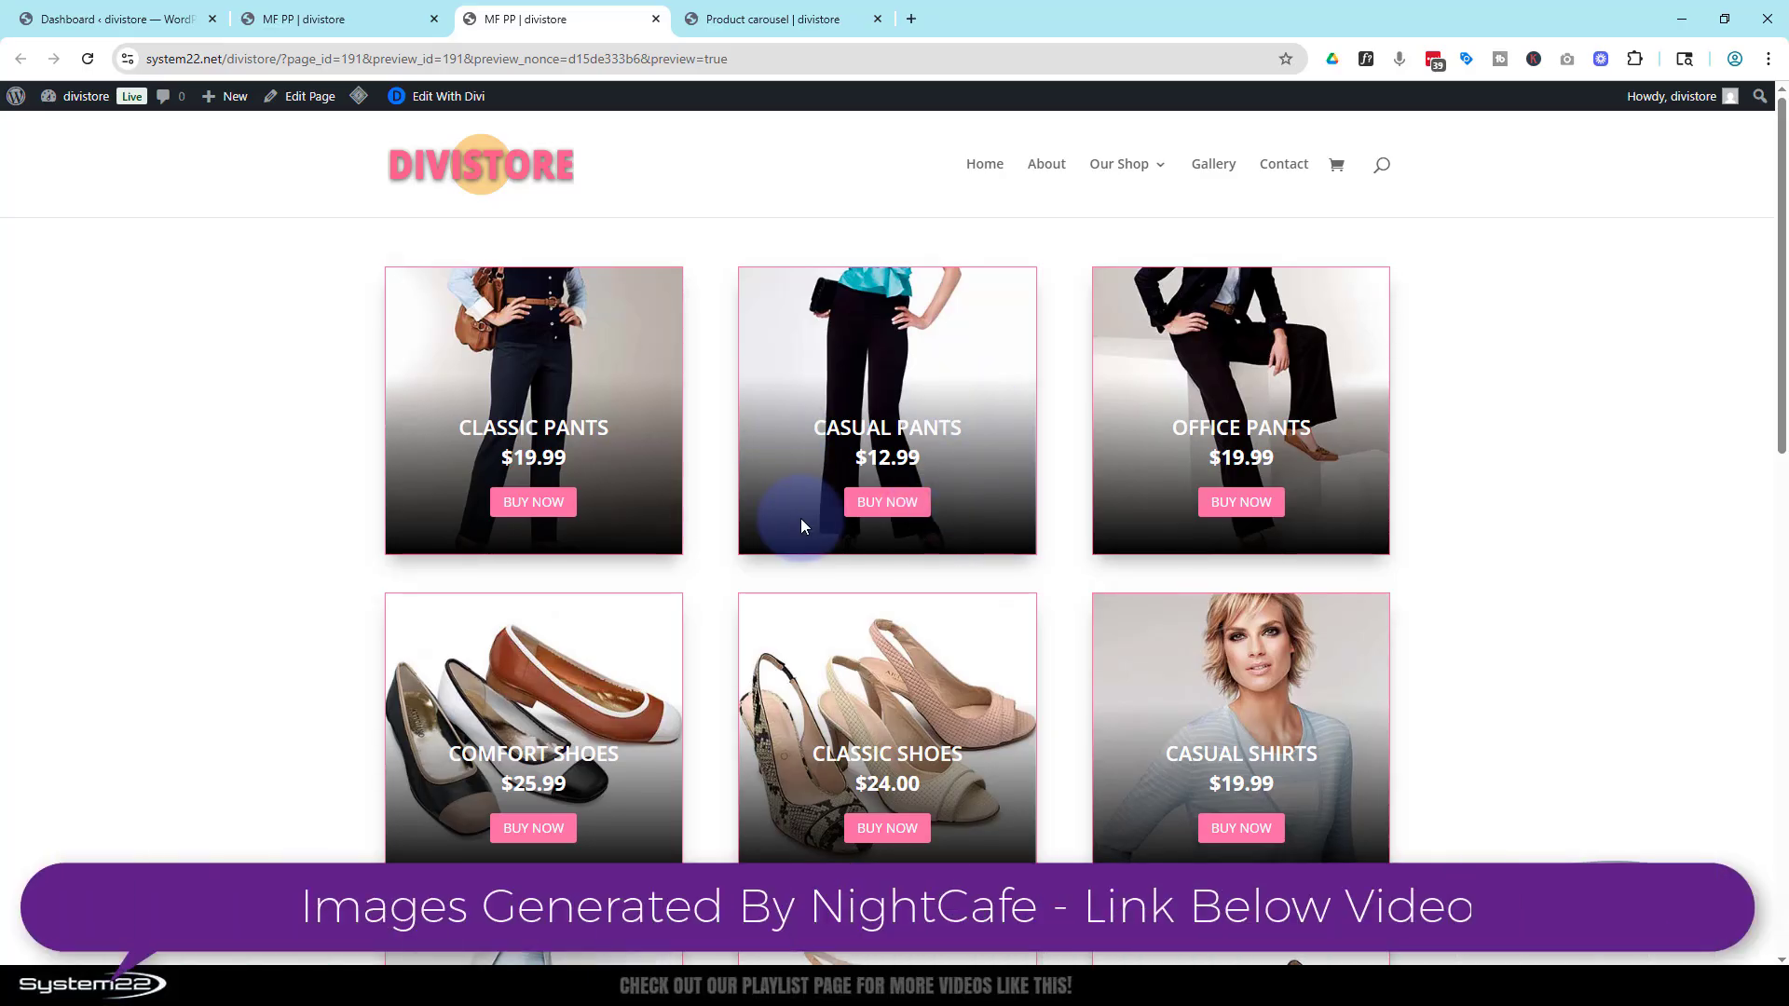
scroll(802, 518, "down", 3)
scroll(805, 528, "down", 9)
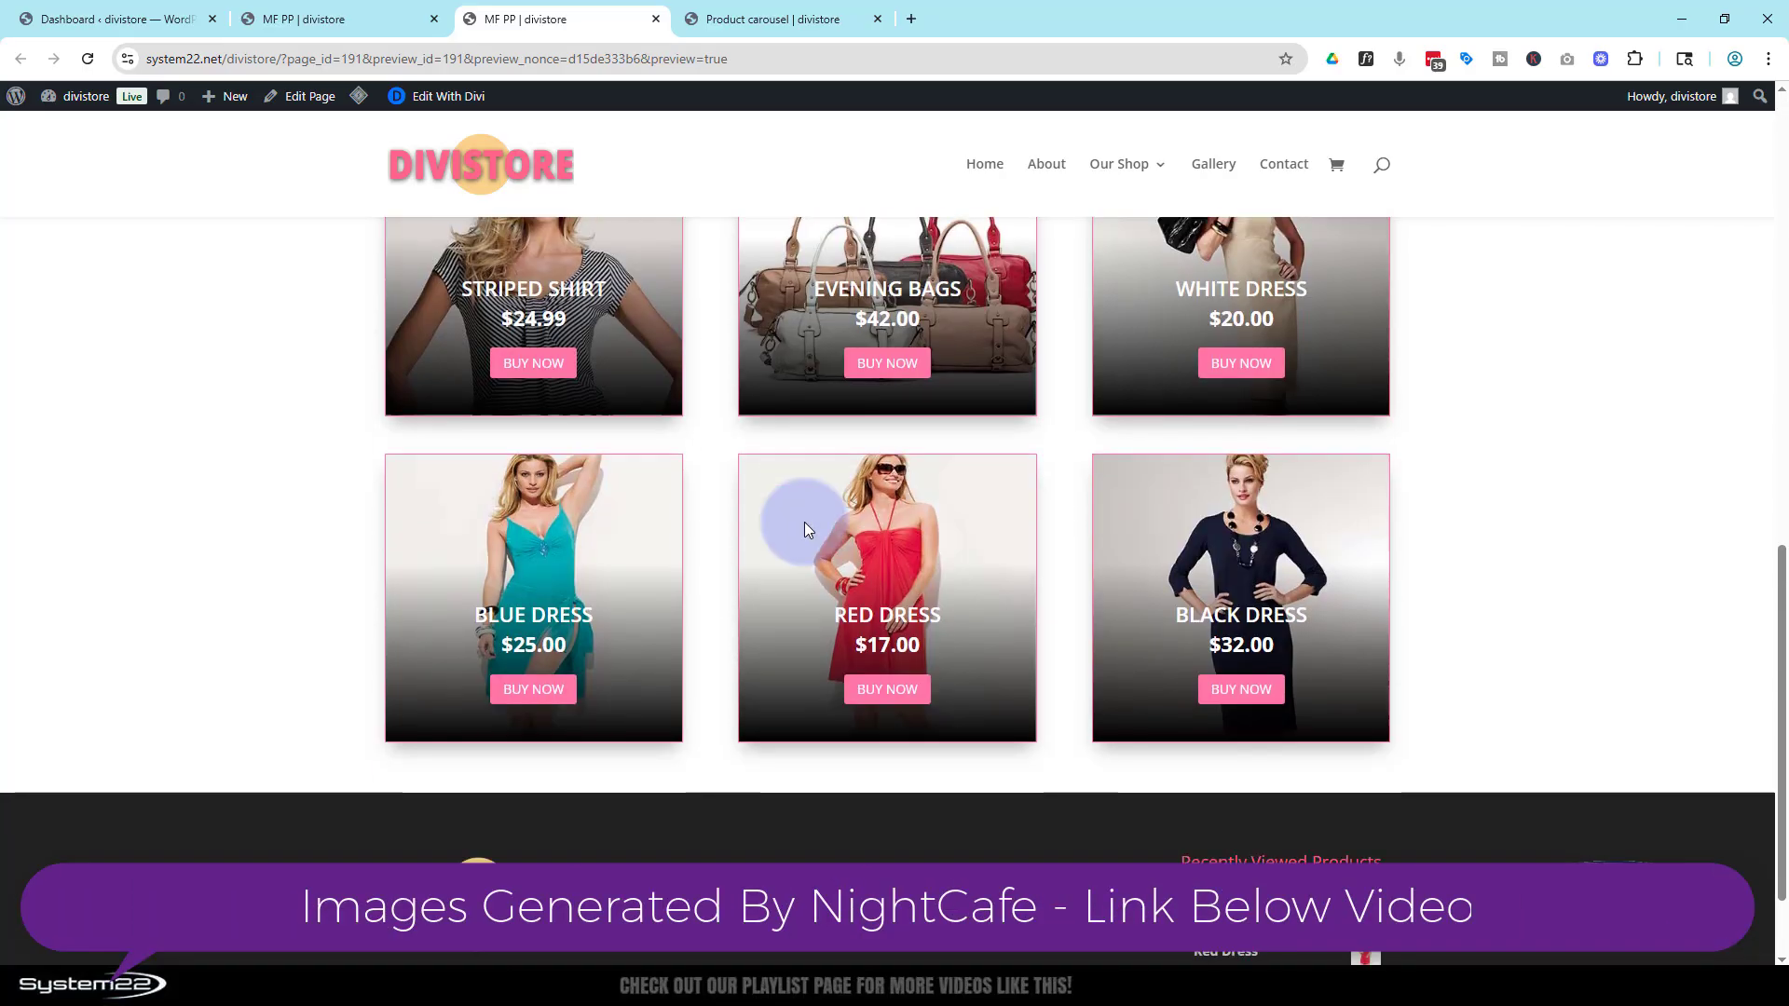
scroll(805, 527, "up", 12)
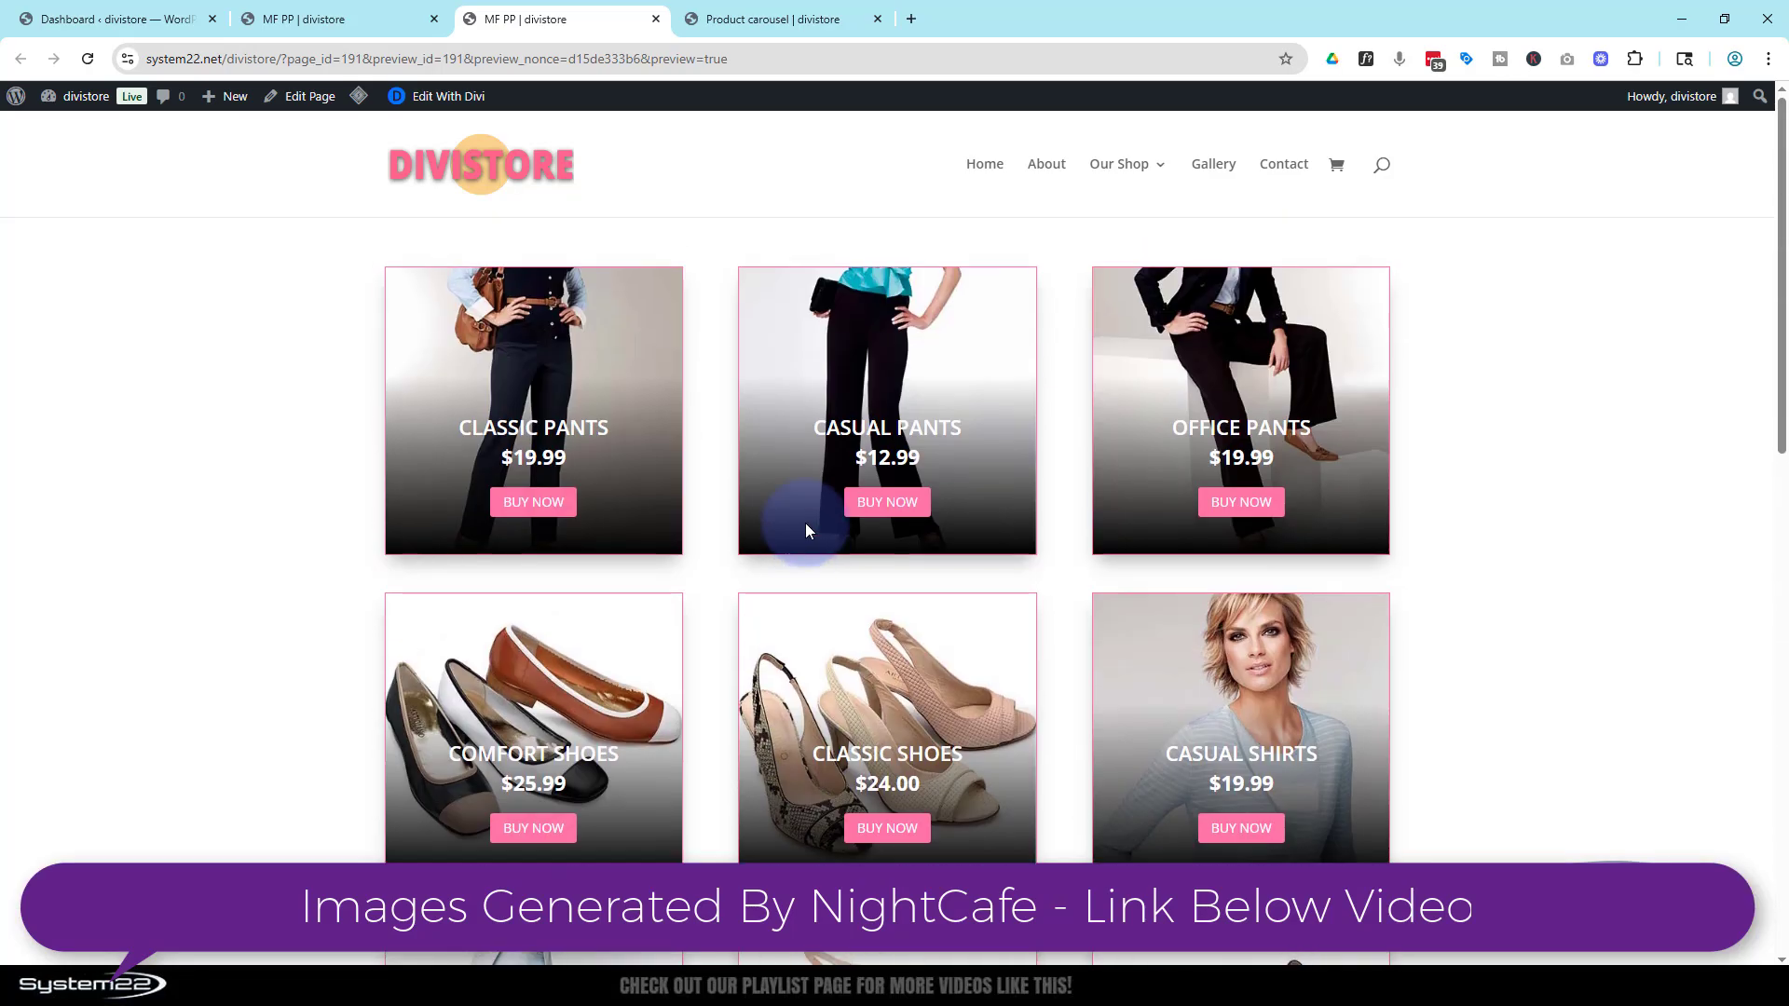
Delete the existing product grid row in the page builder
left_click(389, 21)
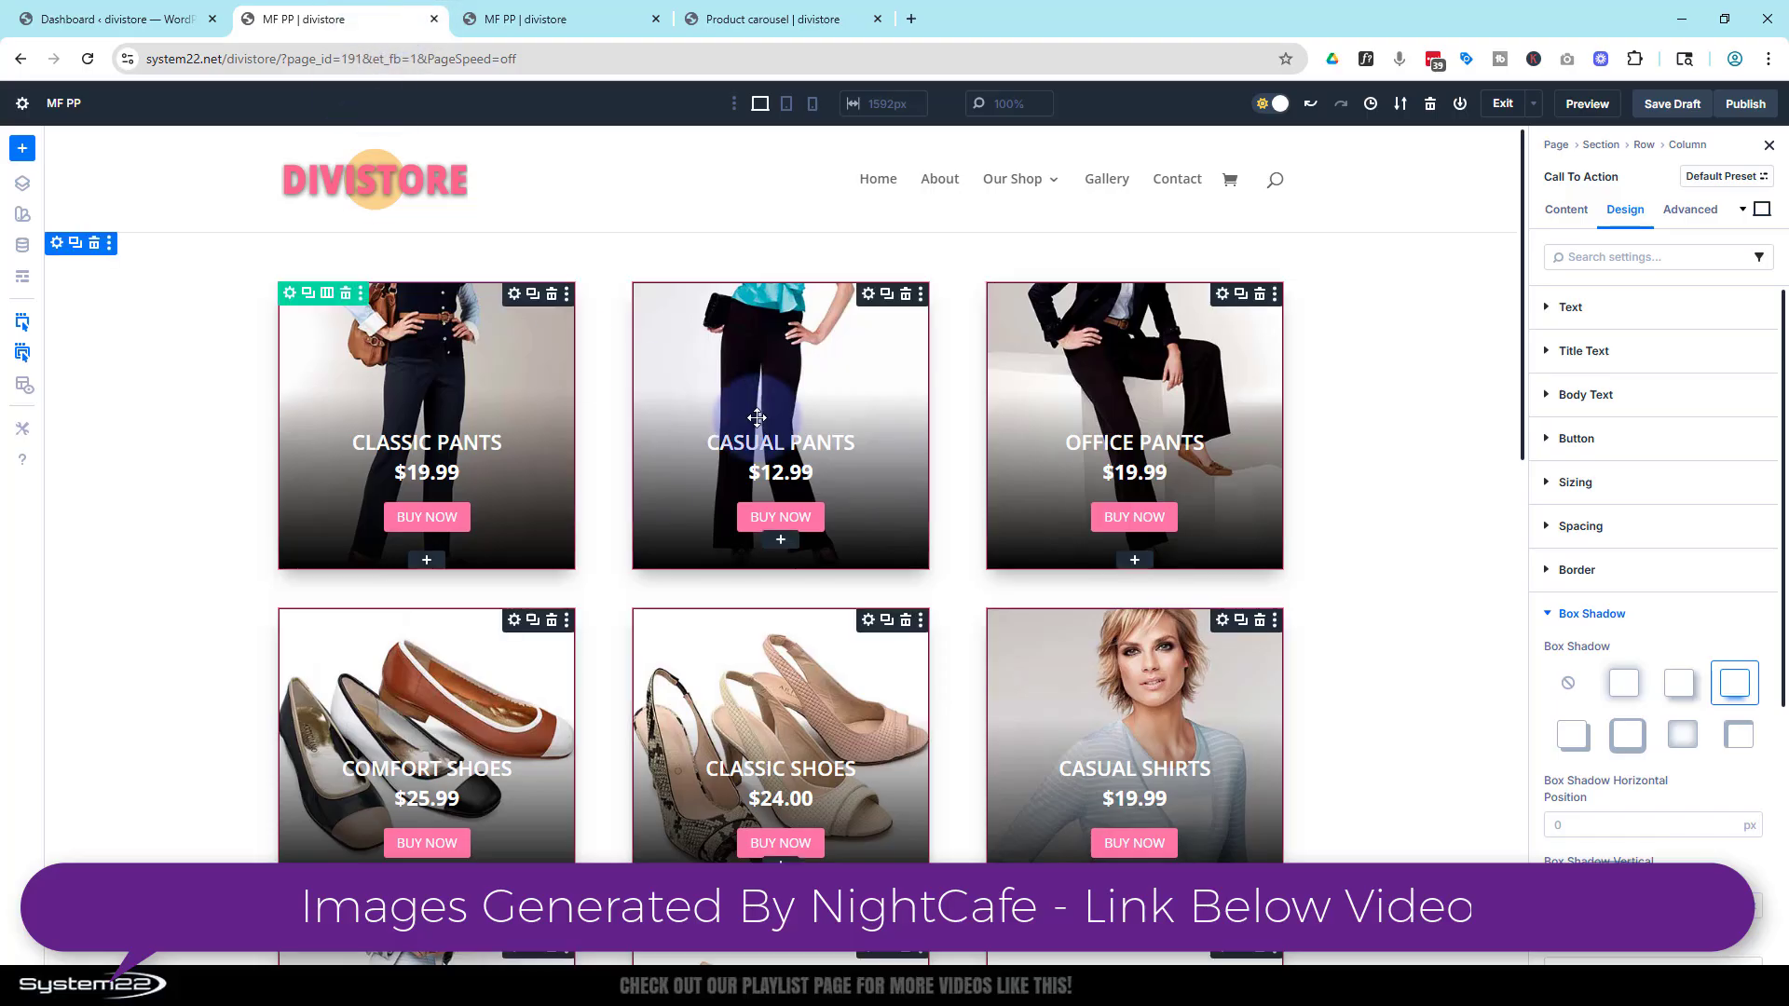
left_click(345, 298)
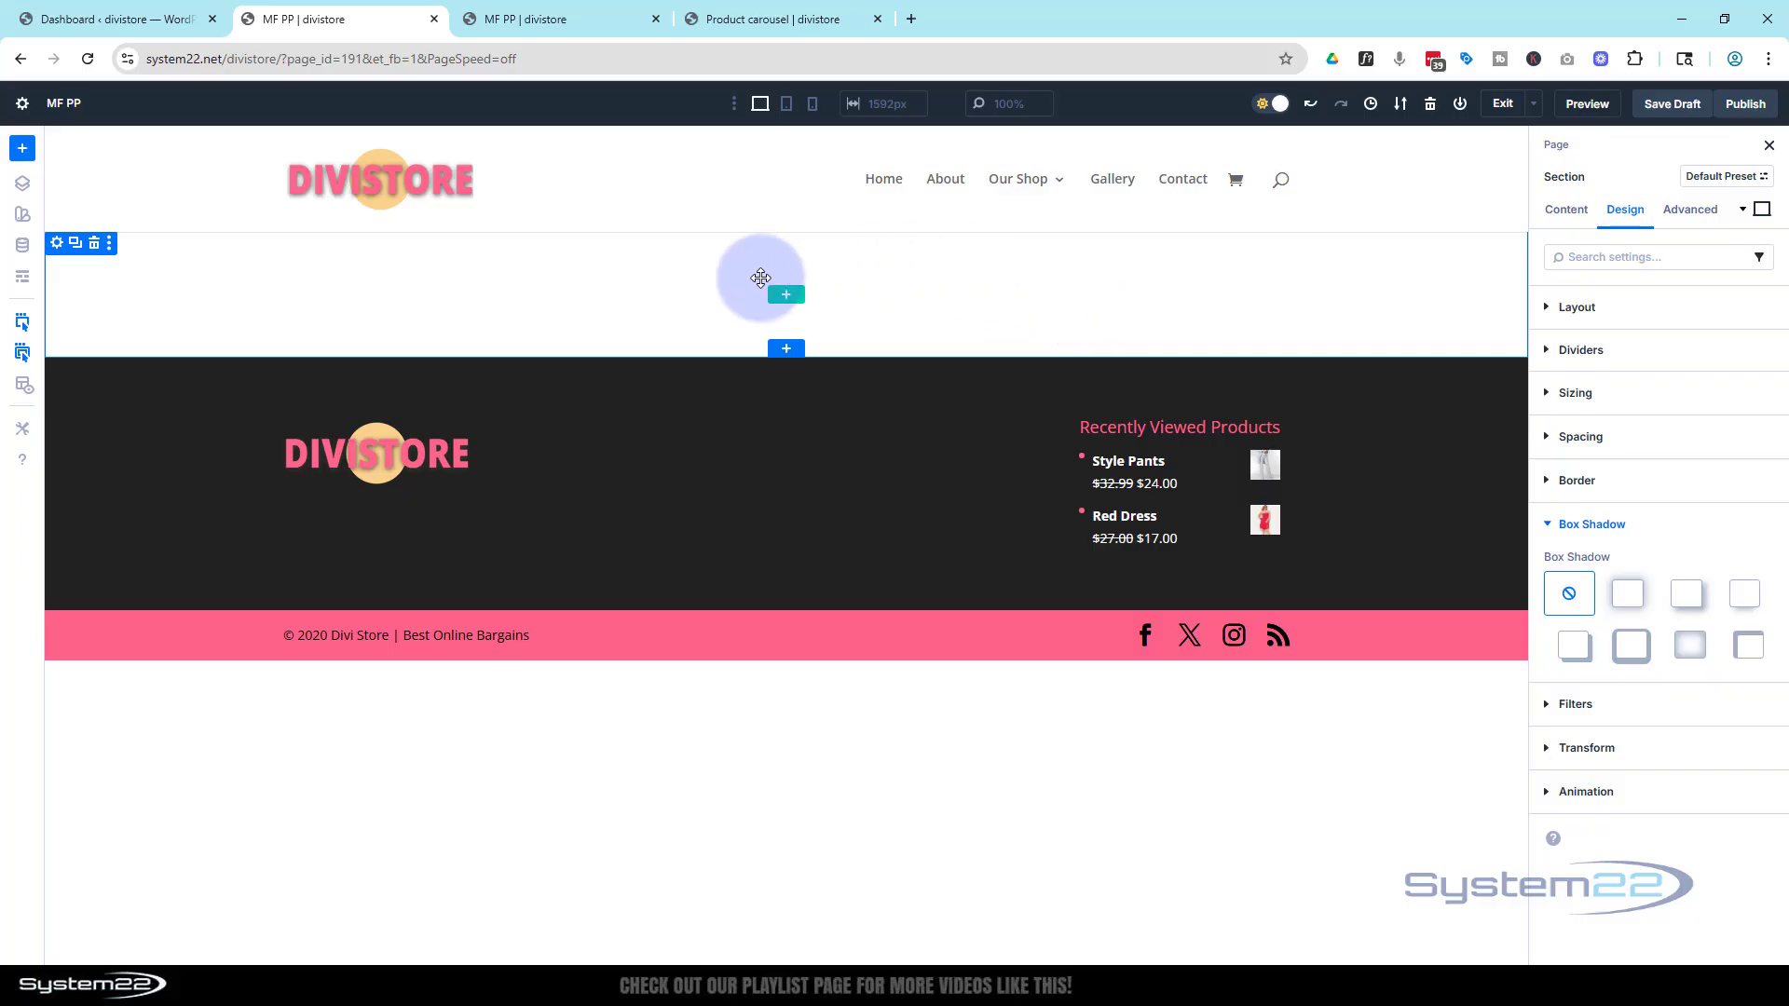
Add a one-column row to the empty section and insert a Call To Action module into it
left_click(786, 294)
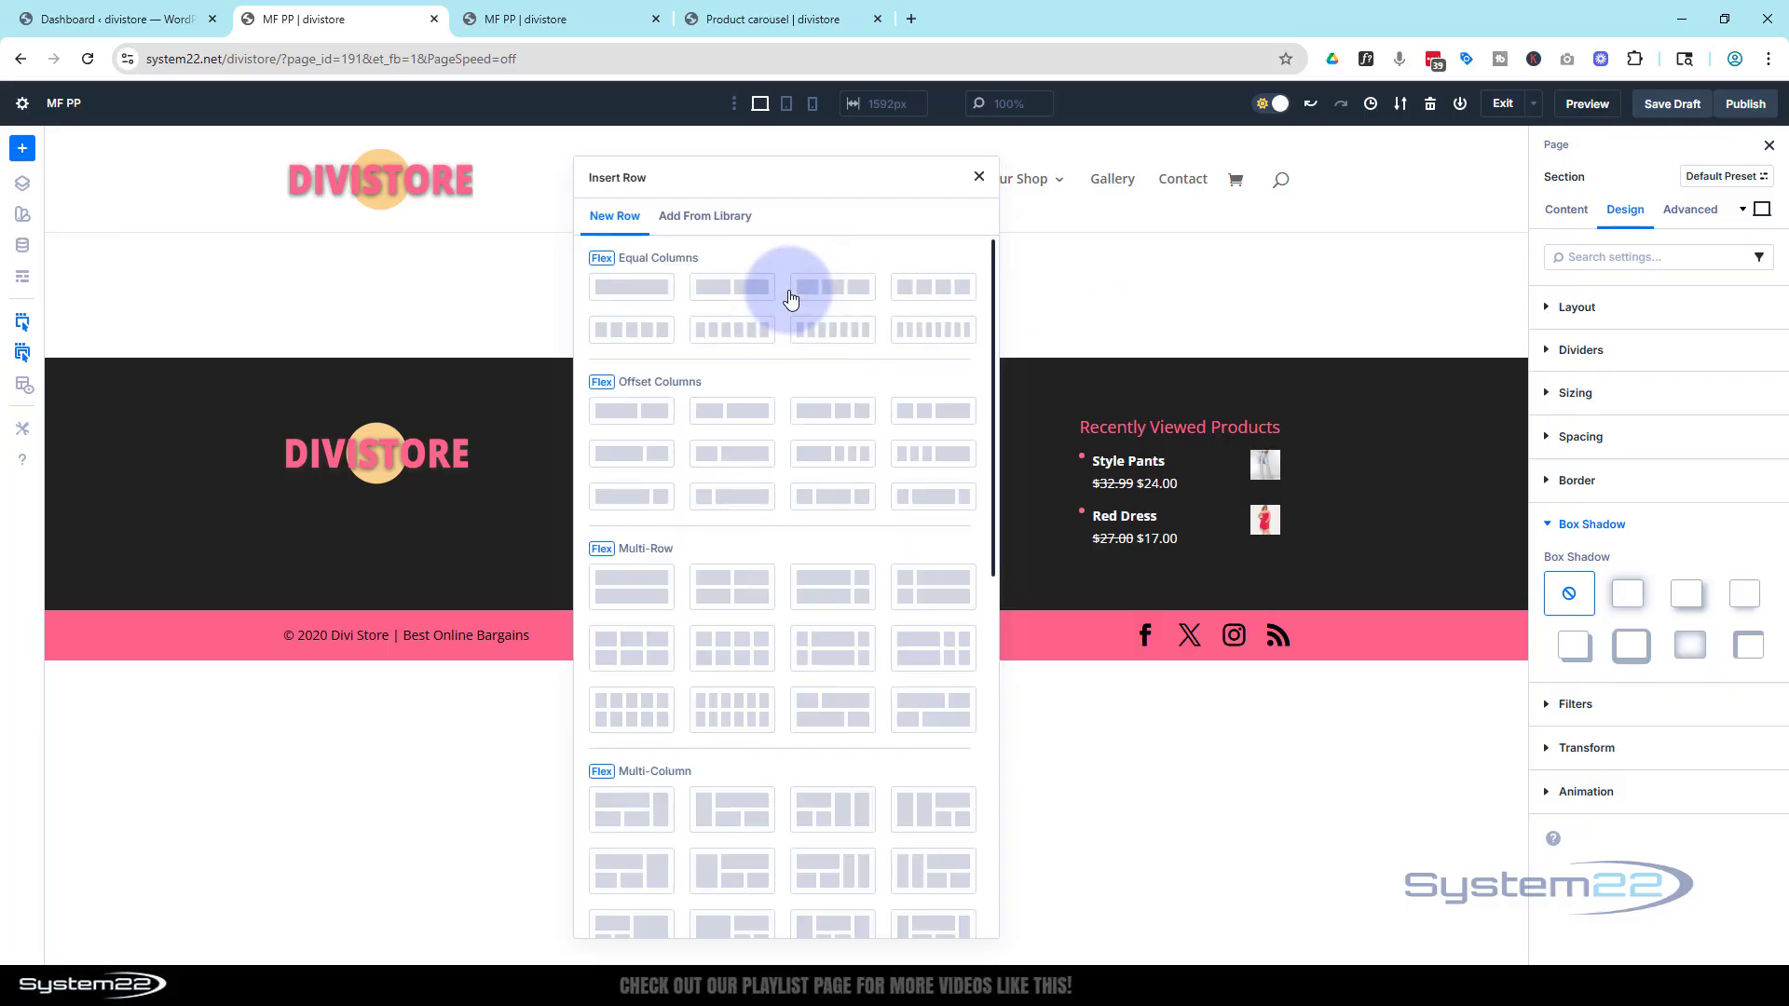
left_click(631, 288)
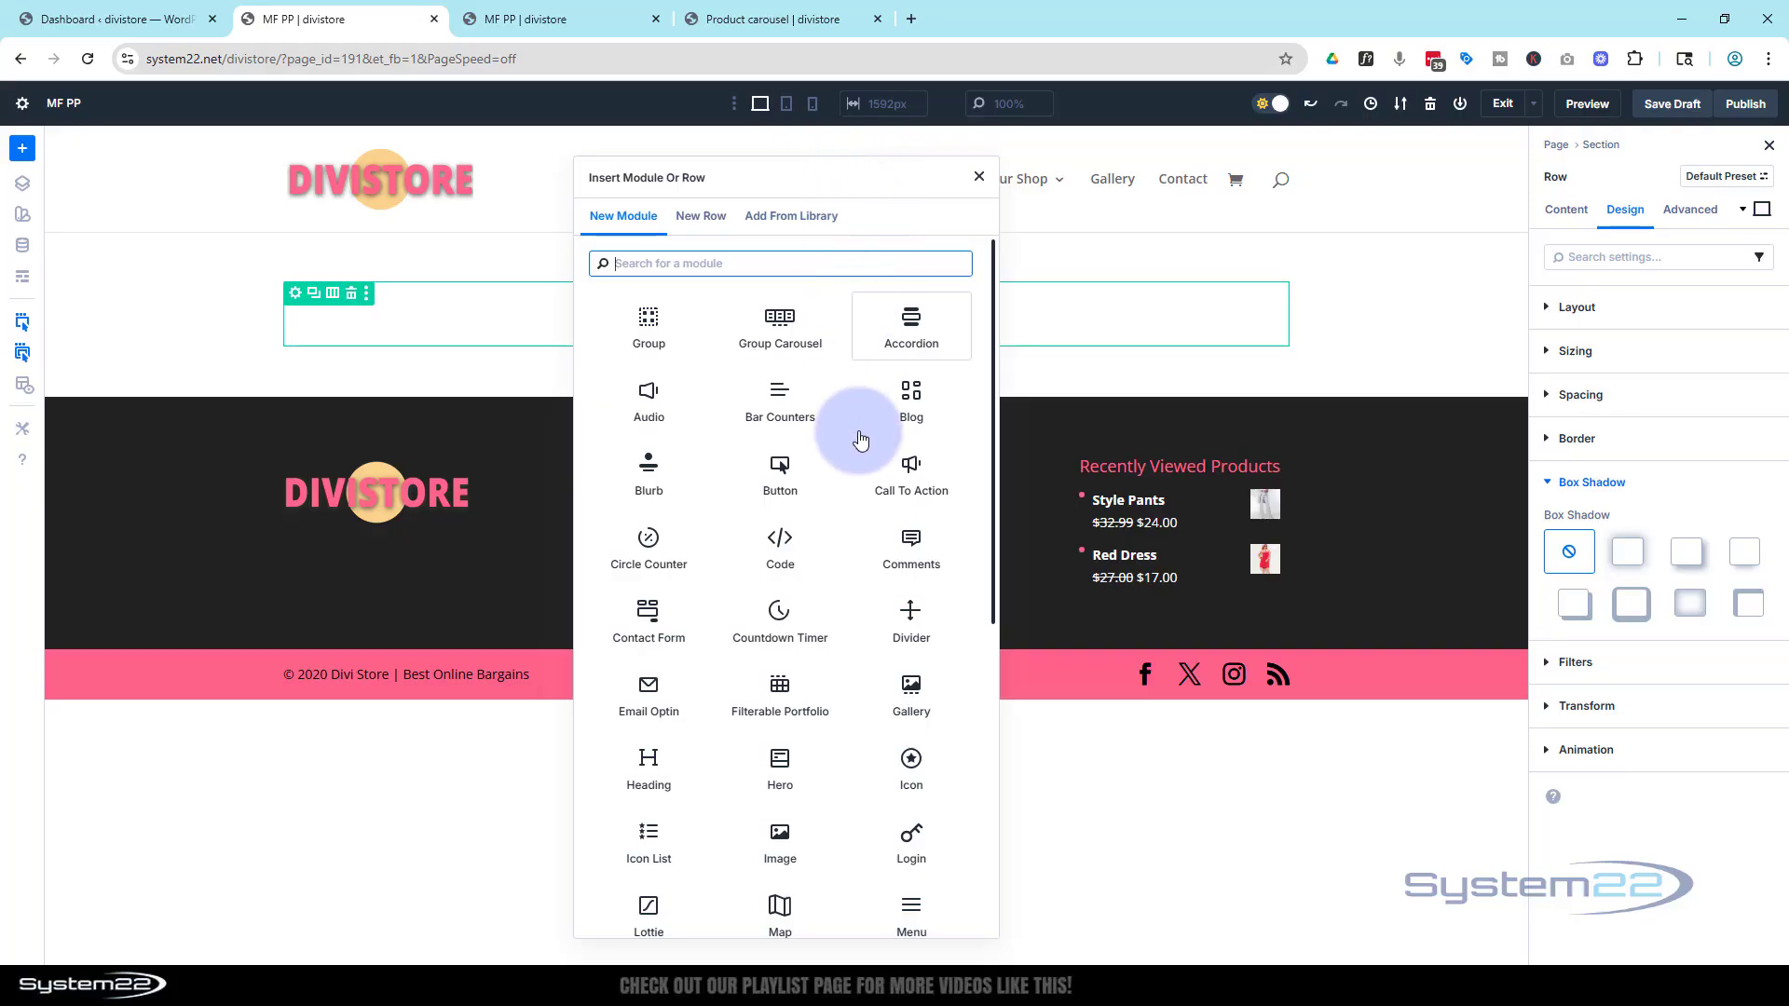
left_click(918, 485)
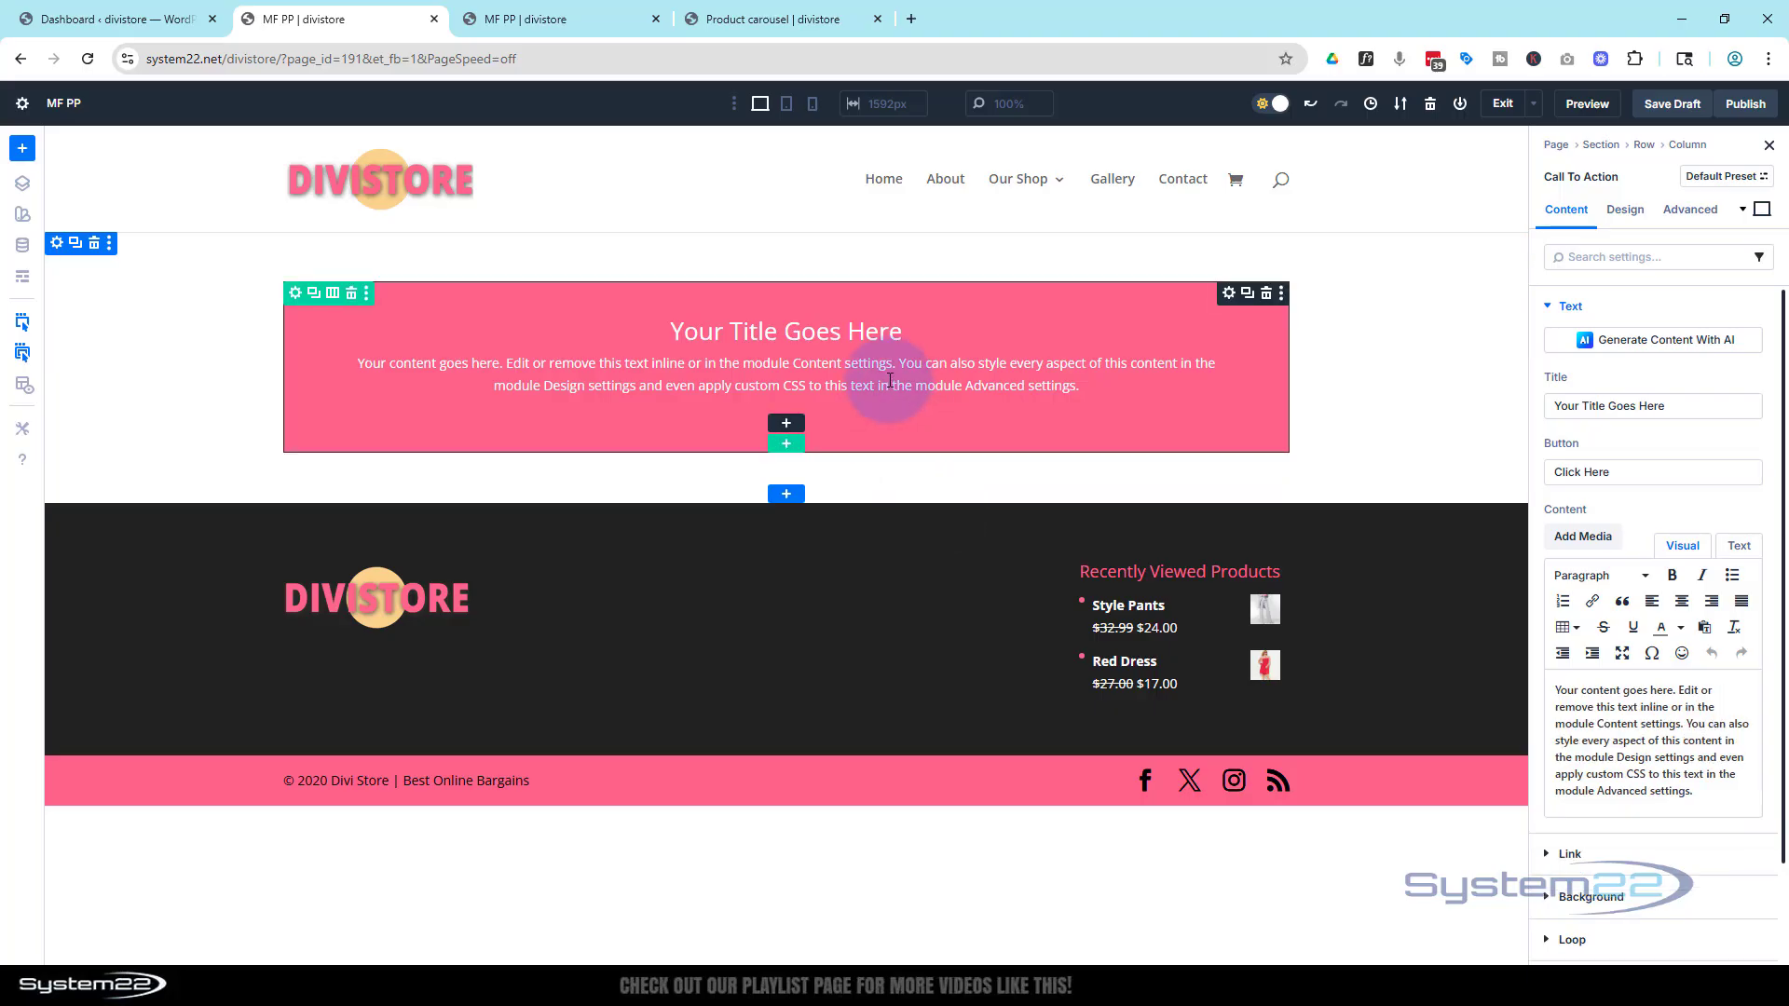
Open the row's column settings and enable the Loop Element option
left_click(295, 296)
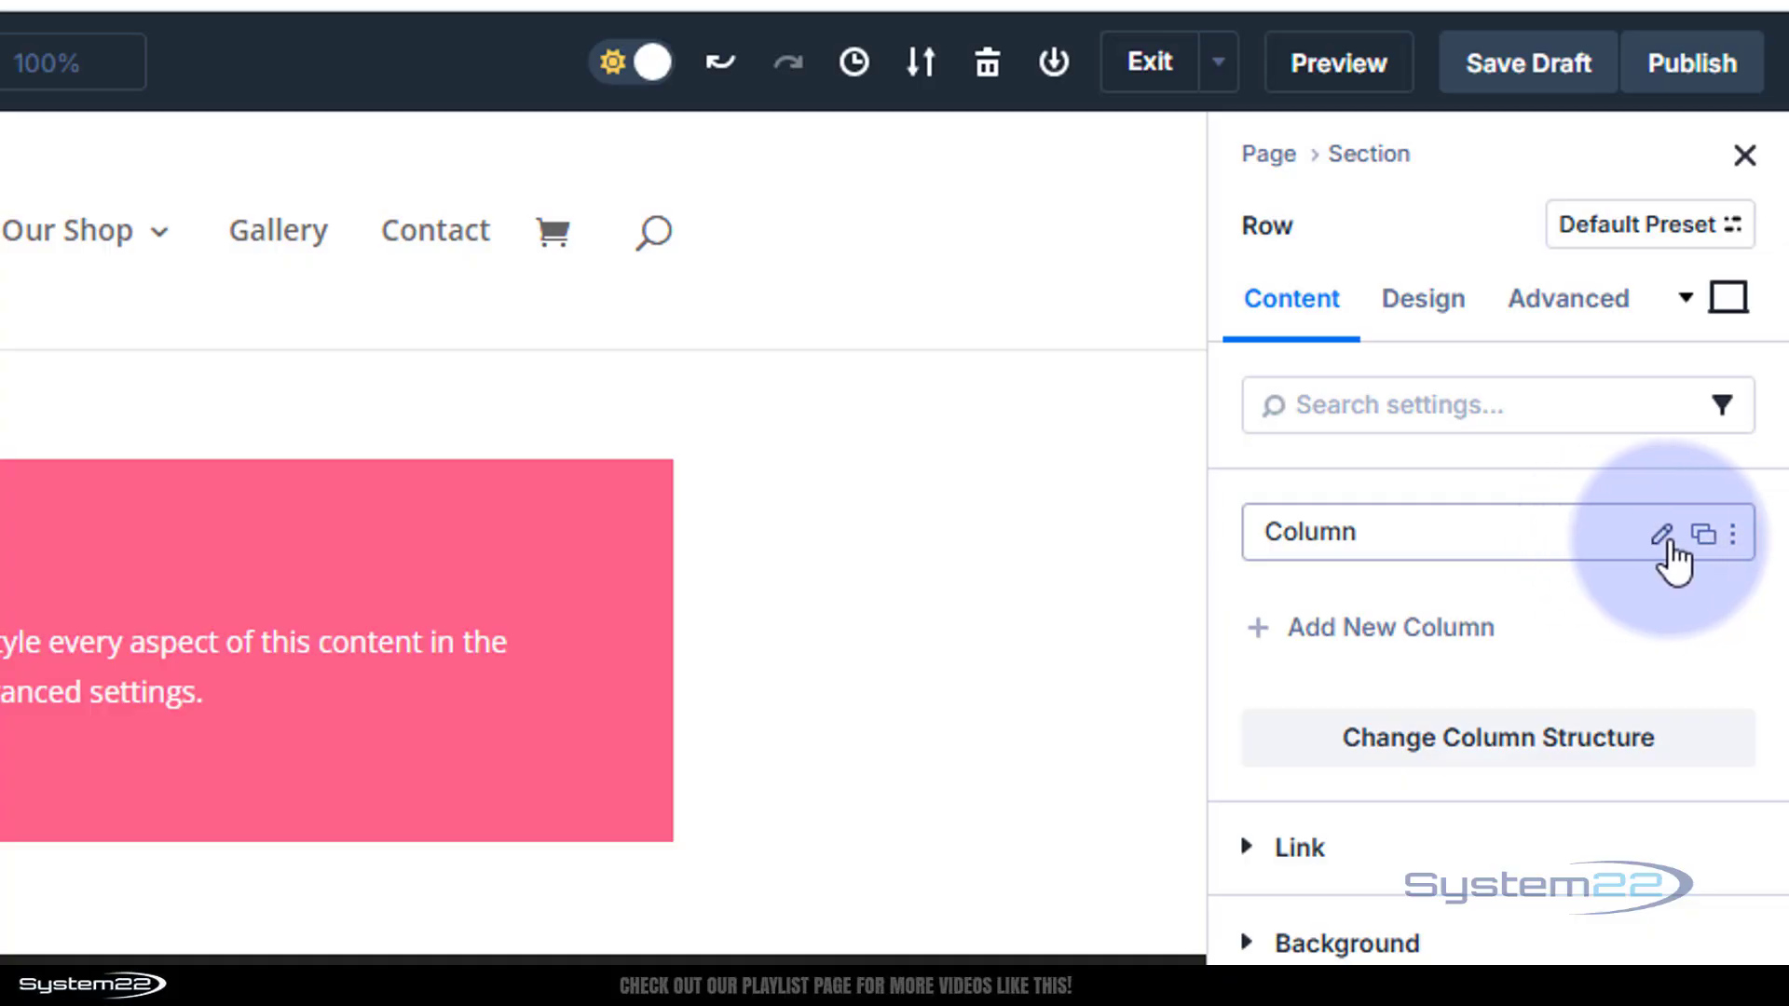
left_click(1659, 535)
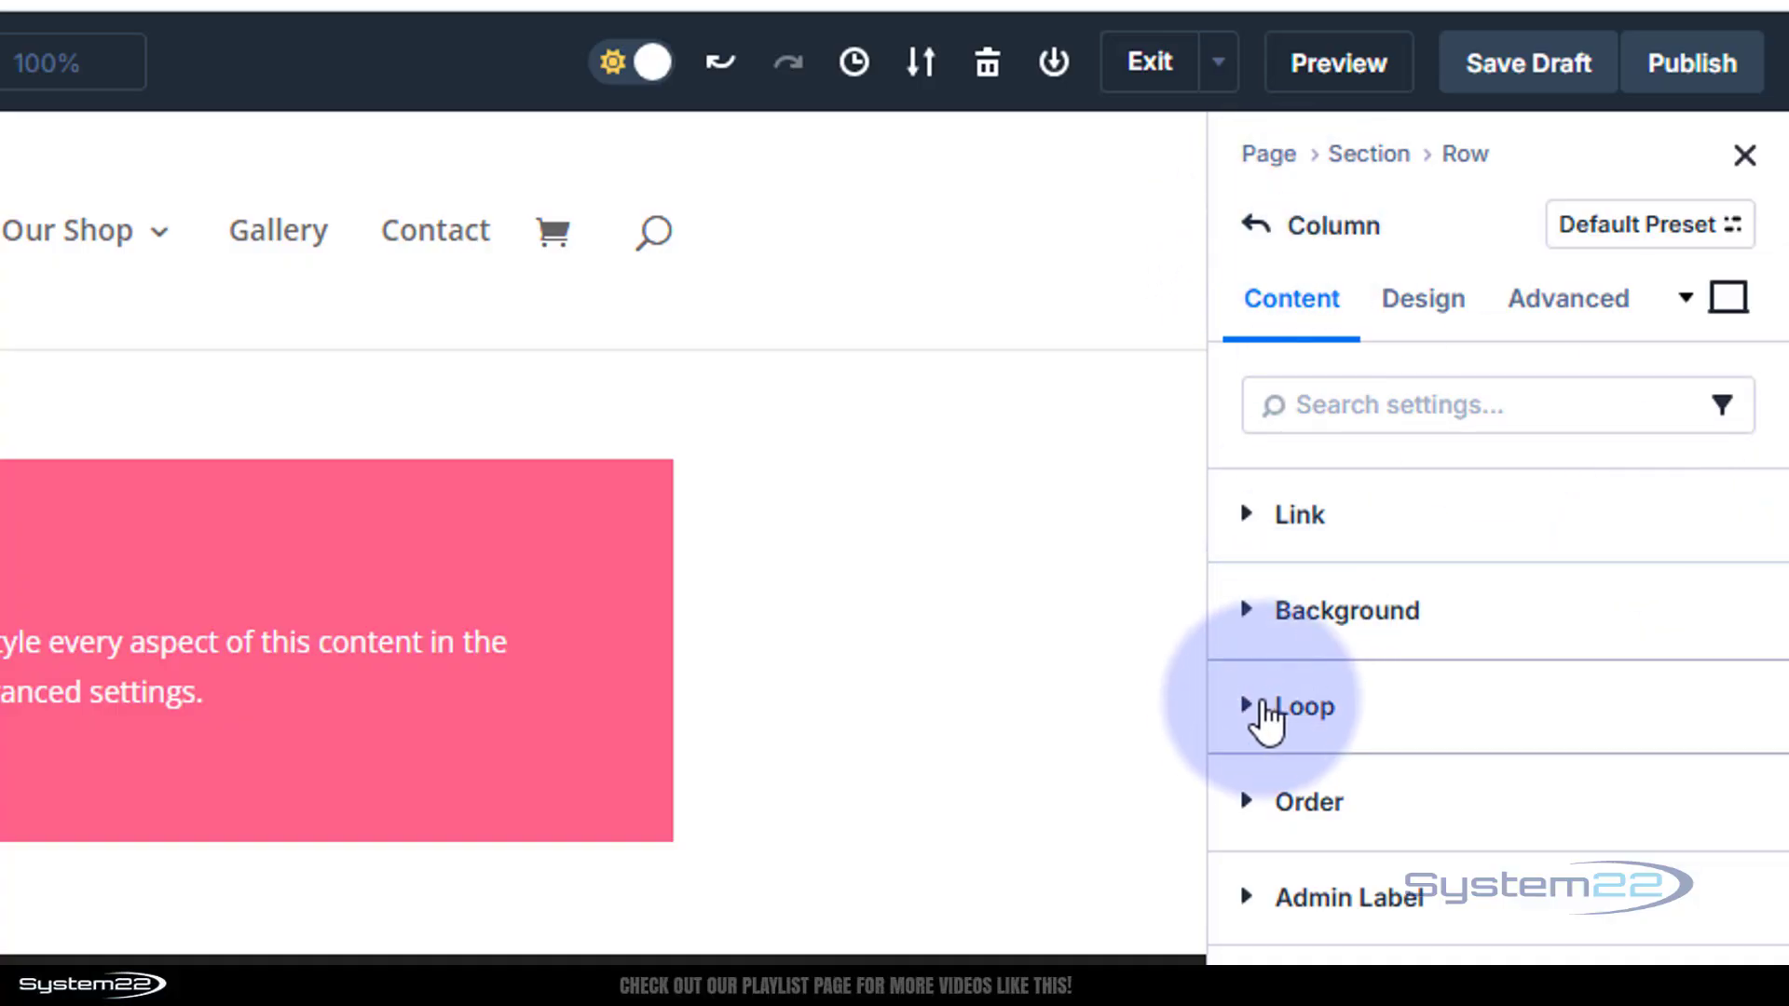
left_click(1262, 710)
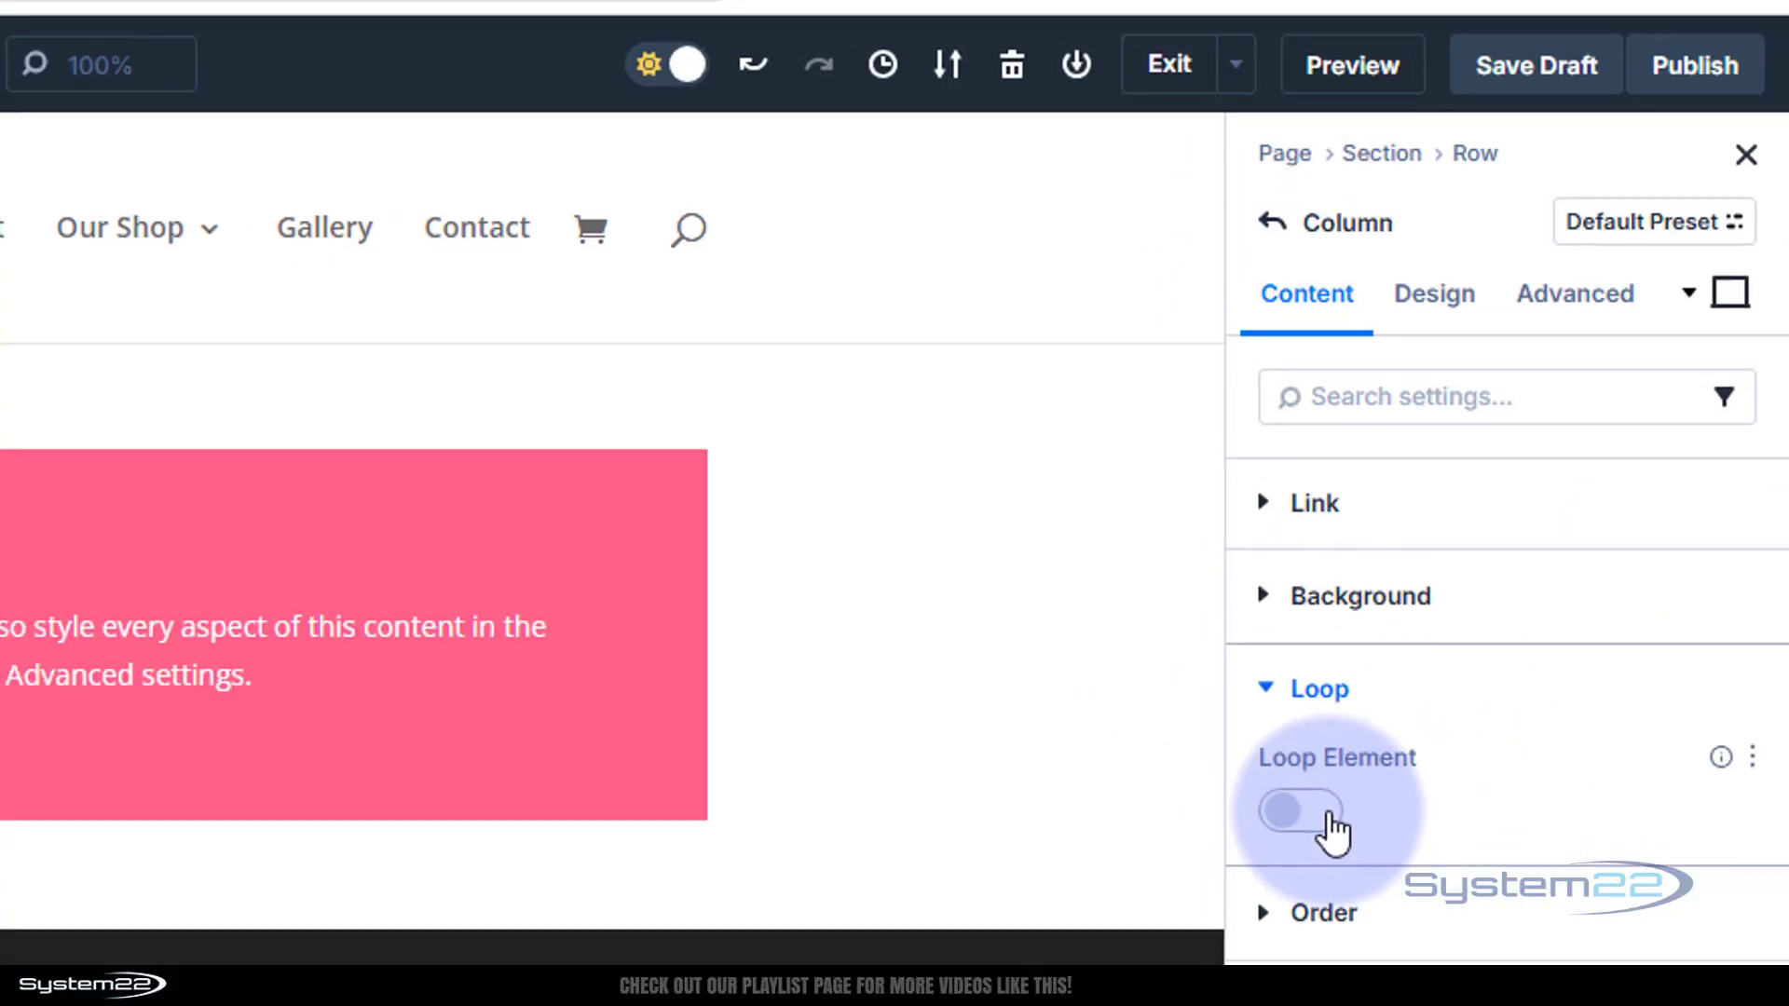
left_click(1309, 834)
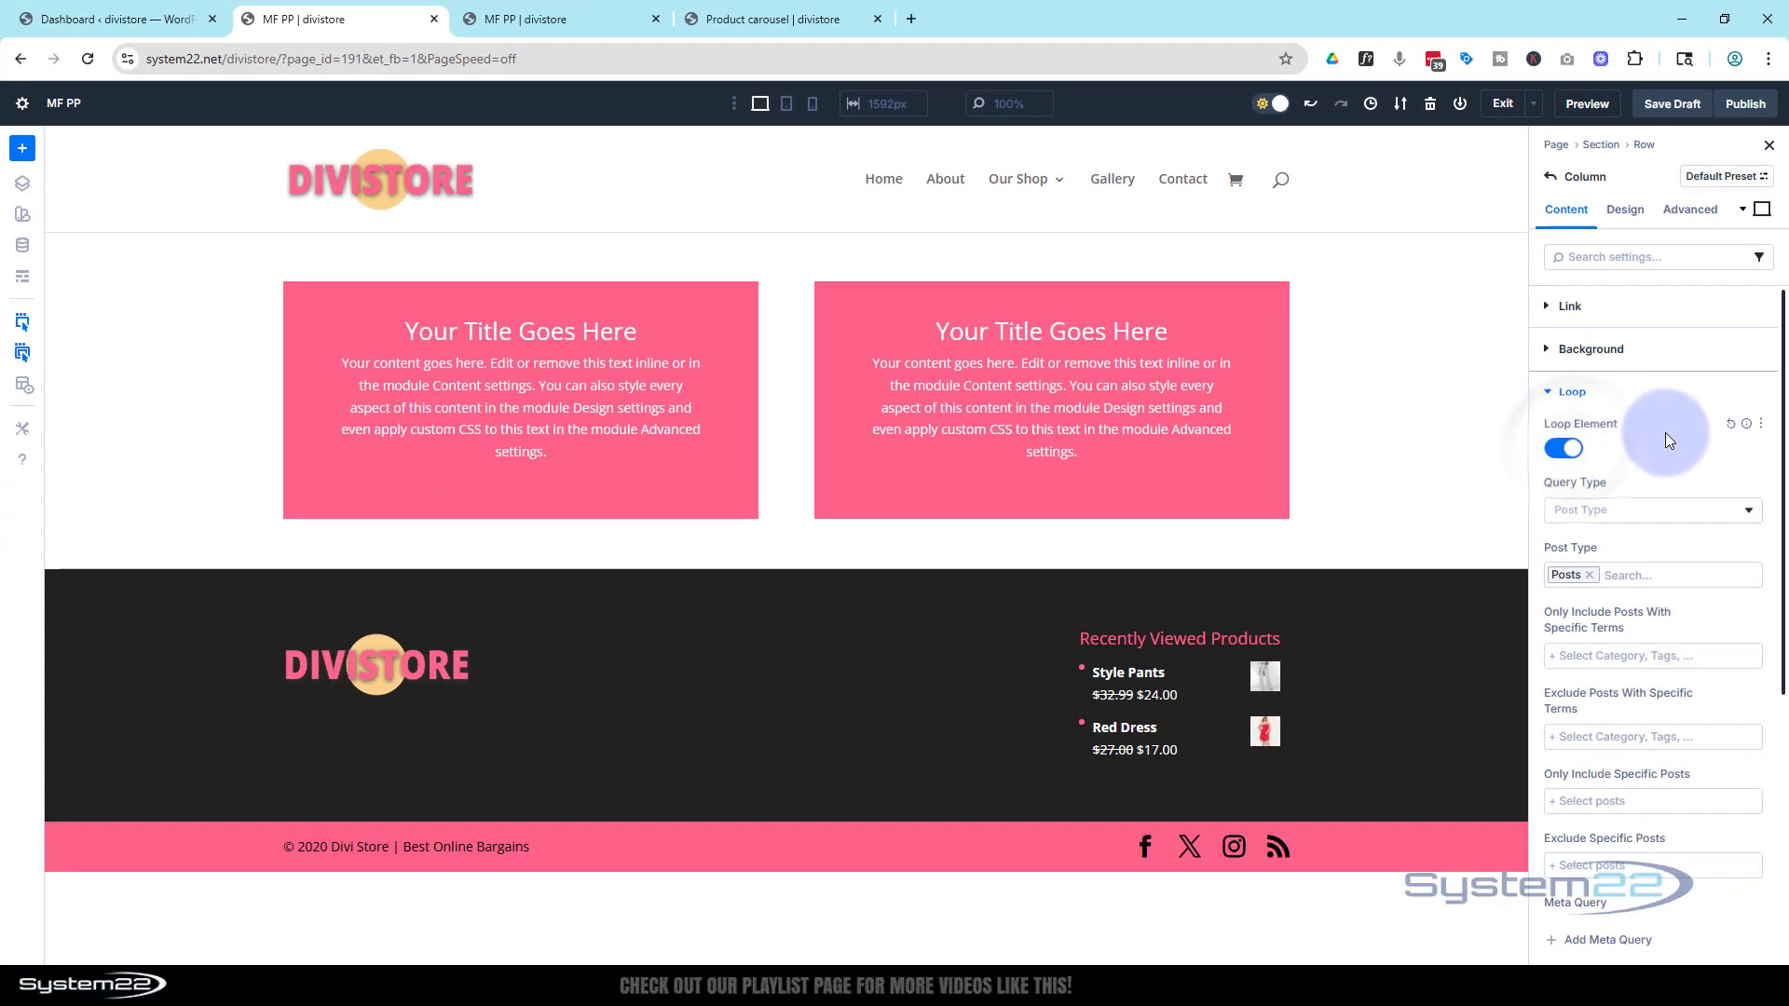
scroll(1664, 432, "down", 2)
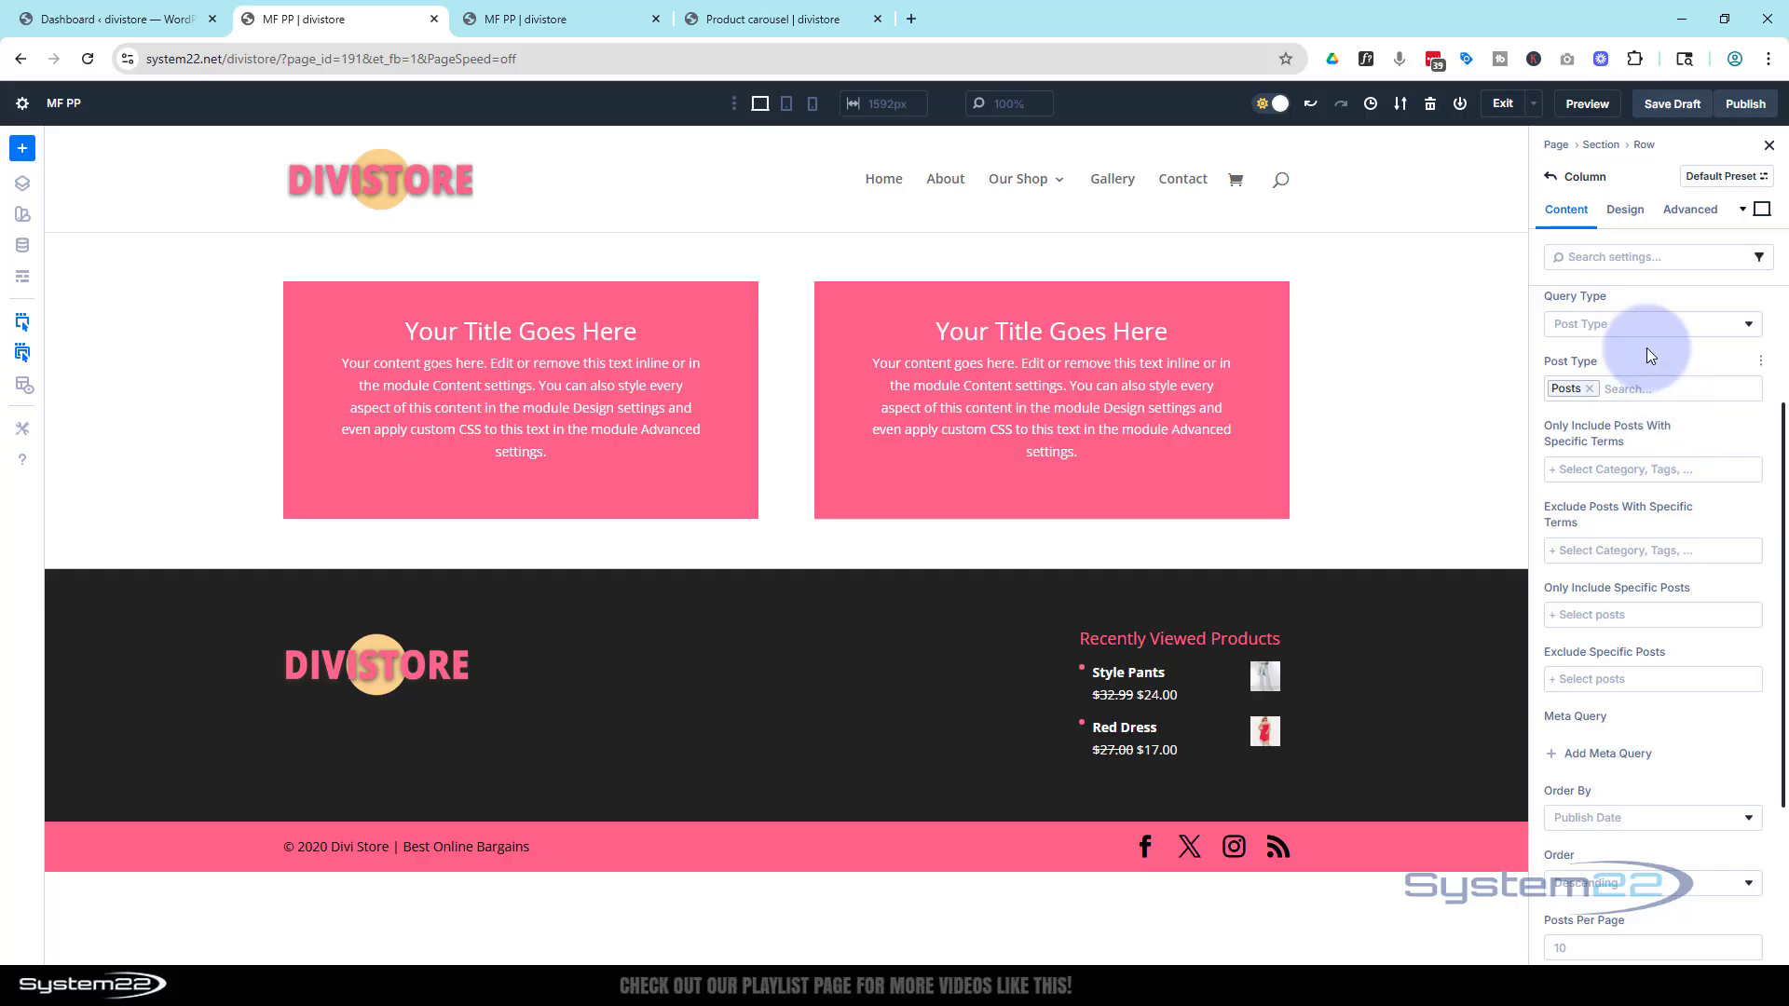
Review the WooCommerce product list in the WordPress dashboard
left_click(117, 20)
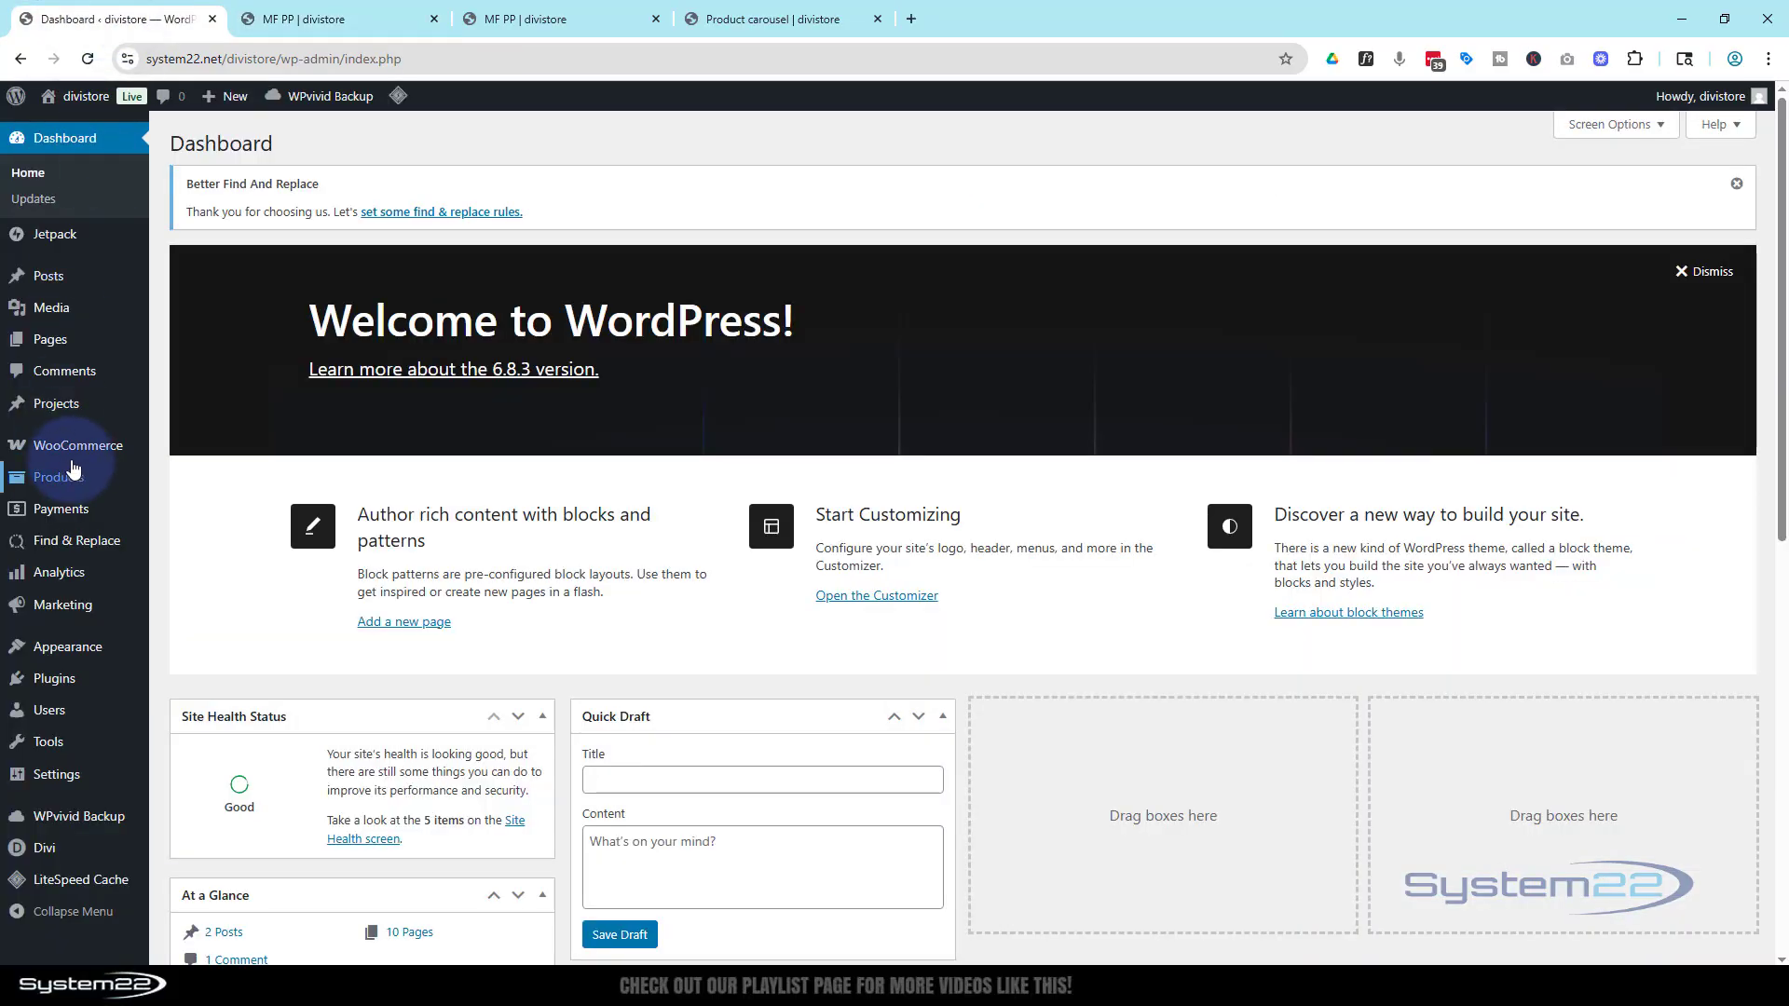
mouse_move(73, 463)
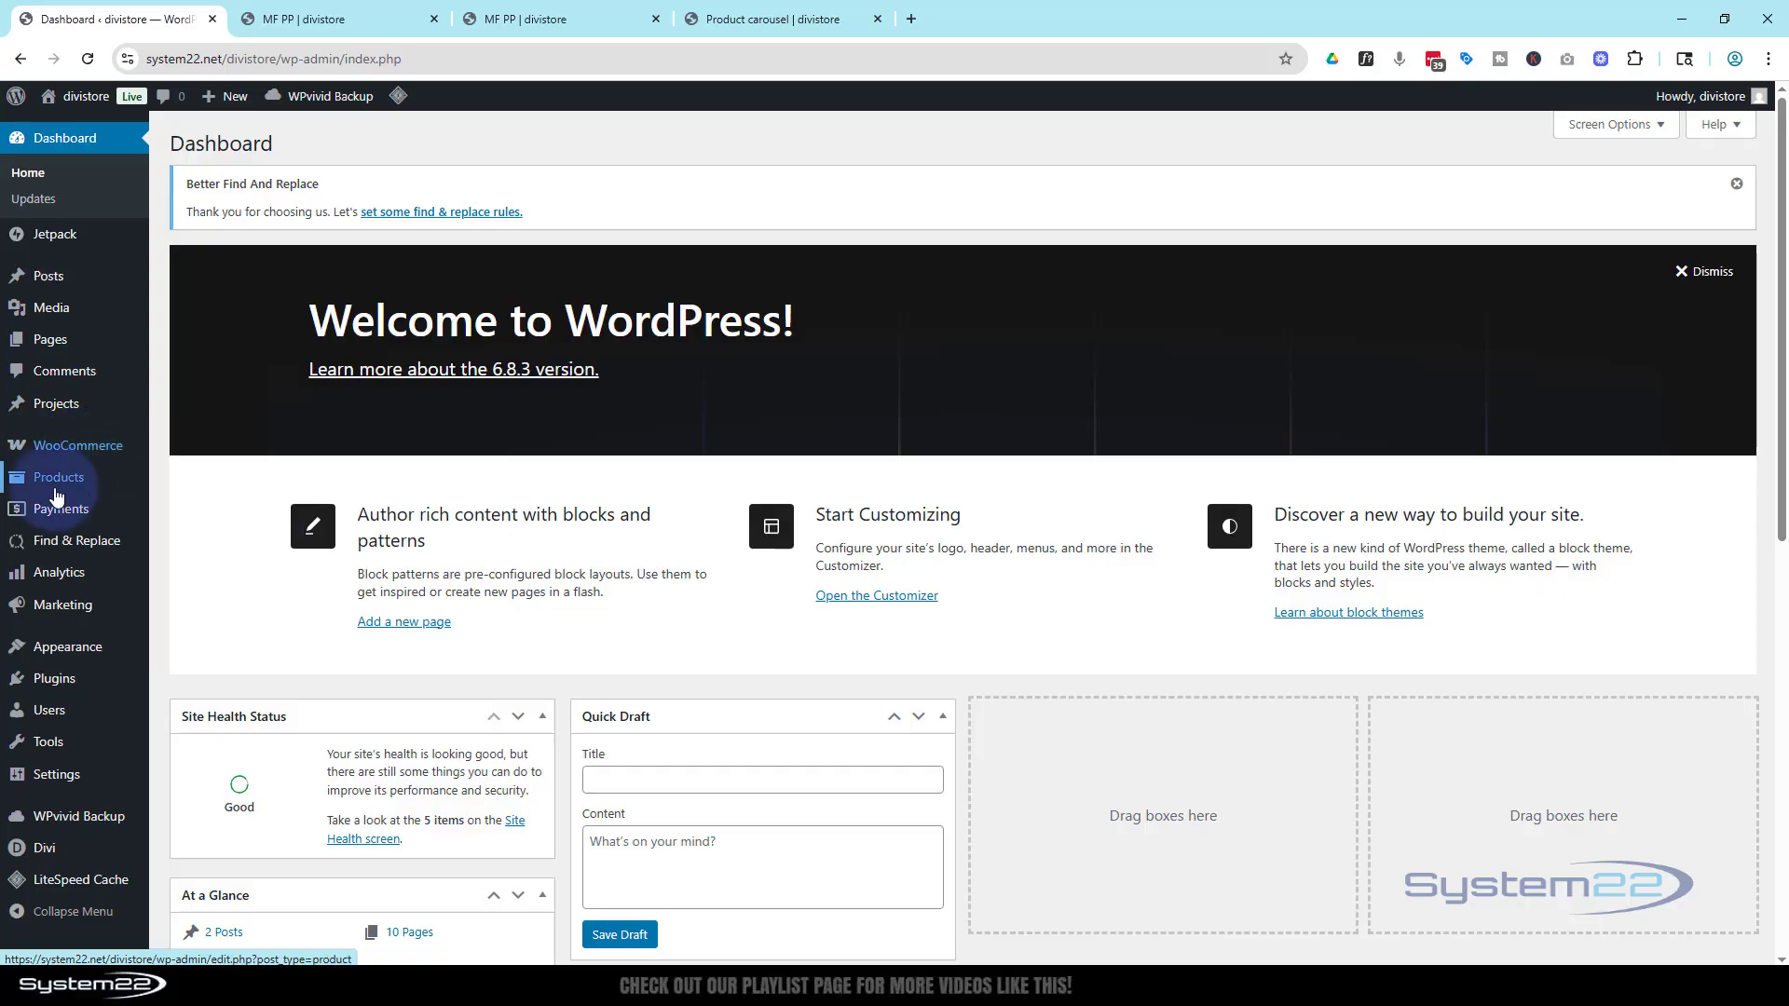
left_click(53, 486)
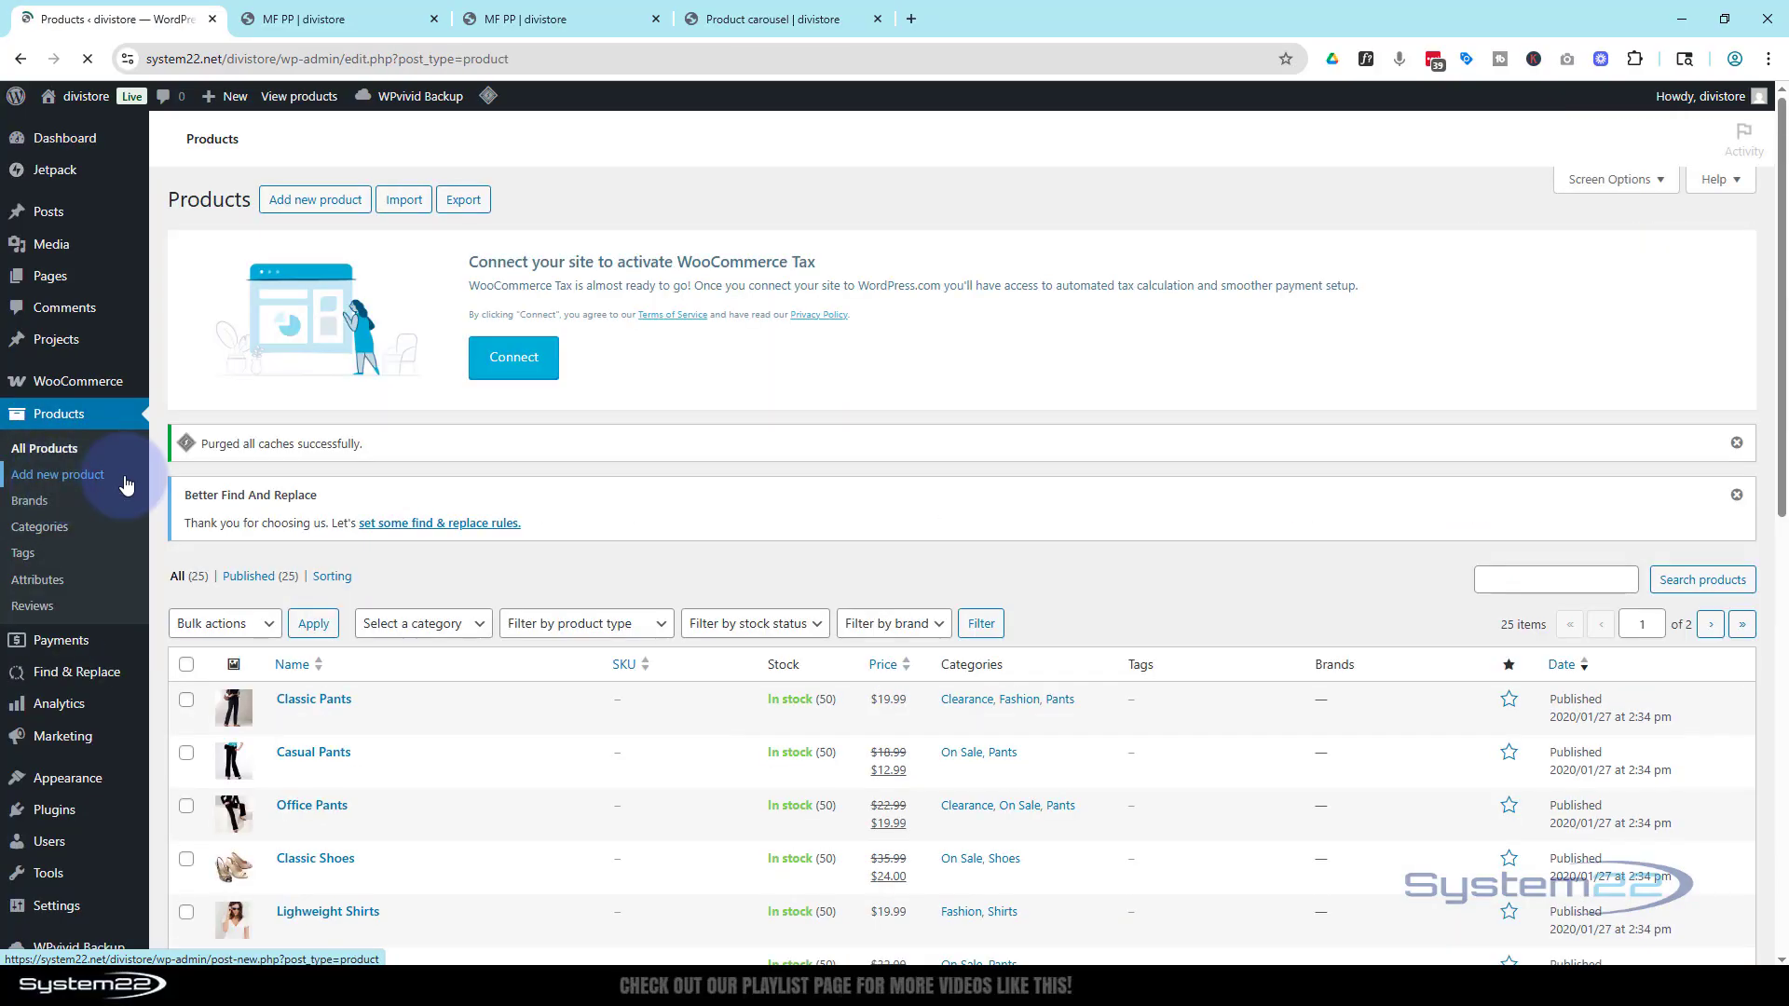
scroll(421, 494, "down", 1)
scroll(421, 494, "down", 4)
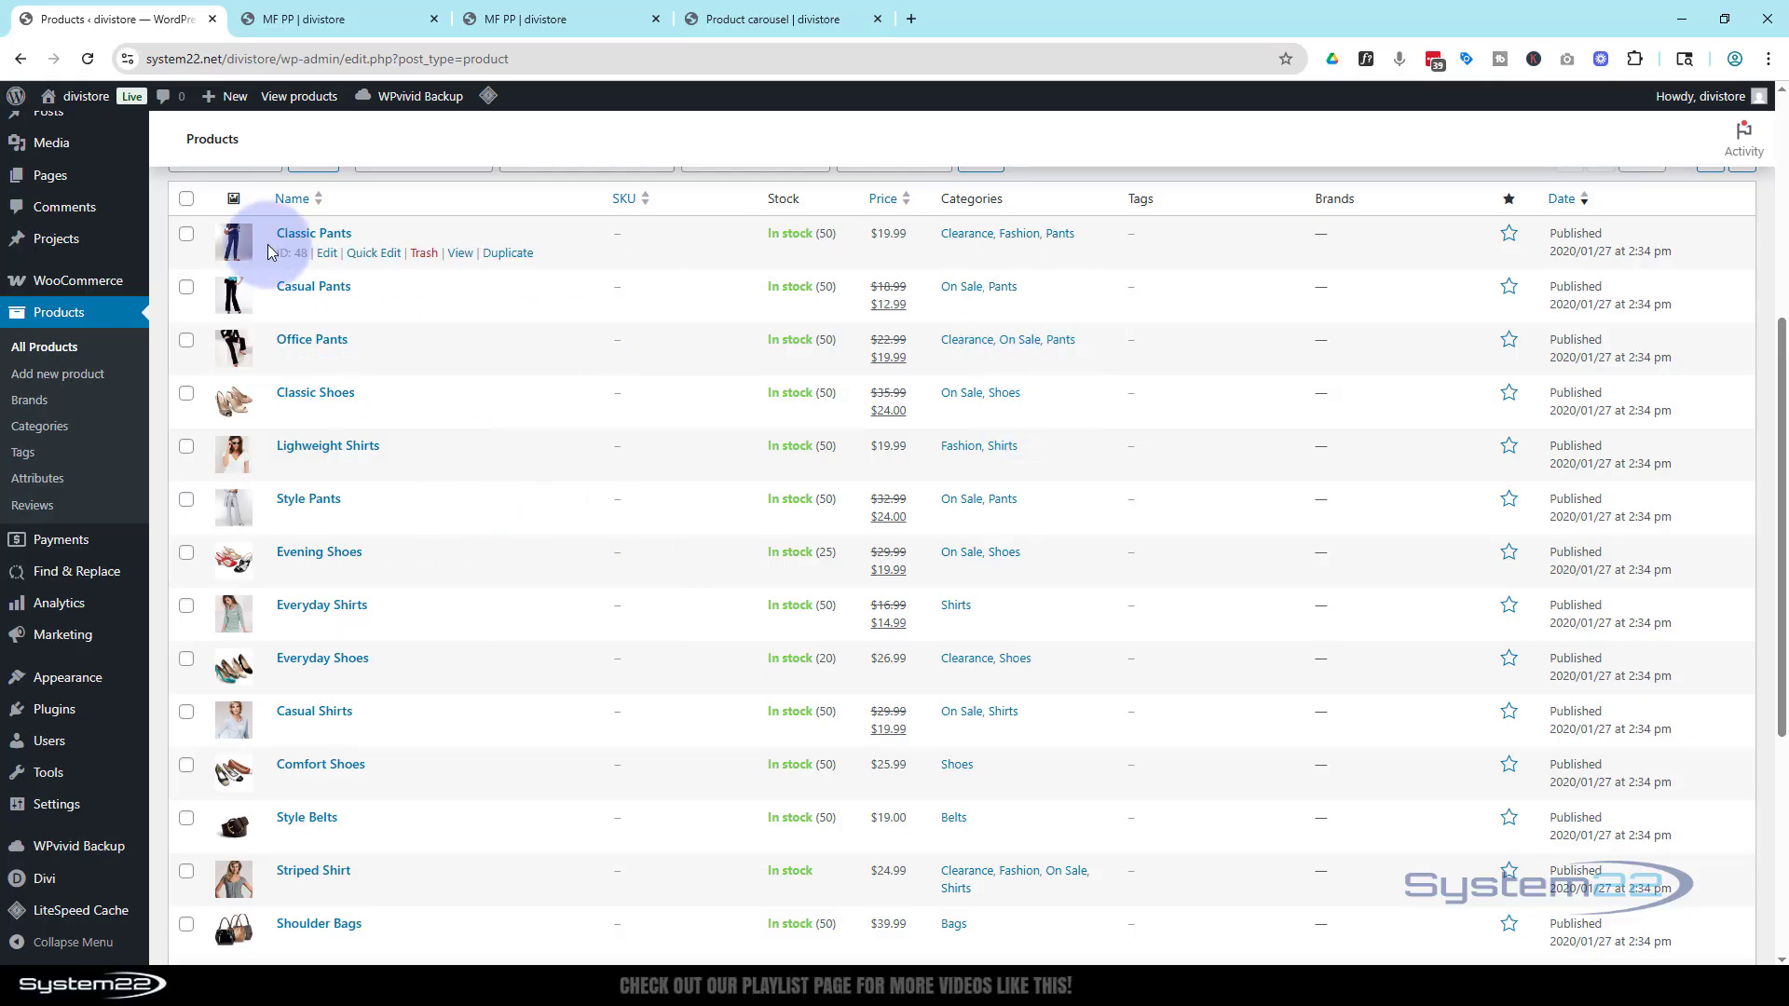
Replace the loop's post type with Products in the column's loop settings
left_click(339, 21)
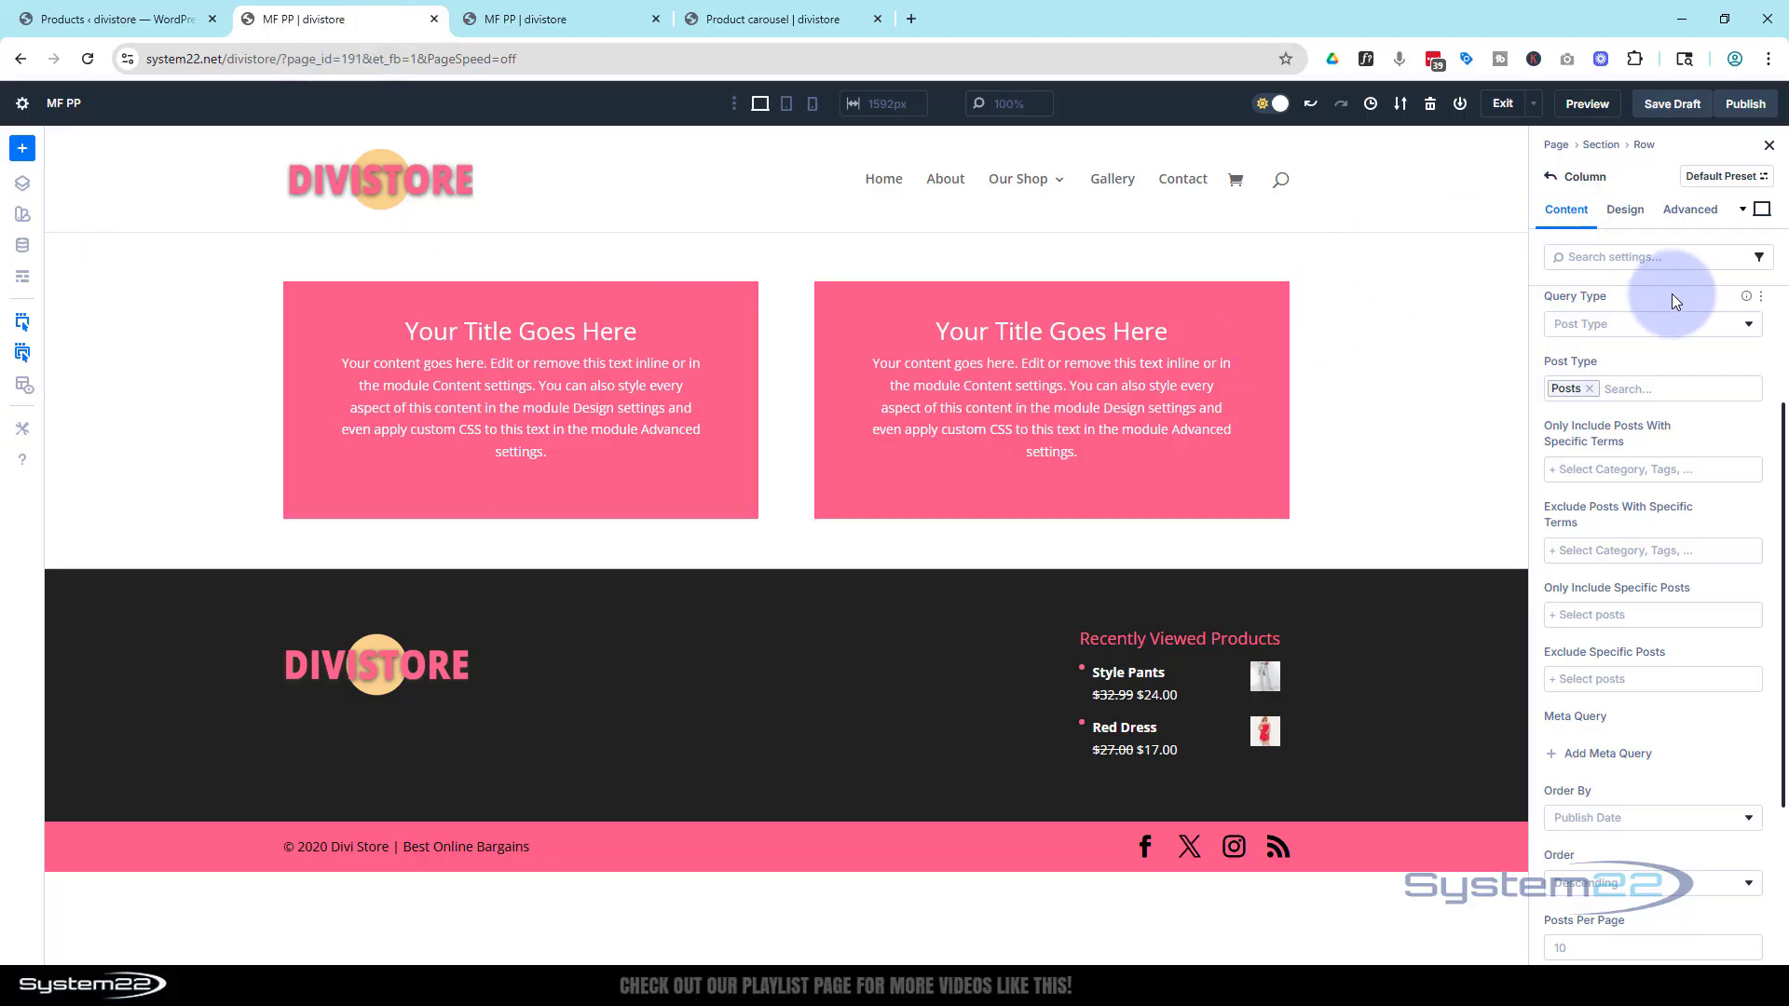
left_click(1591, 390)
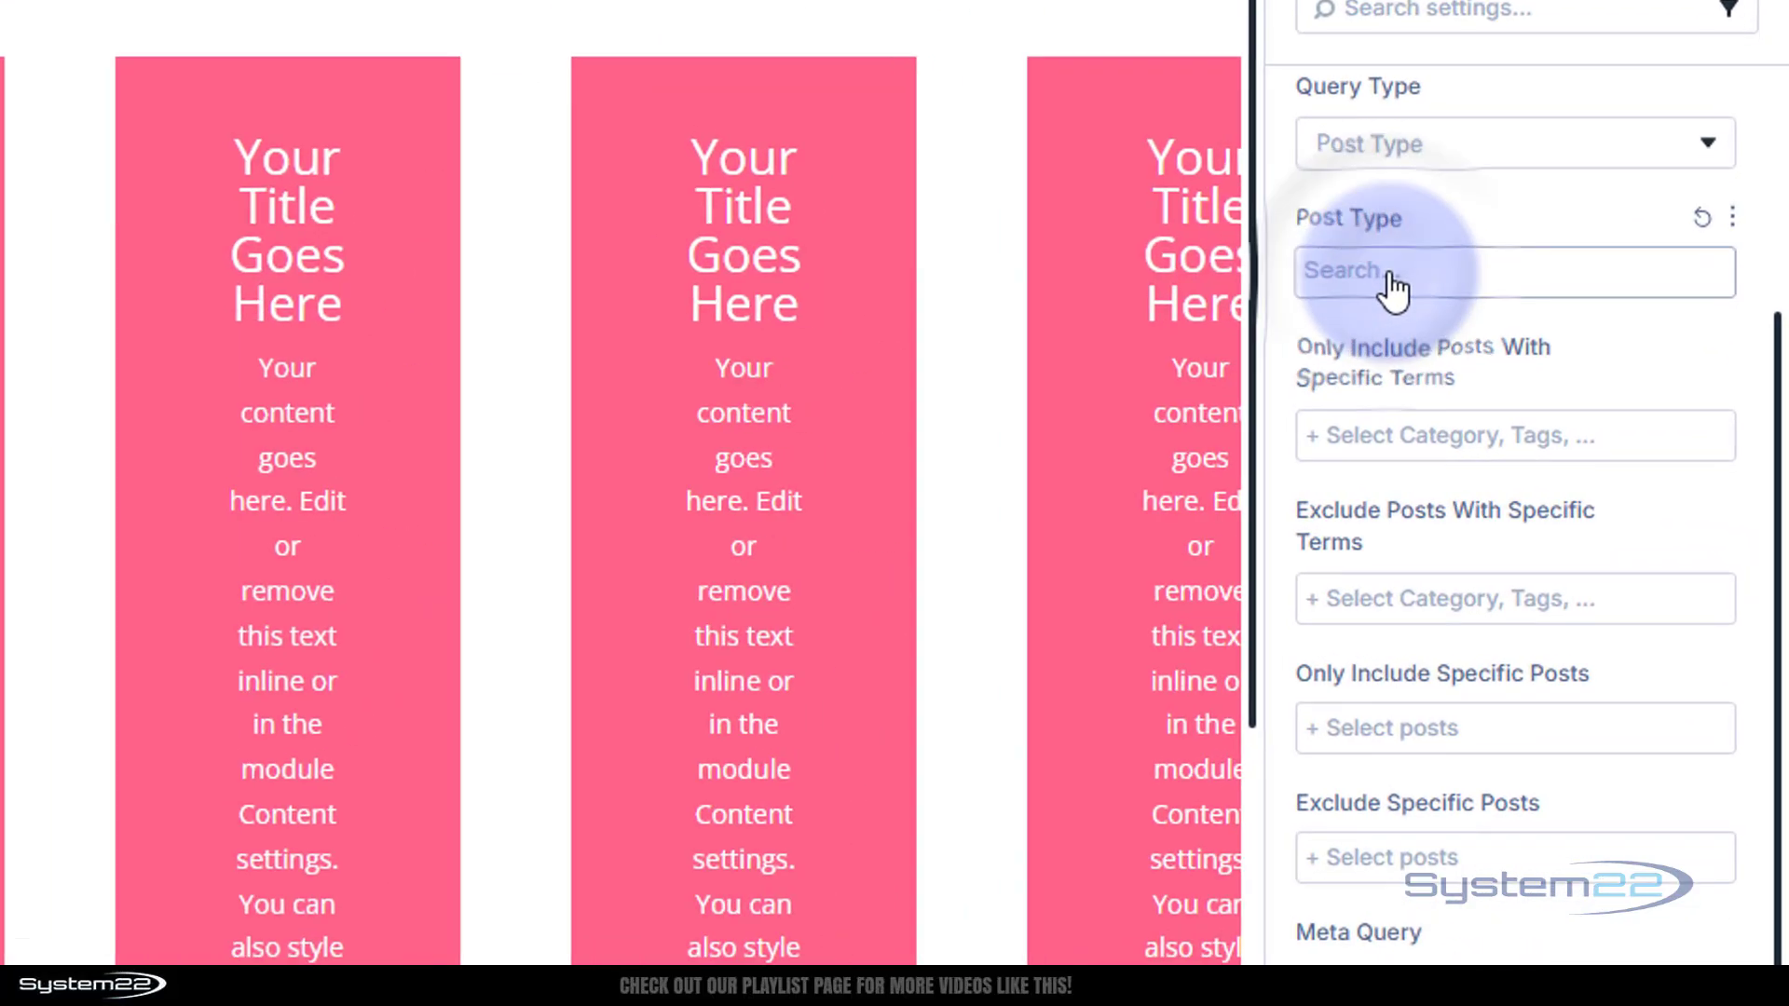
left_click(1390, 284)
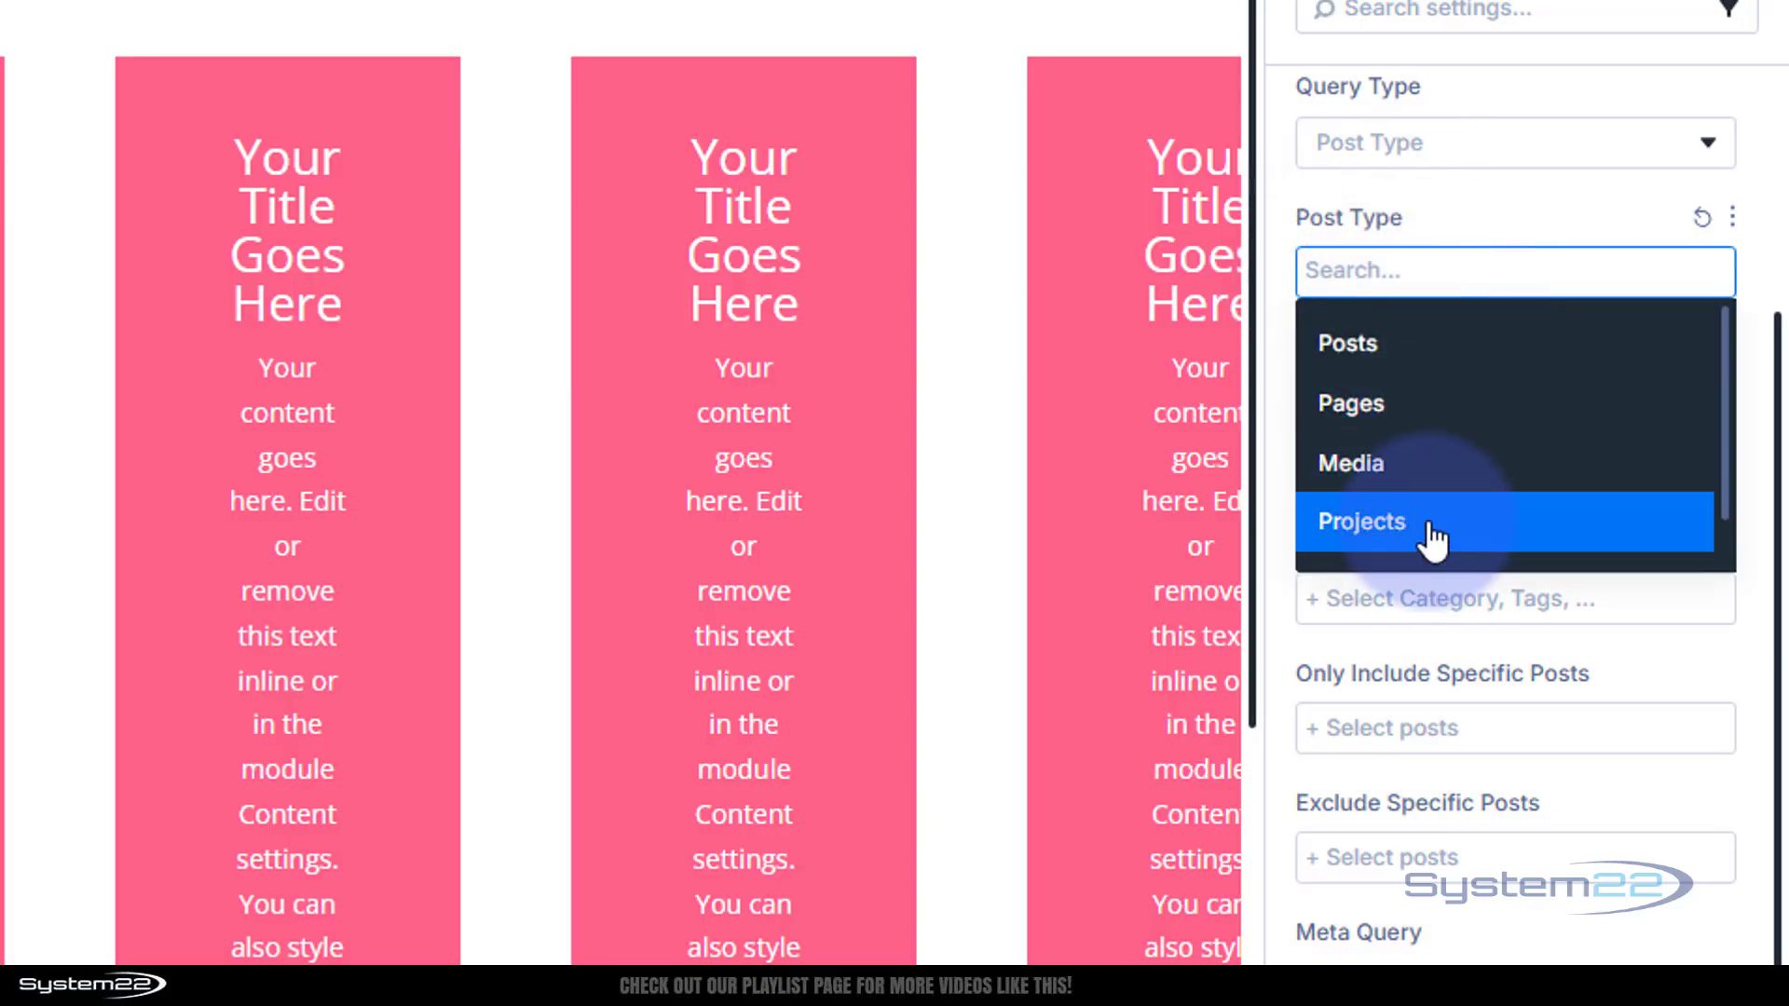
scroll(1432, 540, "down", 1)
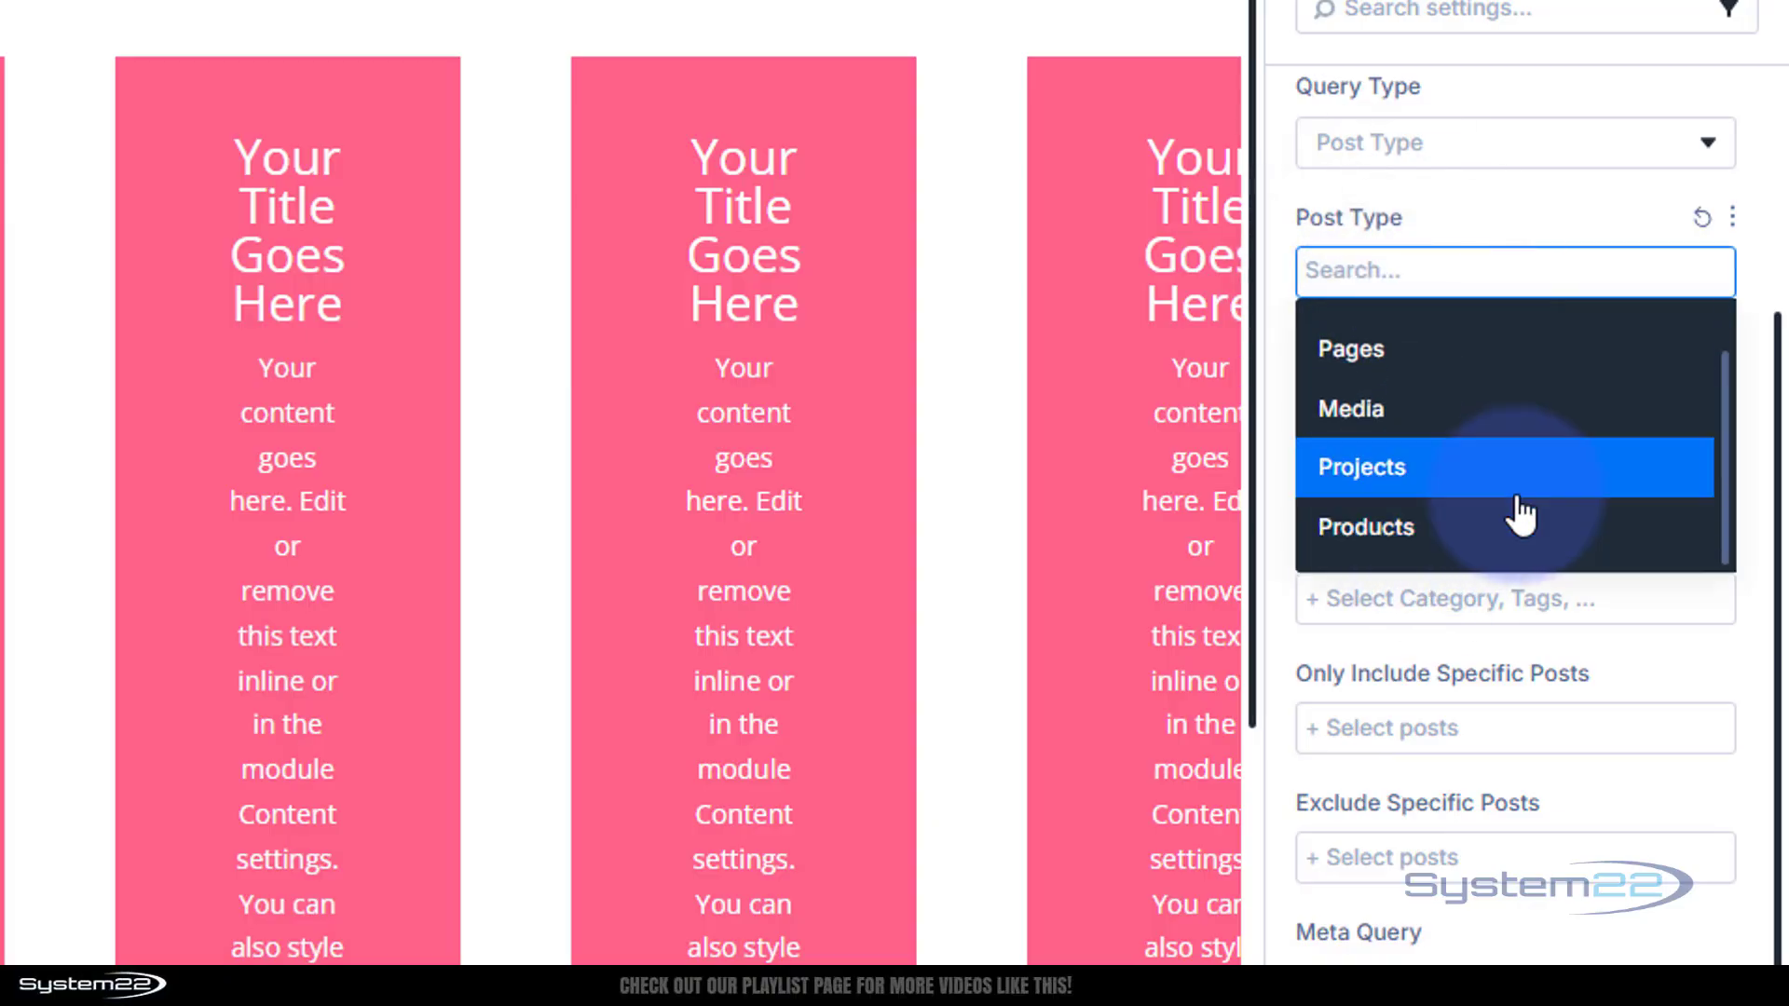
left_click(1372, 528)
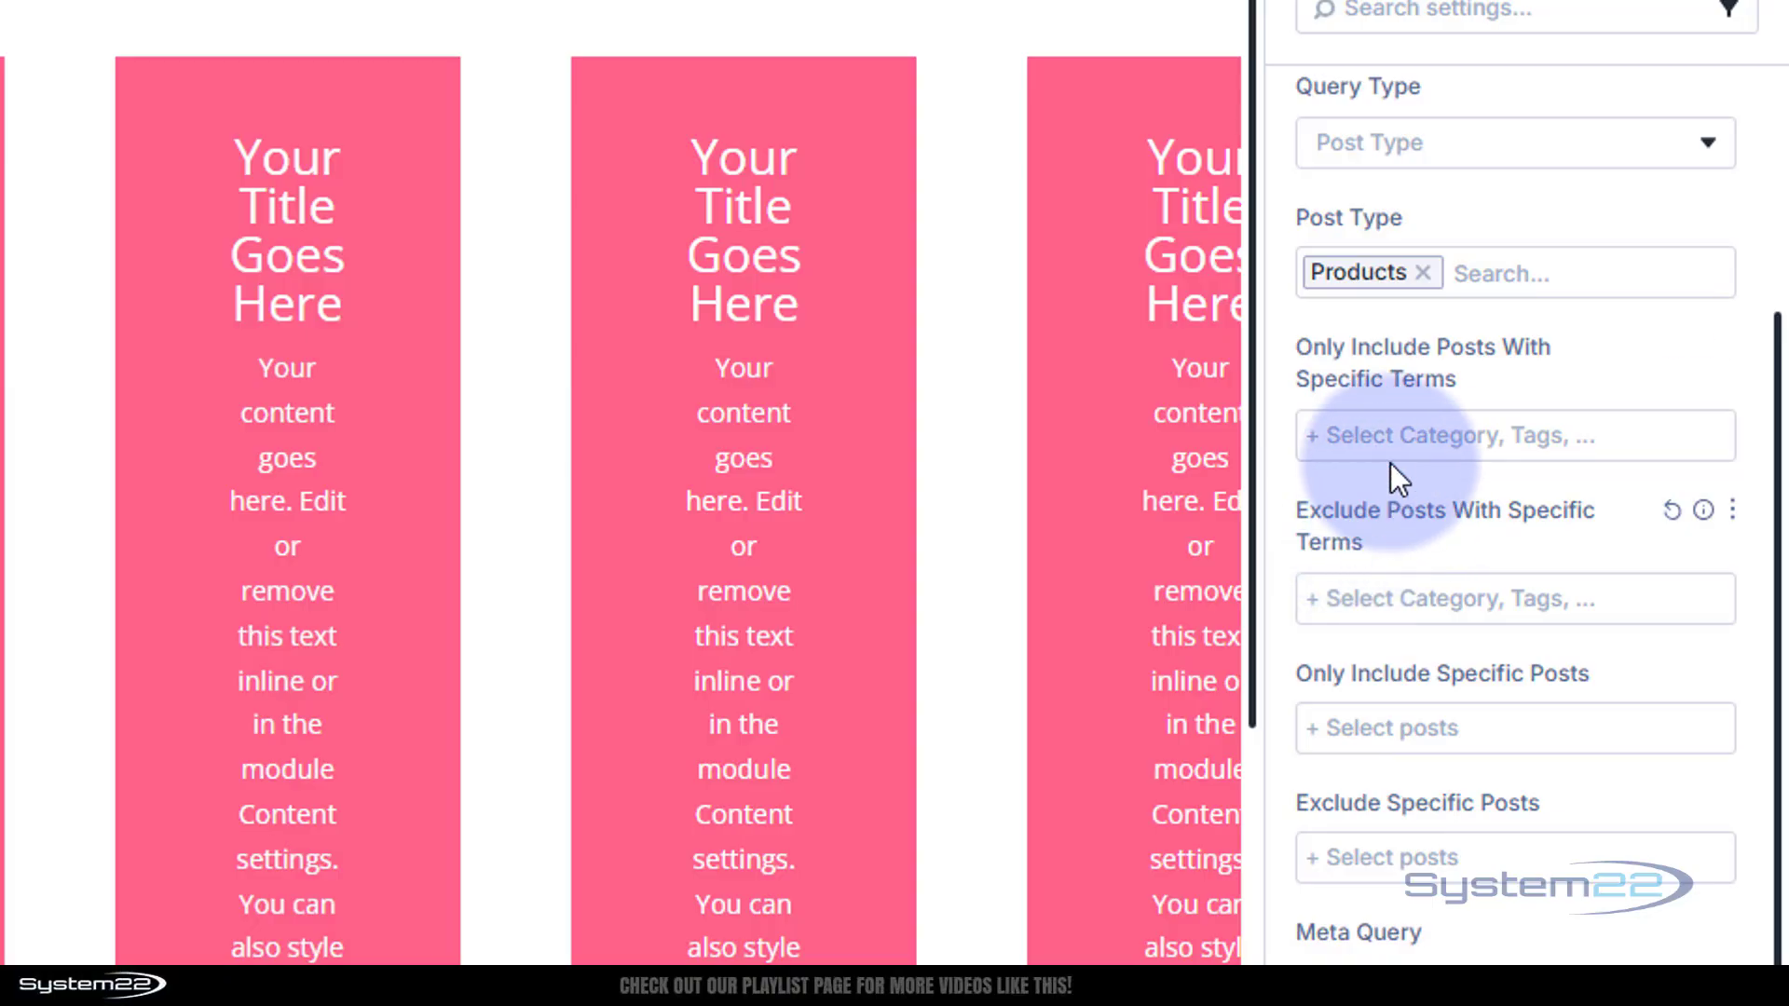
Restrict the loop to the product categories Dresses, Bags, On Sale and Shoes
left_click(1364, 445)
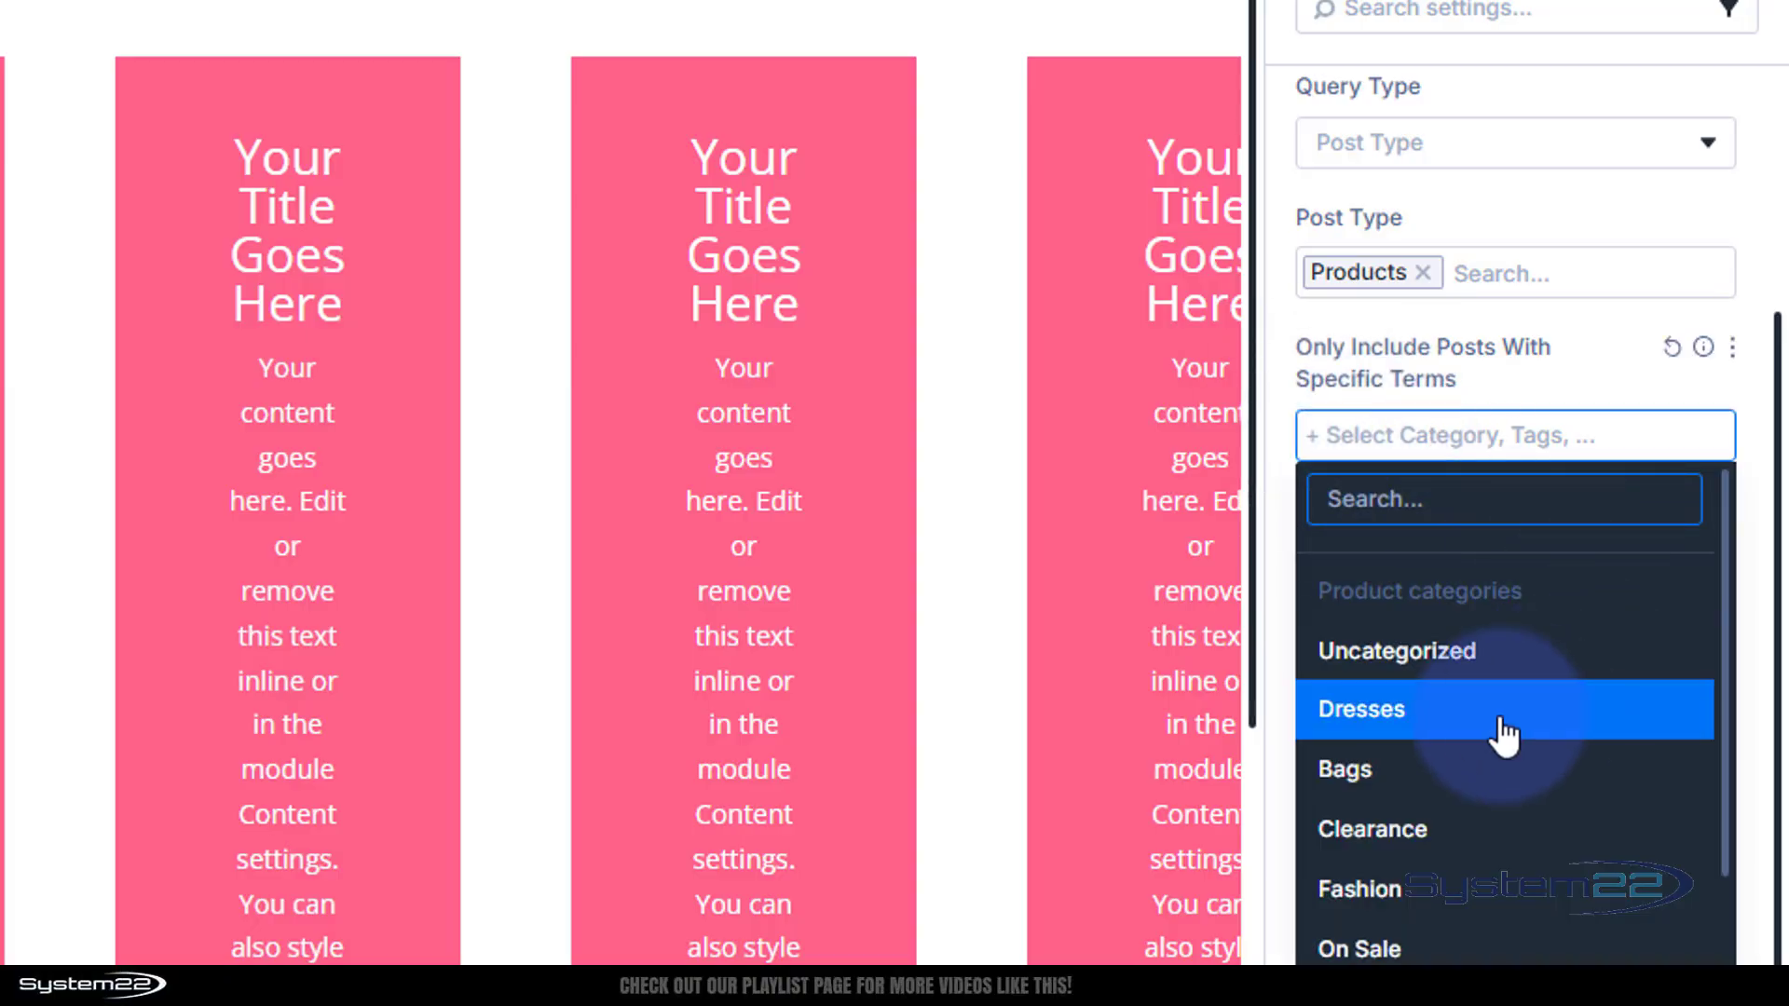
left_click(1461, 736)
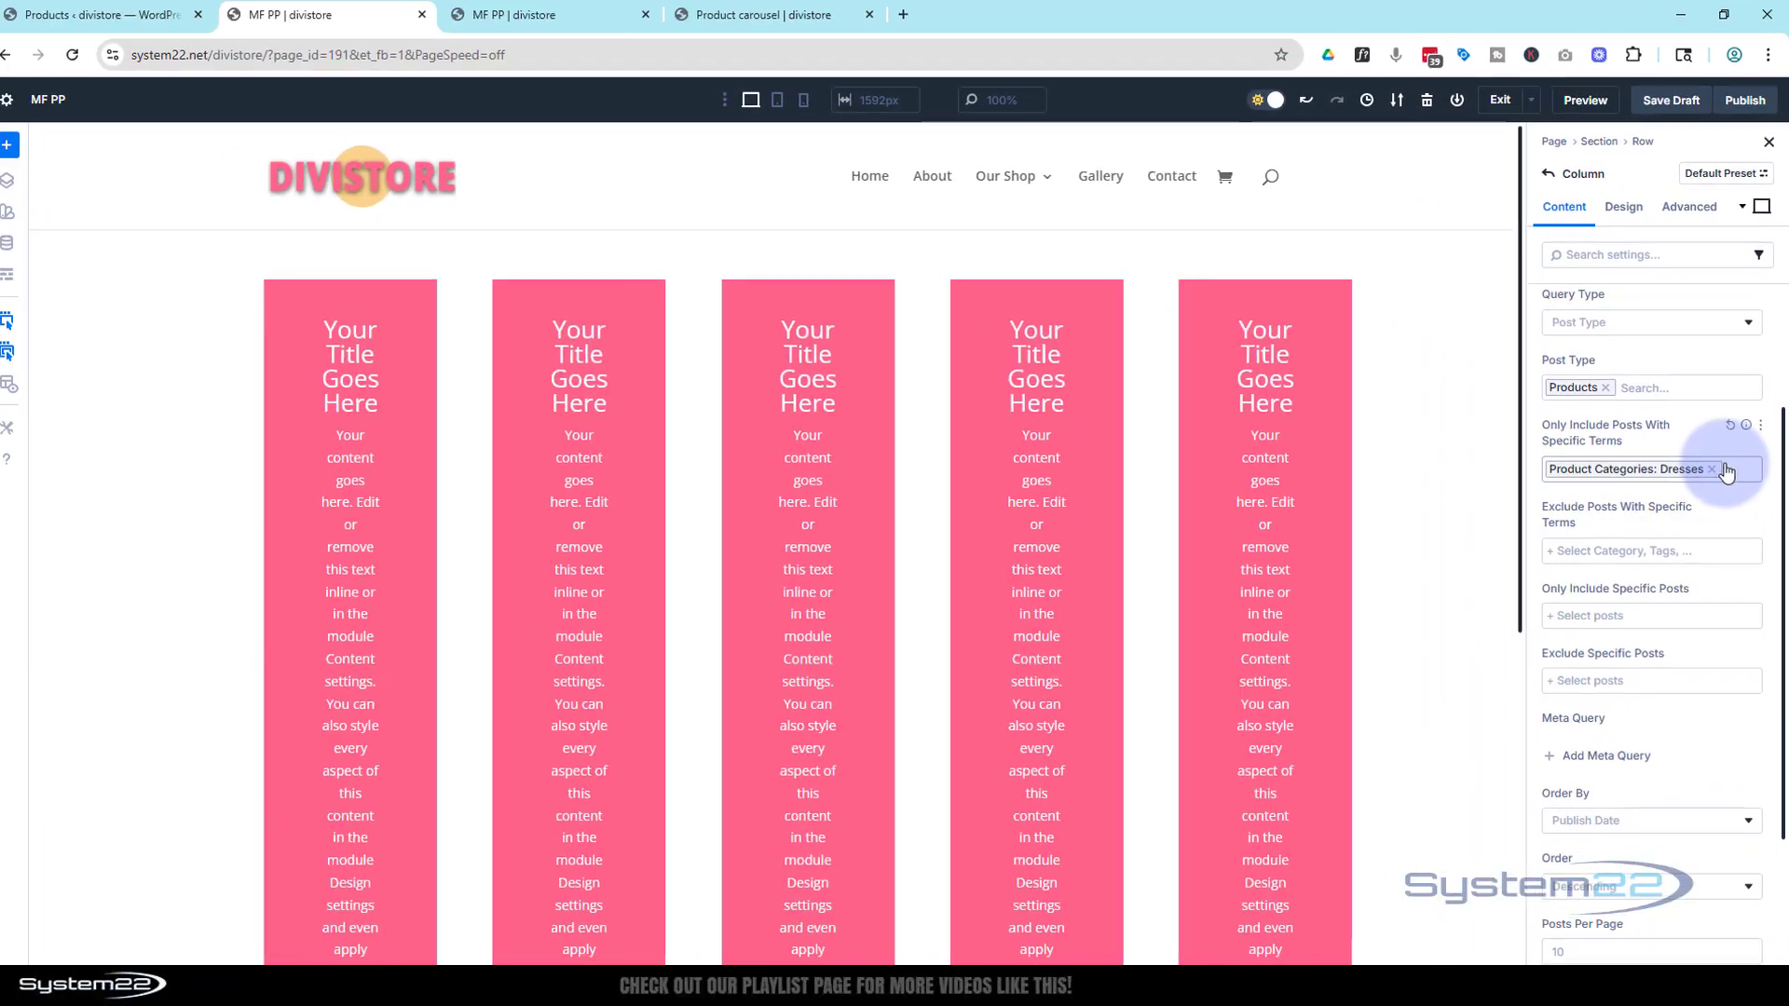
left_click(1737, 474)
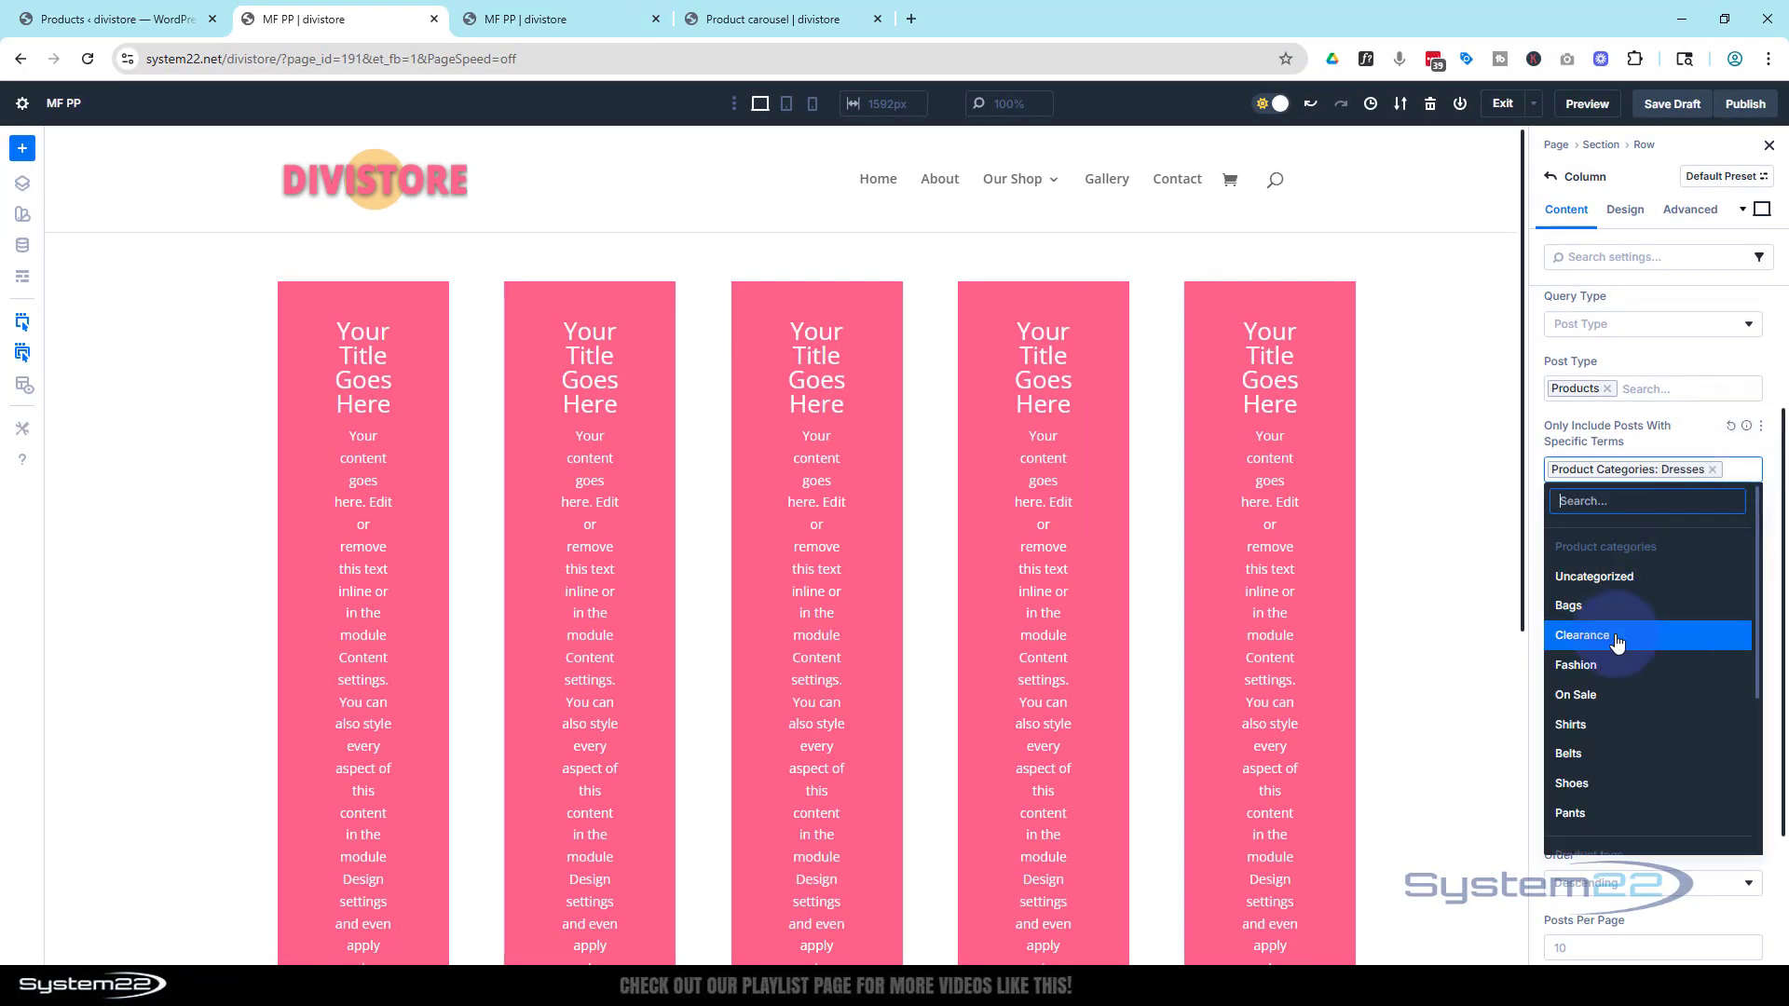
left_click(1612, 615)
left_click(1744, 488)
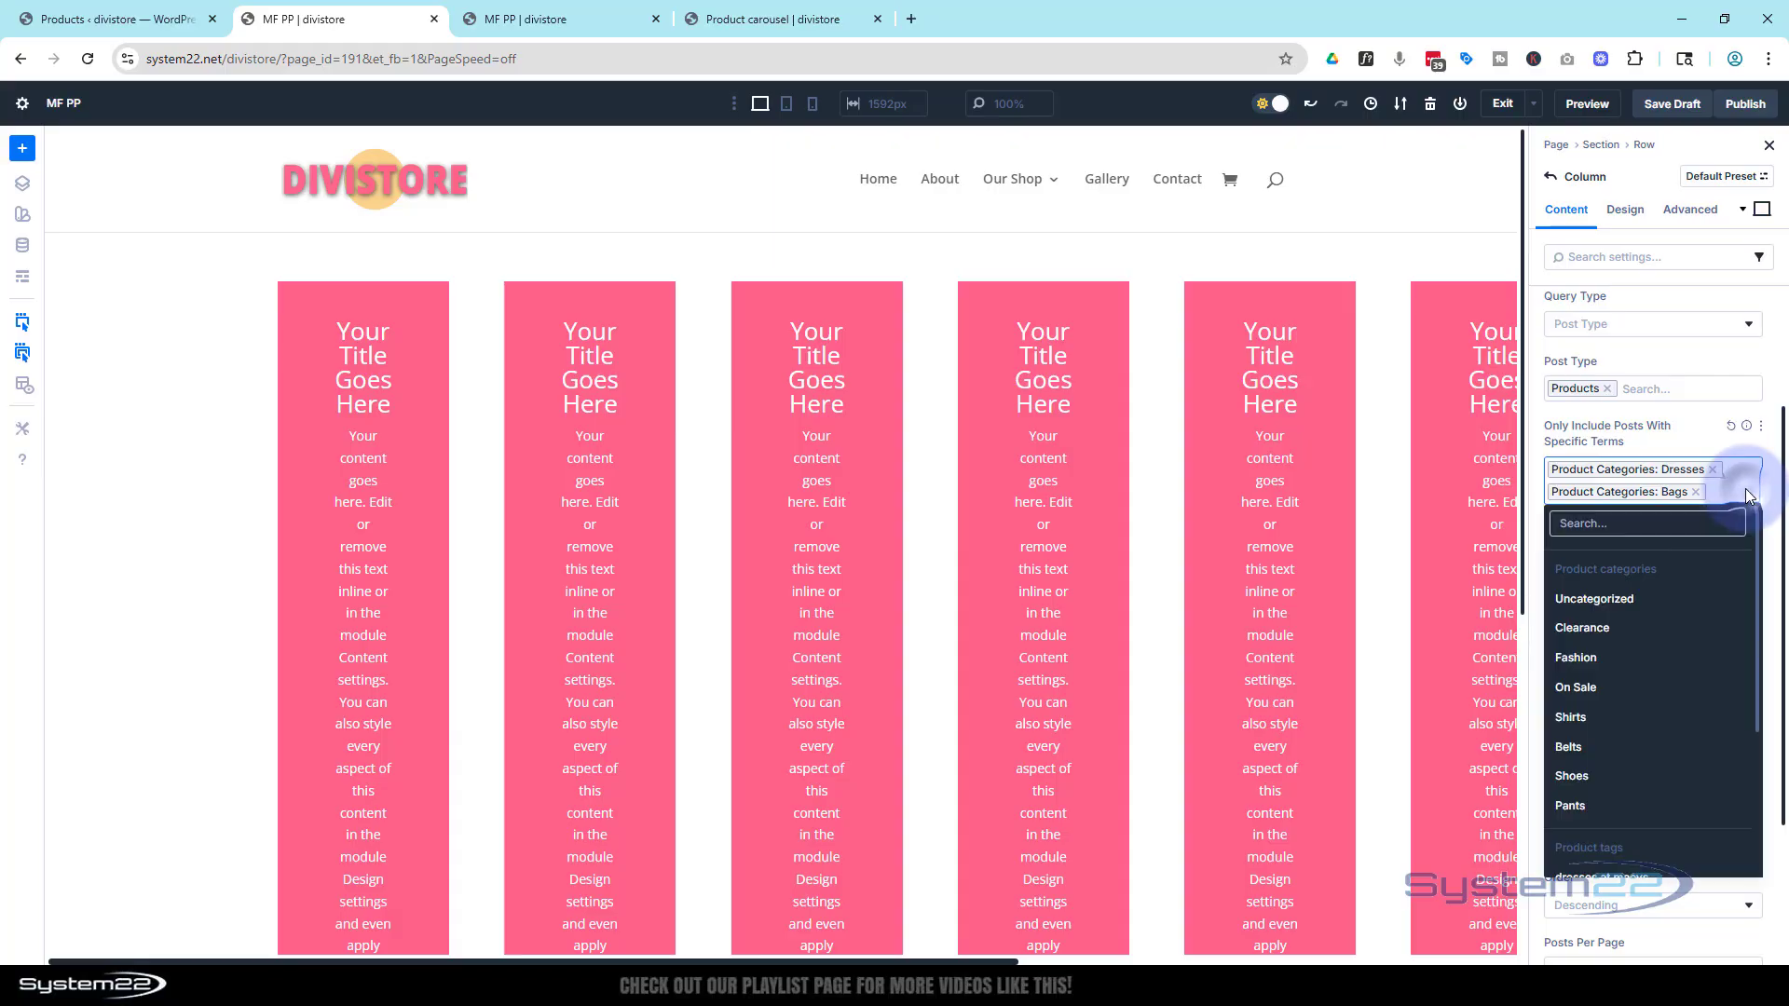
left_click(1621, 674)
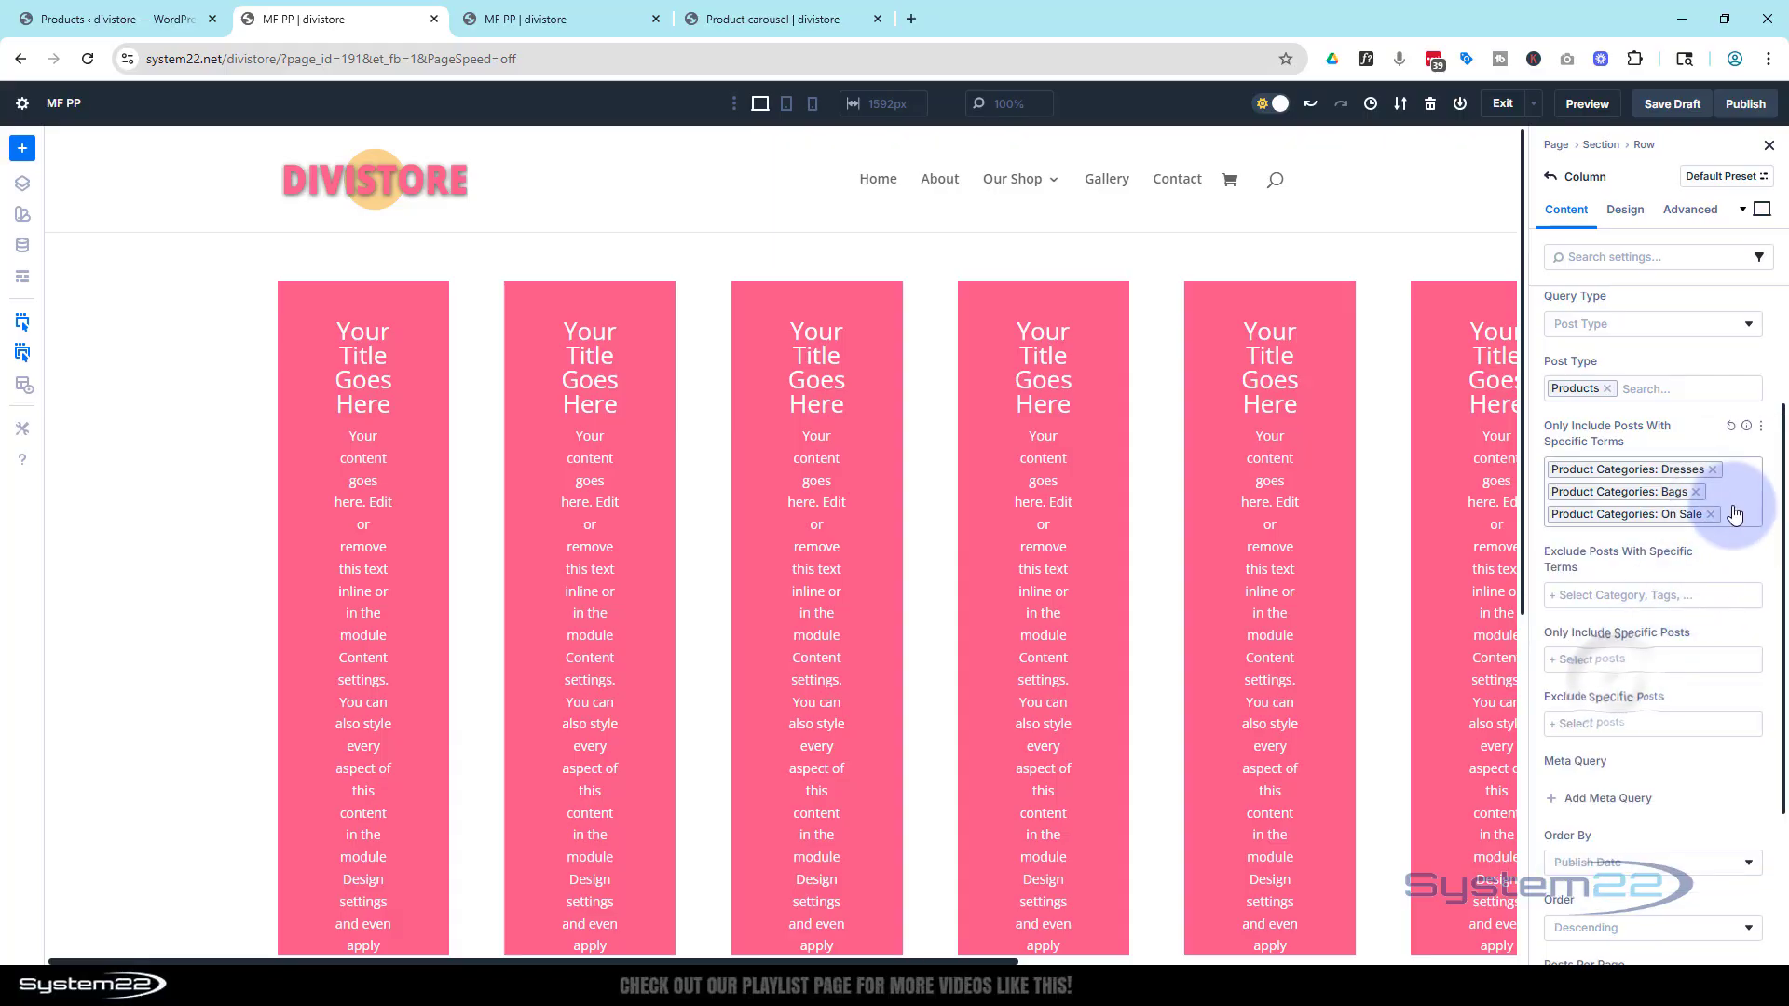
left_click(1738, 503)
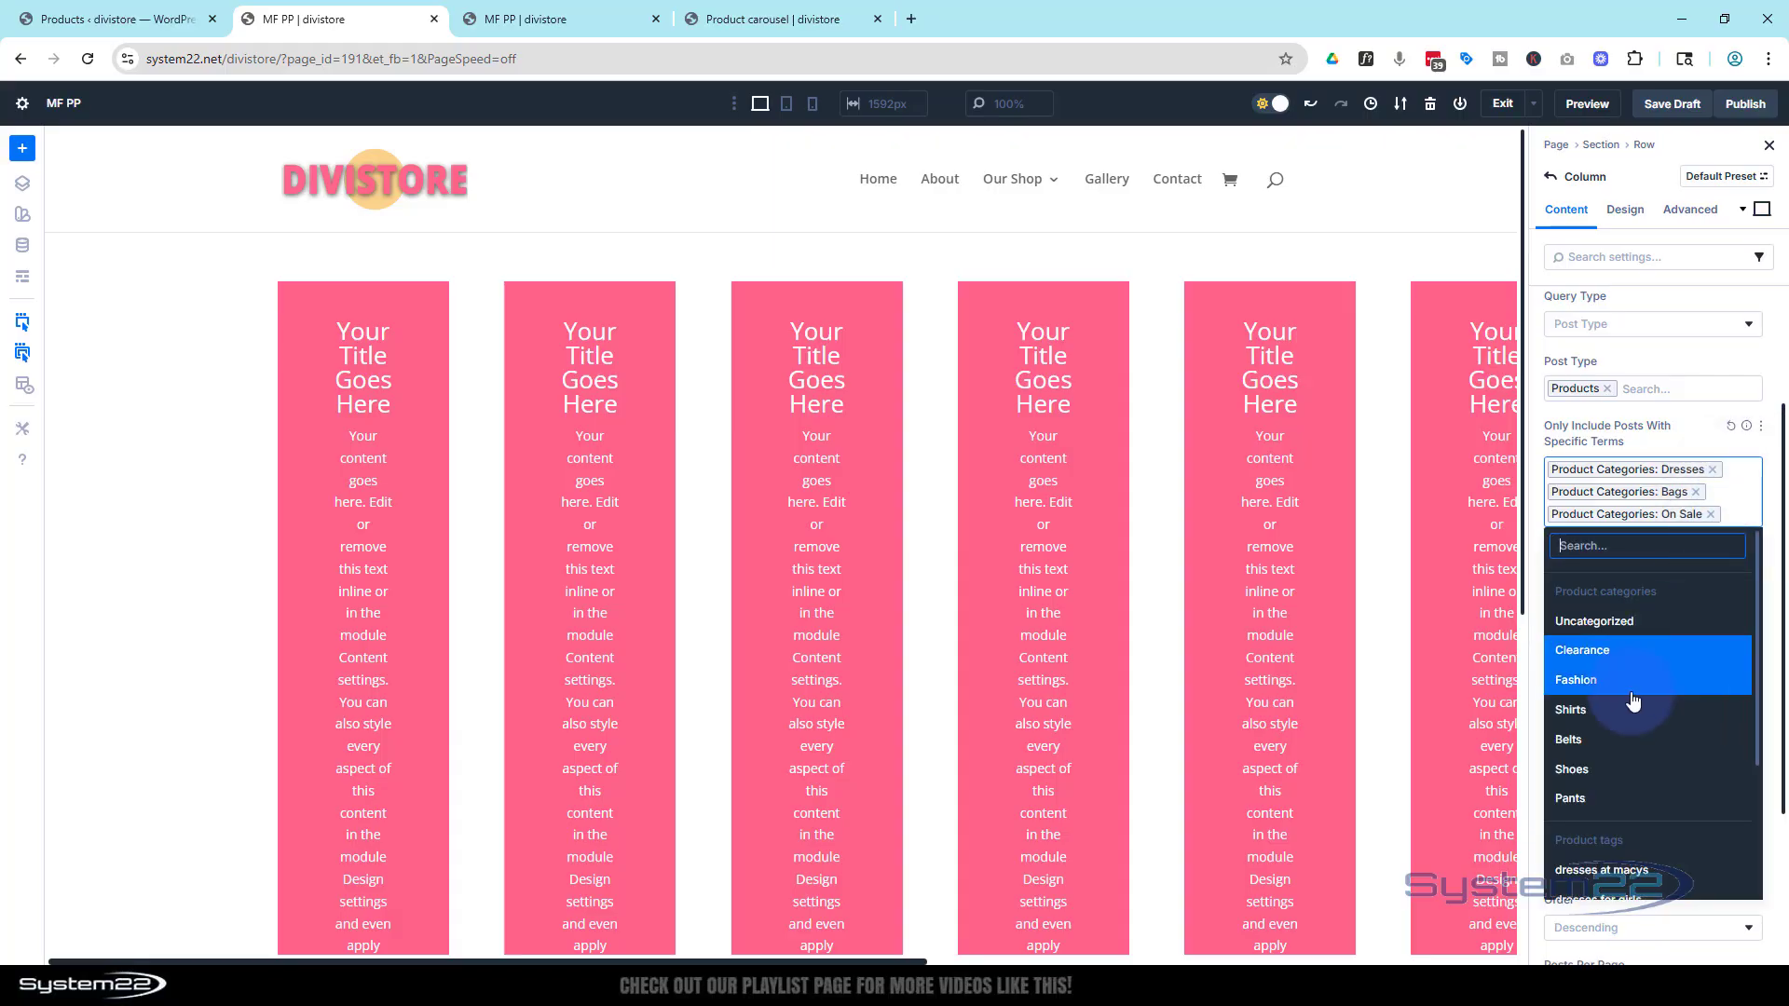
left_click(1602, 769)
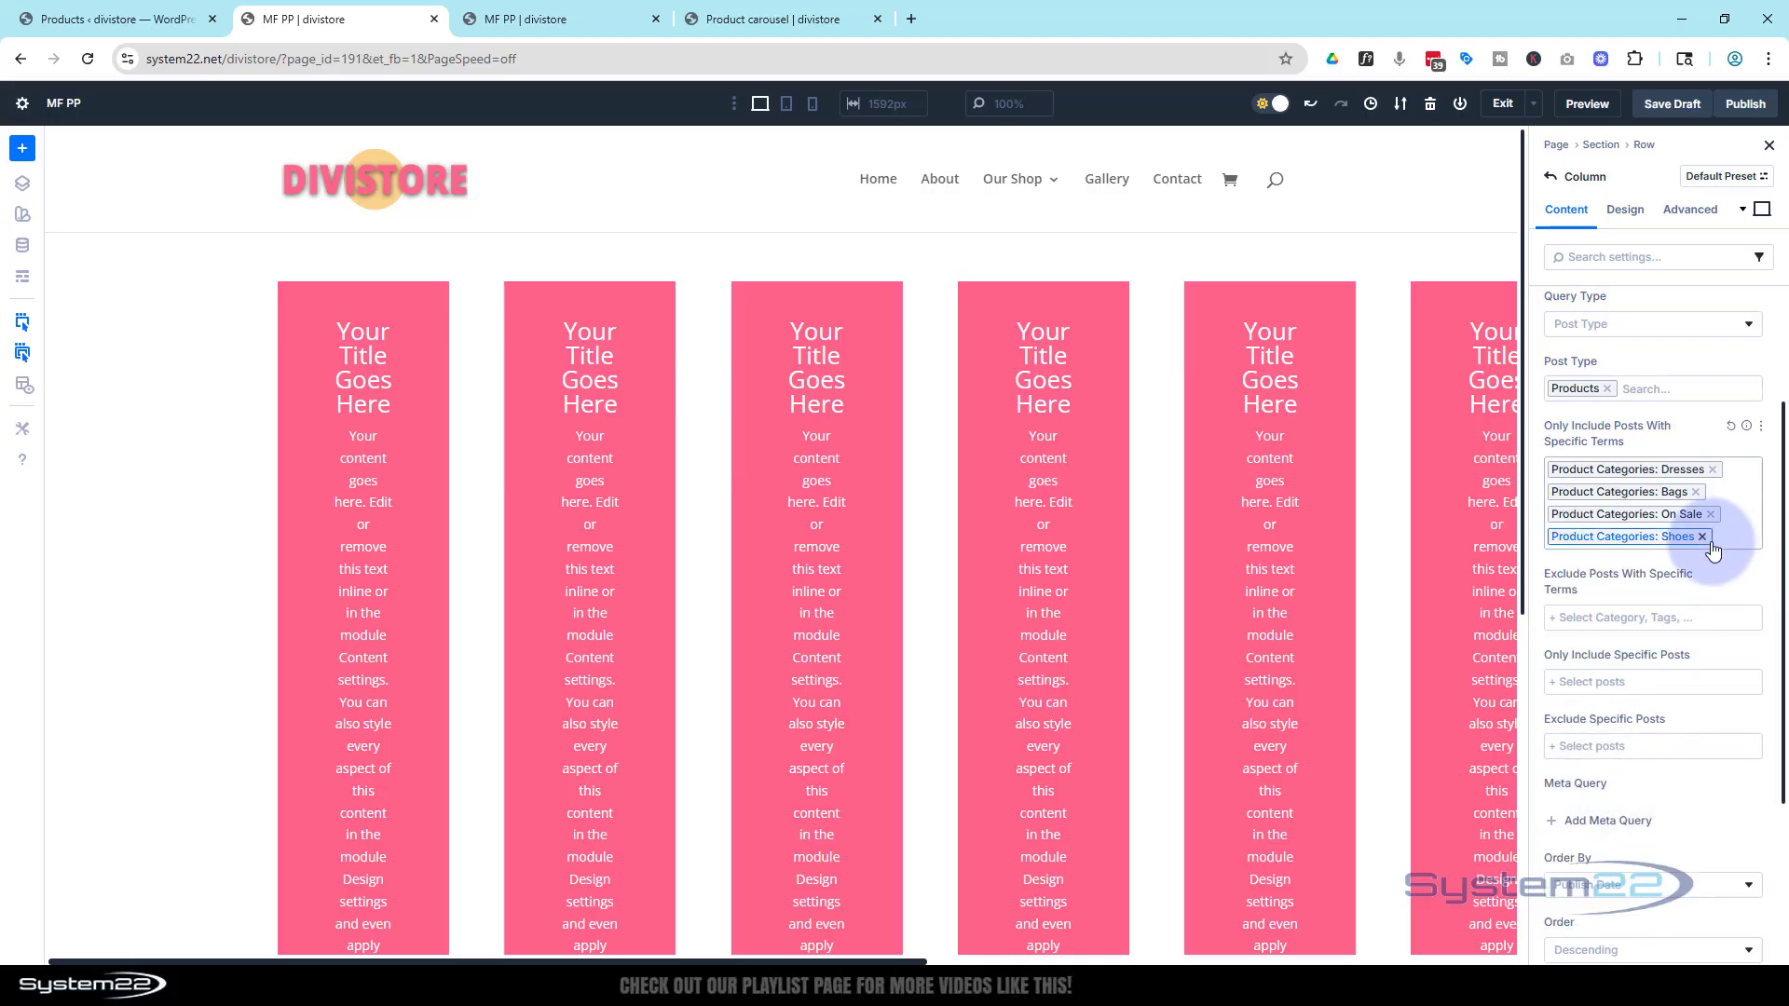
scroll(1712, 550, "down", 2)
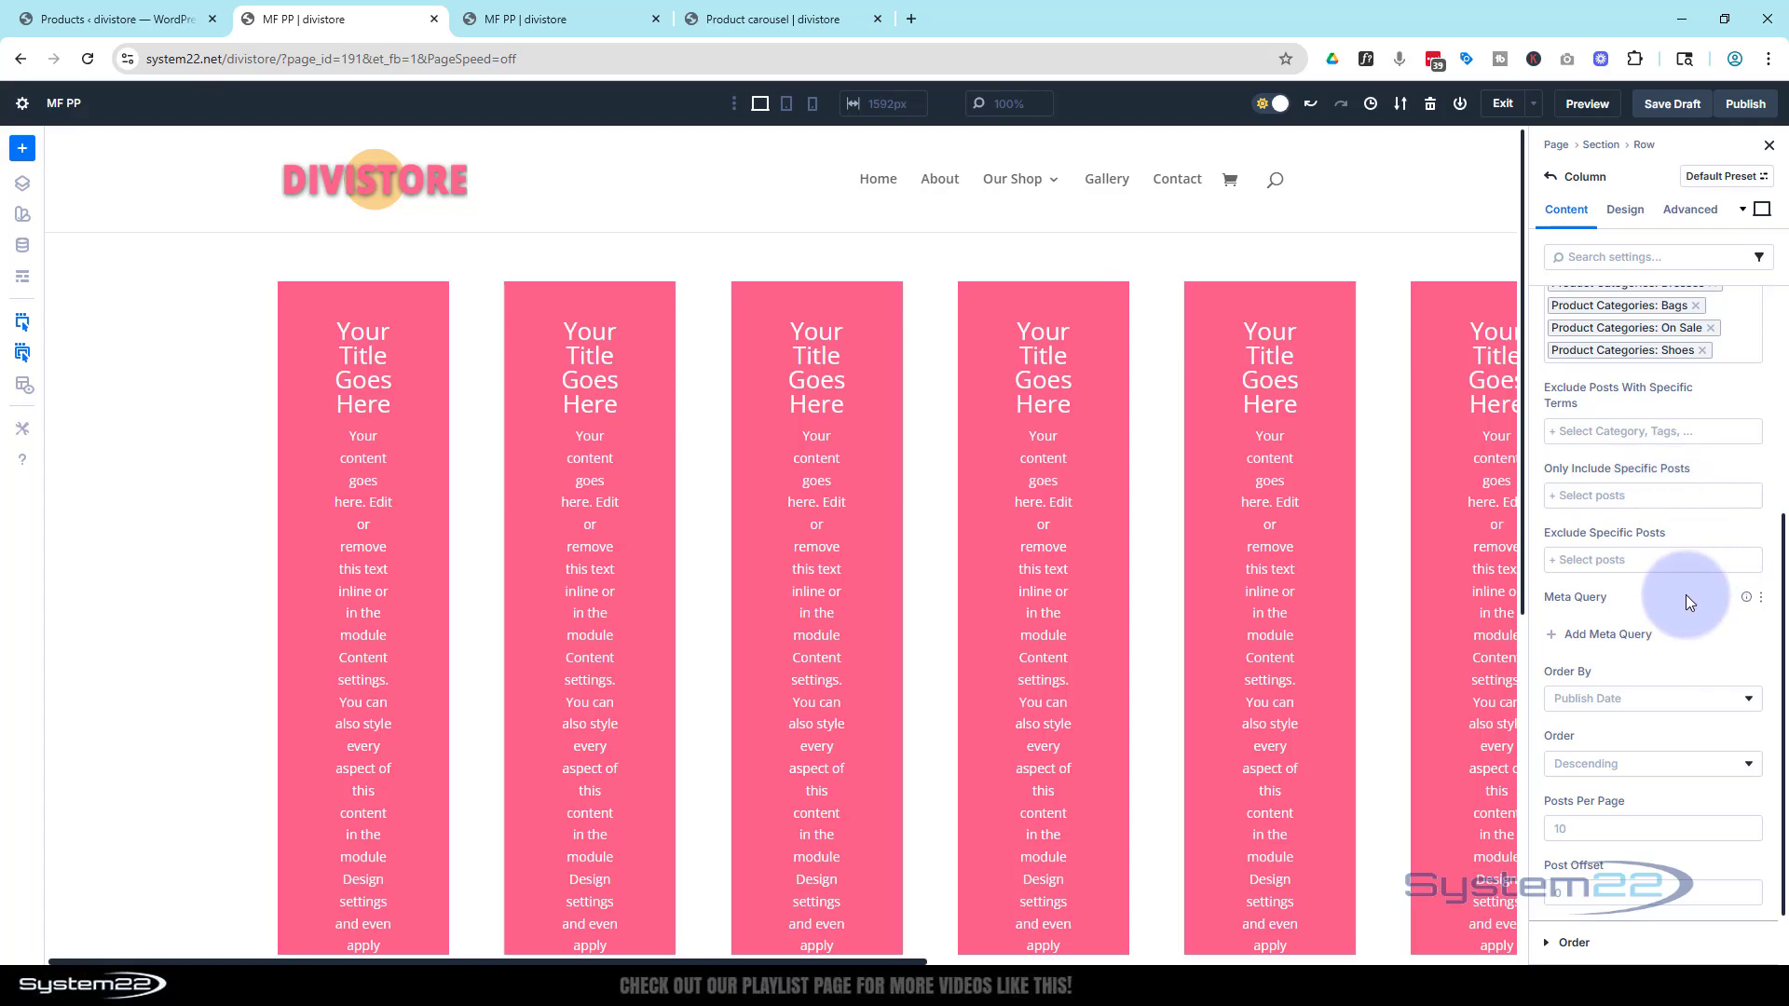
Set the loop's posts per page to 12
scroll(1686, 595, "down", 1)
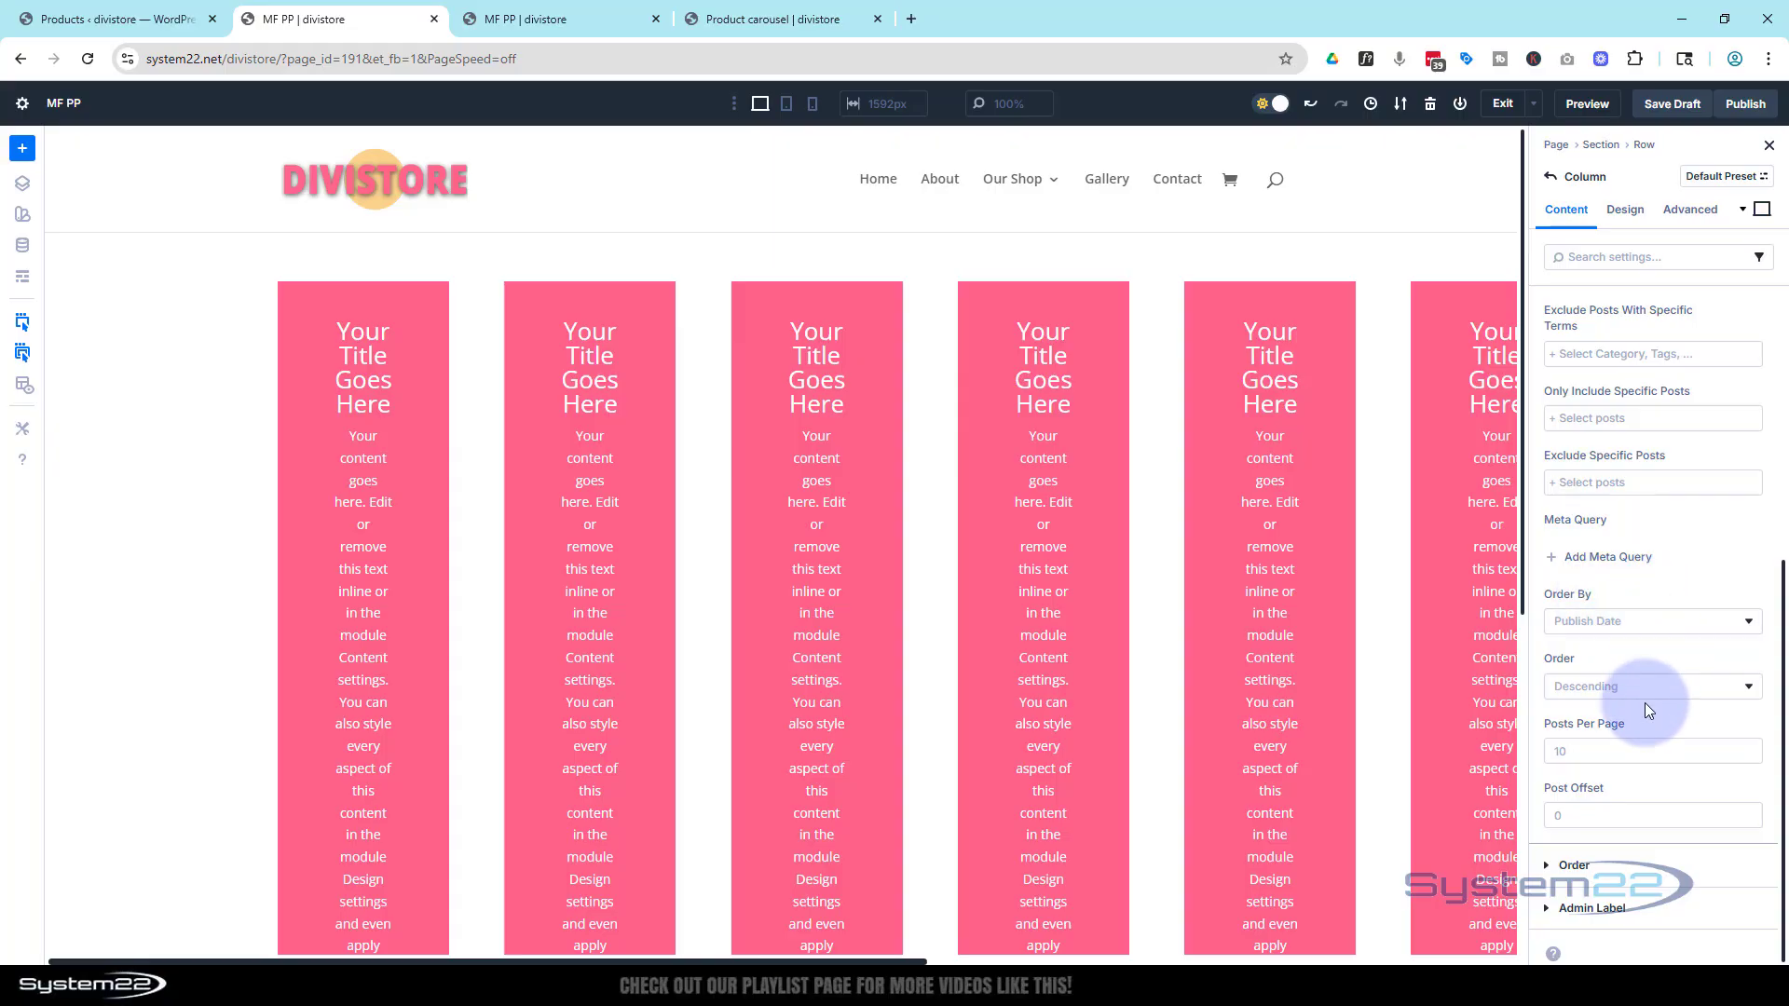
left_click(1569, 751)
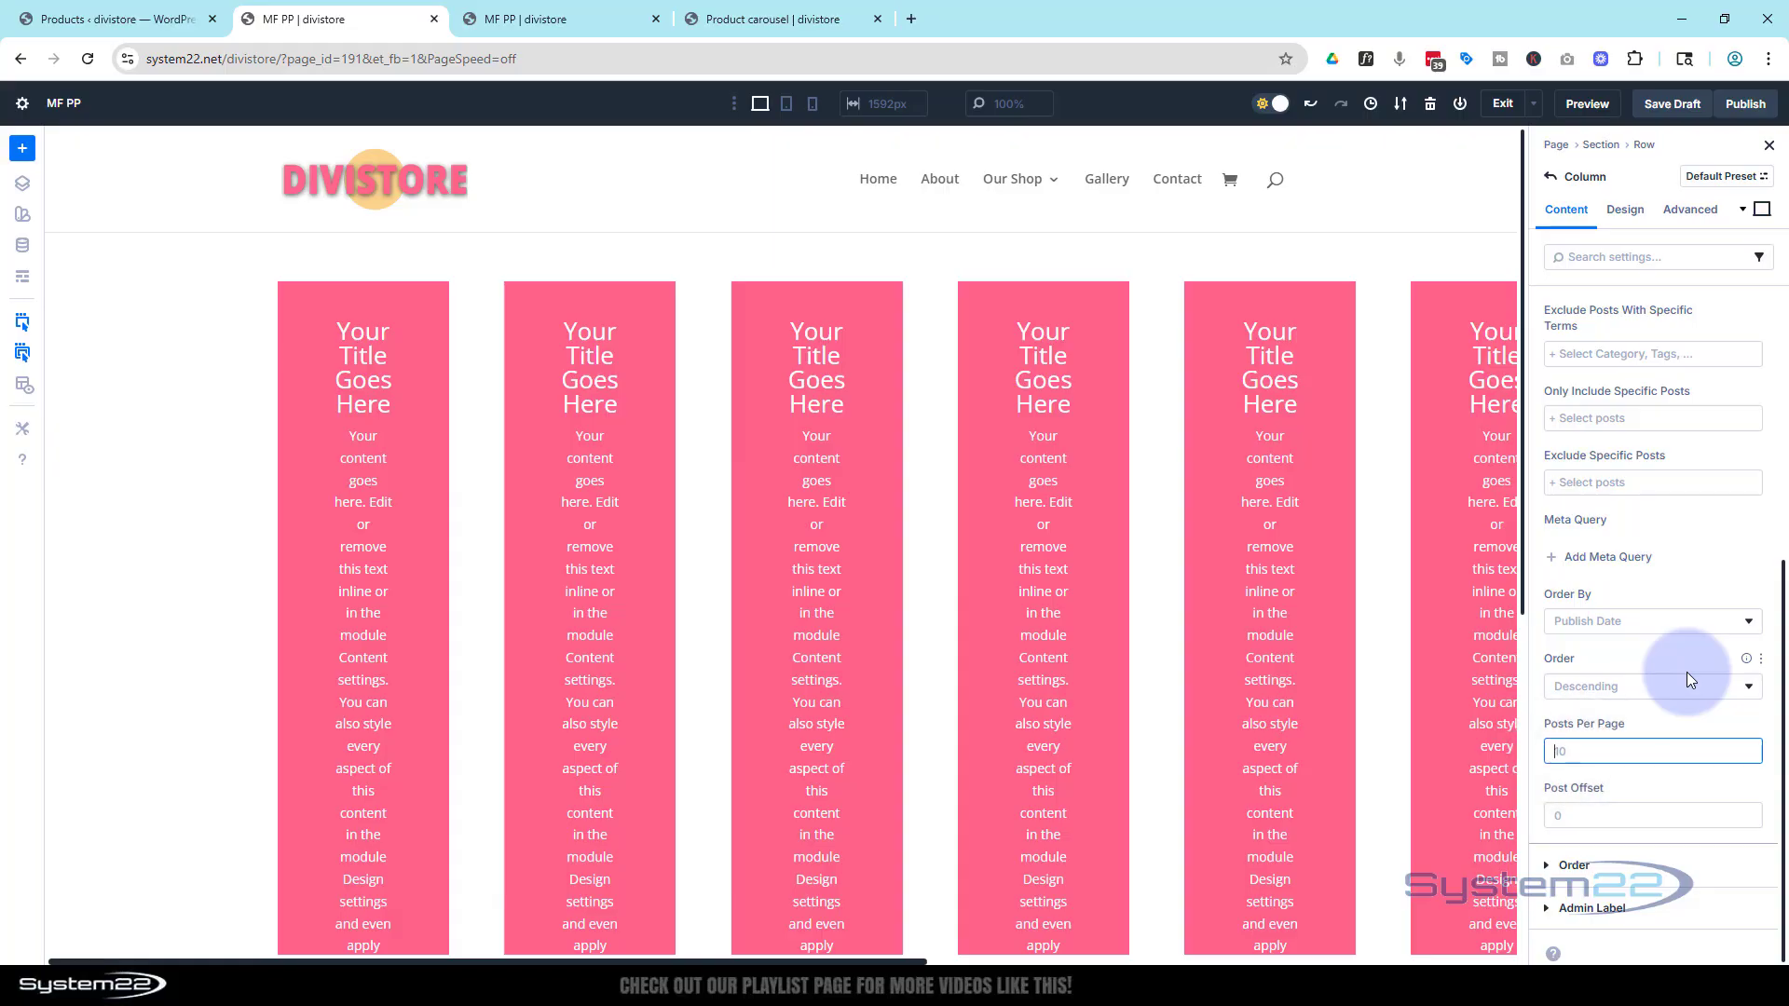
type("12")
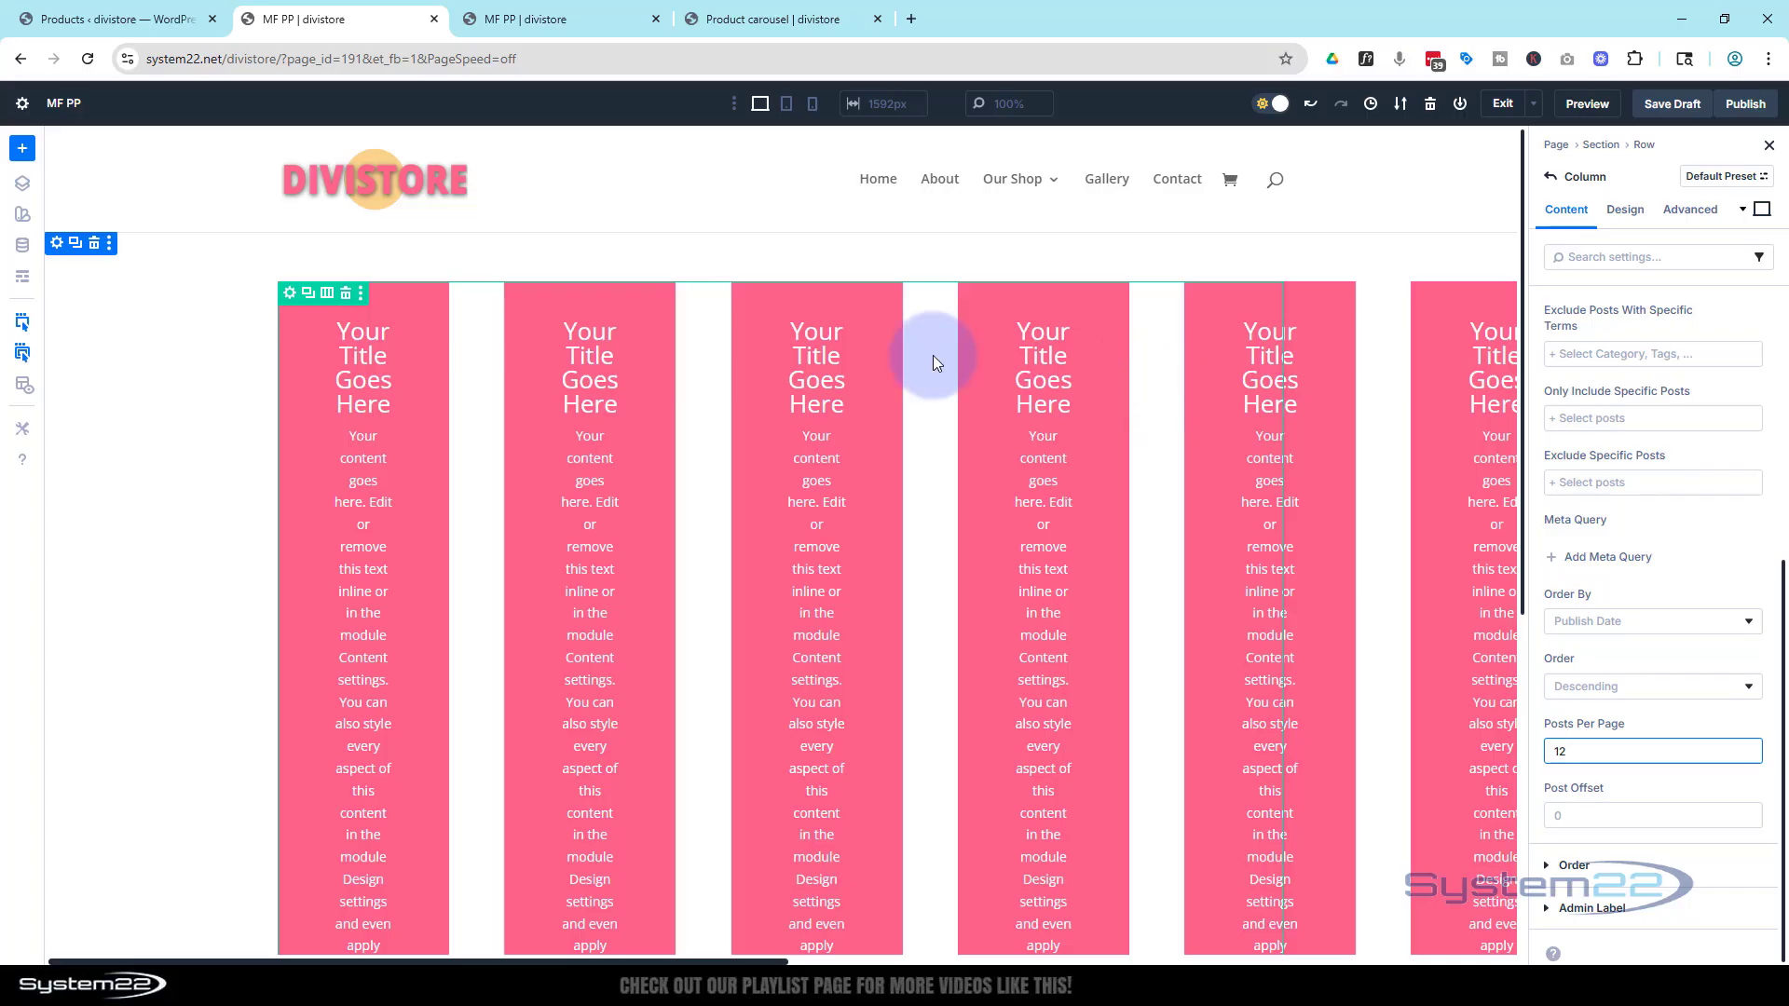
Open the row's design layout settings and set its layout wrapping to Wrap
left_click(288, 298)
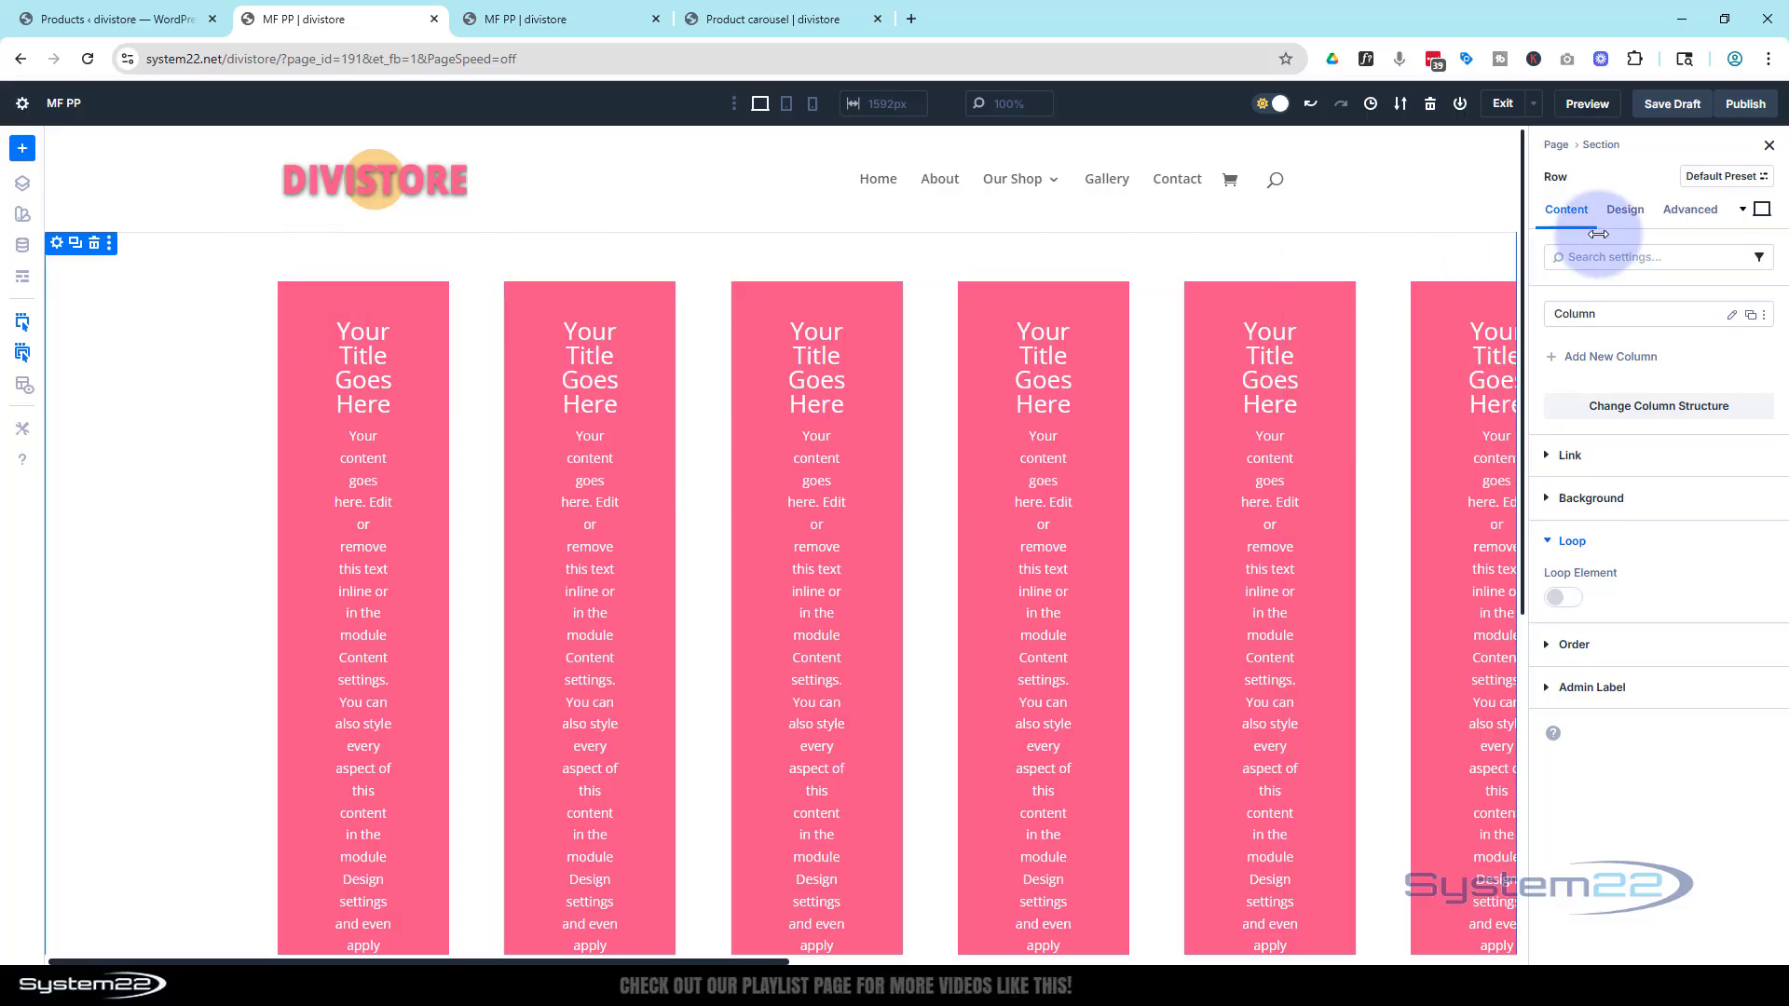
left_click(1625, 211)
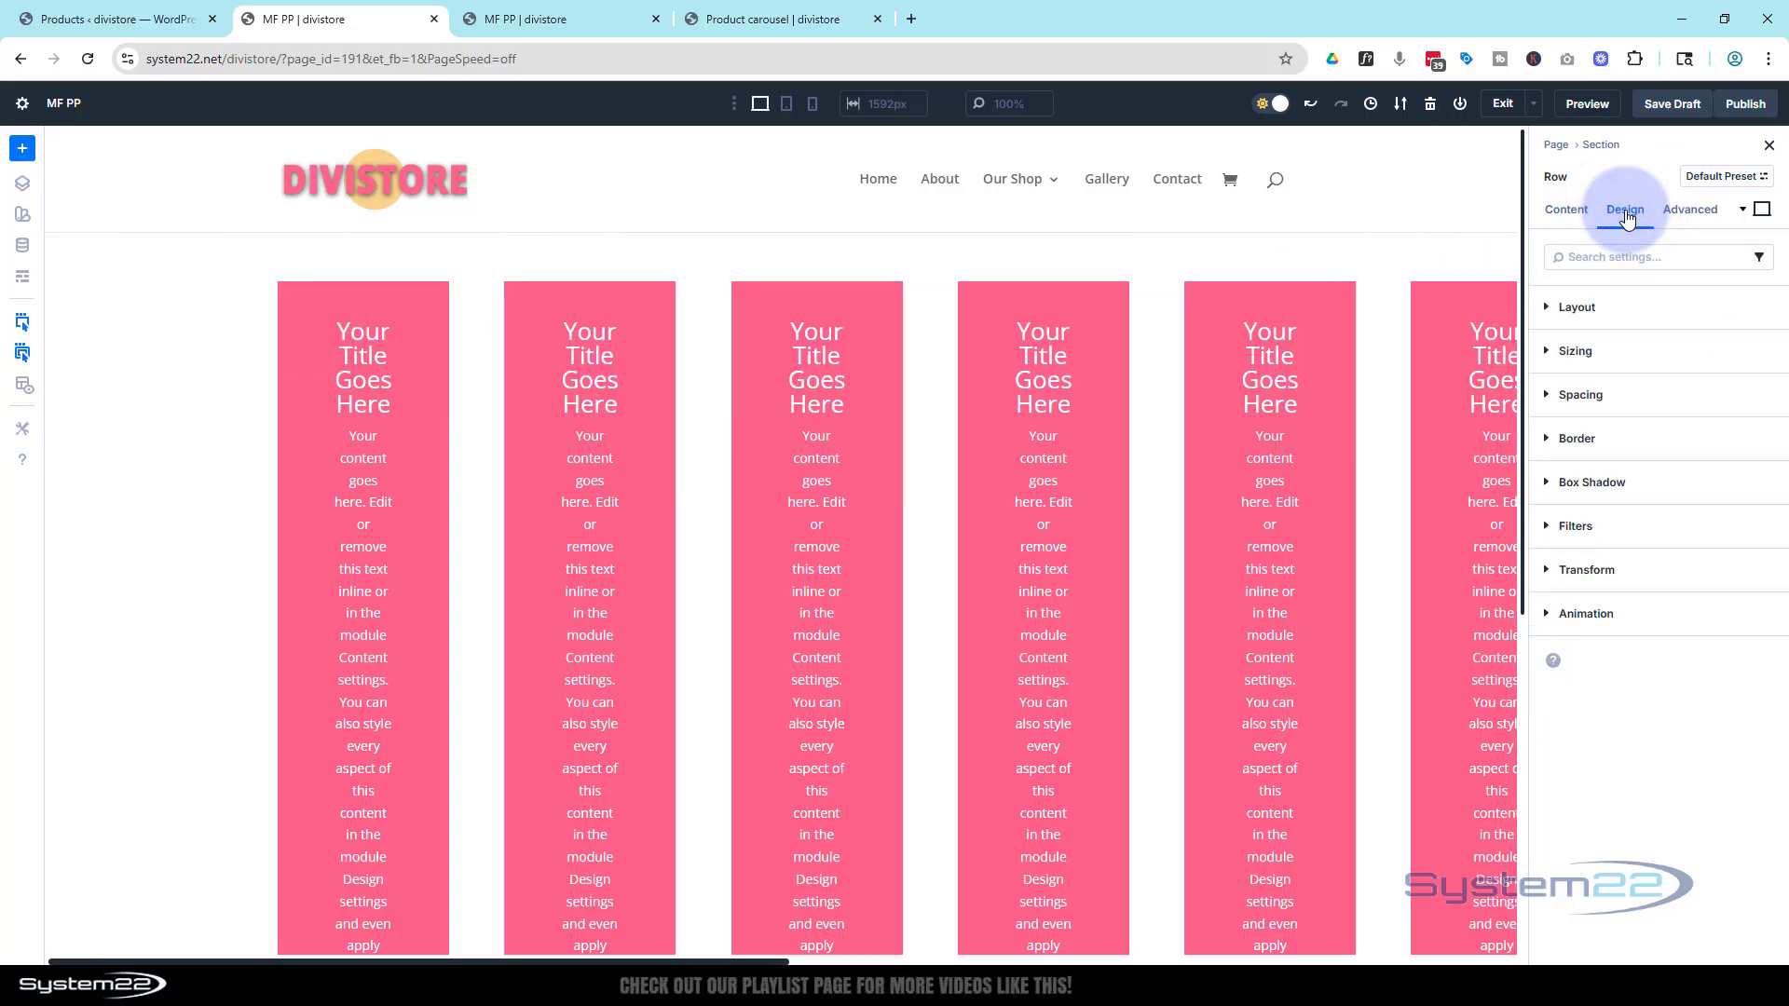
left_click(1552, 311)
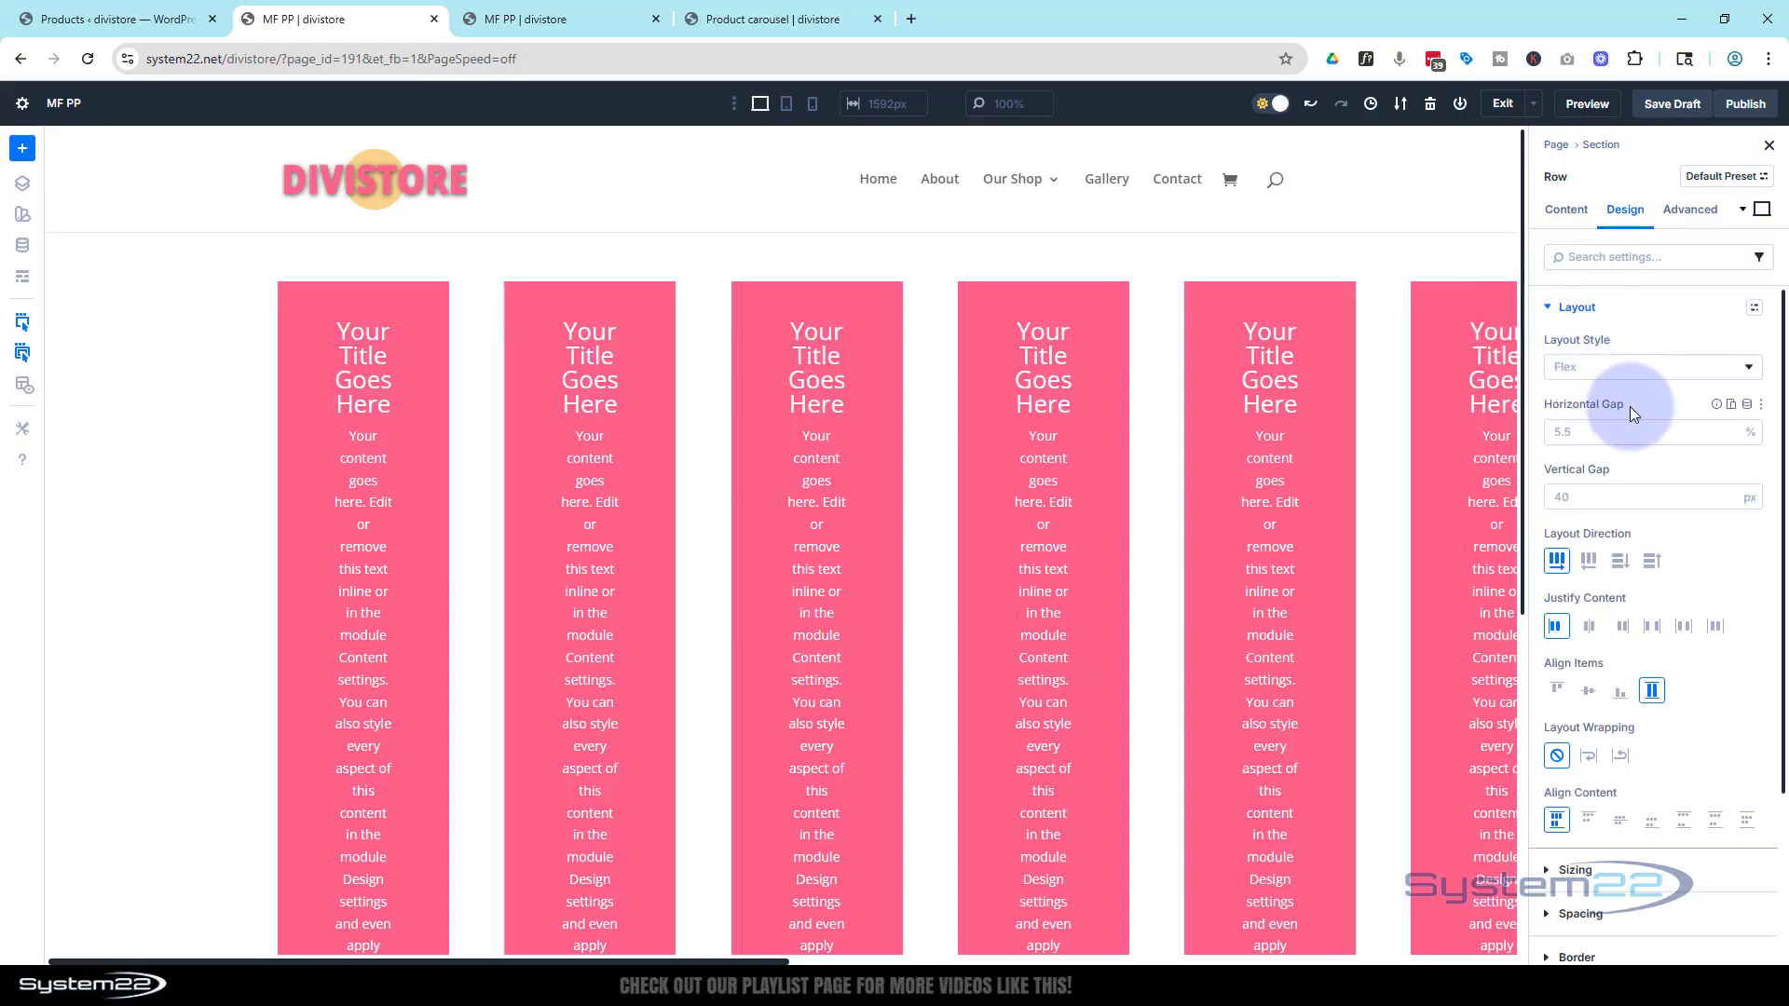
scroll(1630, 404, "down", 2)
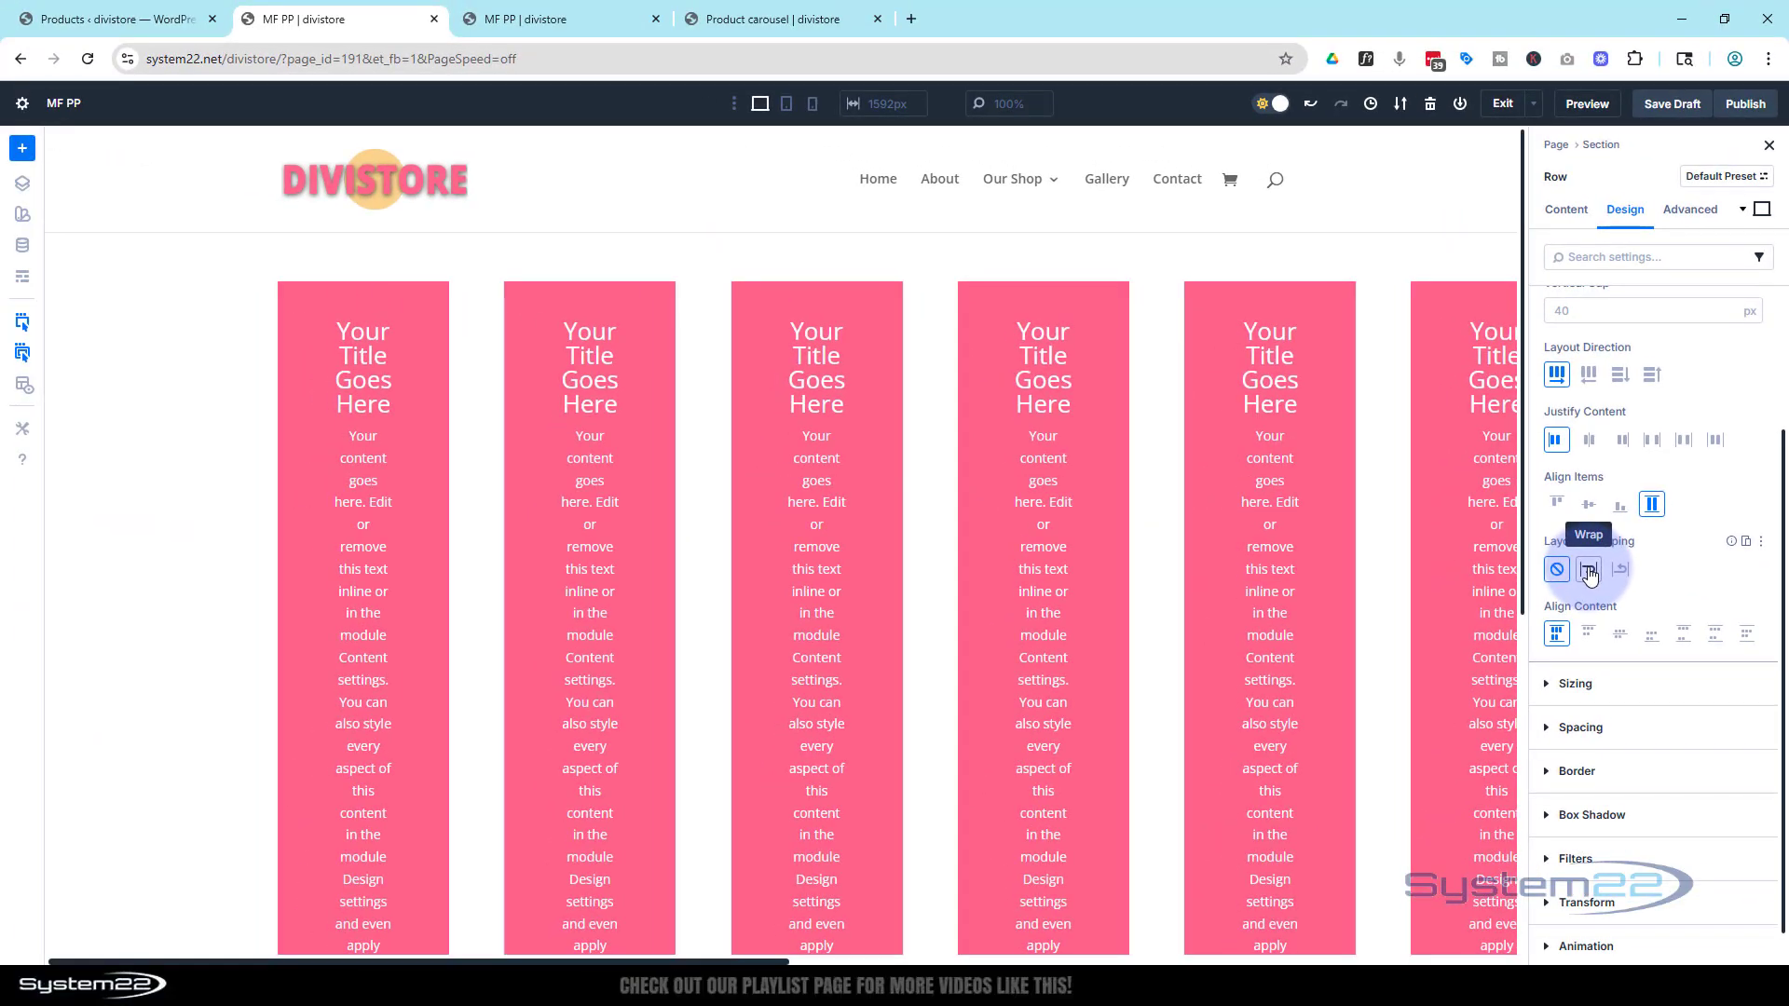
left_click(1589, 573)
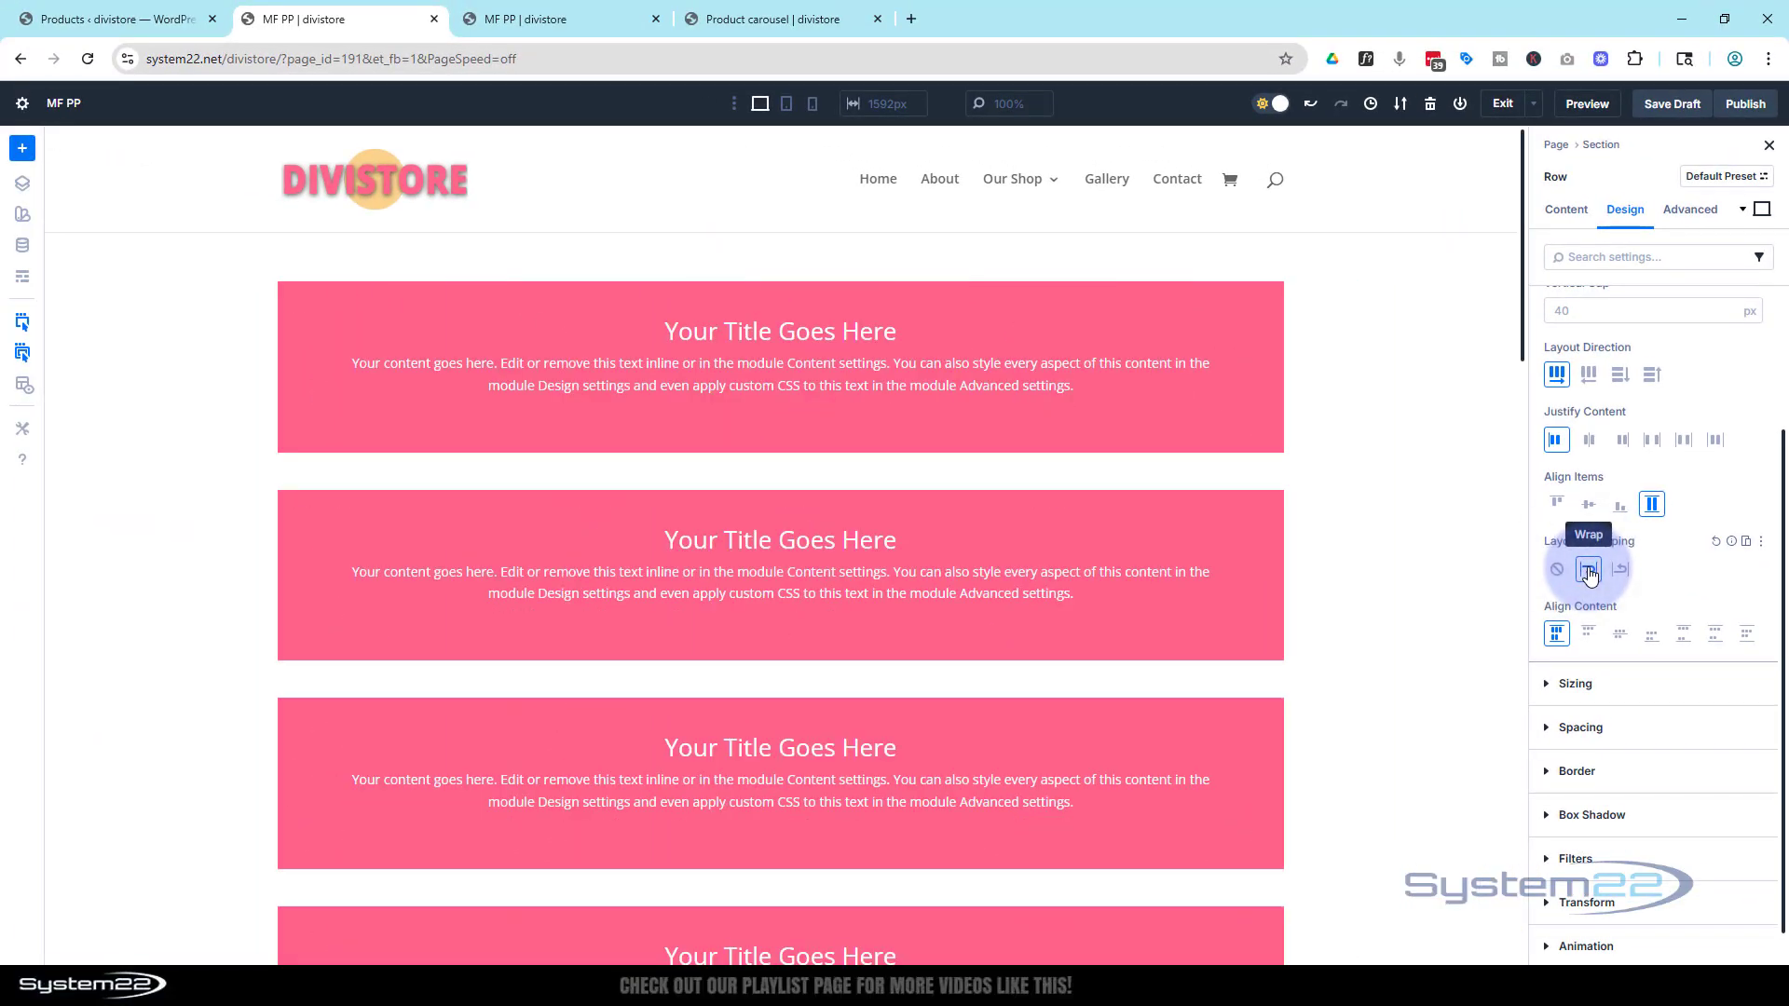
Open the looped column's sizing settings and set its column class to 1/3 for desktop
scroll(1346, 377, "down", 2)
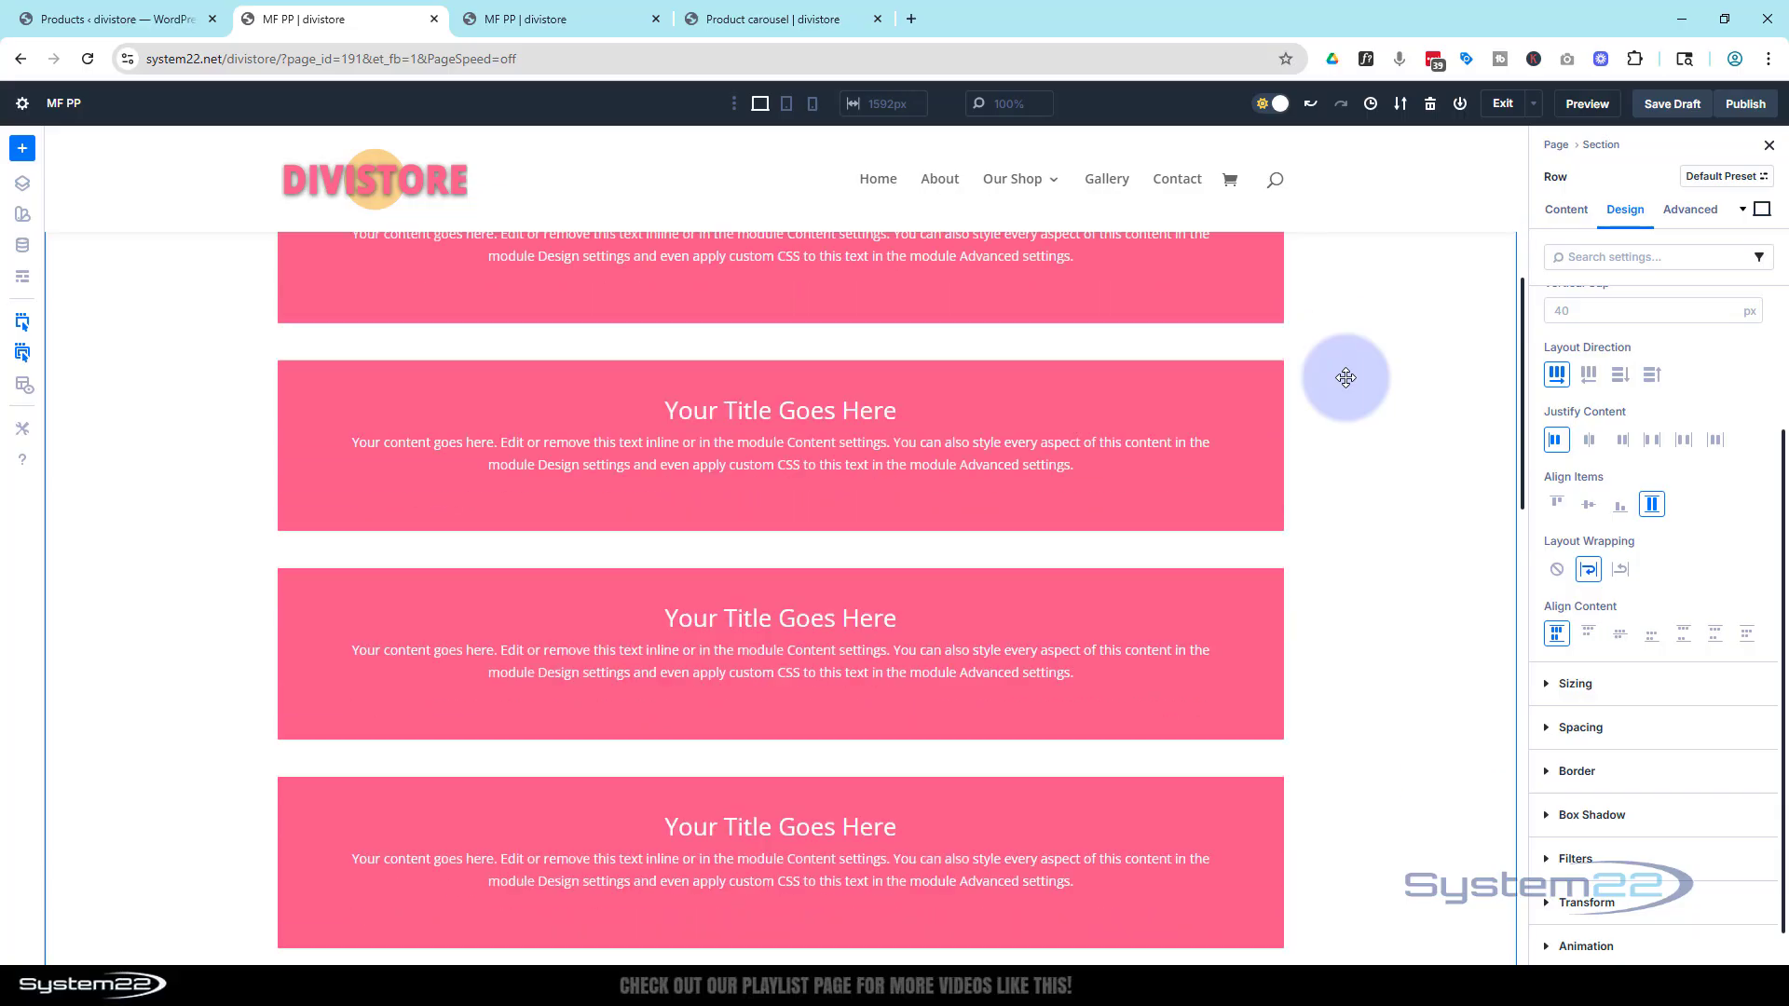
scroll(1345, 377, "down", 4)
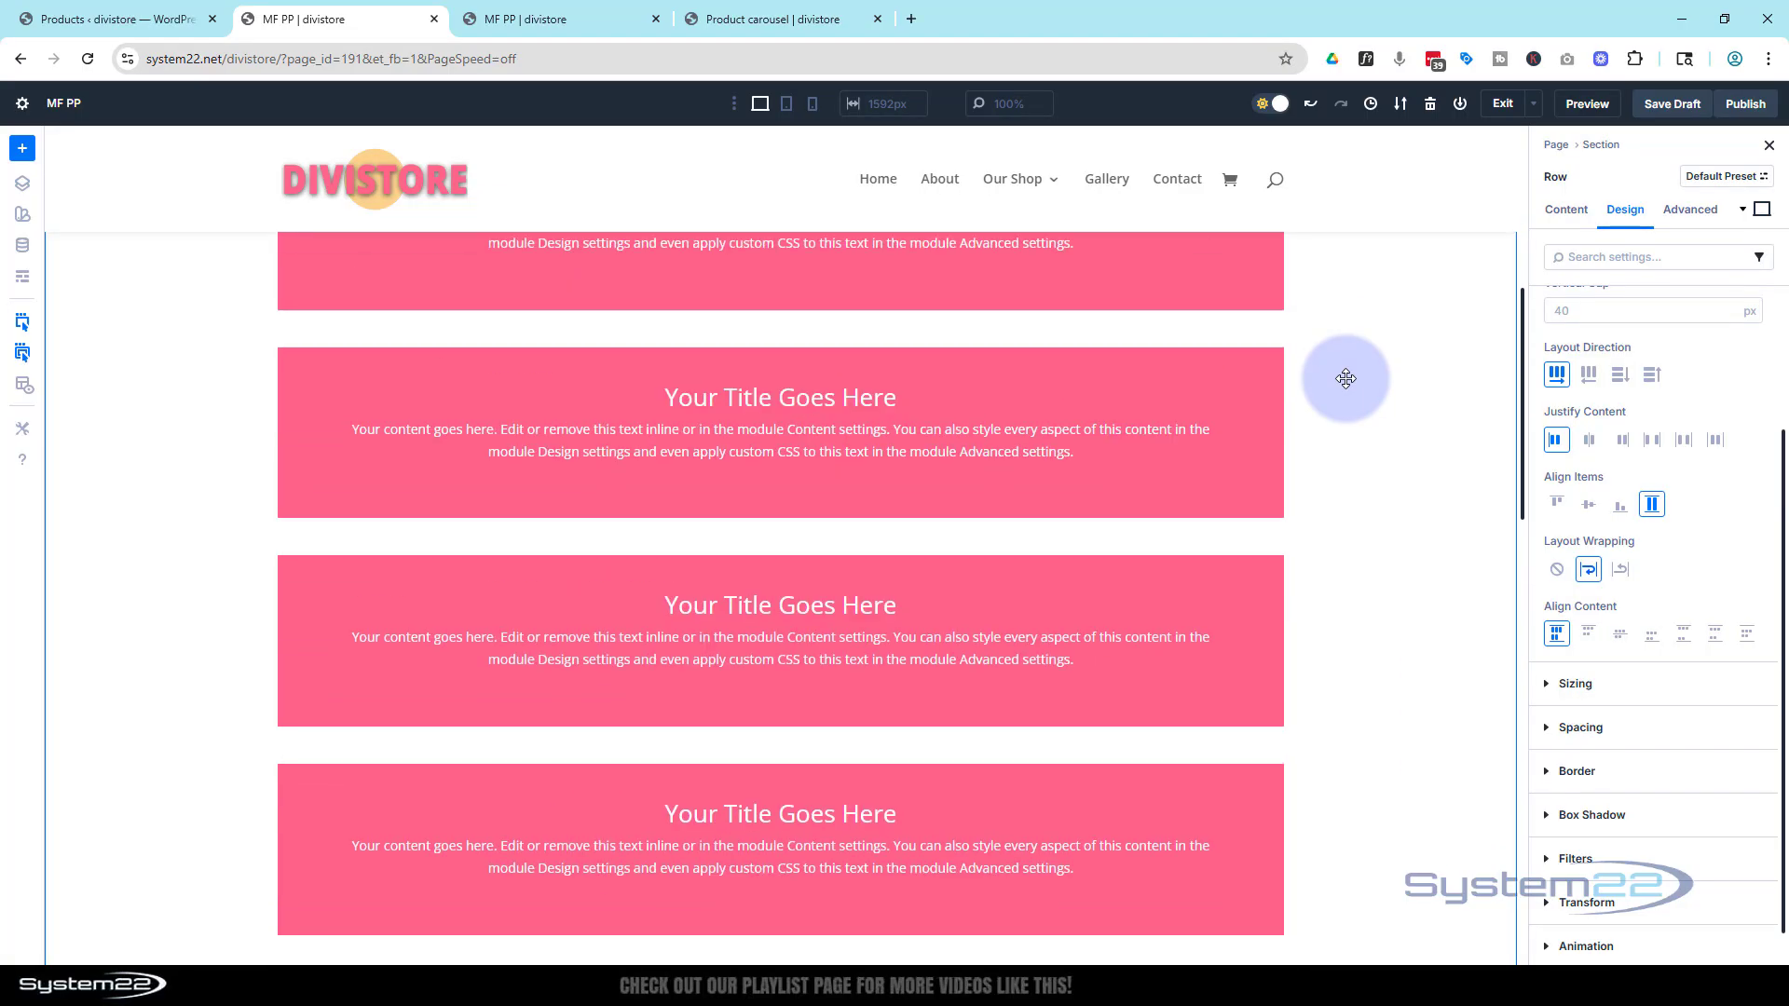
scroll(1346, 378, "up", 6)
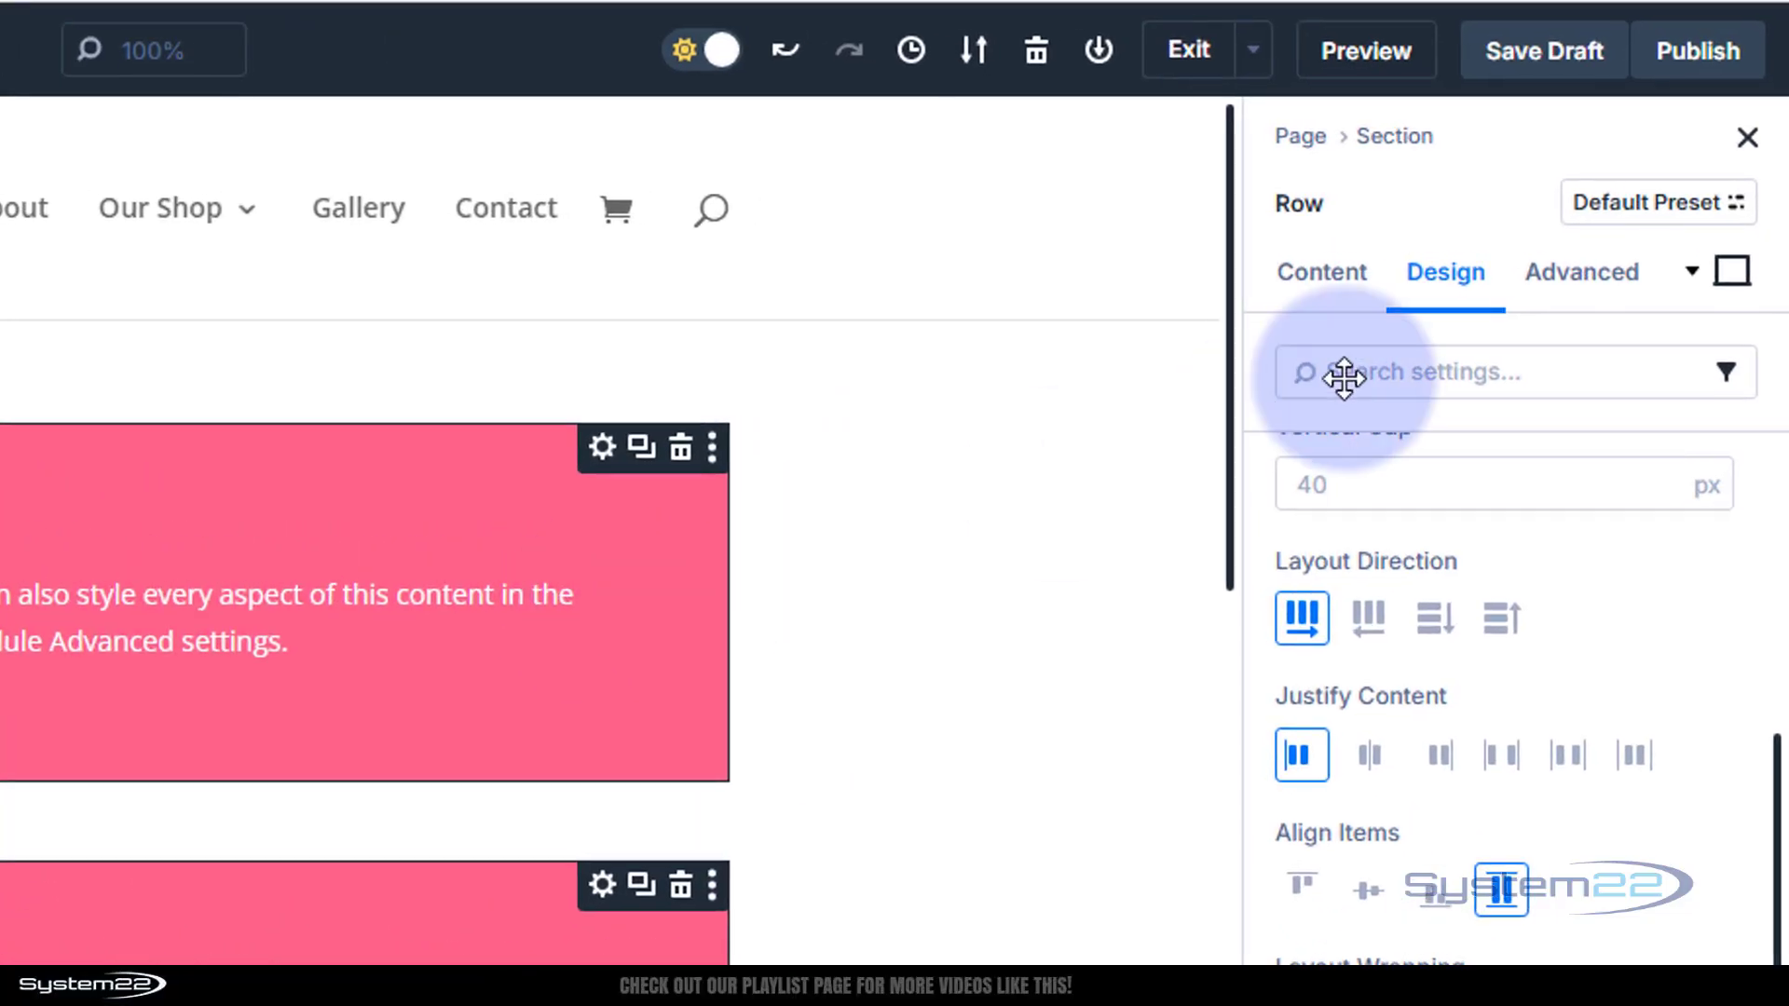
left_click(1321, 273)
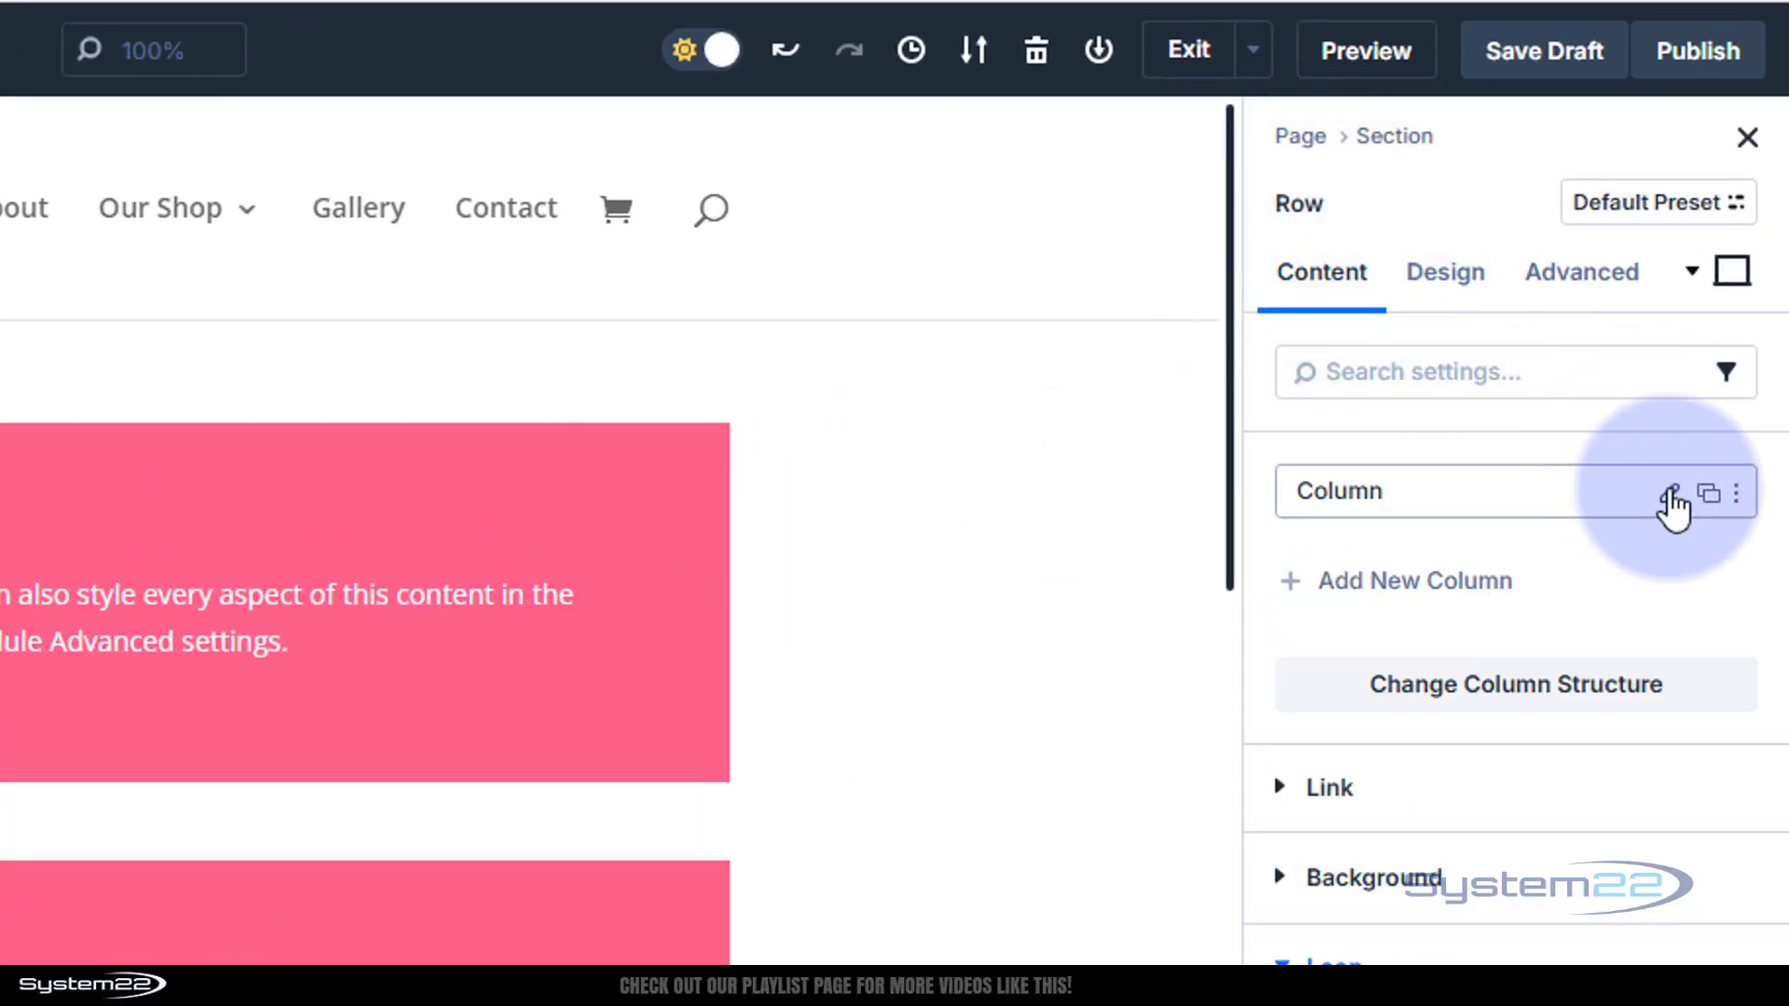
left_click(1671, 499)
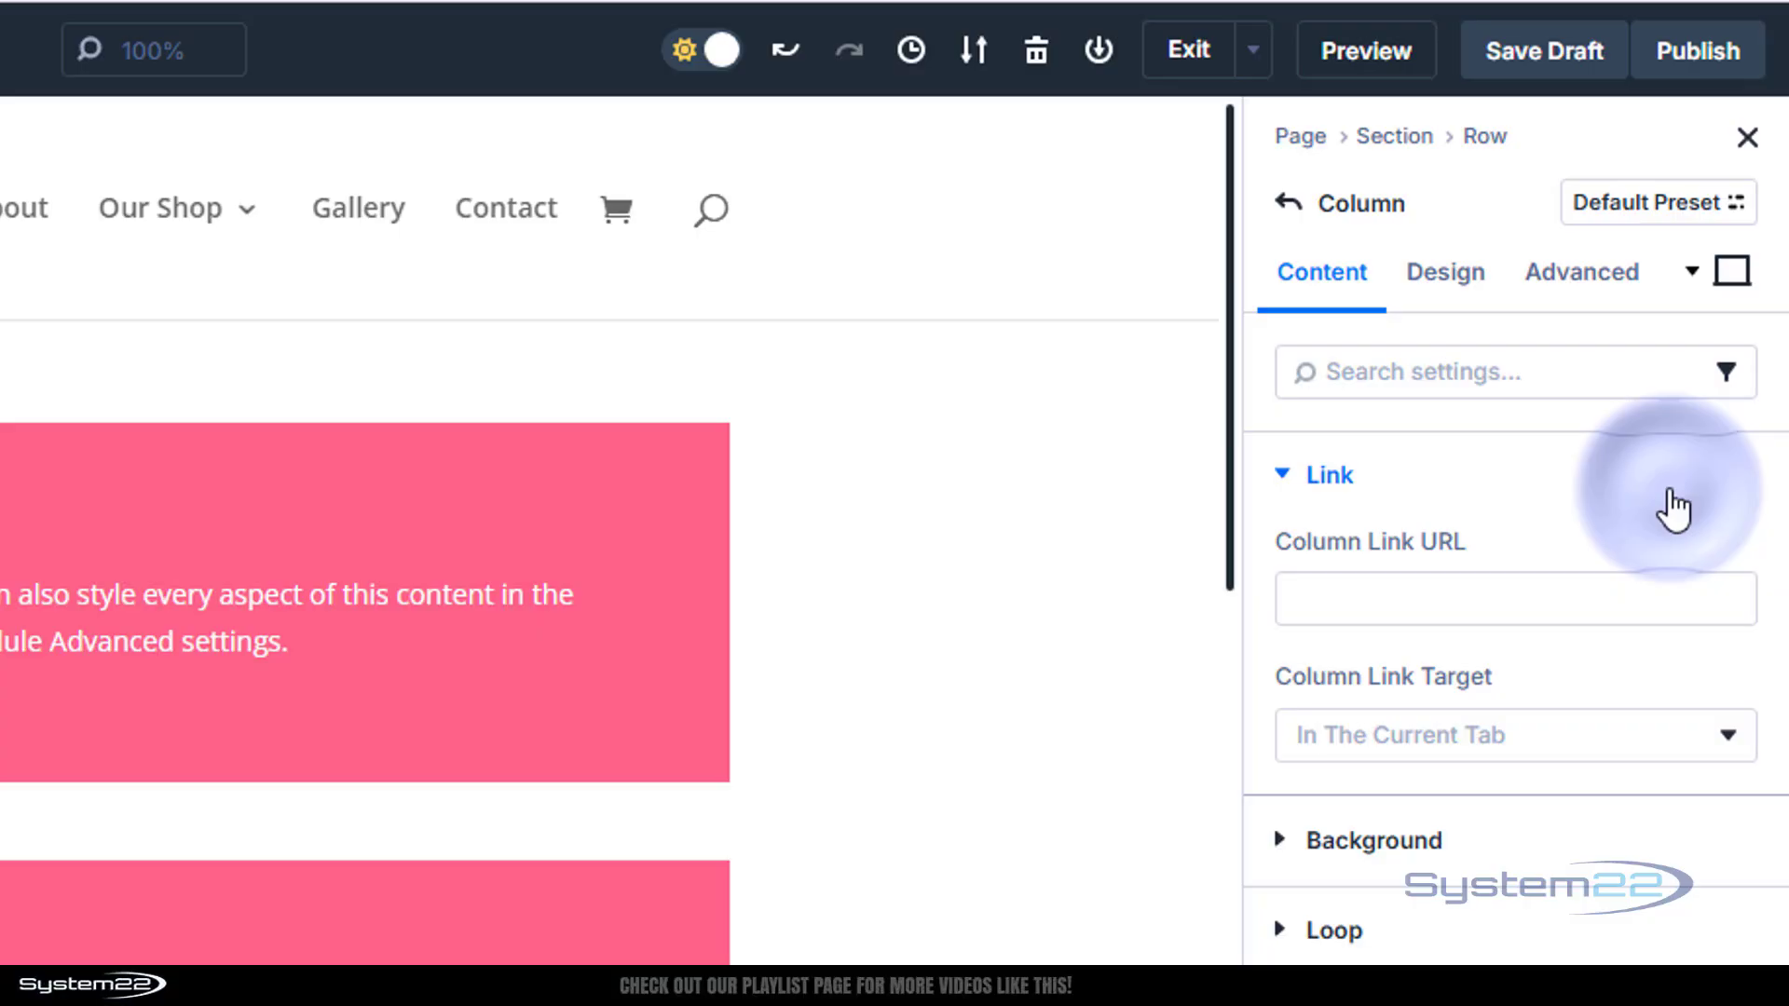
left_click(1445, 279)
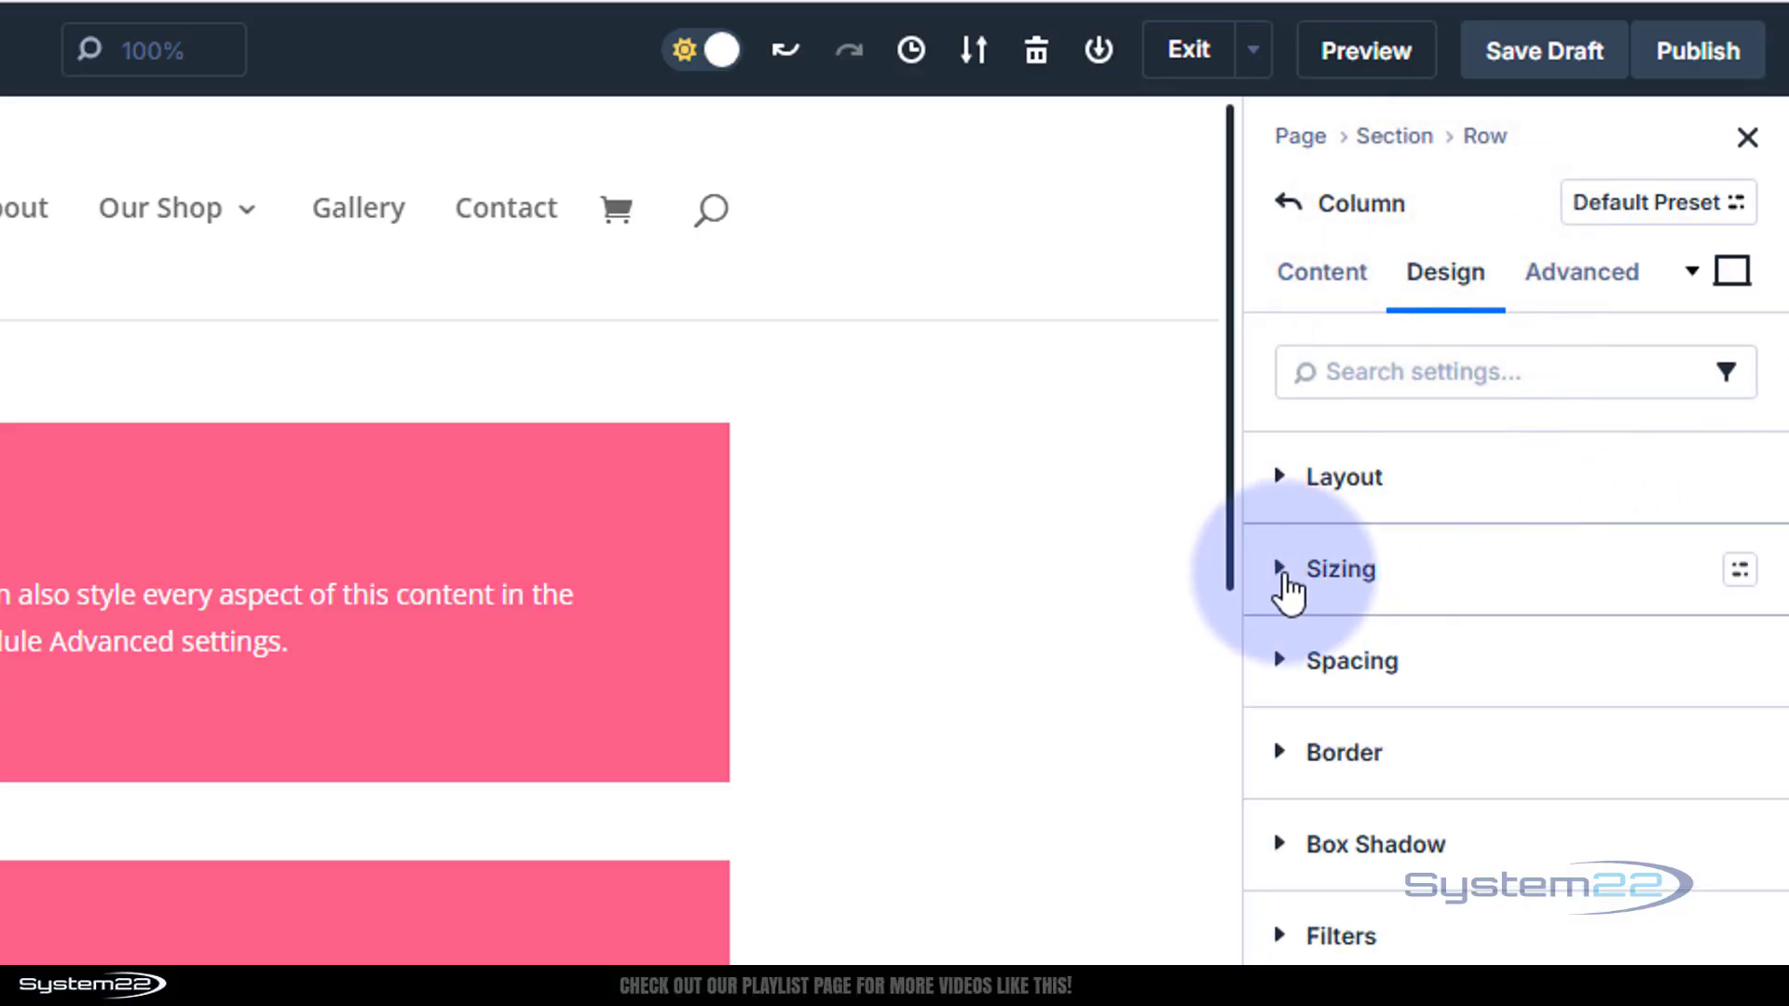
left_click(1285, 573)
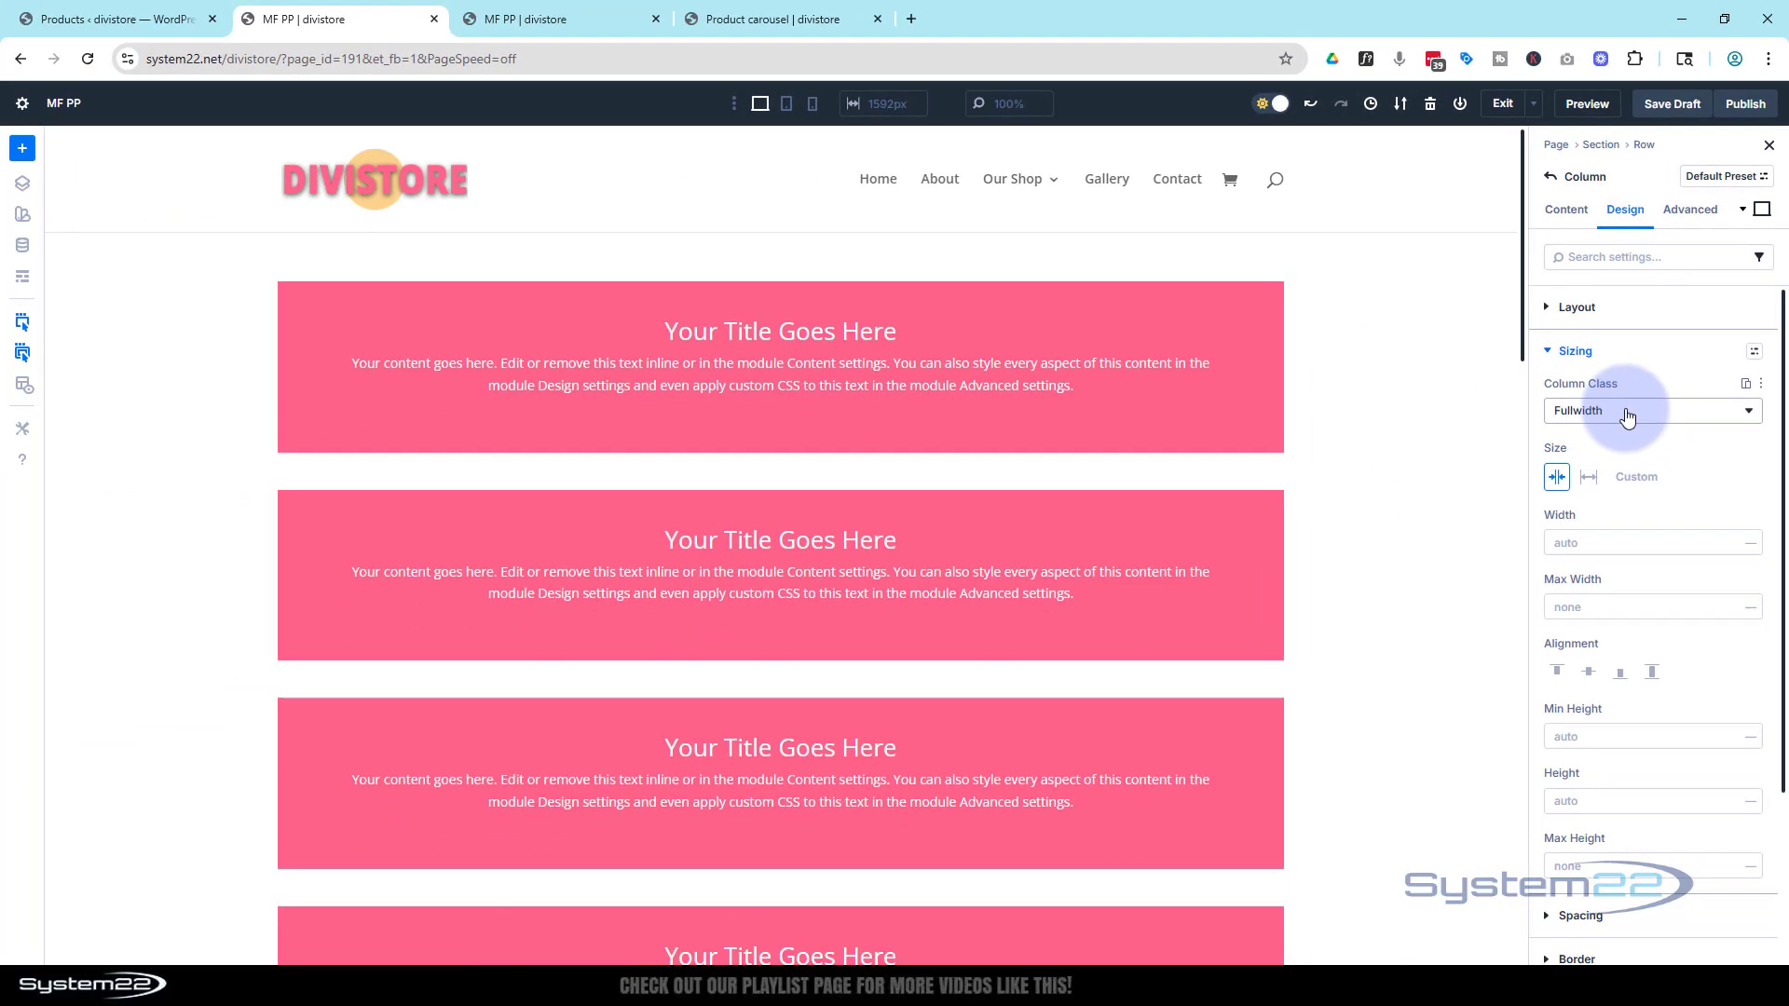
left_click(1627, 413)
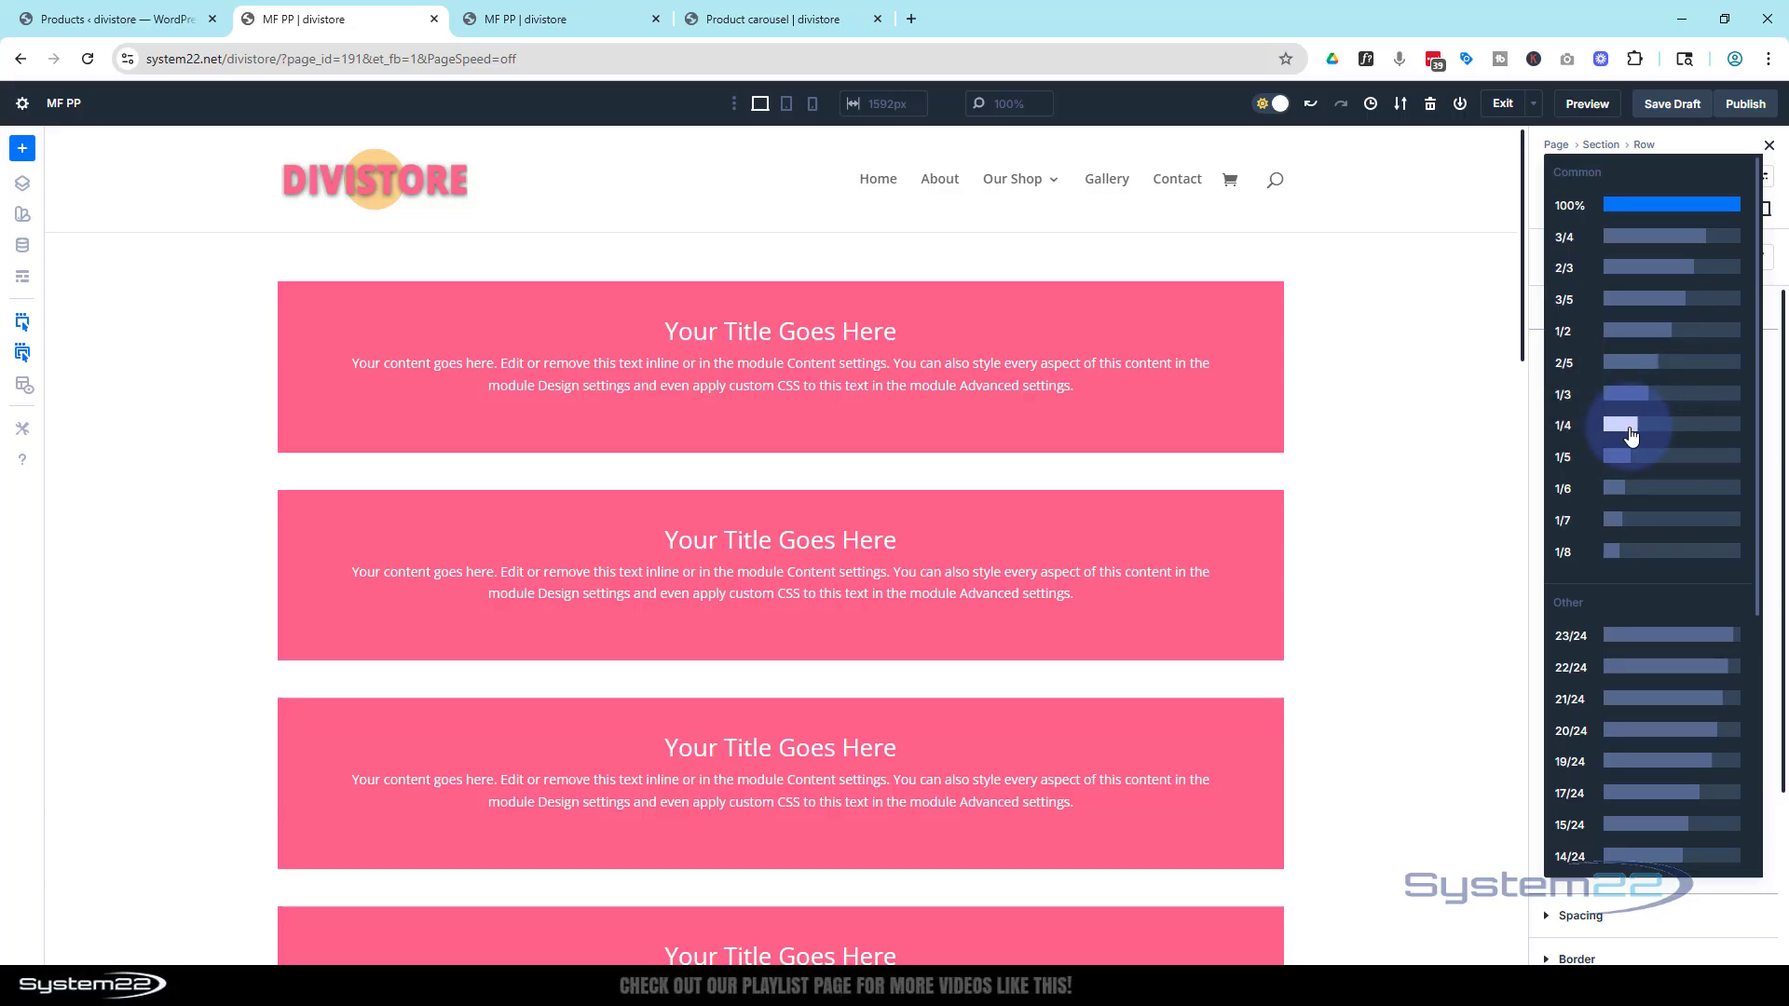
left_click(1626, 406)
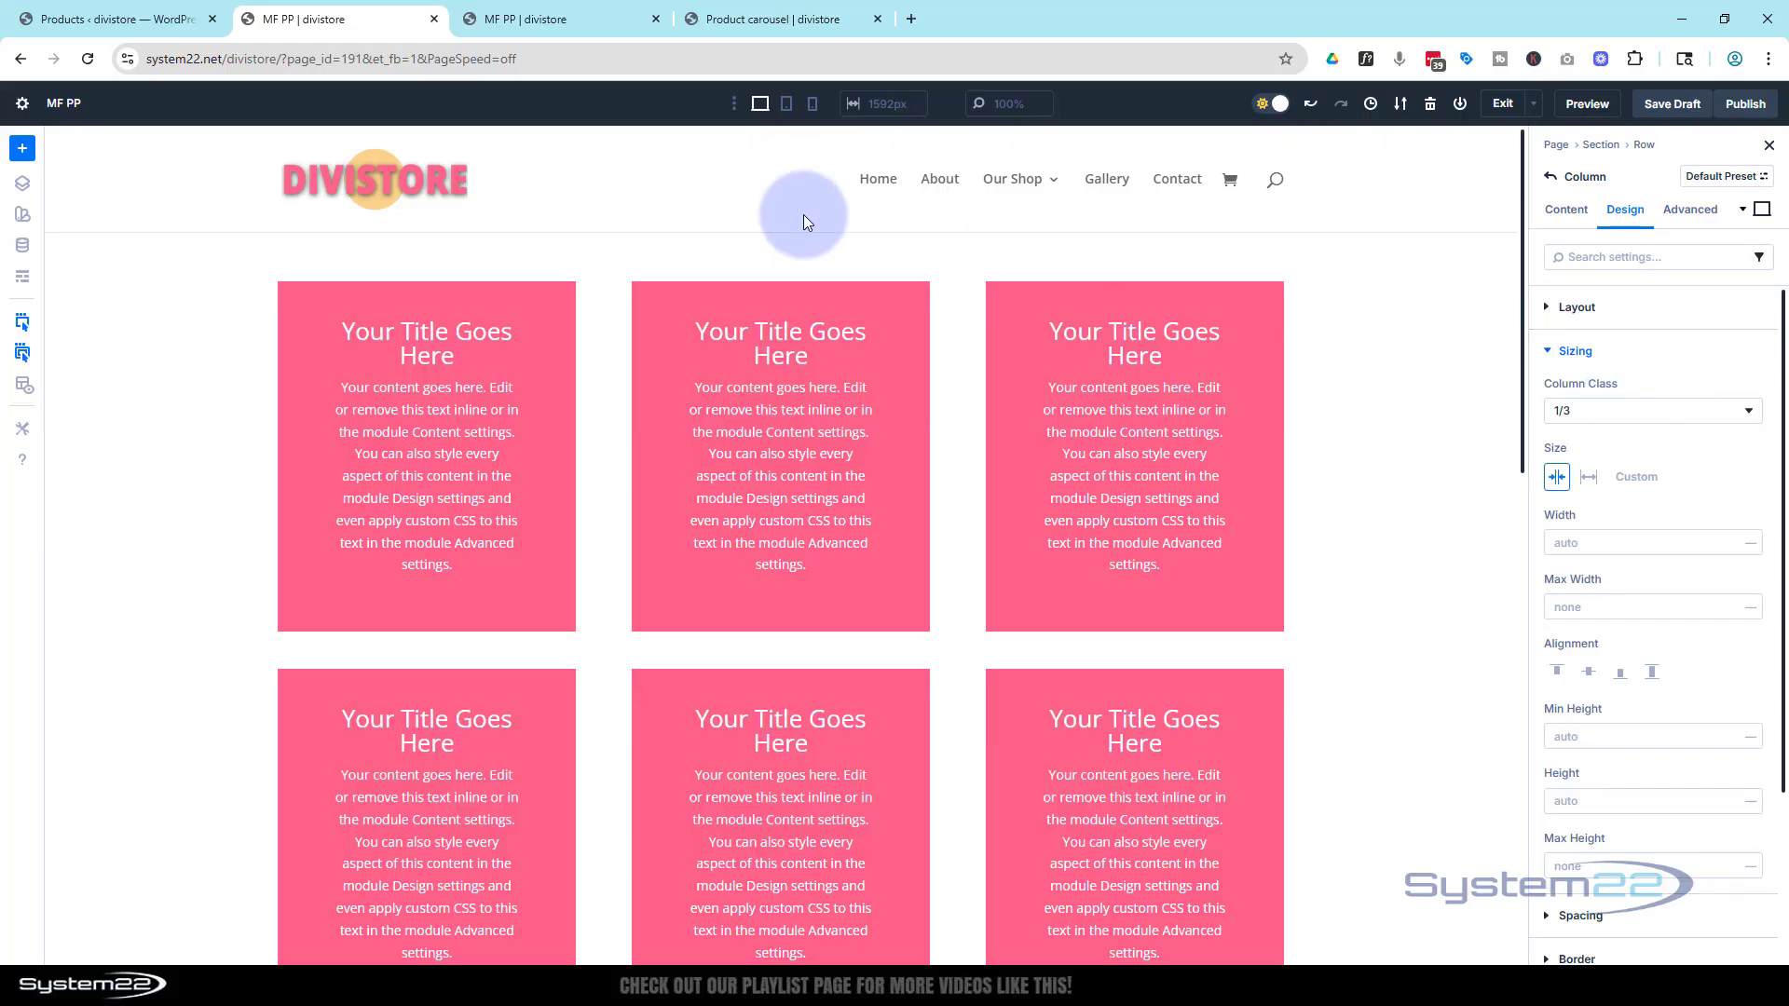
Switch to the tablet view and set the column class to 1/2
left_click(787, 108)
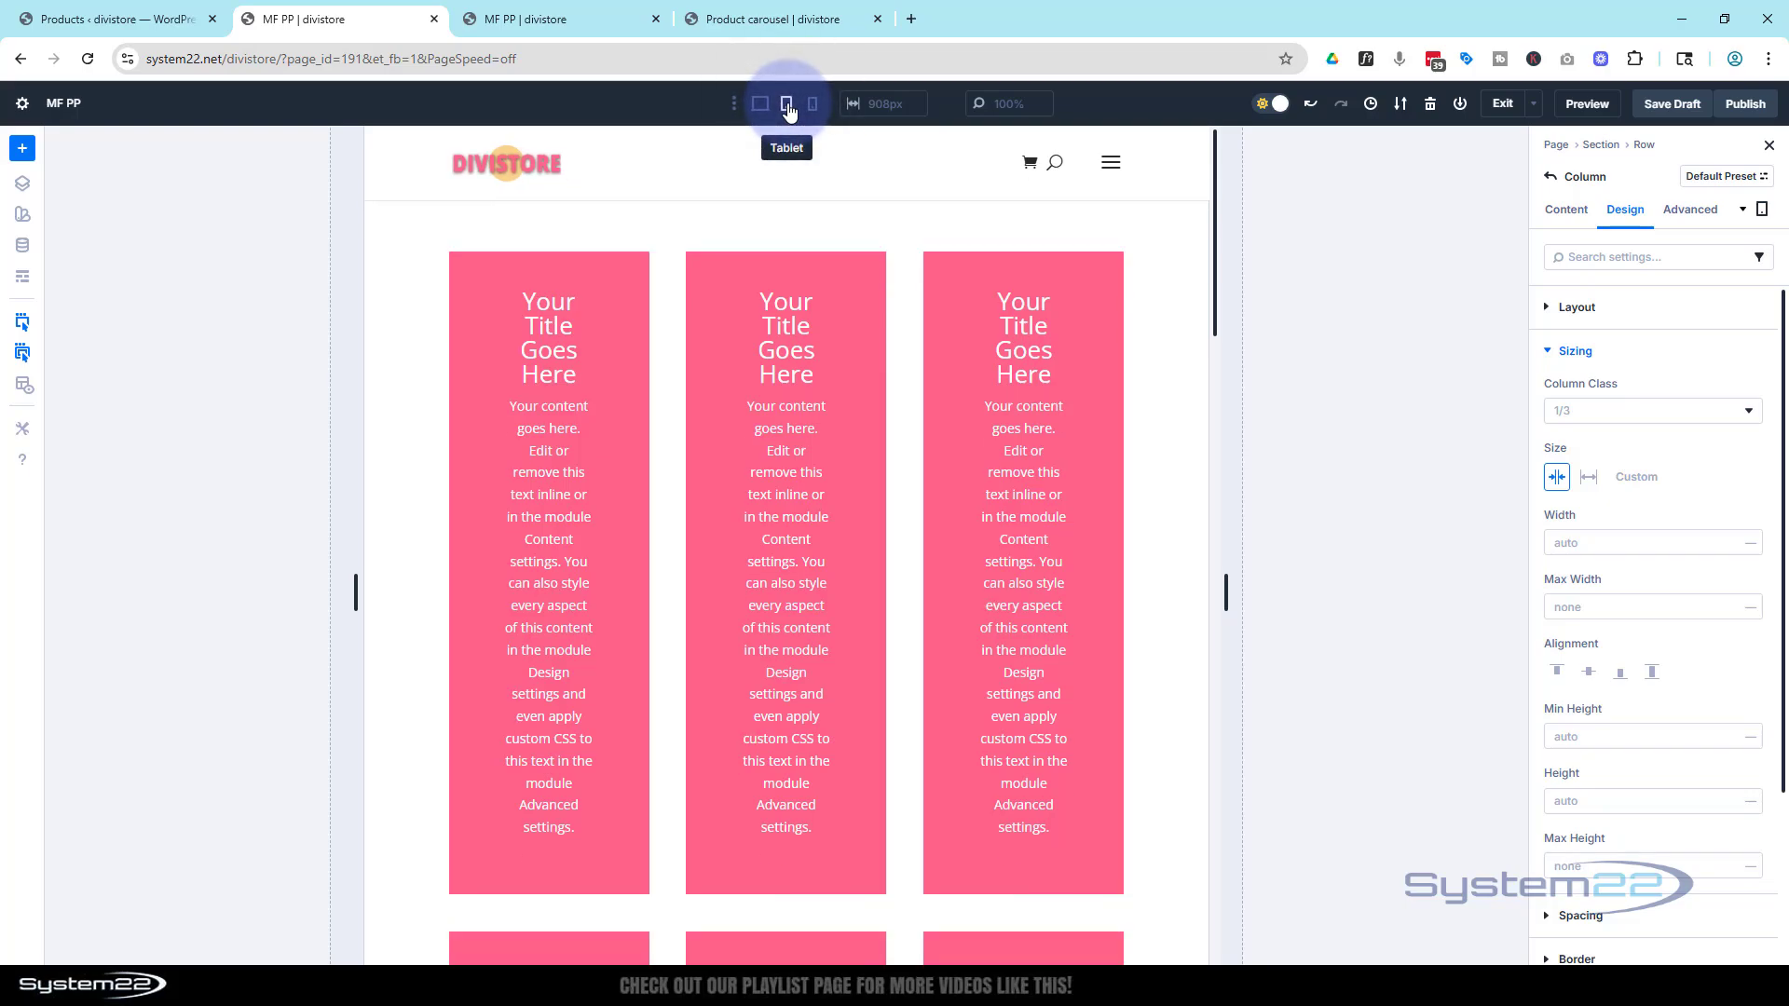
left_click(1592, 419)
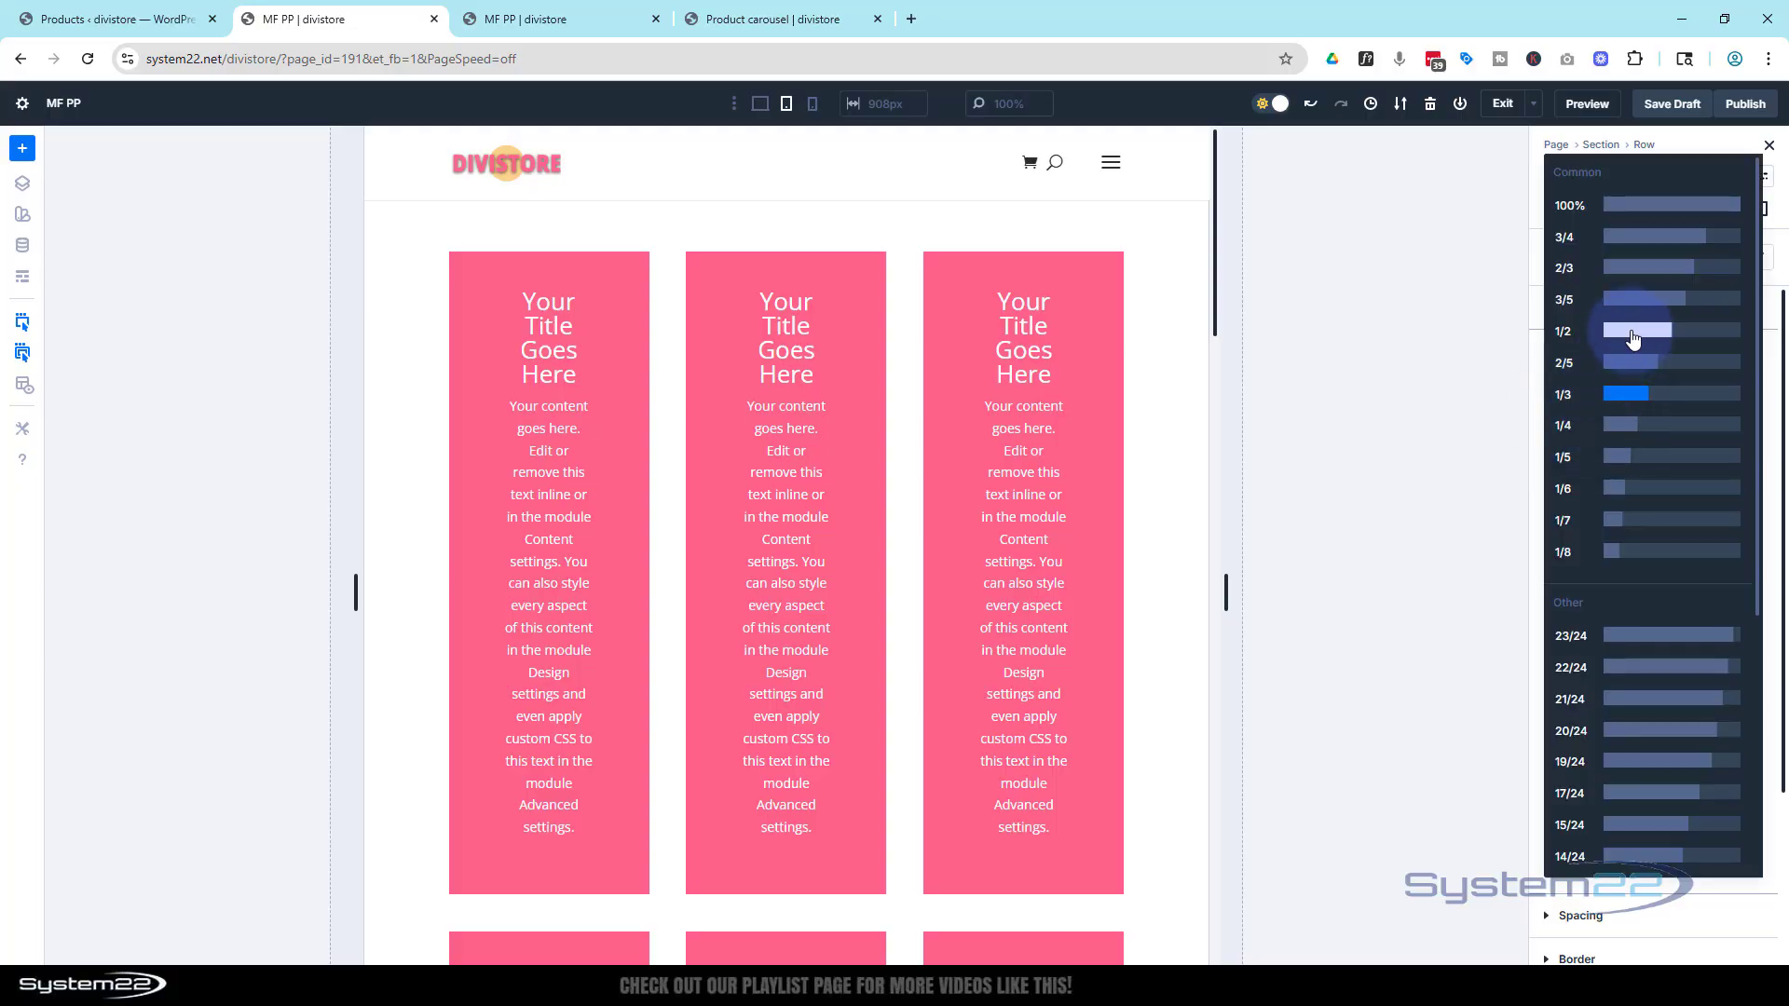
left_click(1633, 333)
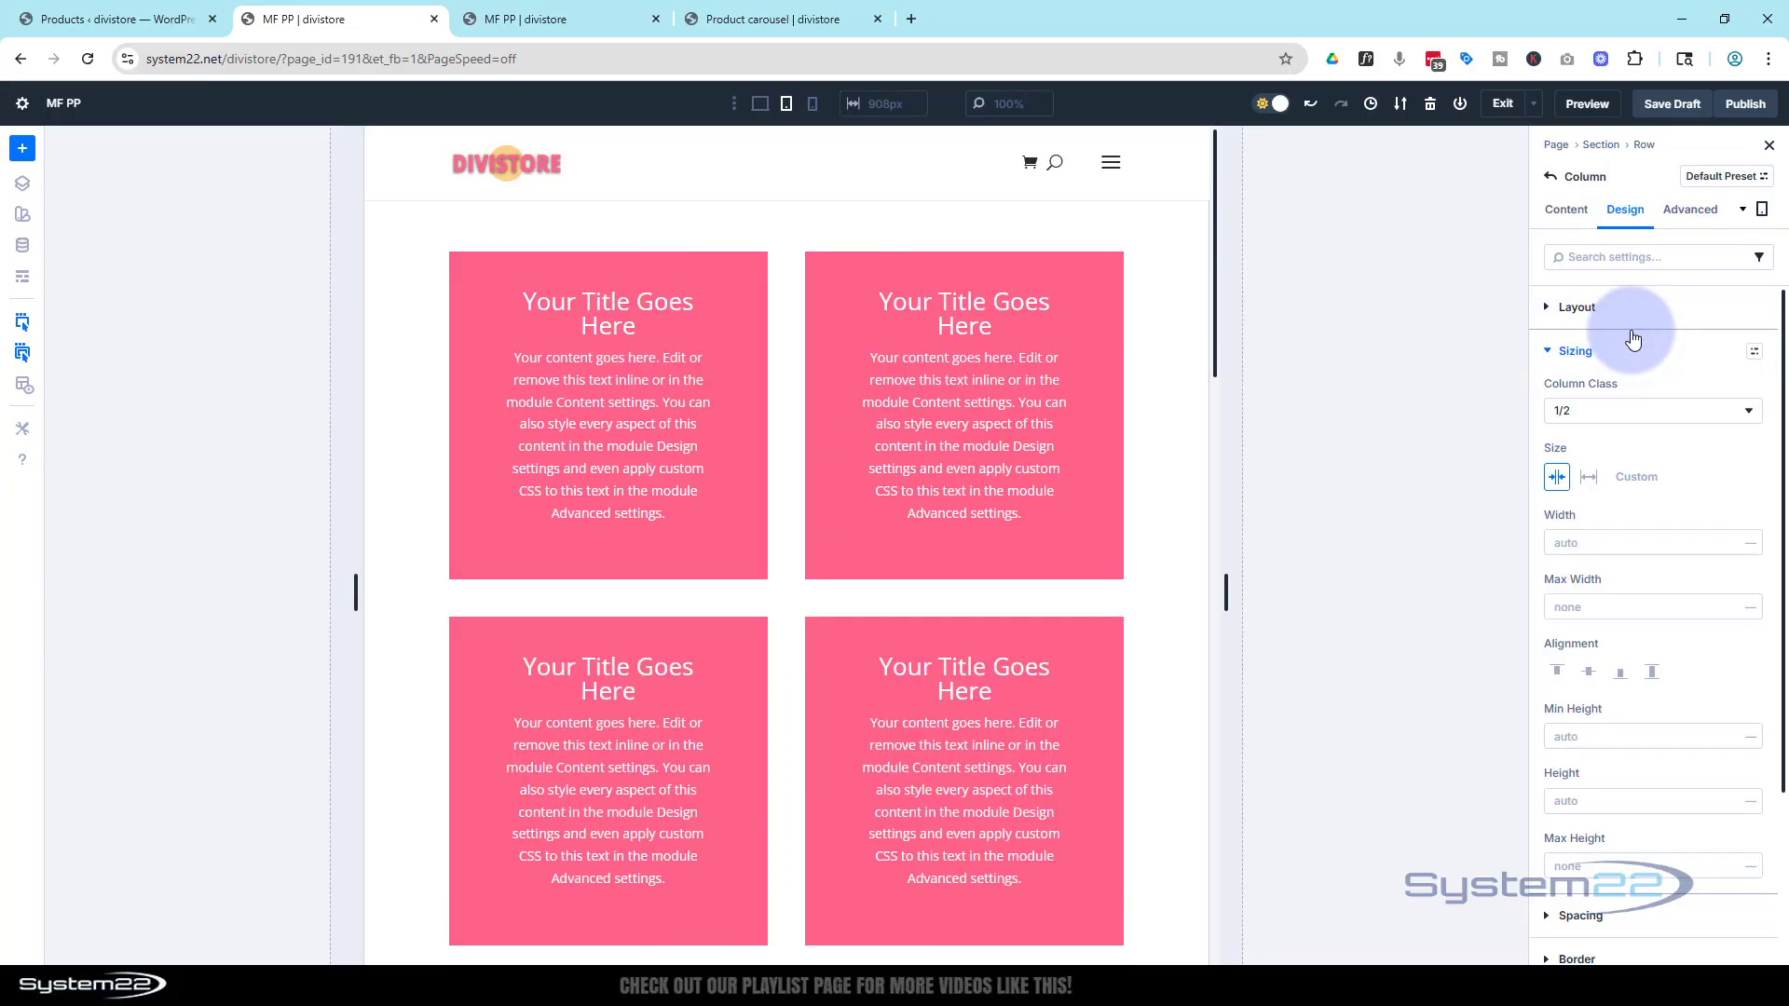
Switch to the phone view and set the column class to 1/2
left_click(813, 105)
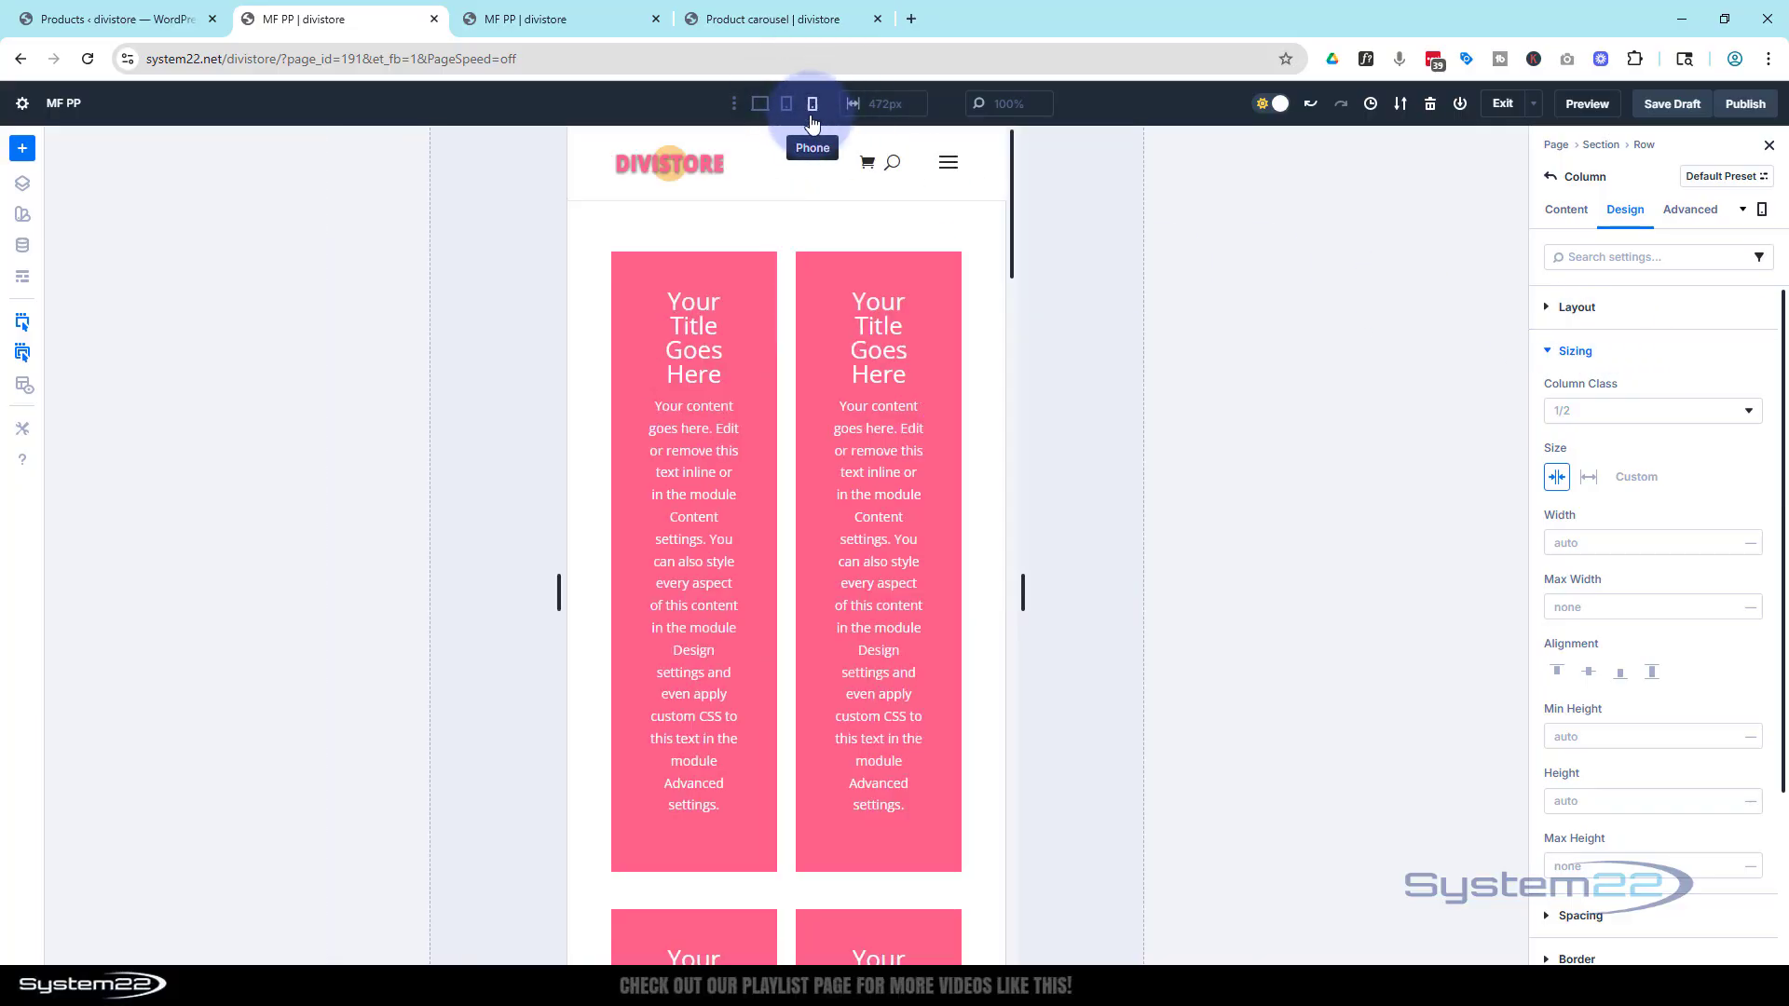
left_click(1607, 411)
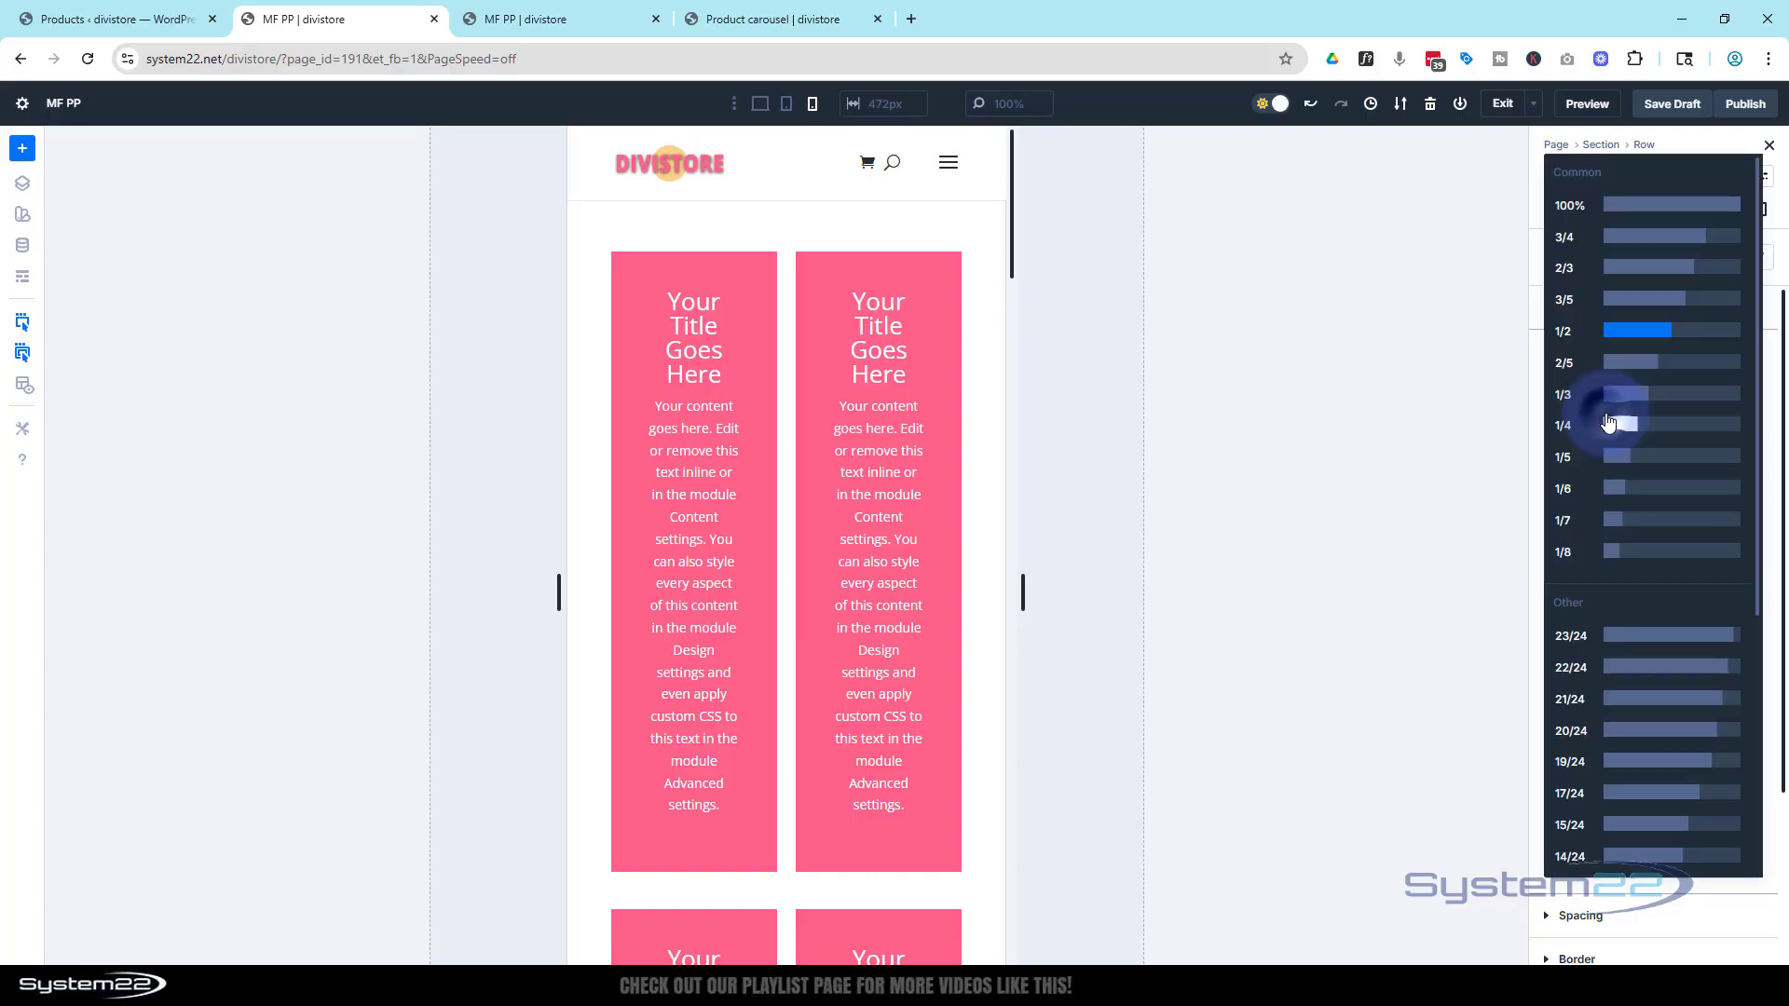
left_click(1640, 217)
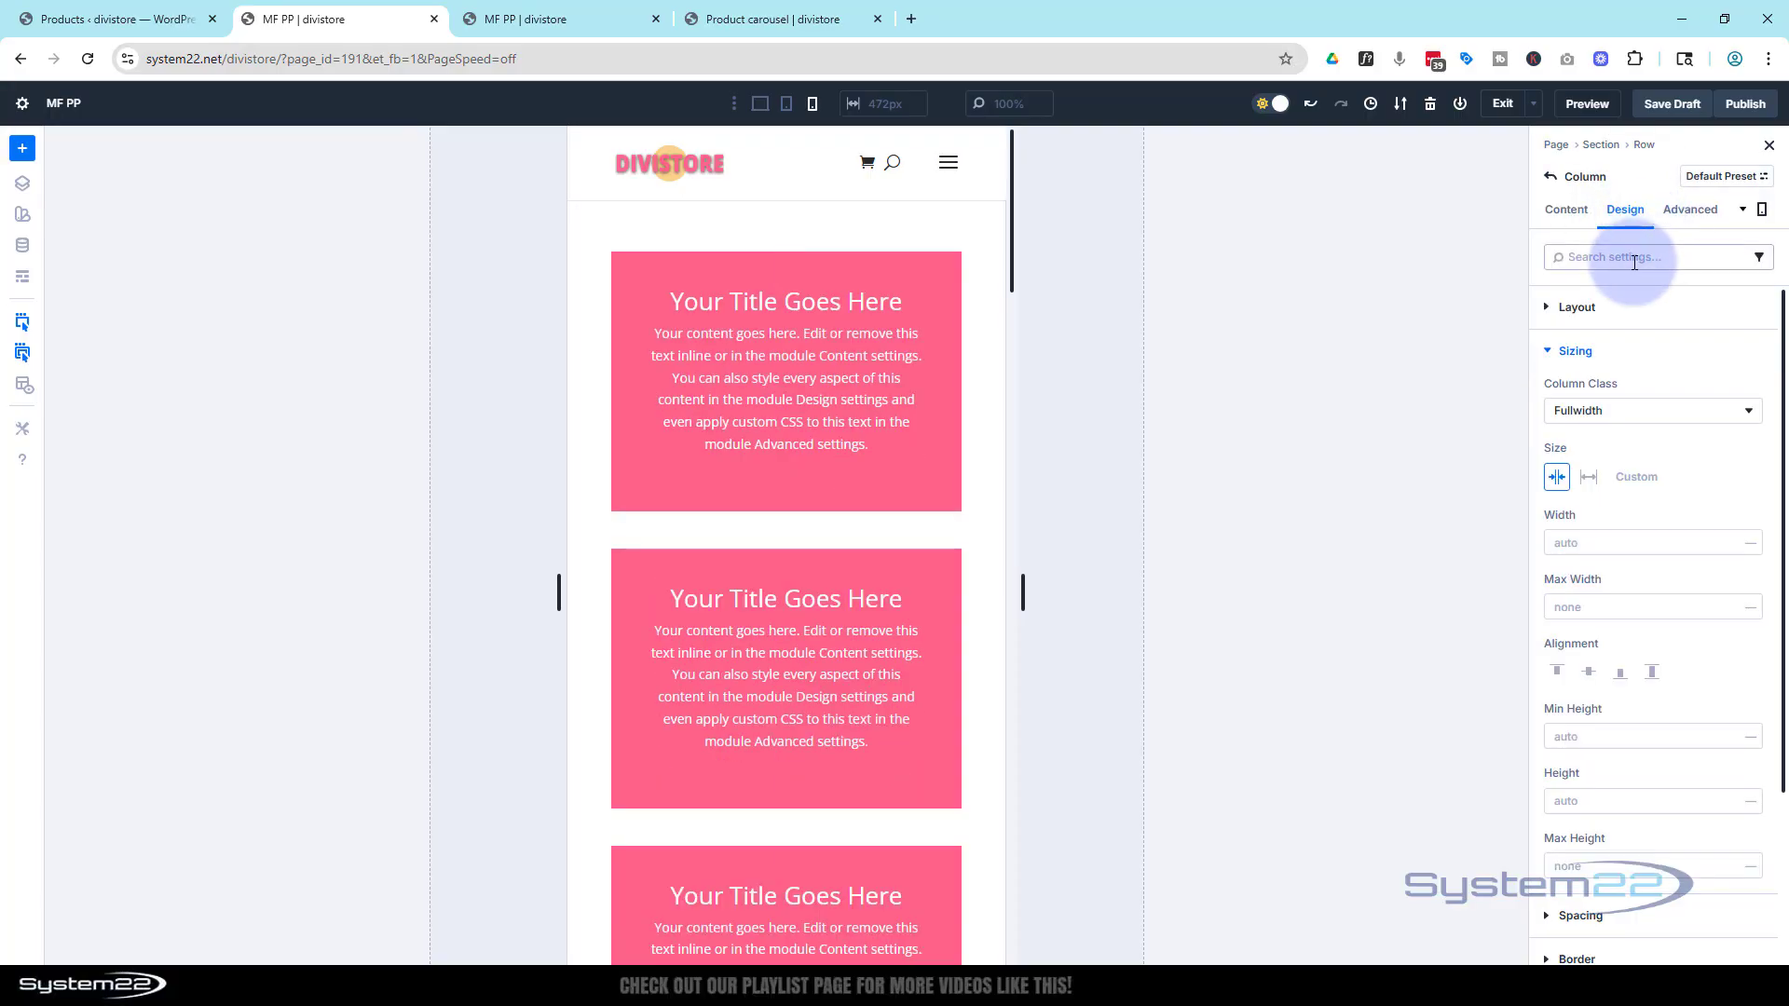
left_click(1618, 411)
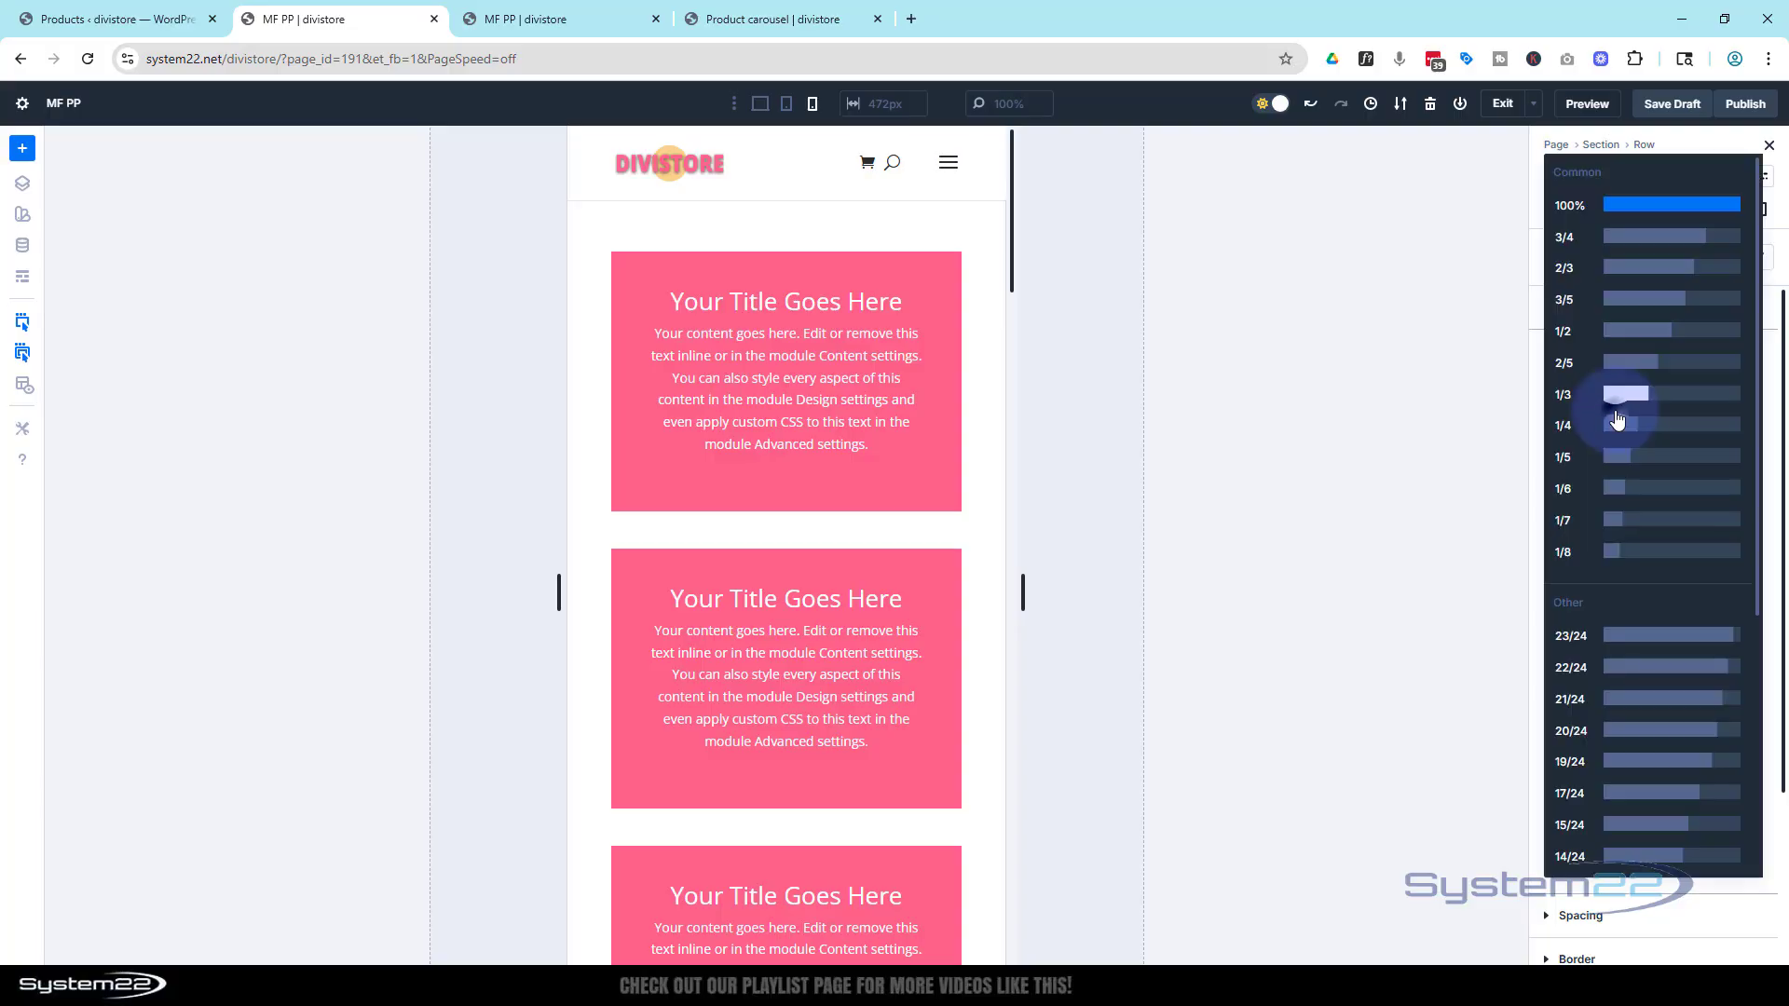
left_click(1646, 330)
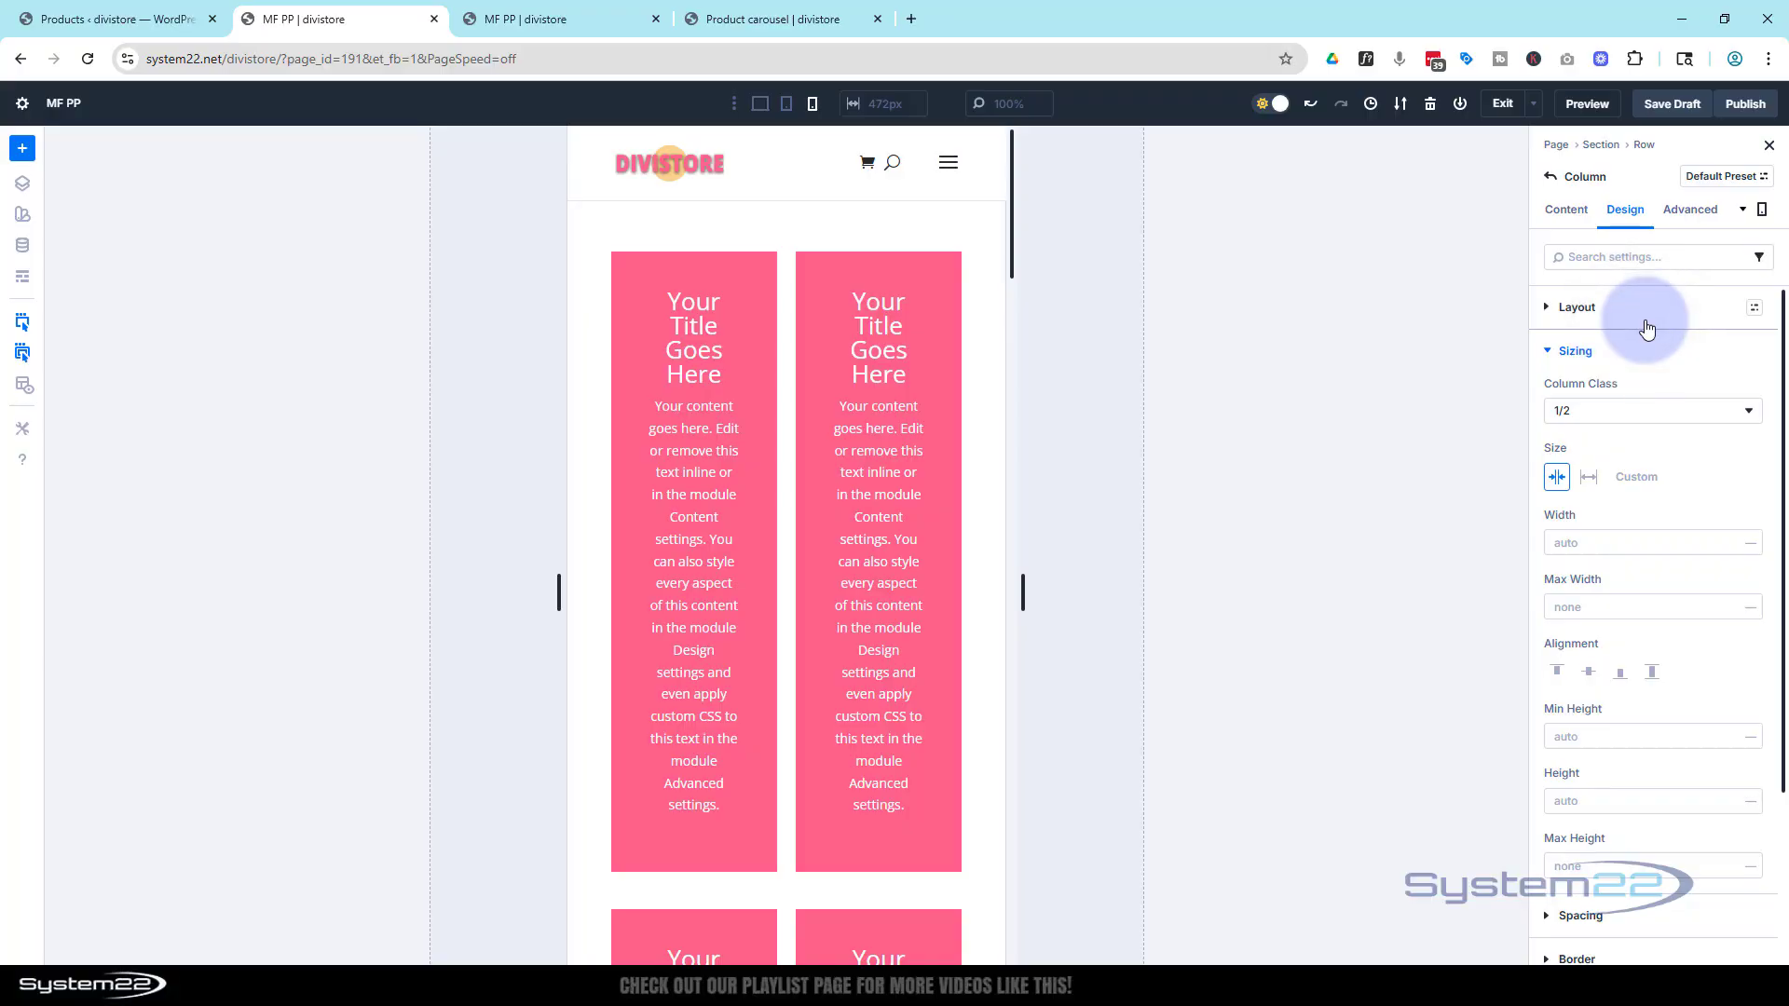
Back in desktop view, set the Call To Action title to the Loop Product Title dynamic content
left_click(761, 105)
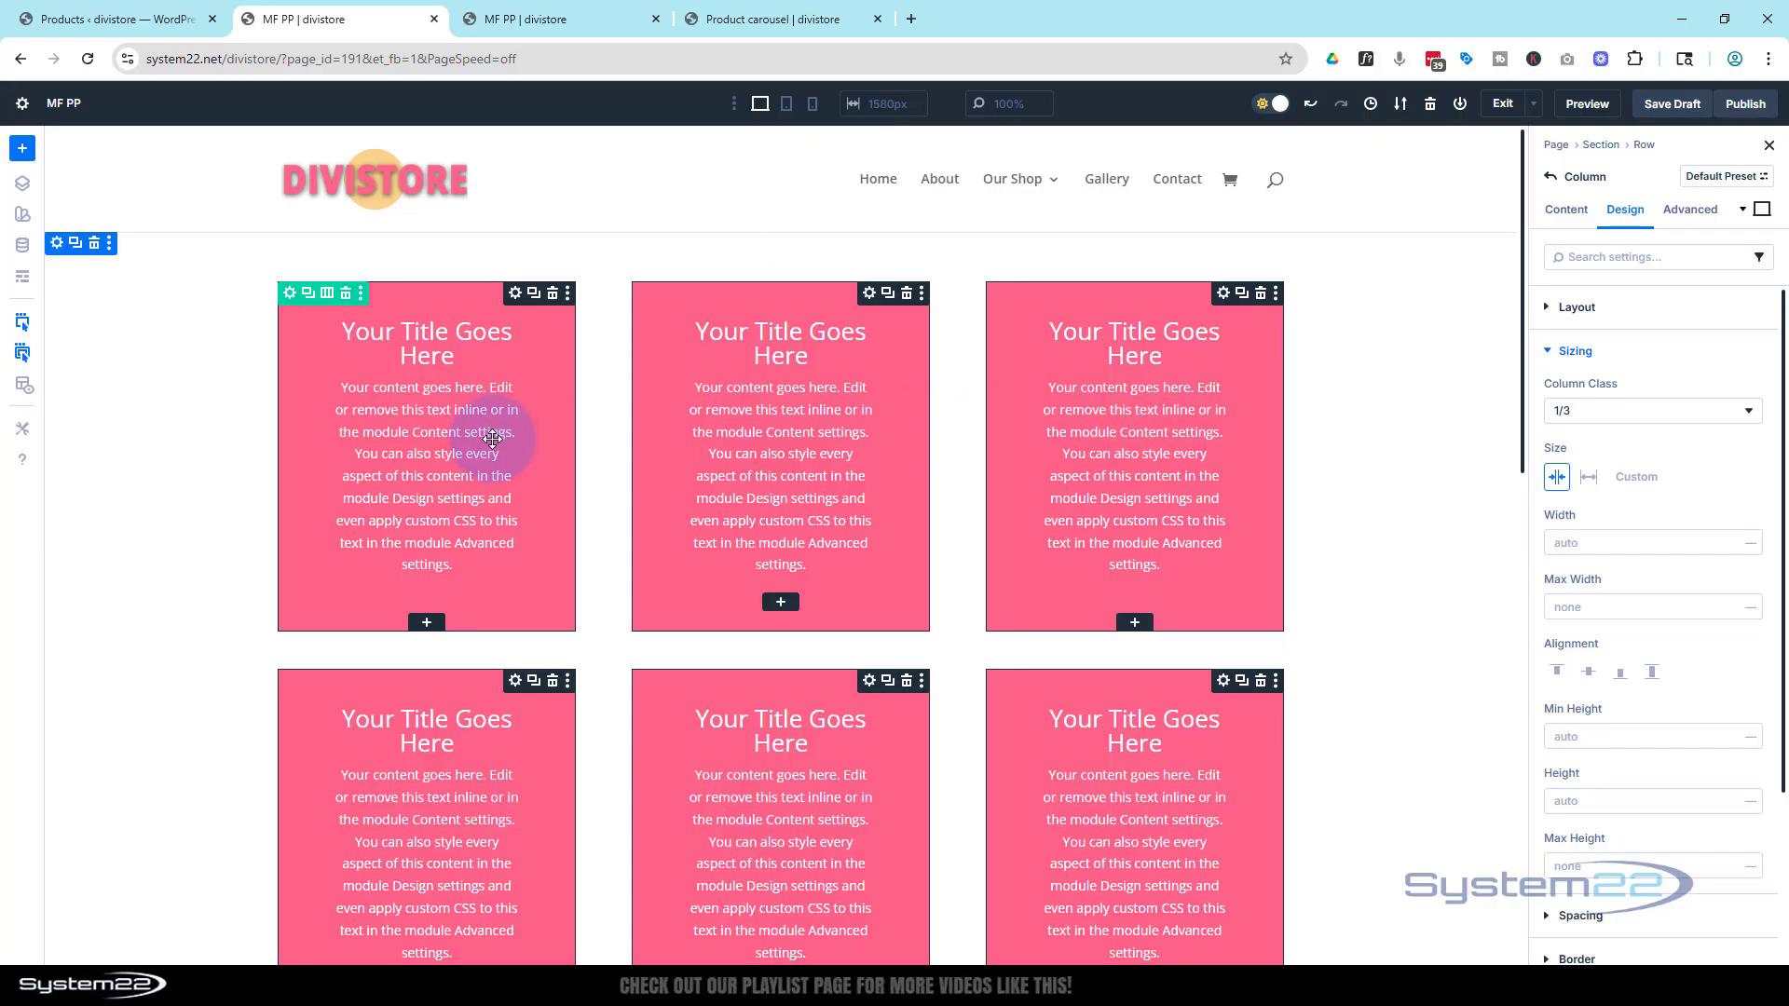
left_click(517, 296)
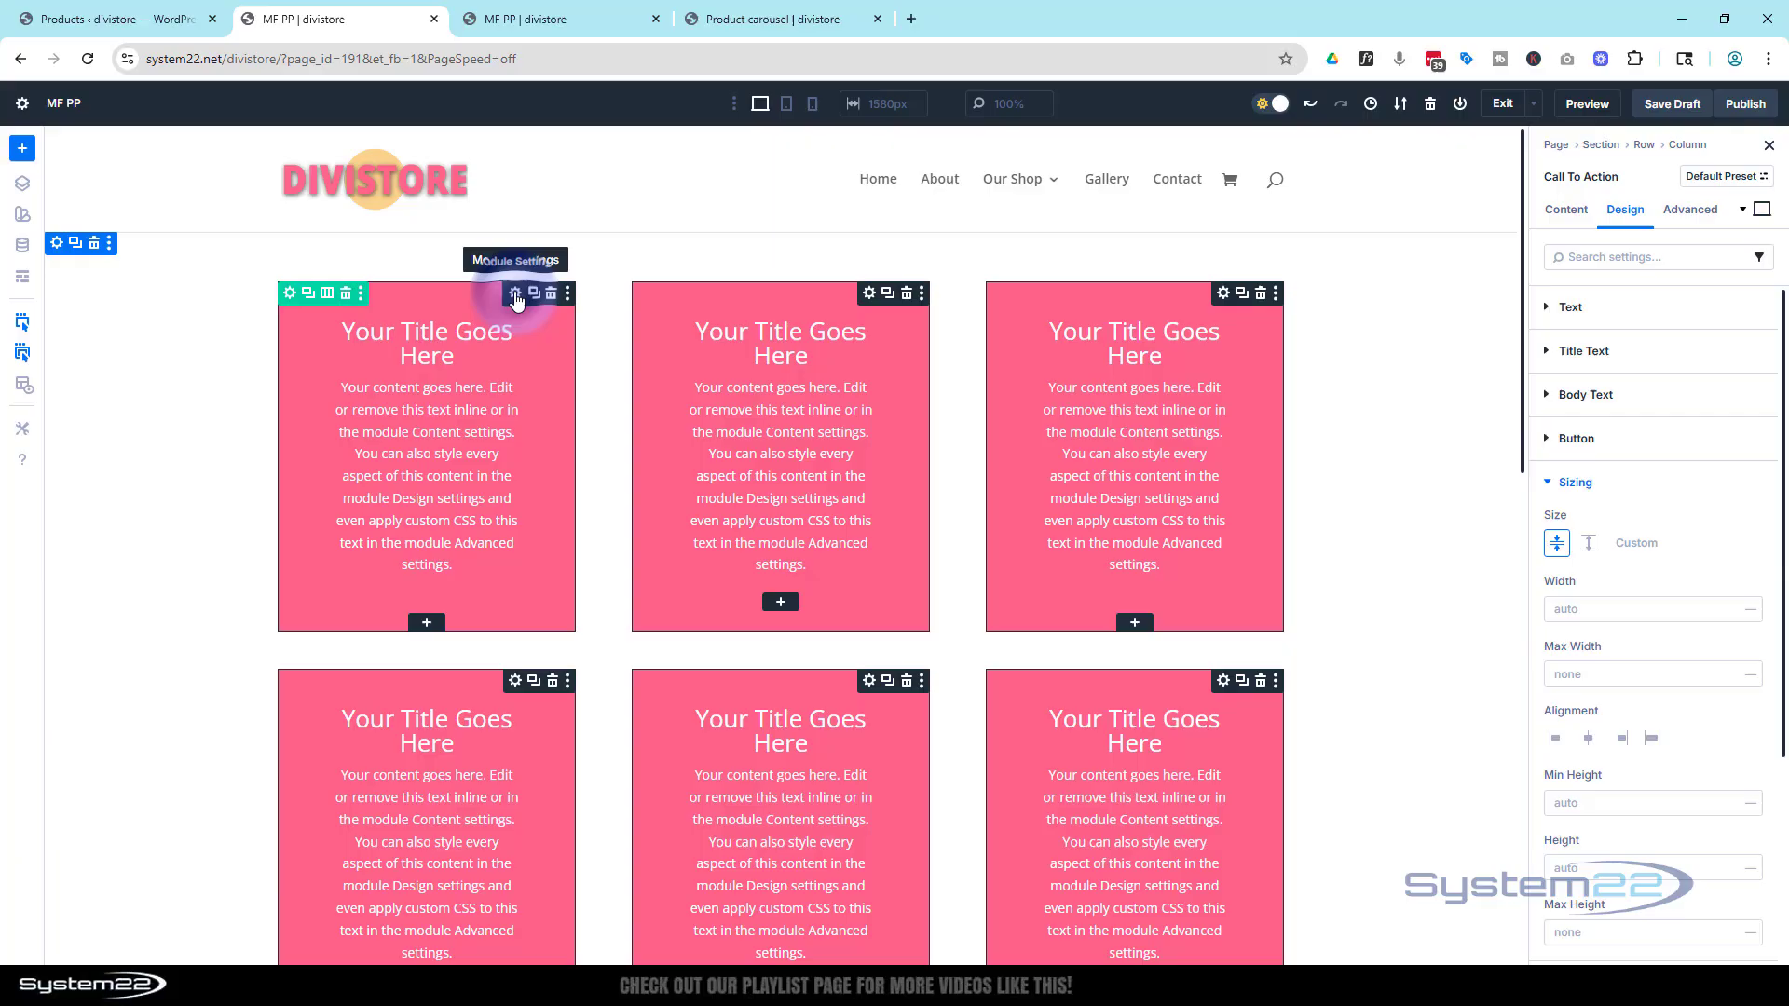
left_click(1565, 209)
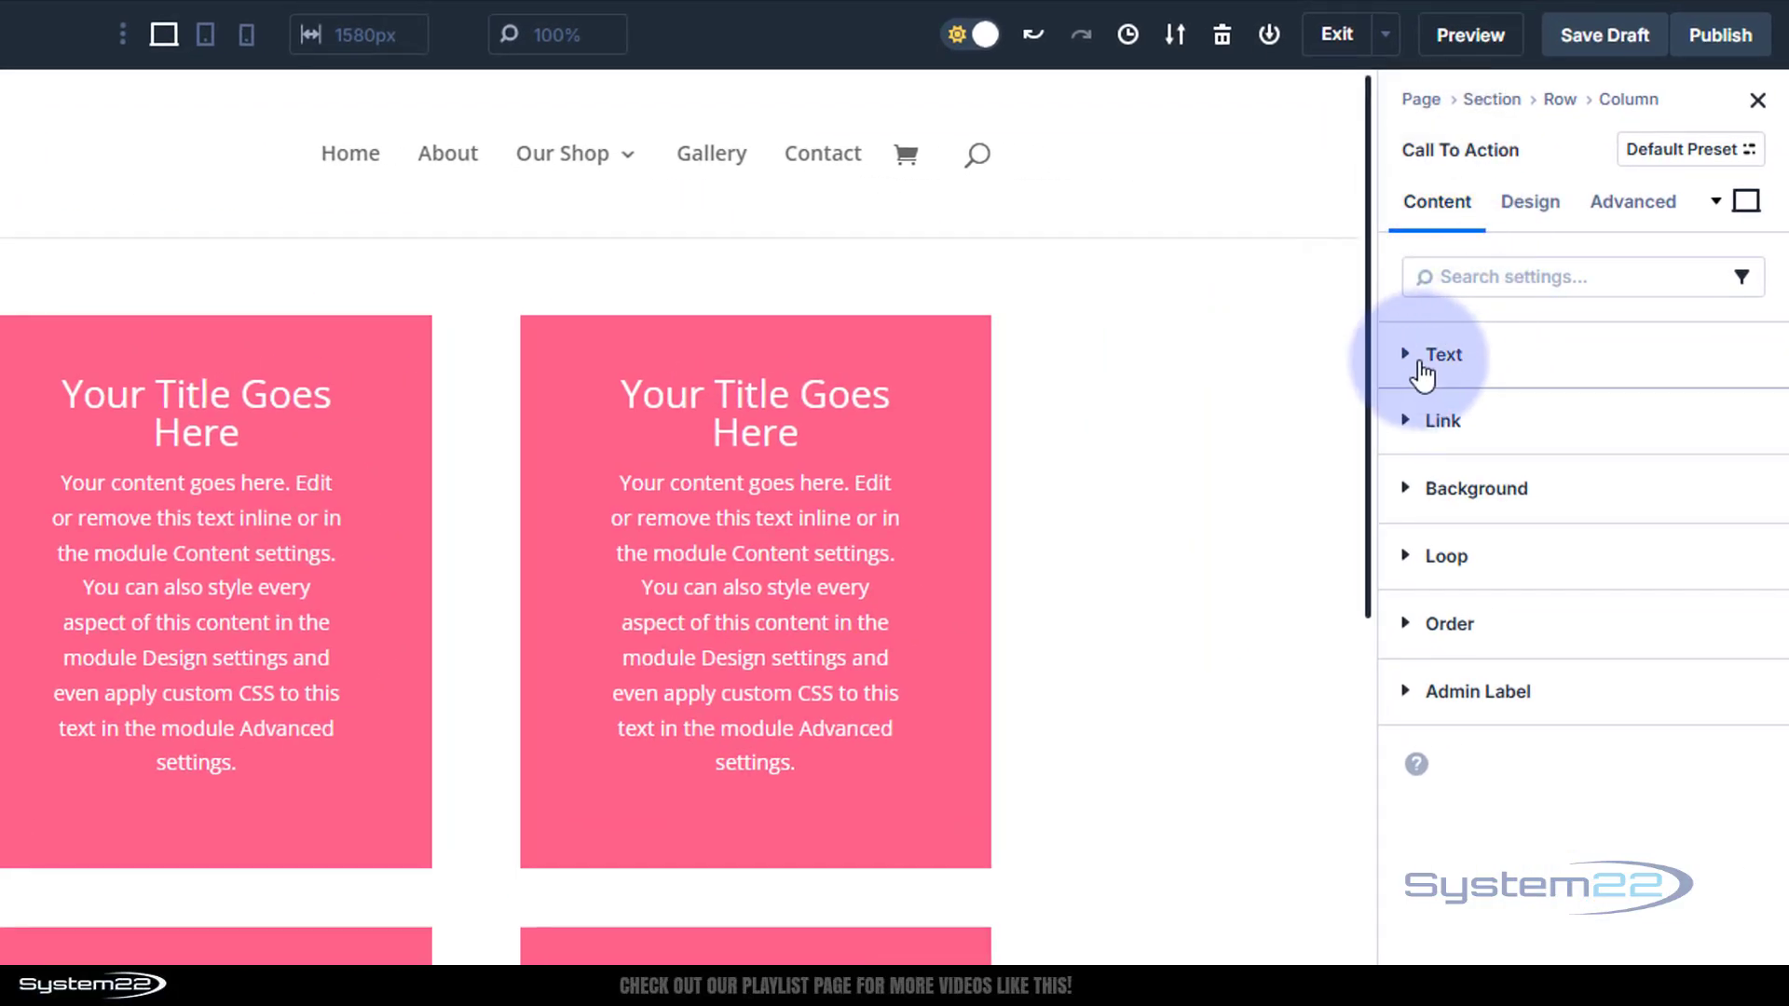
left_click(1407, 359)
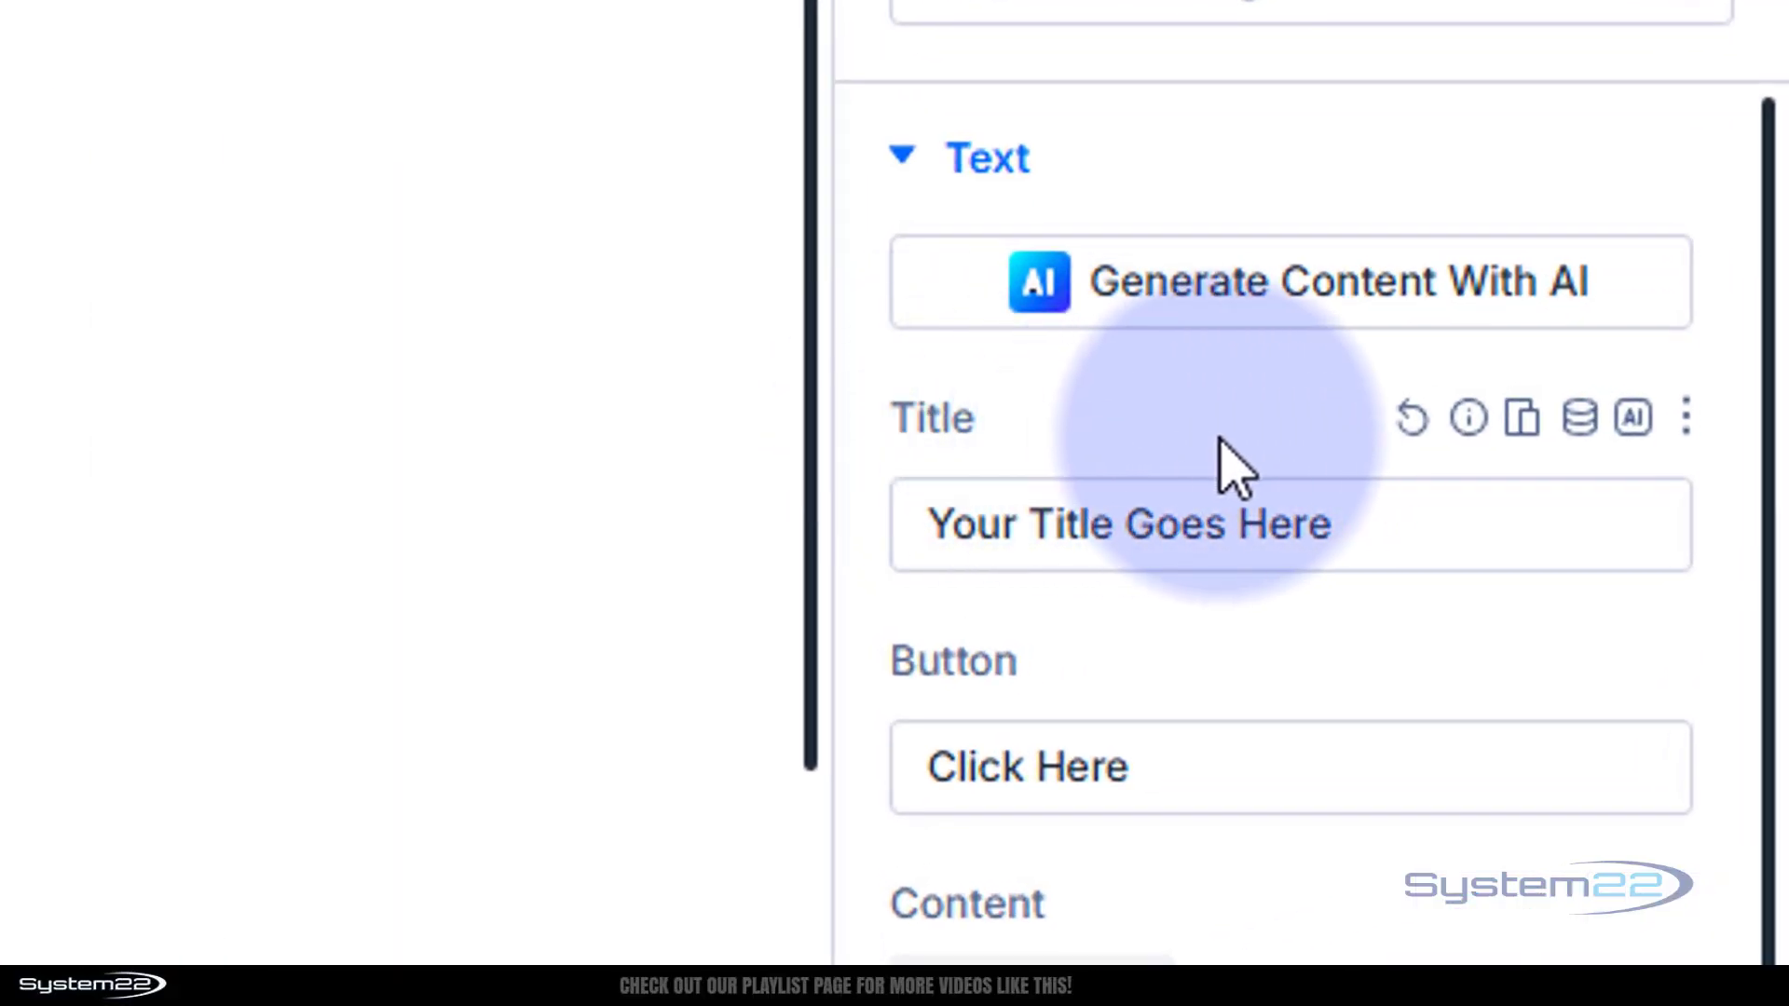
left_click(1579, 419)
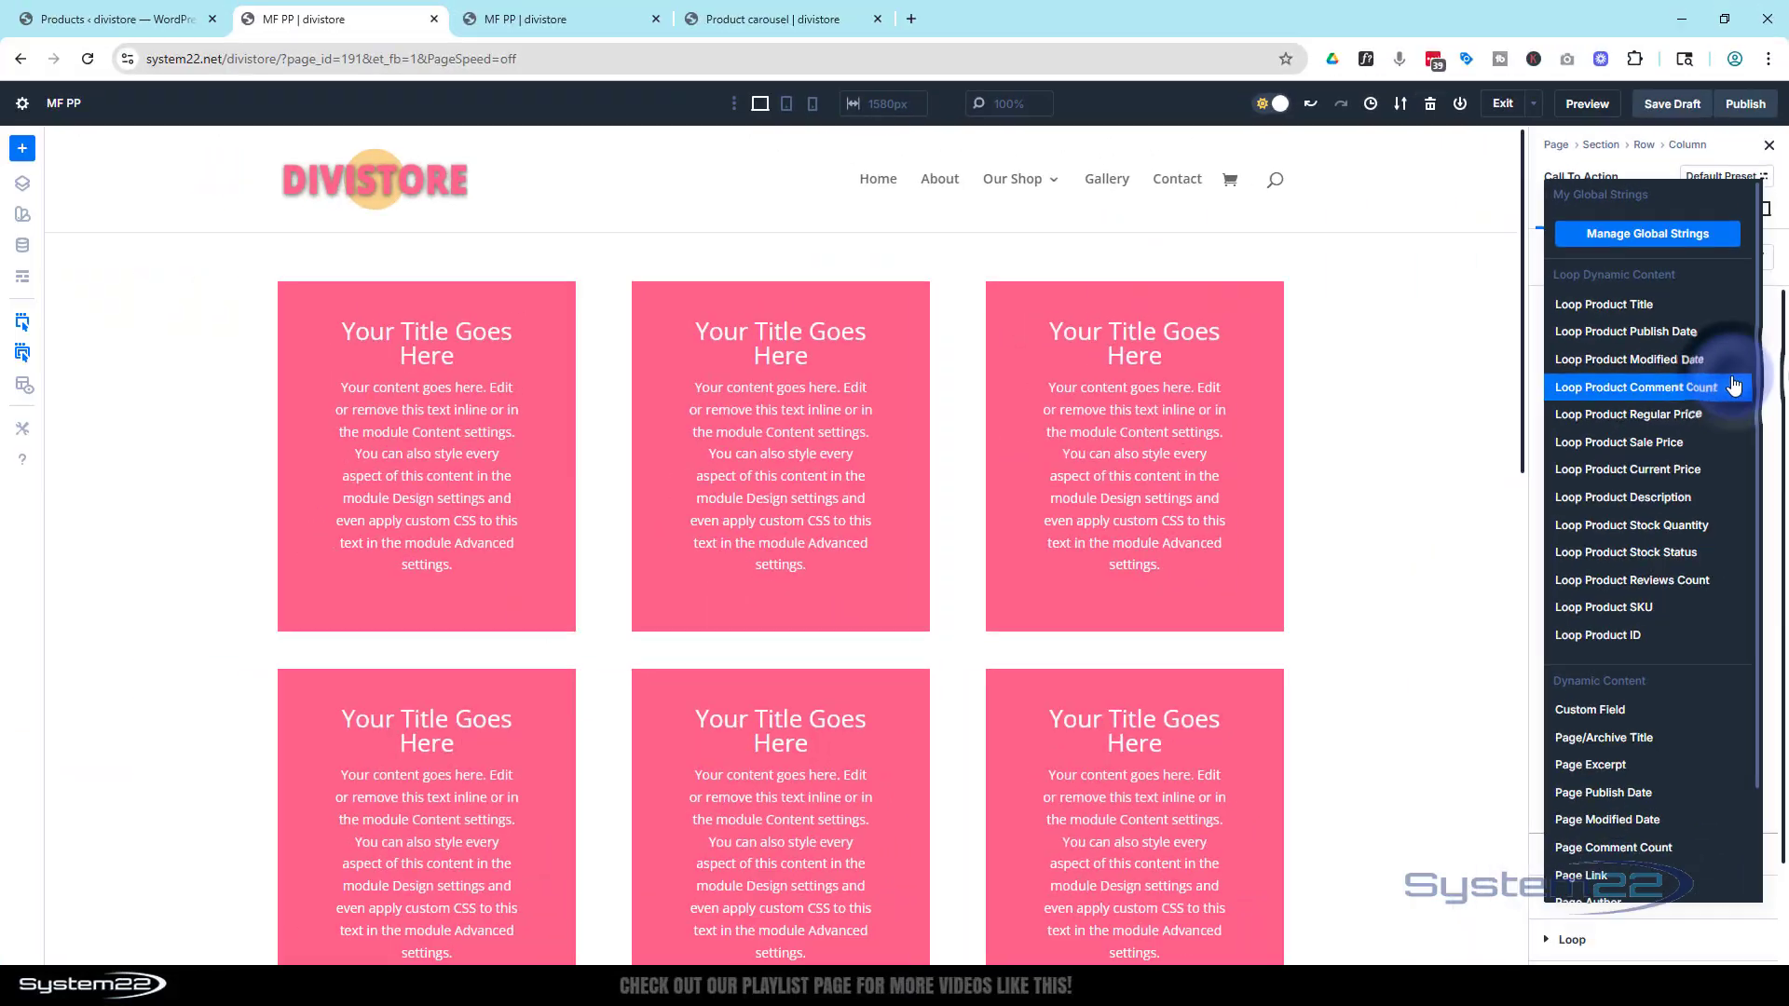
left_click(1625, 306)
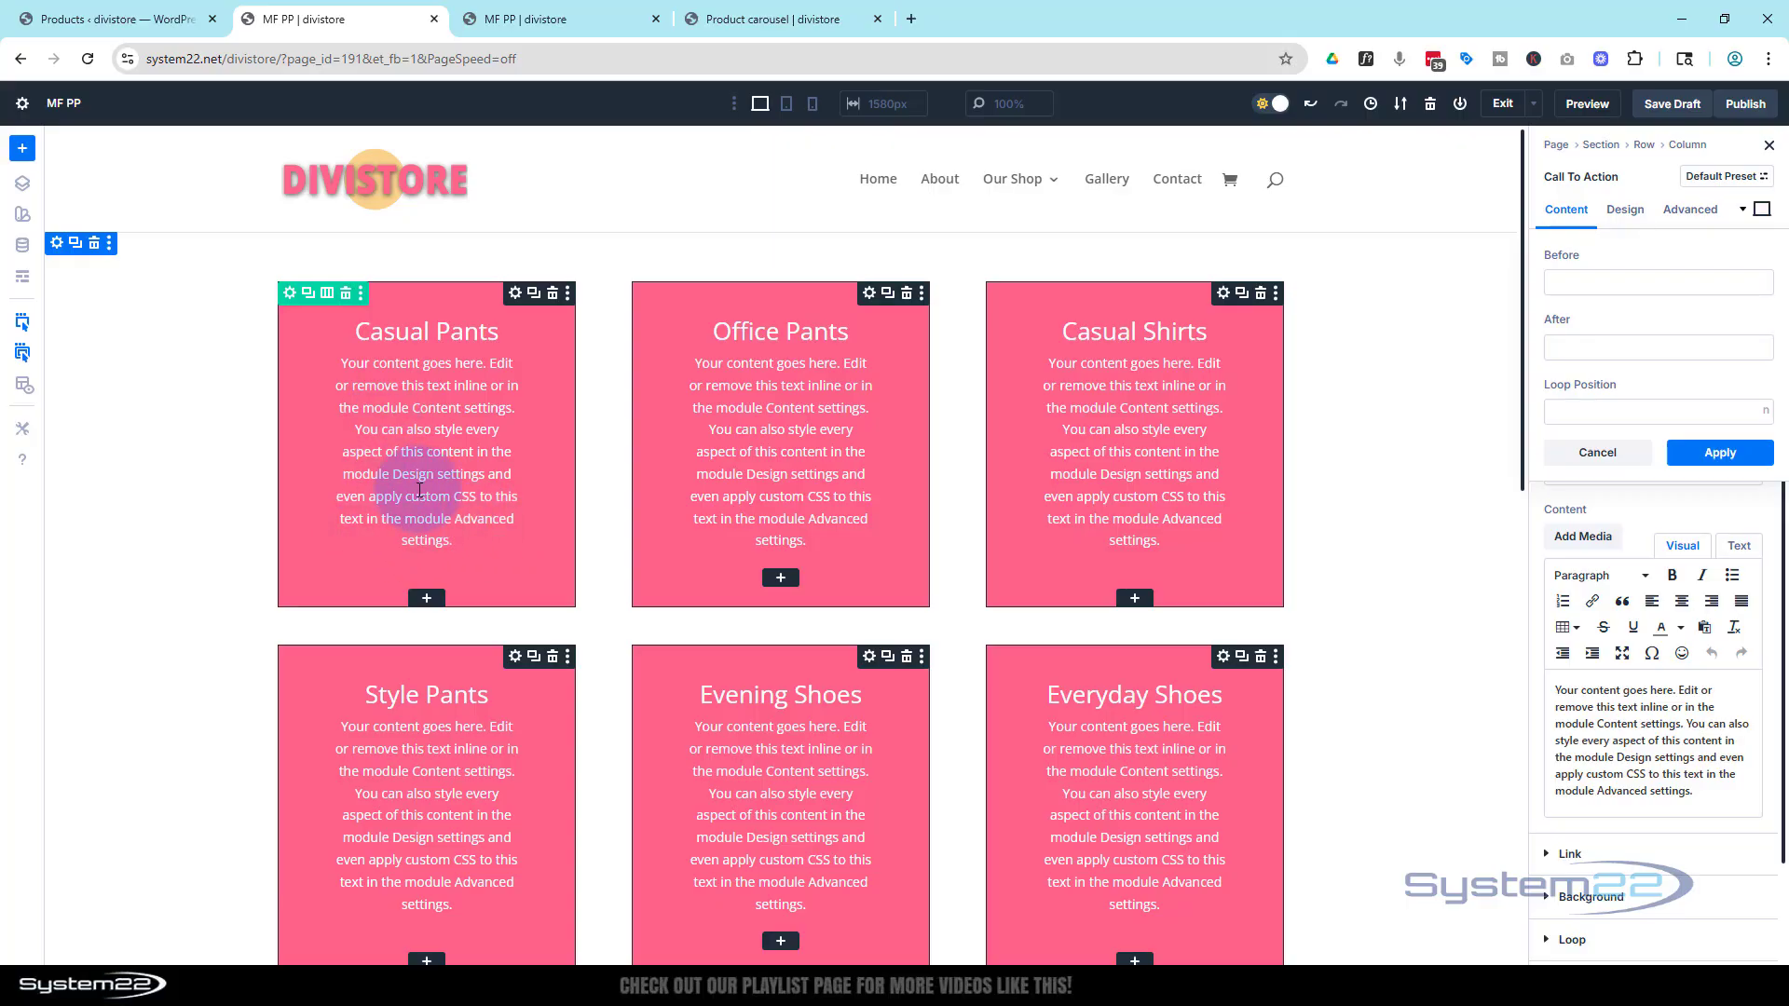
left_click(1720, 453)
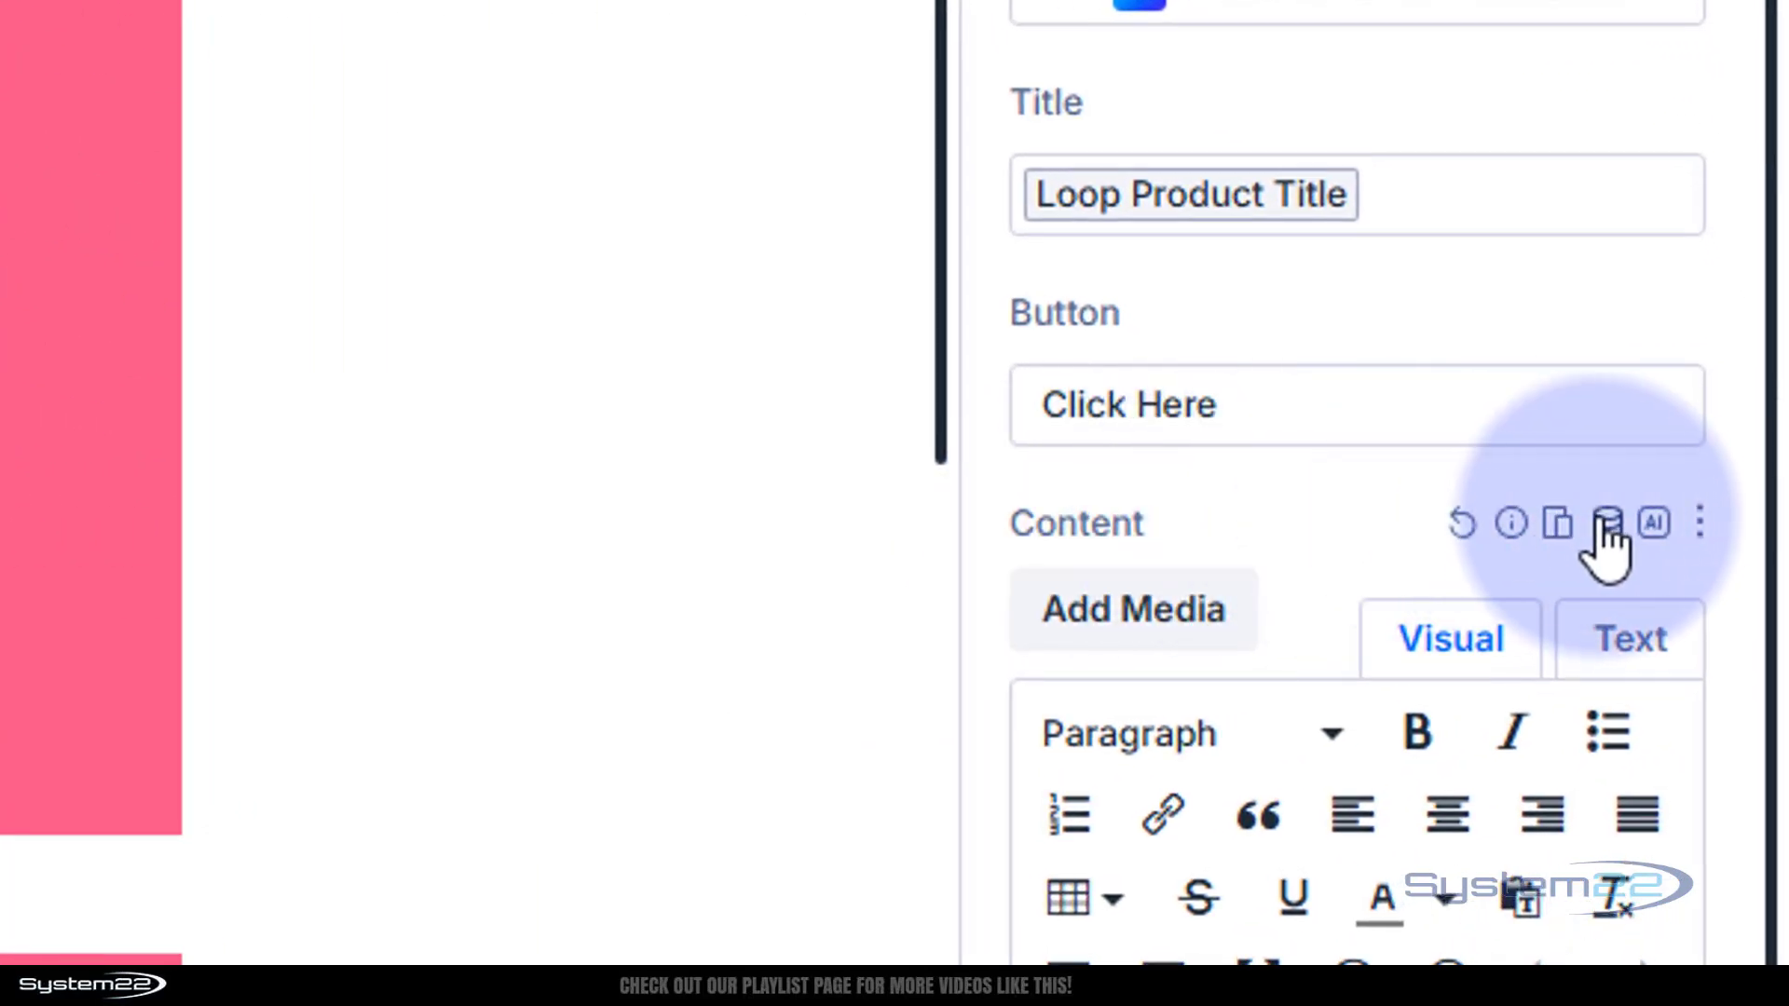
Set the Call To Action content to the Loop Product Current Price dynamic content
left_click(1610, 522)
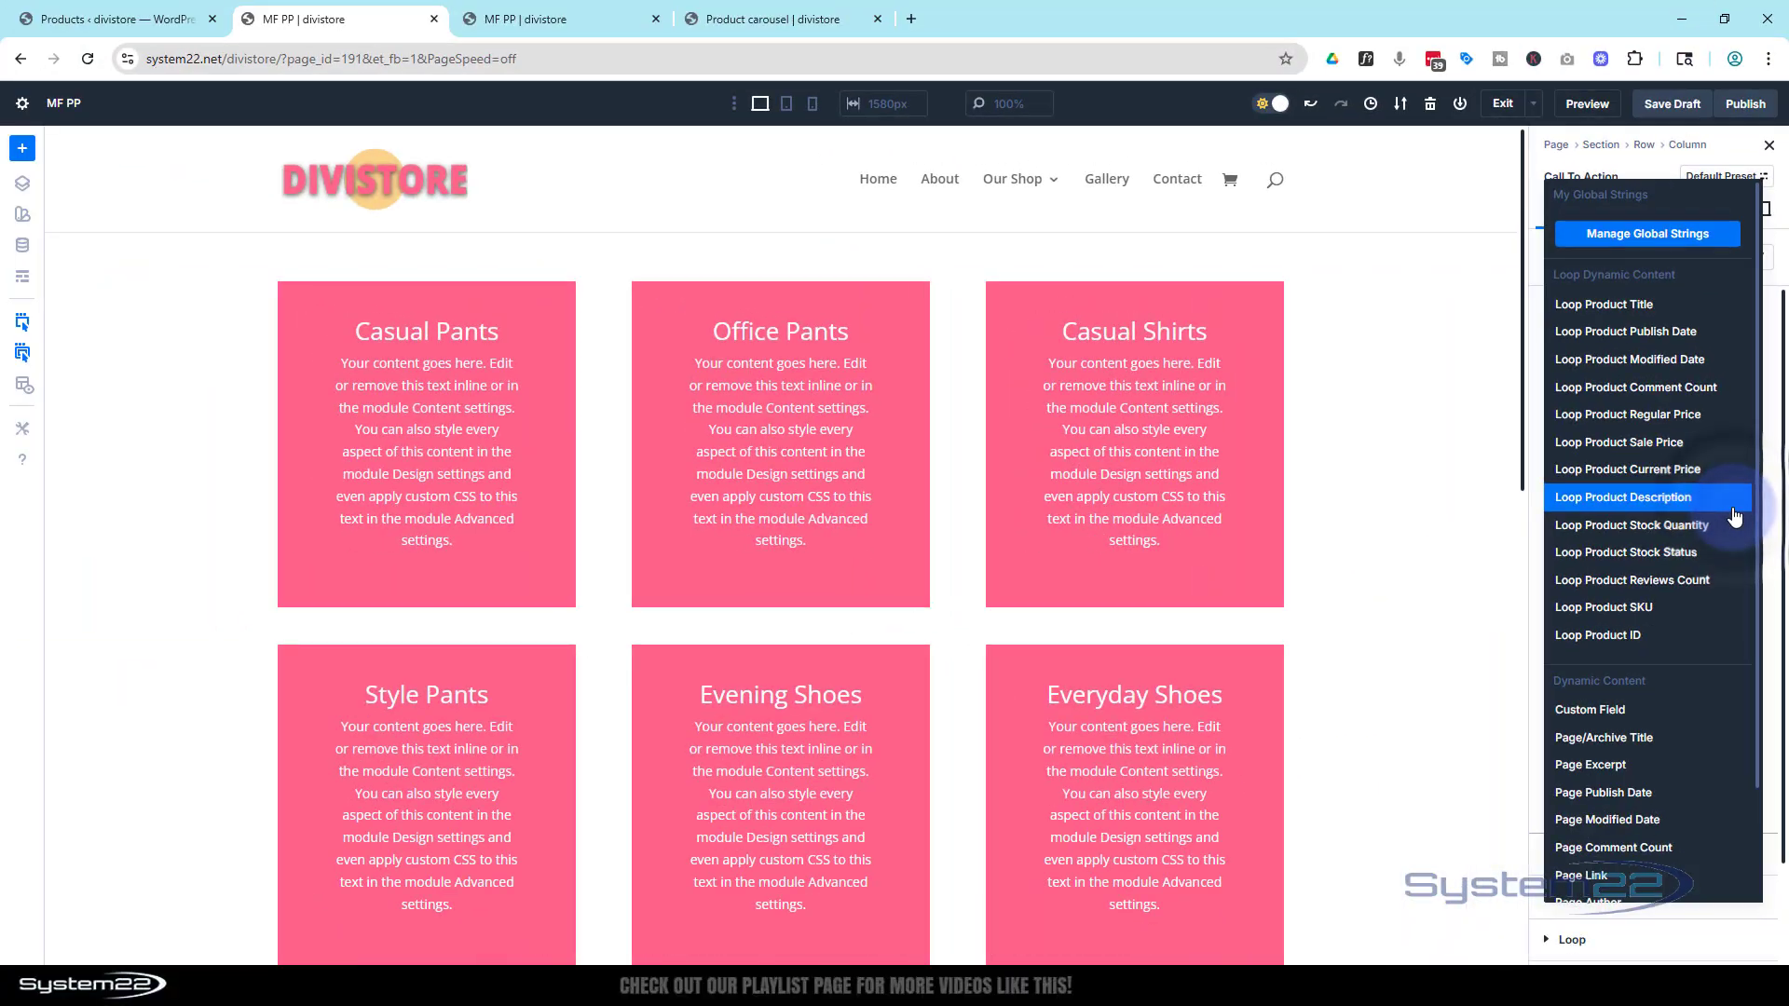
left_click(1632, 471)
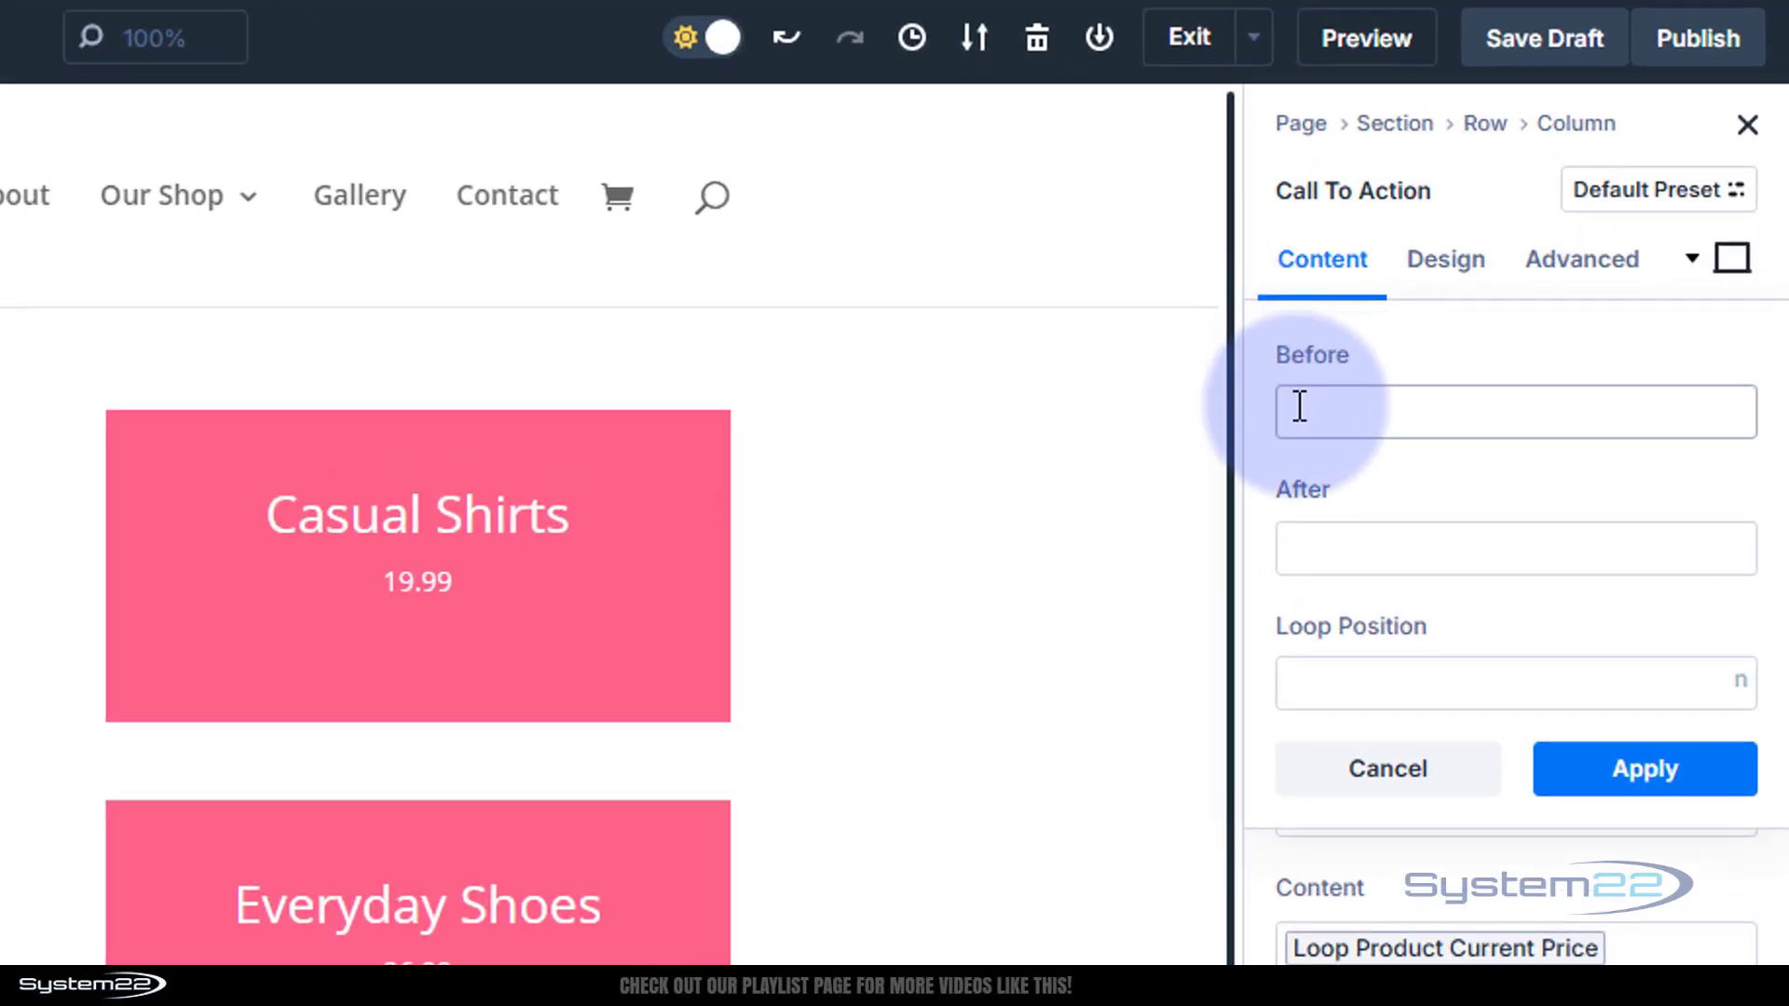
left_click(1300, 406)
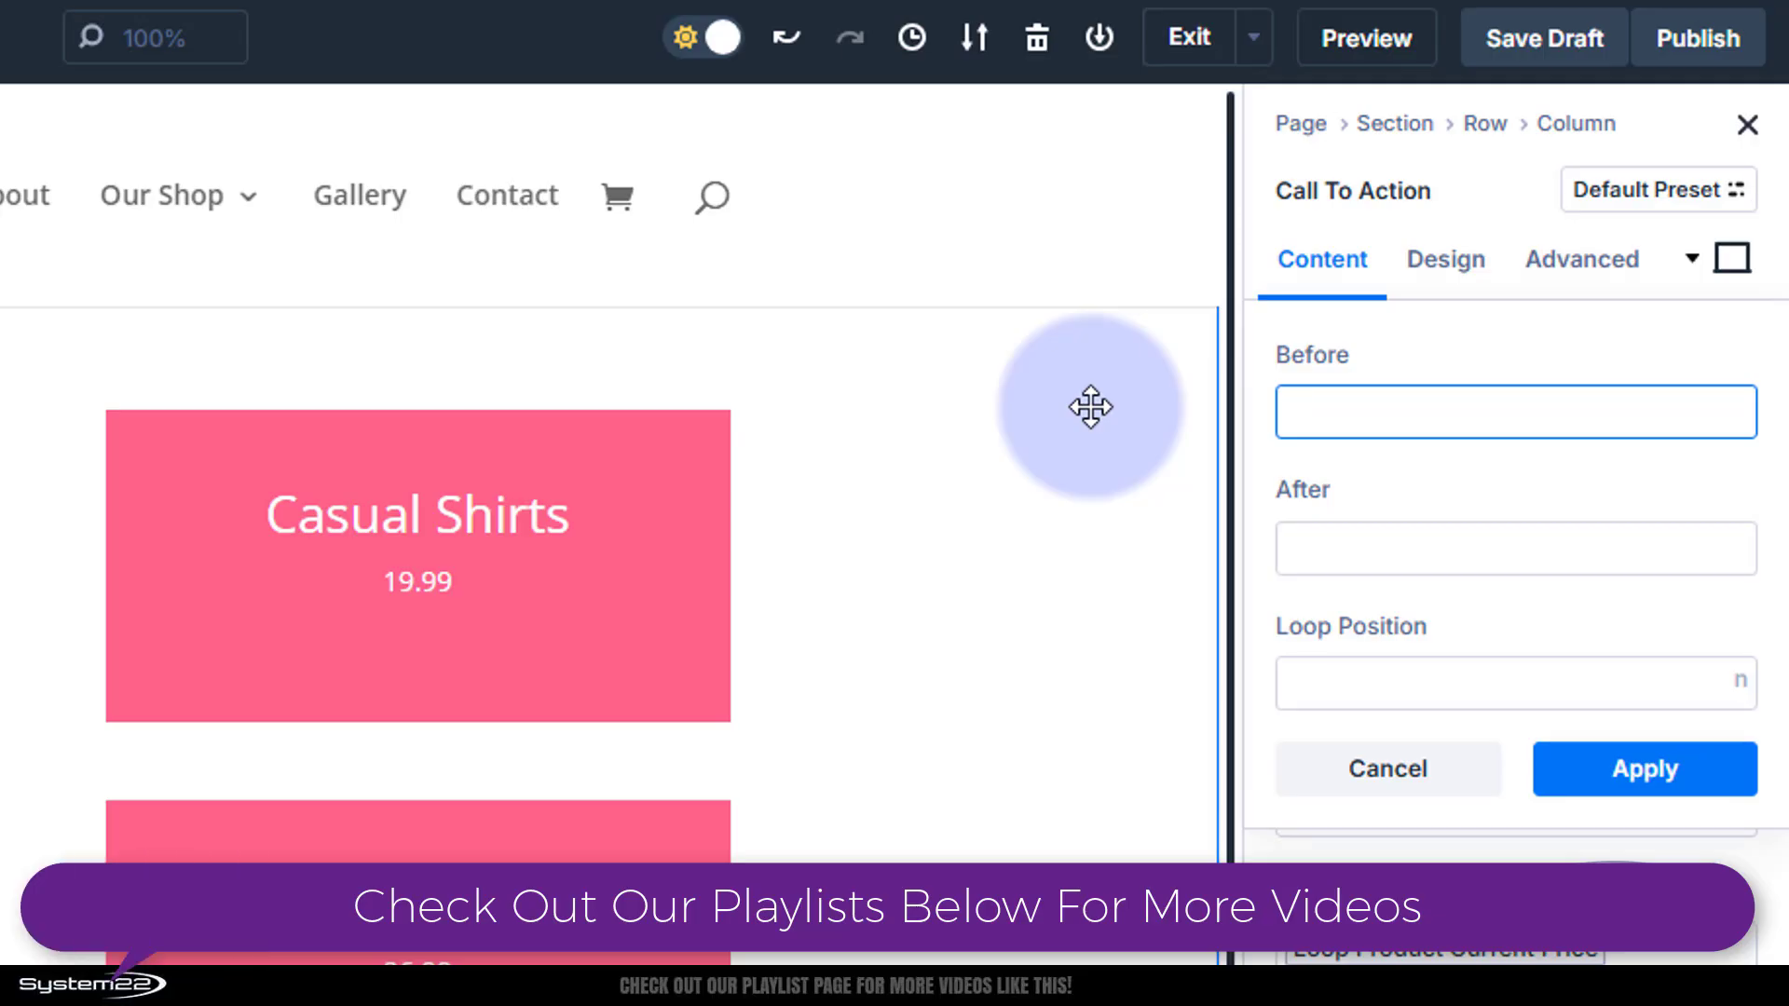
left_click(1642, 766)
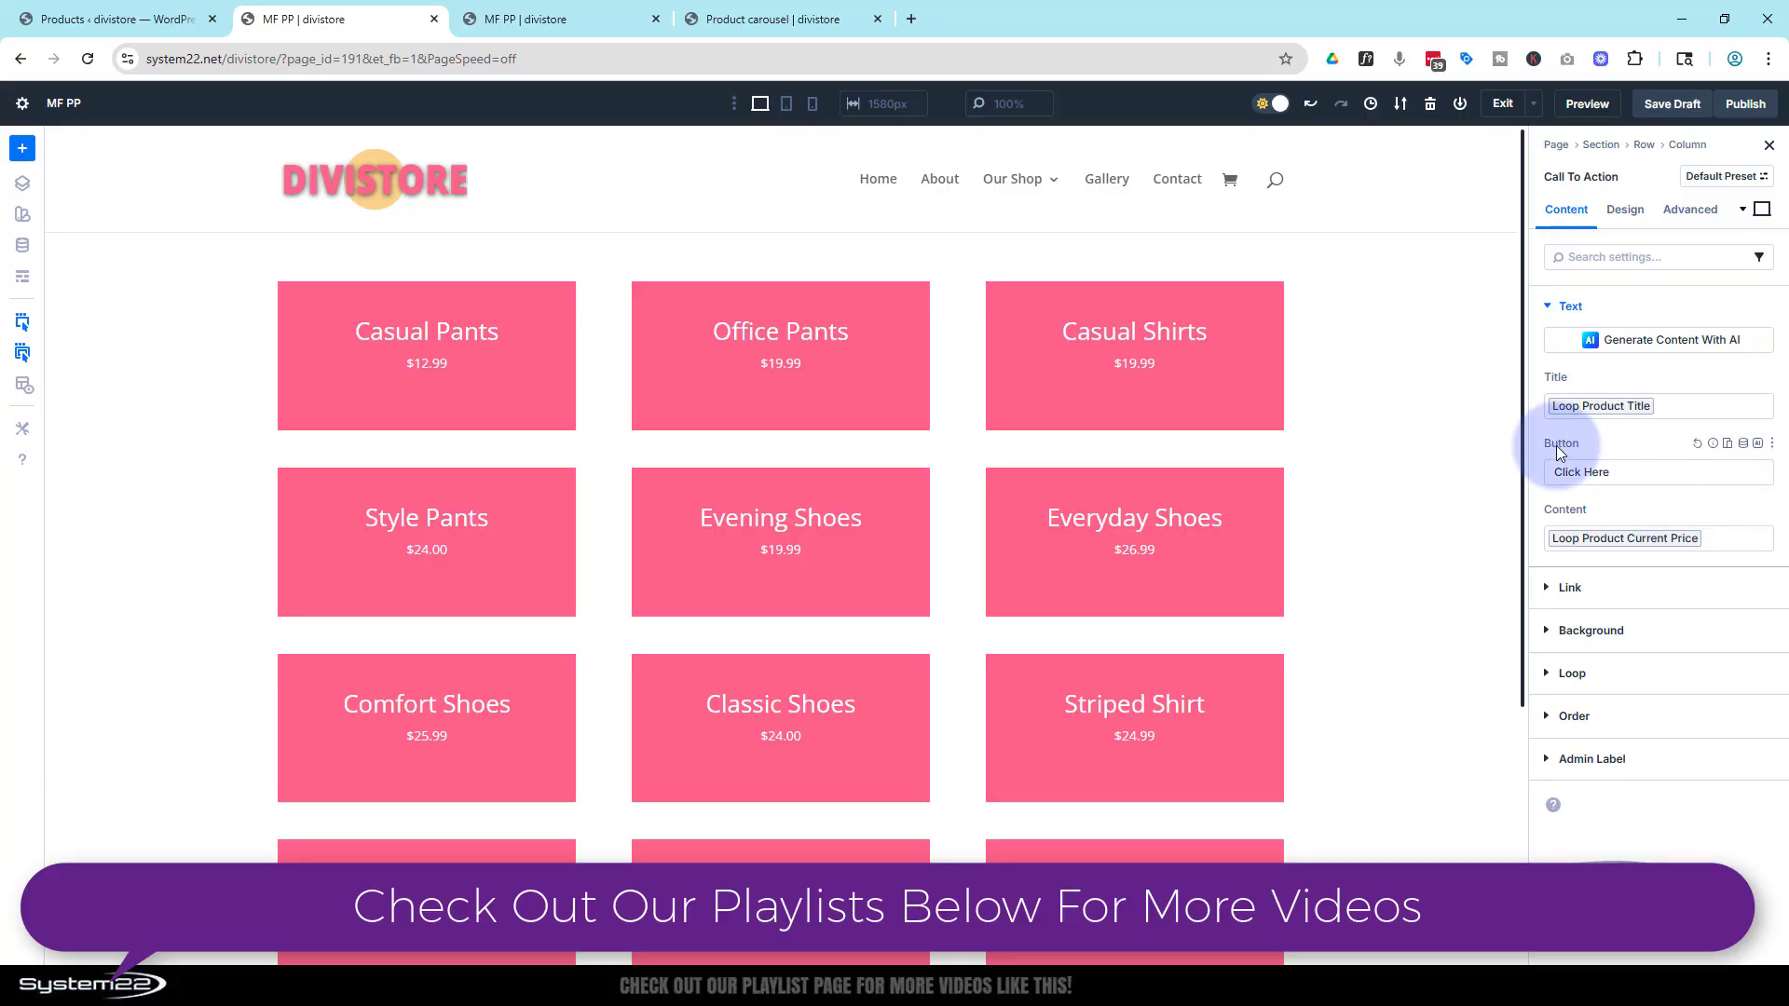
Change the button text to "Buy Now"
left_click(1607, 471)
left_click_drag(1607, 472, 1553, 472)
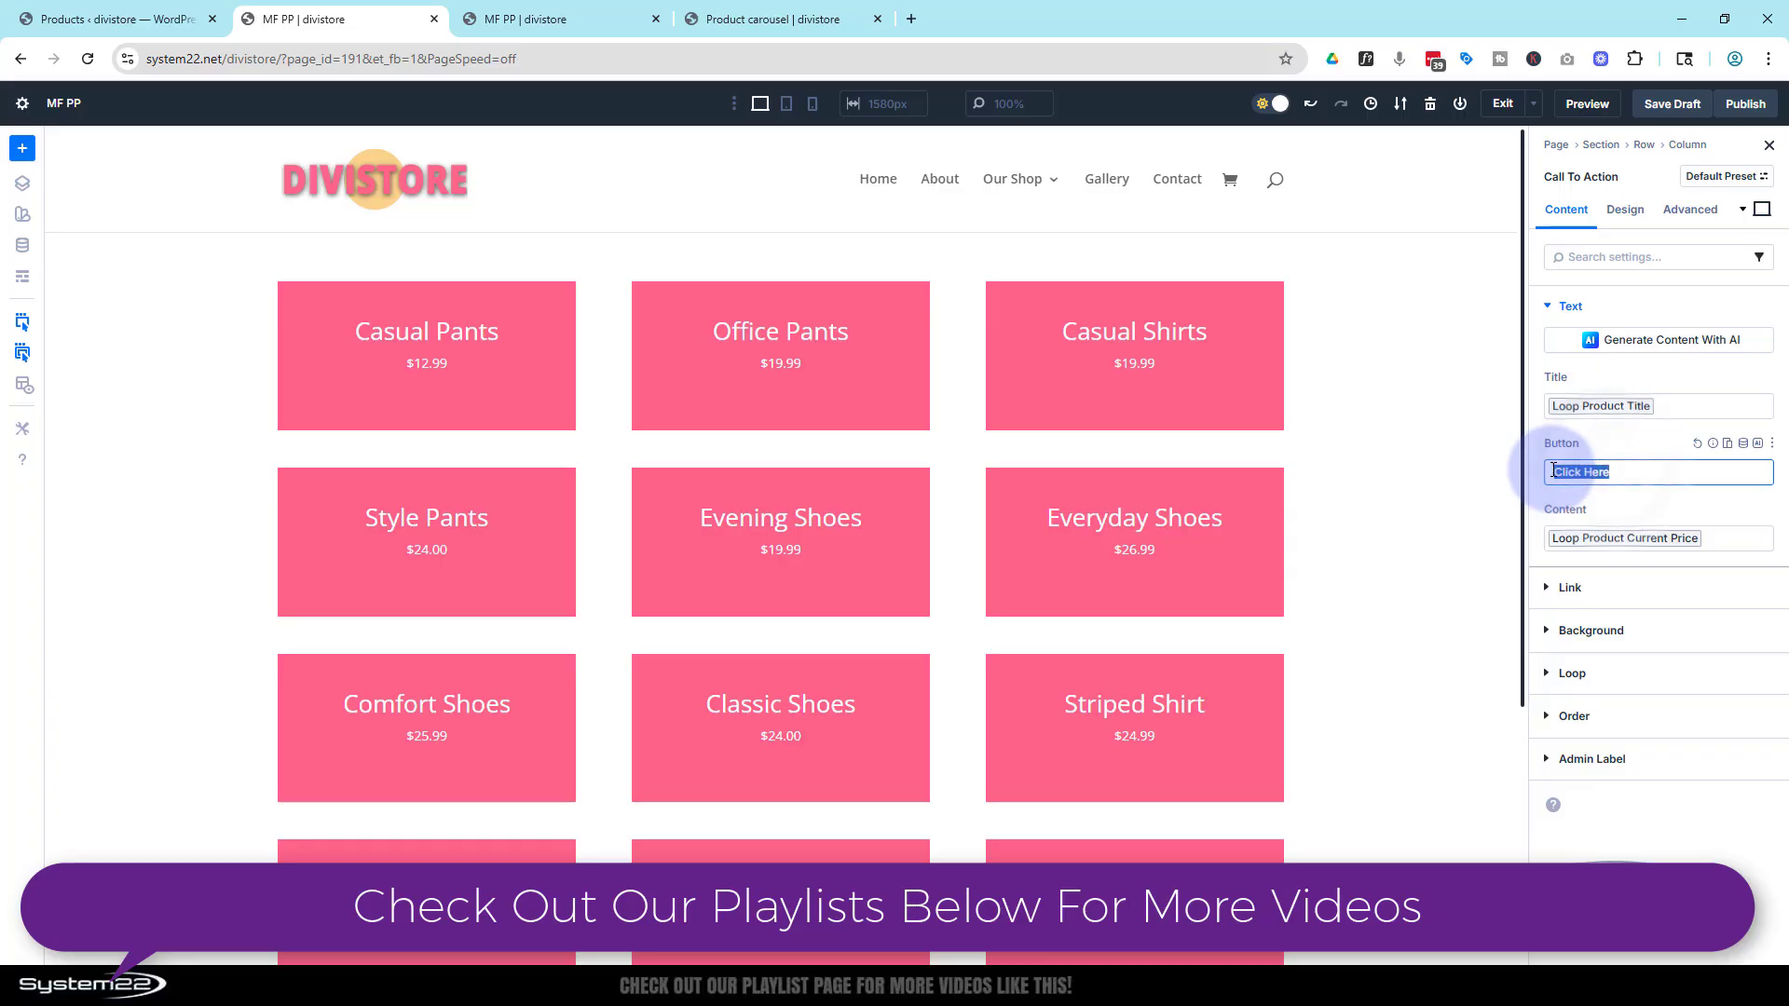
type("B")
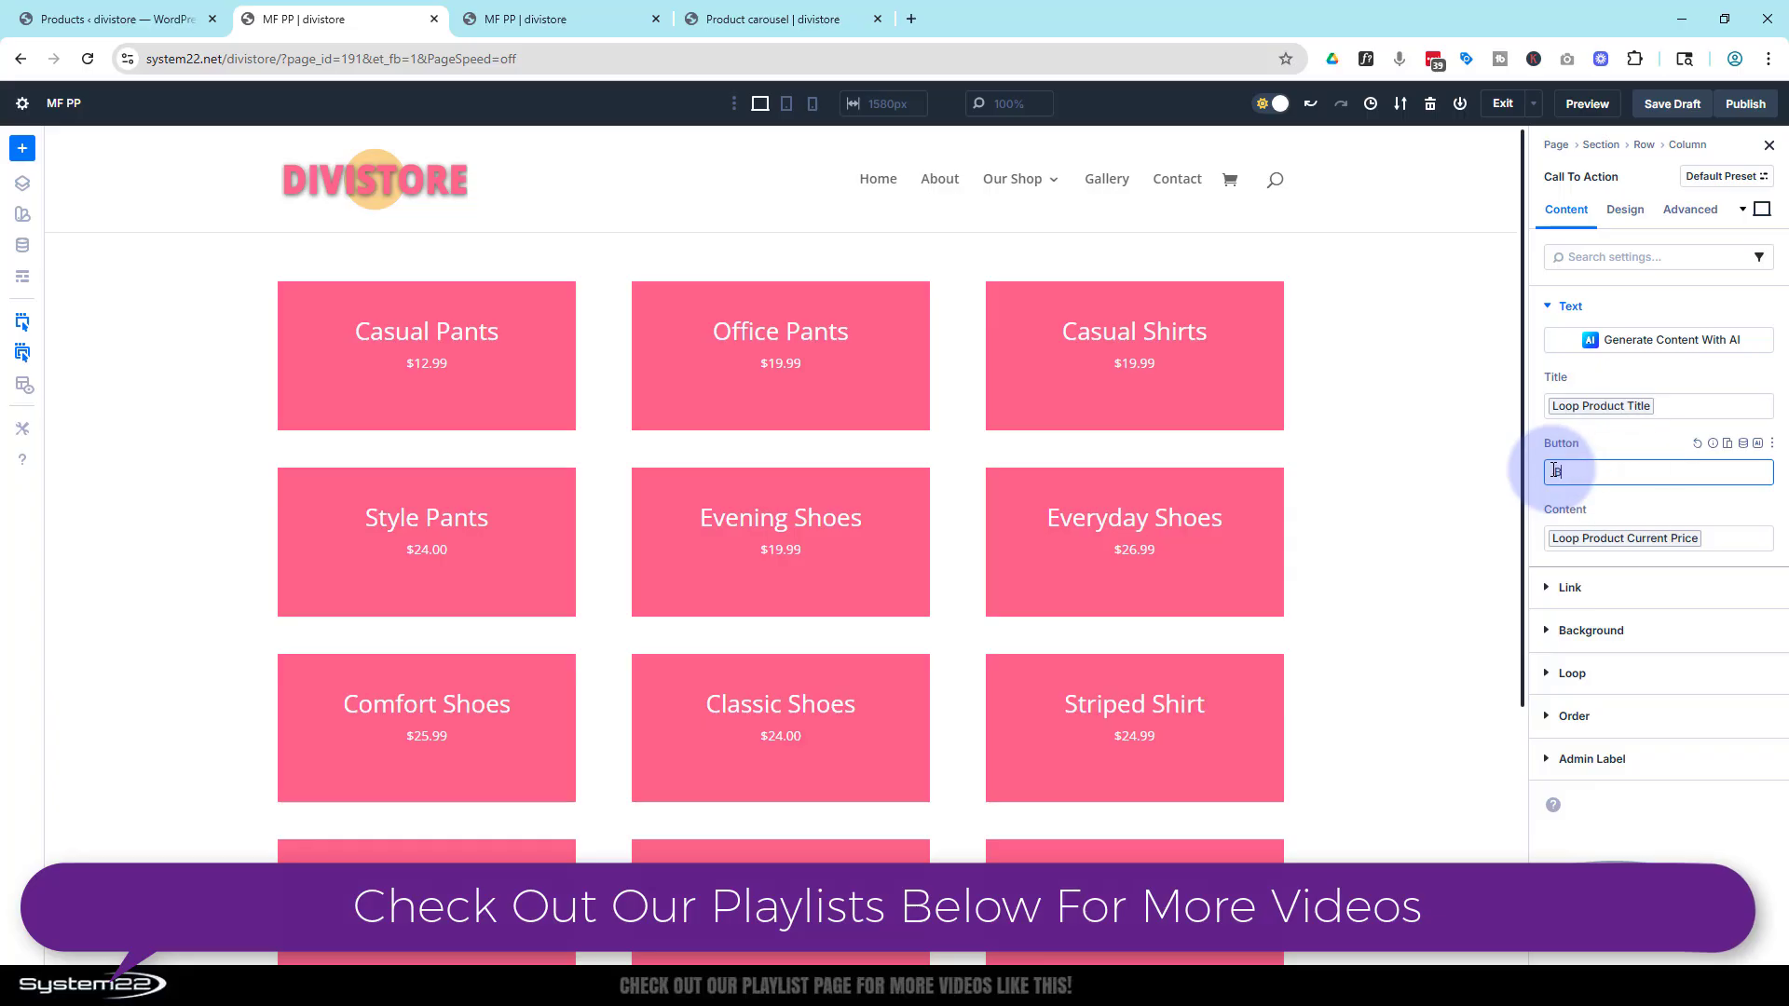
type("uy Now")
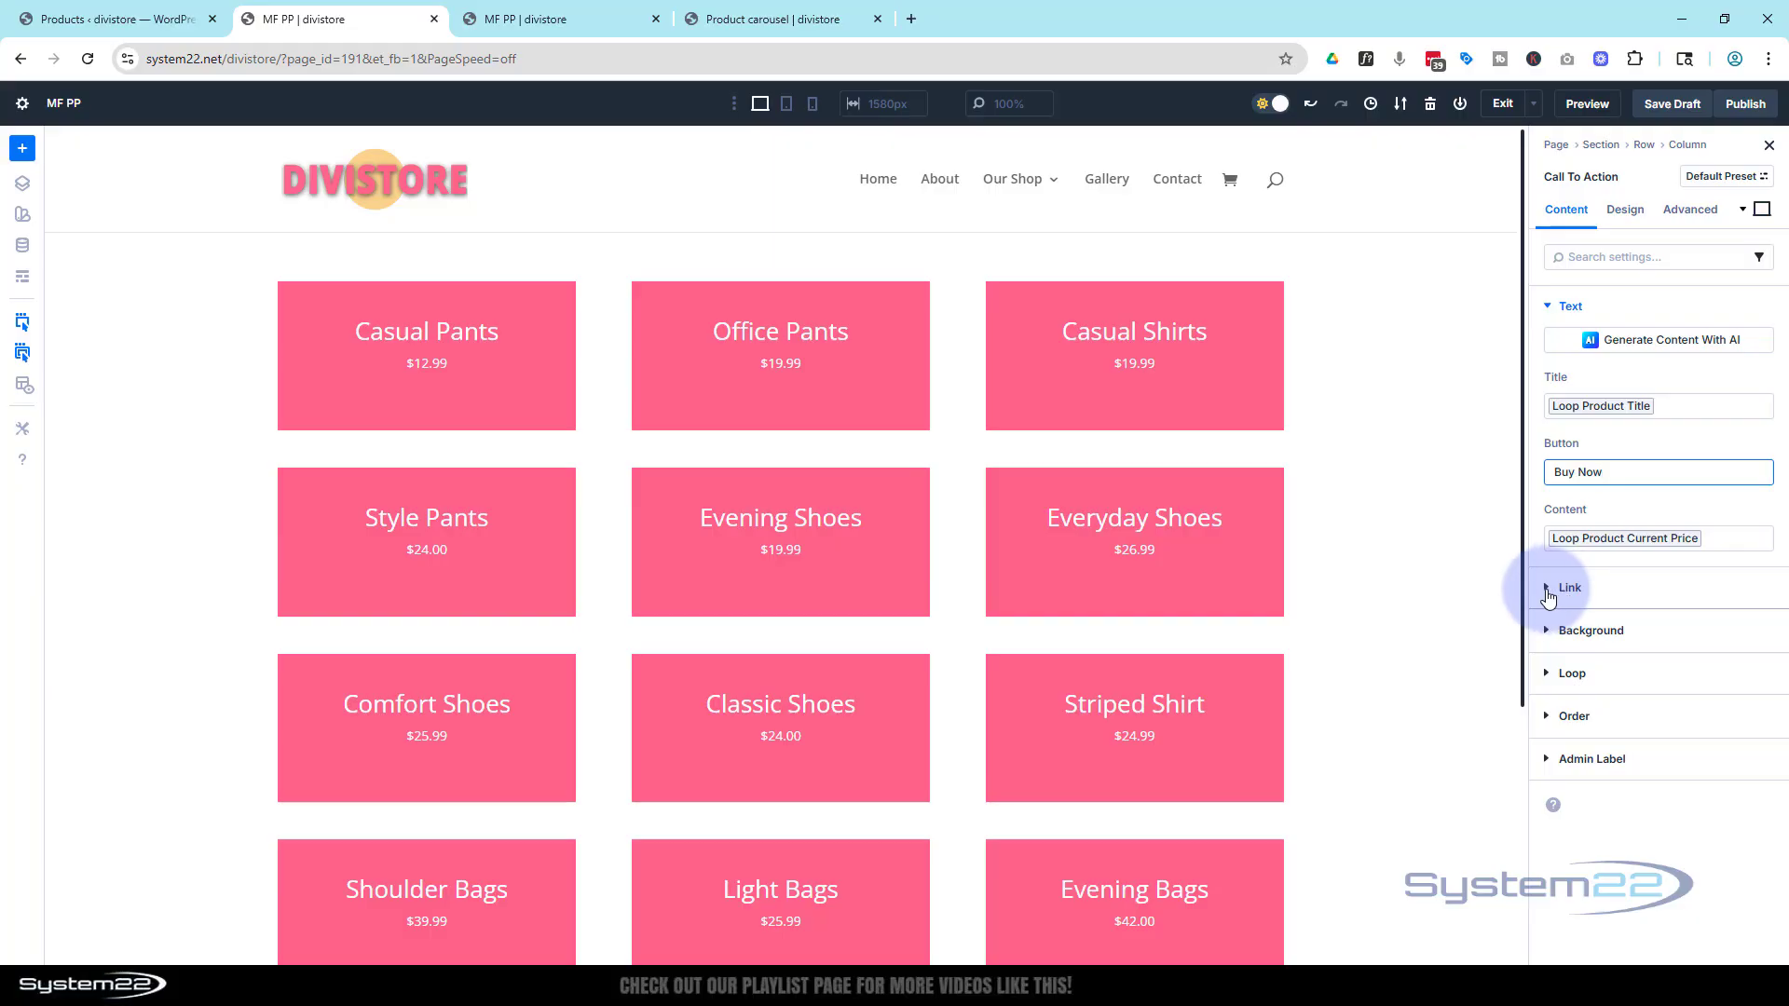
Set the button link URL to the Loop Product Link URL dynamic content
left_click(1565, 589)
left_click(1574, 386)
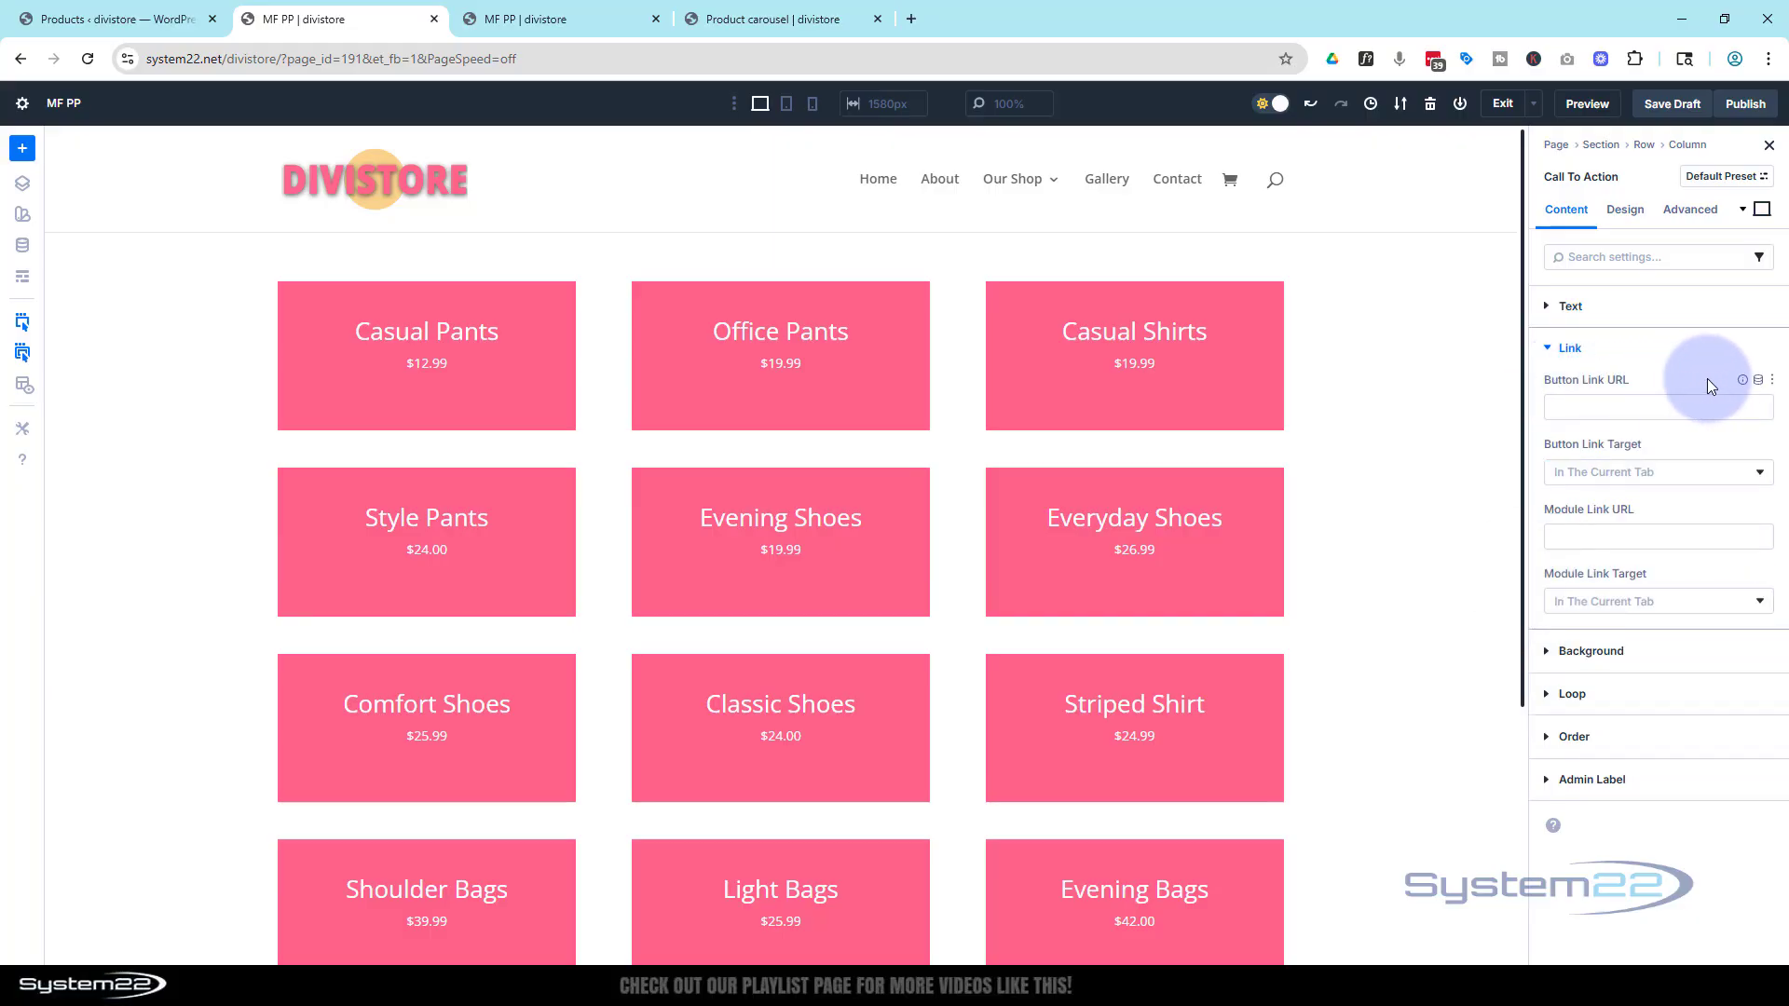
left_click(1757, 380)
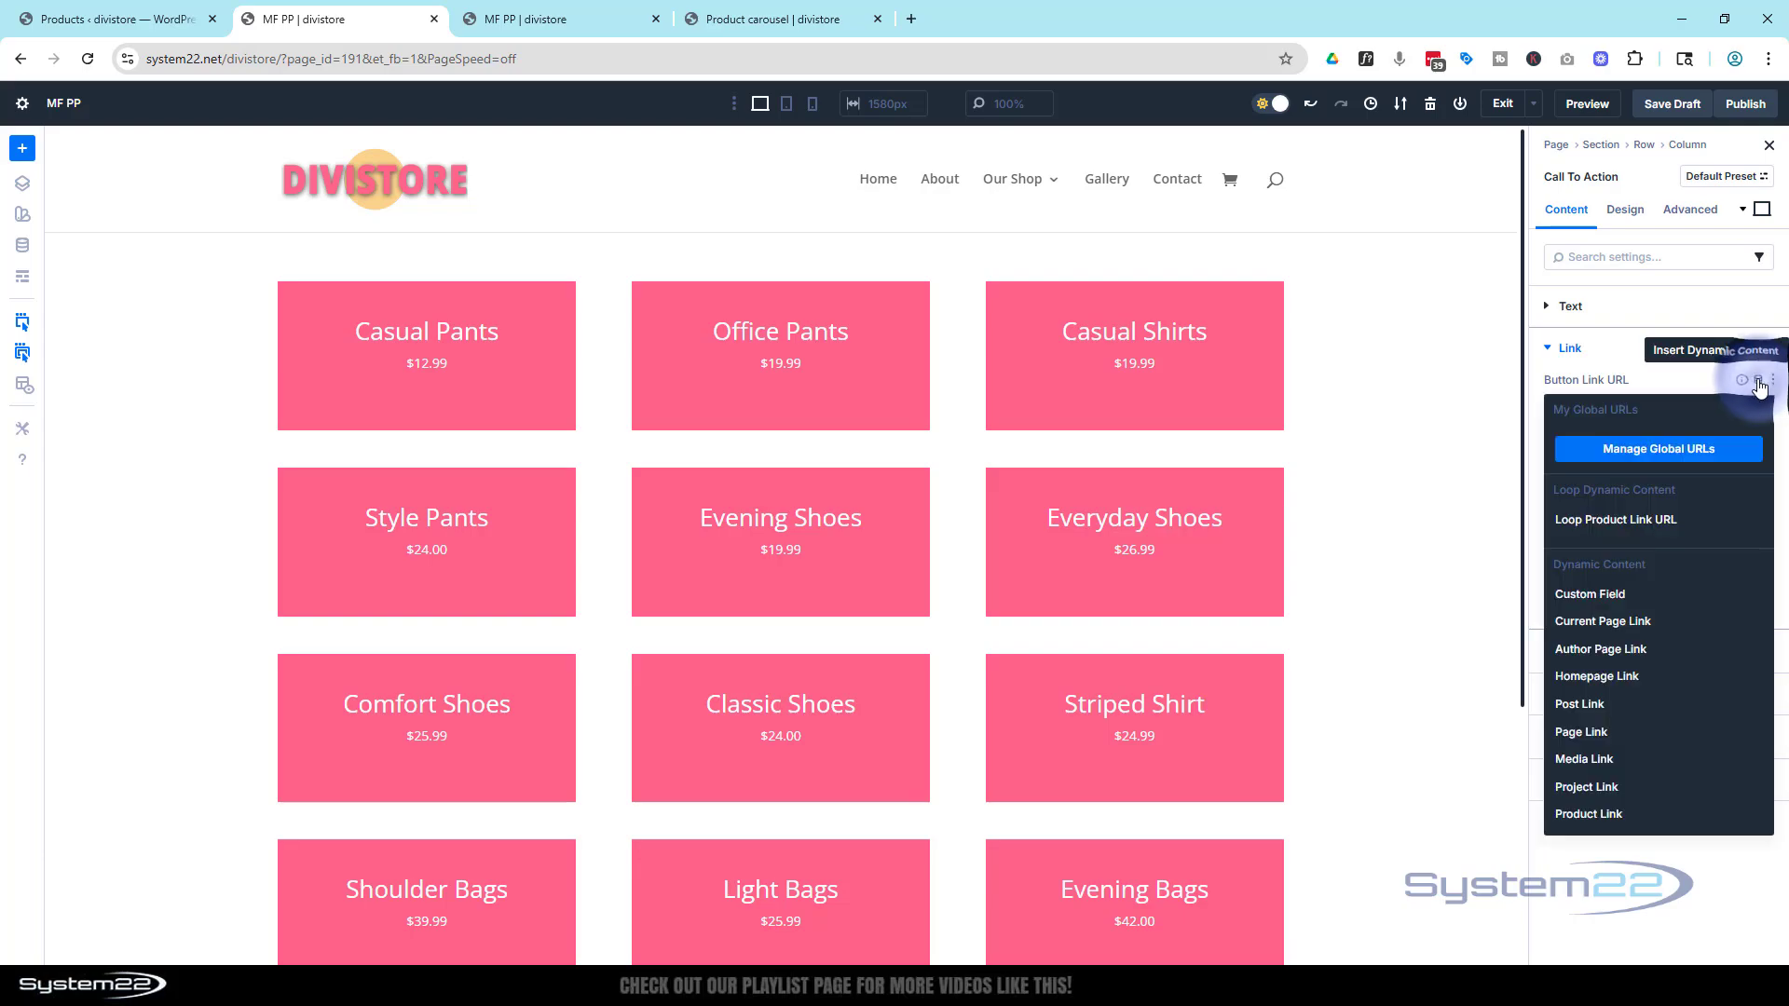
left_click(1613, 521)
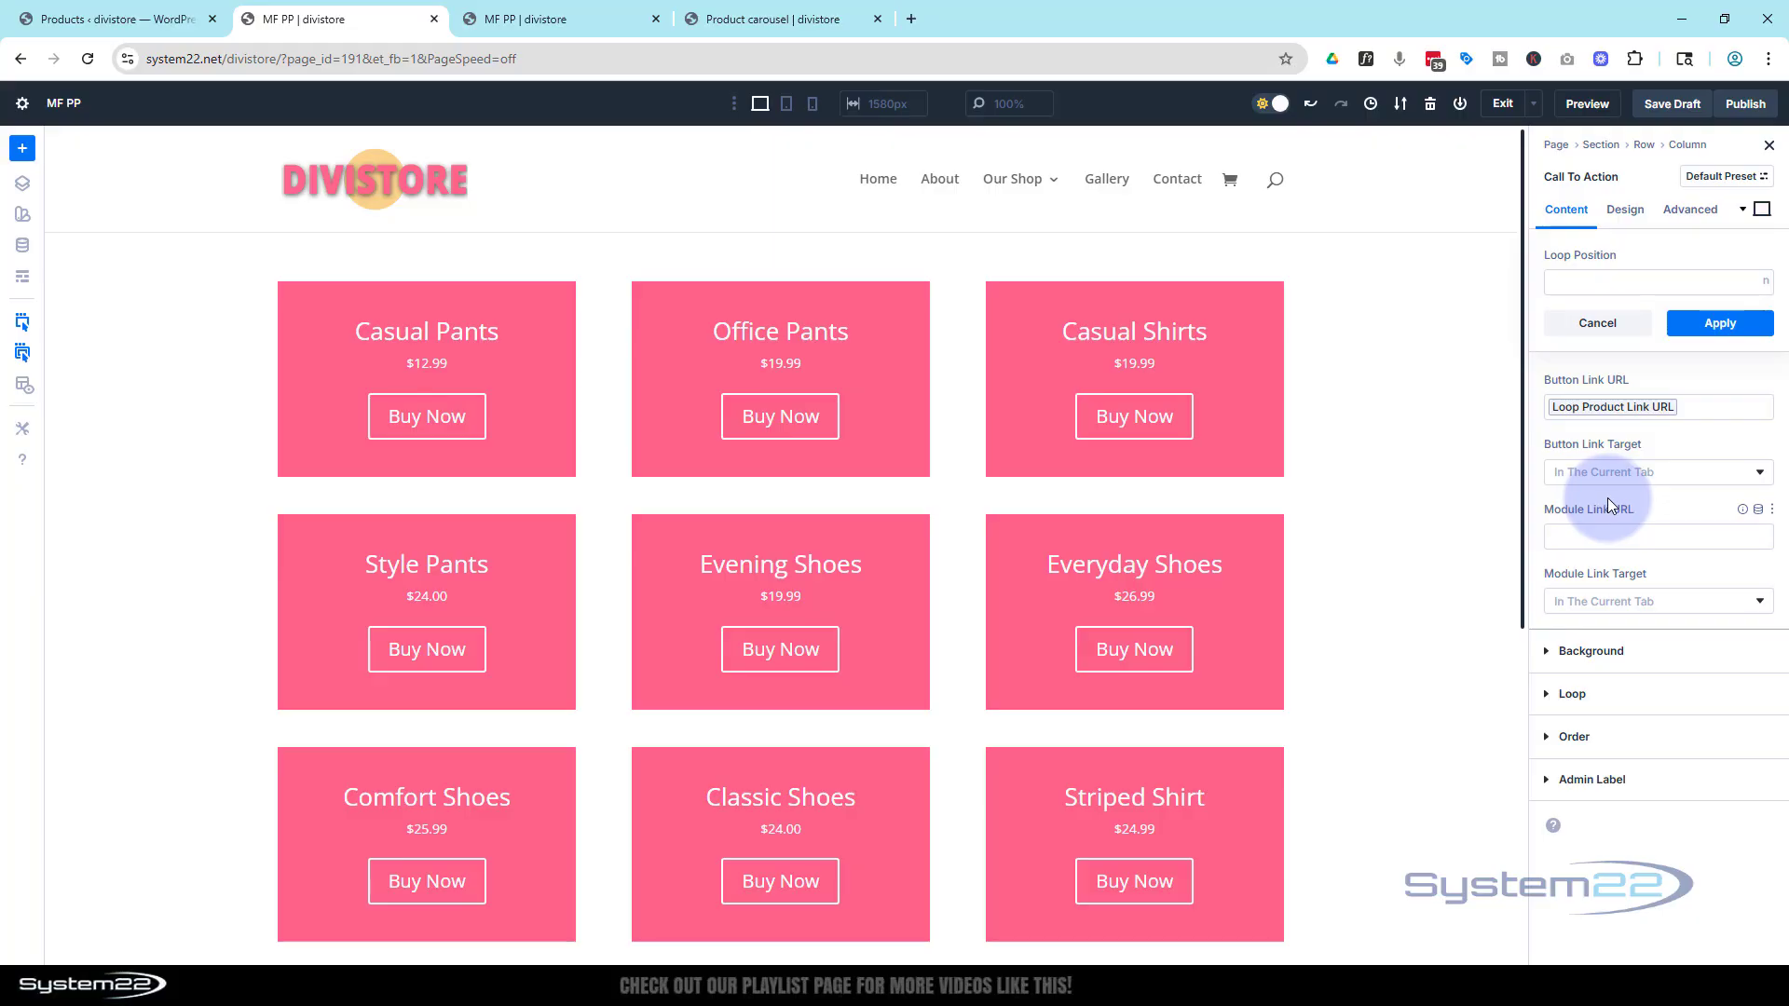
Replace the module's background colour with the Loop Product Featured Image as a dynamic background image
left_click(1551, 654)
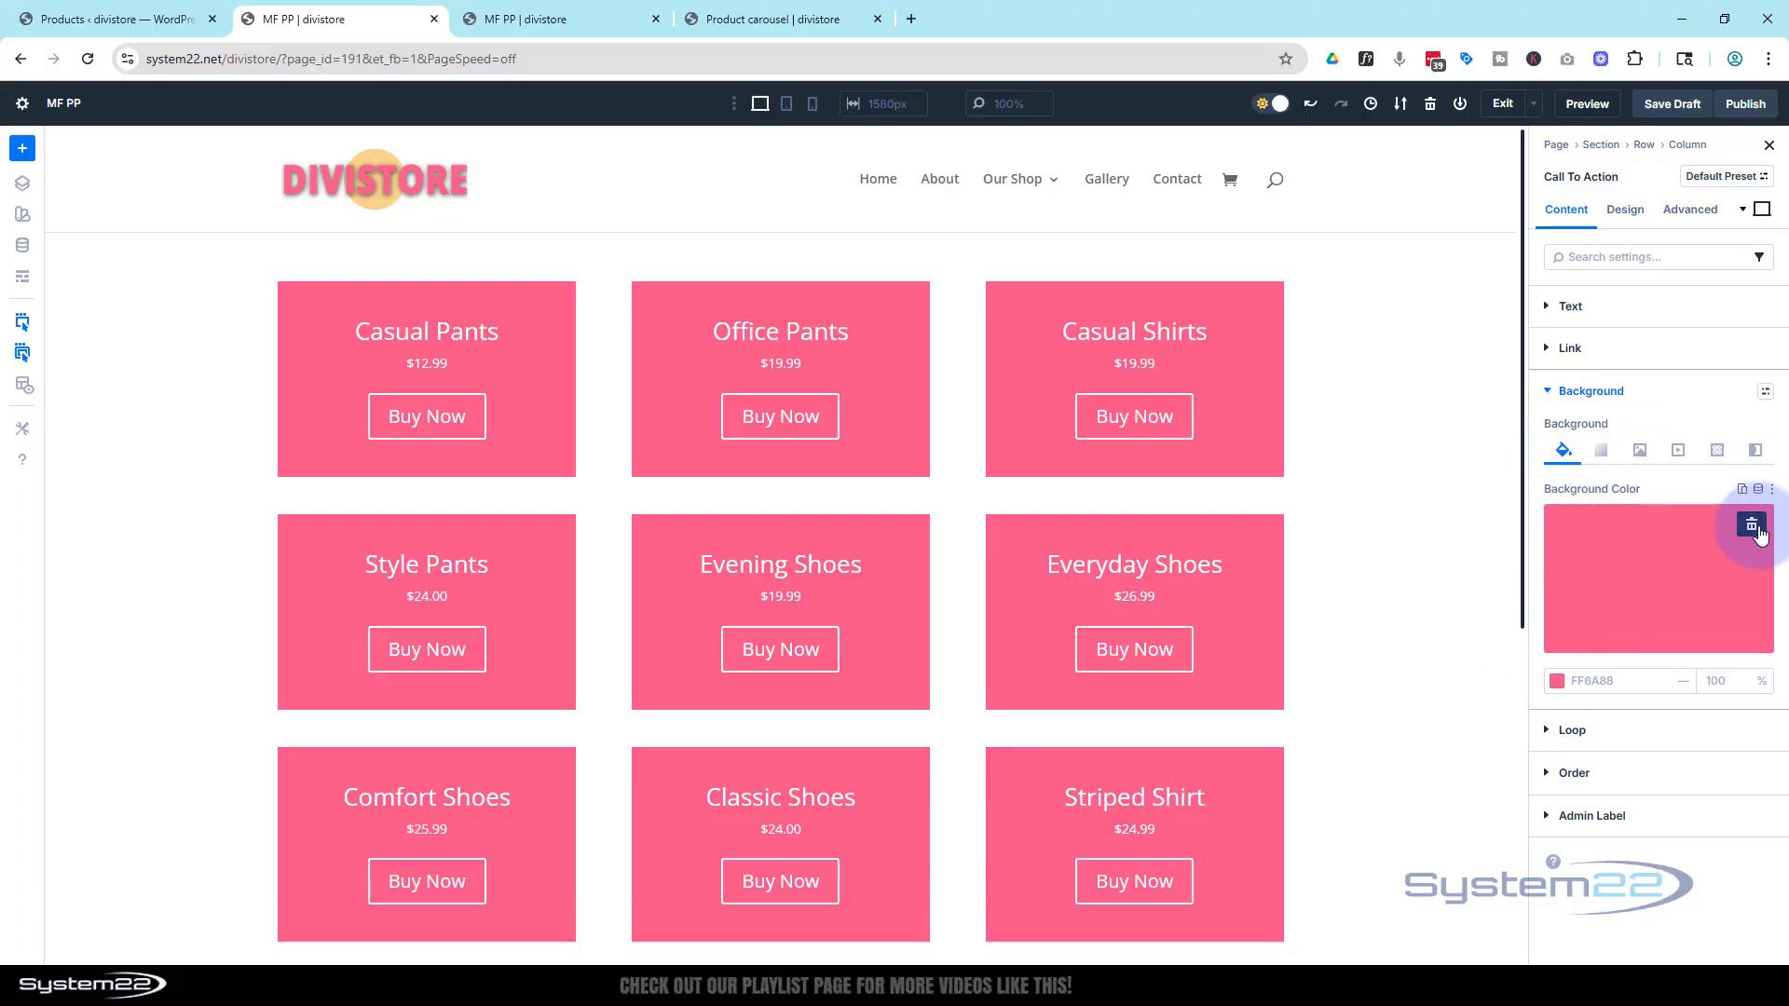
left_click(1750, 524)
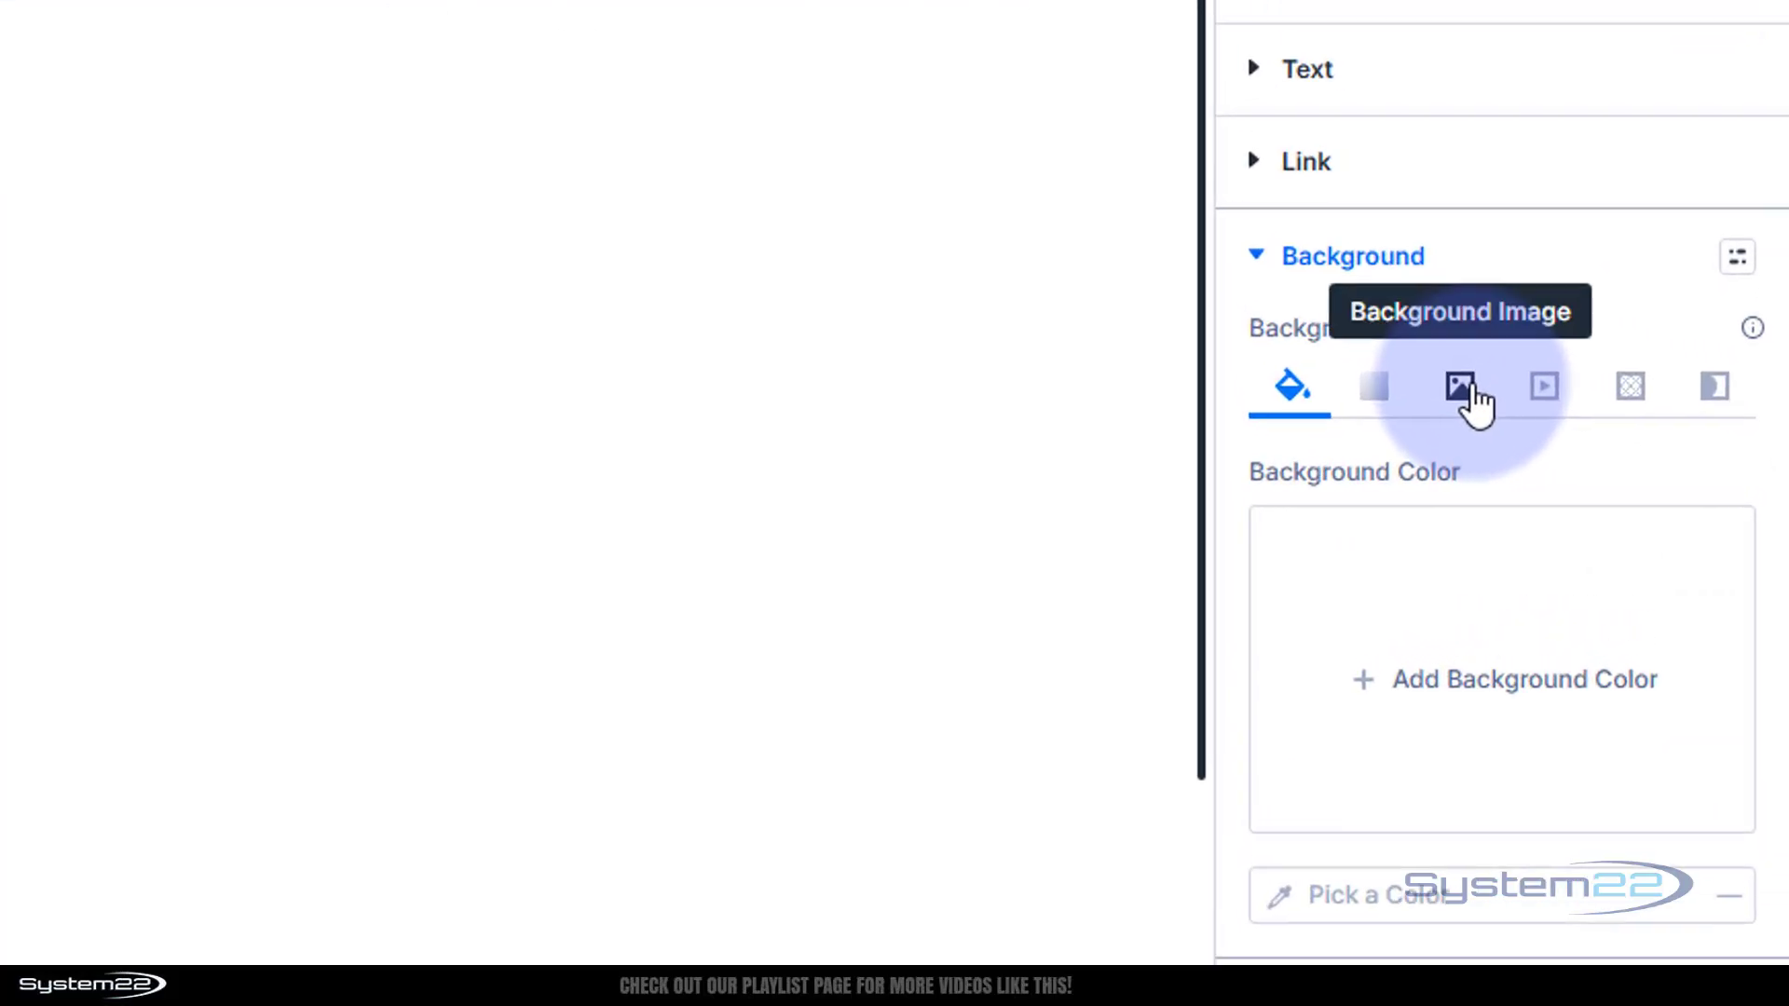
left_click(1613, 443)
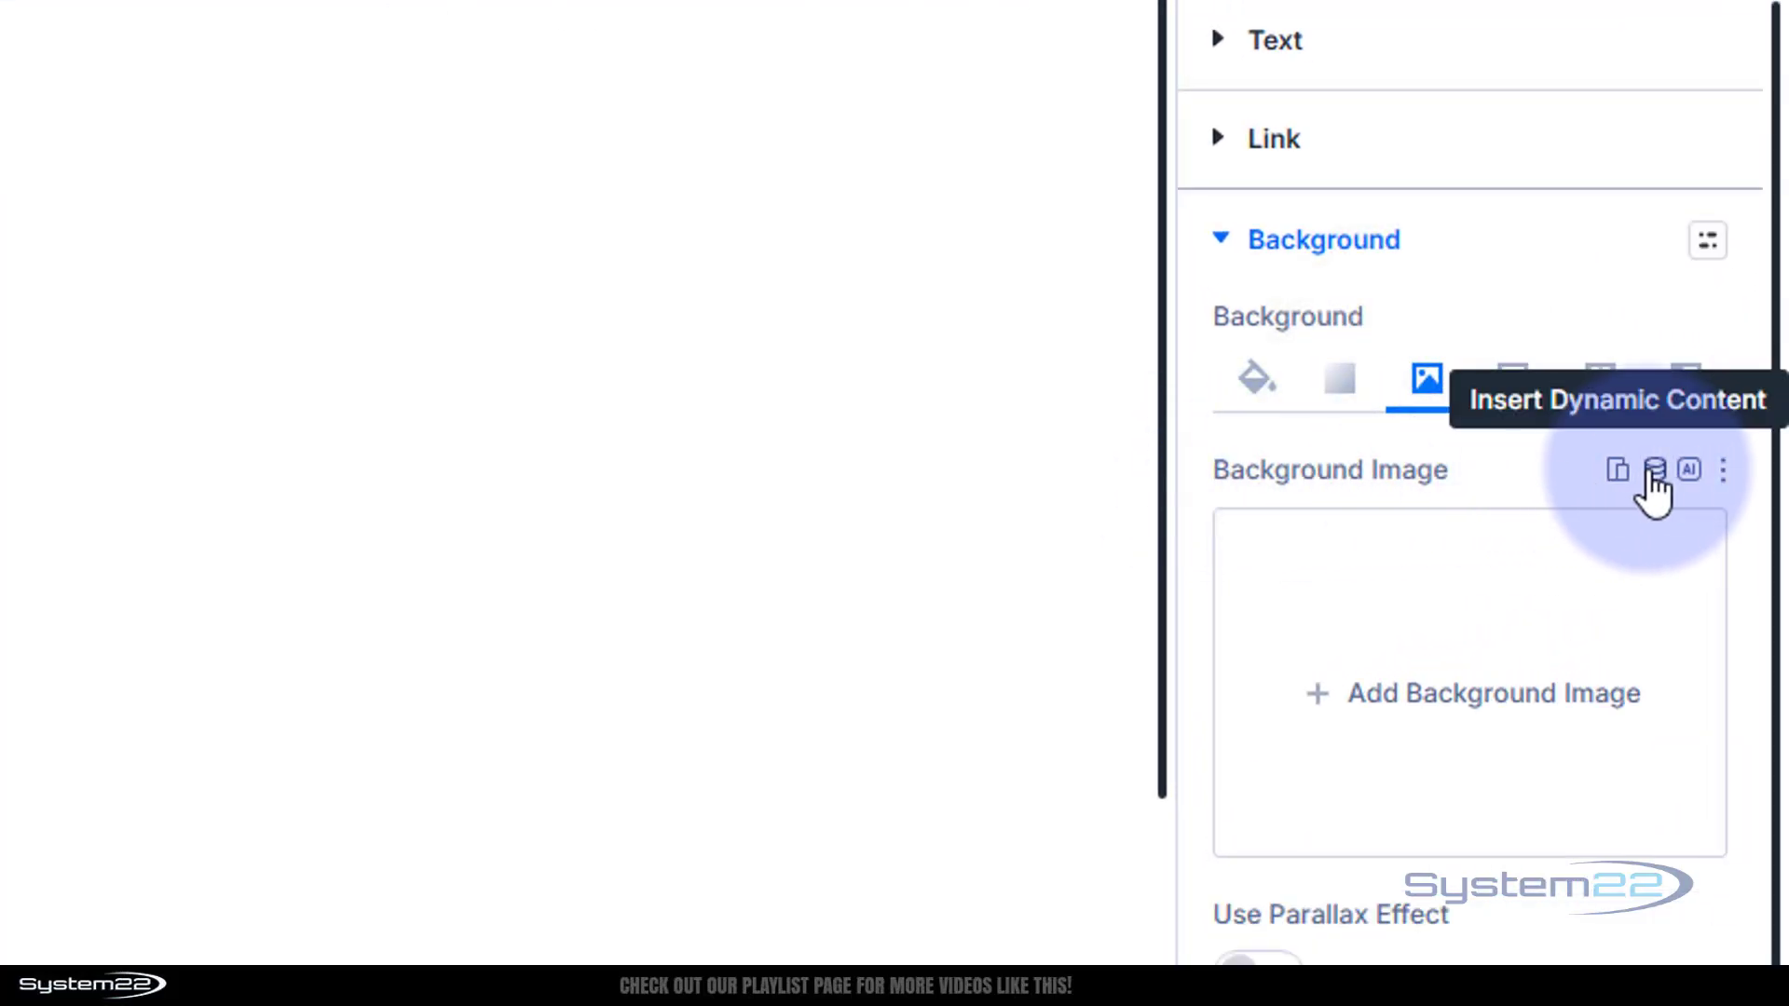
left_click(1654, 471)
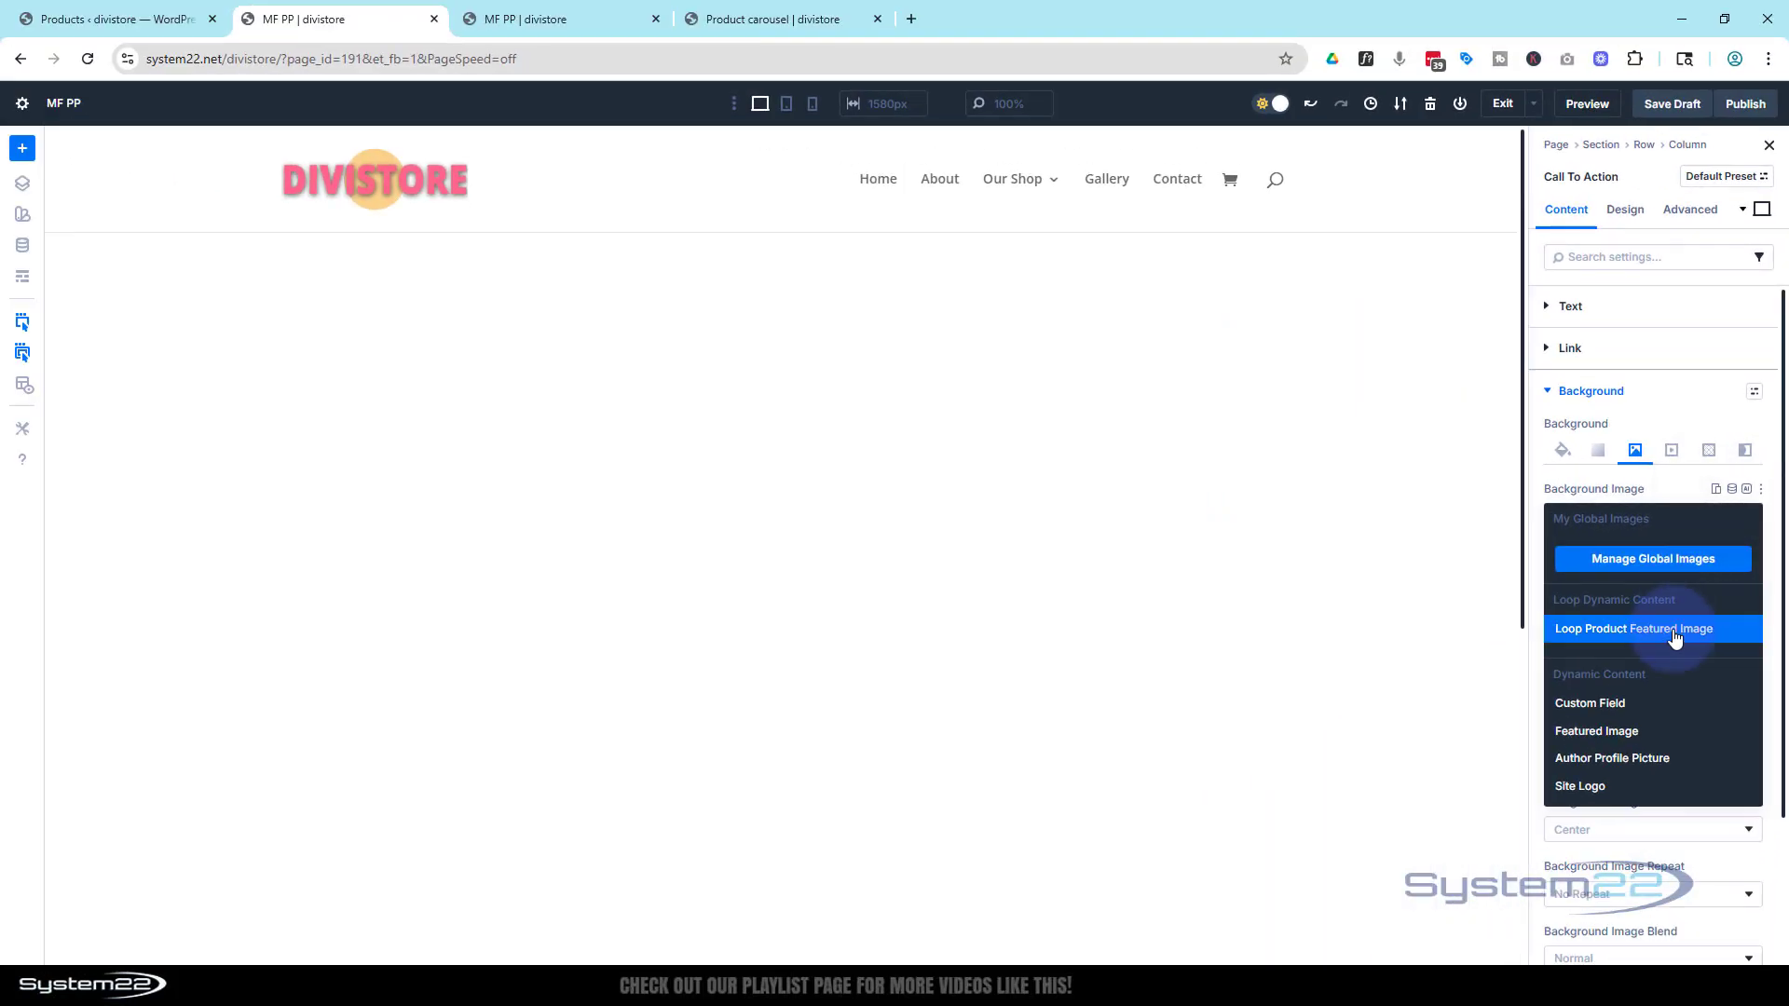
left_click(1674, 630)
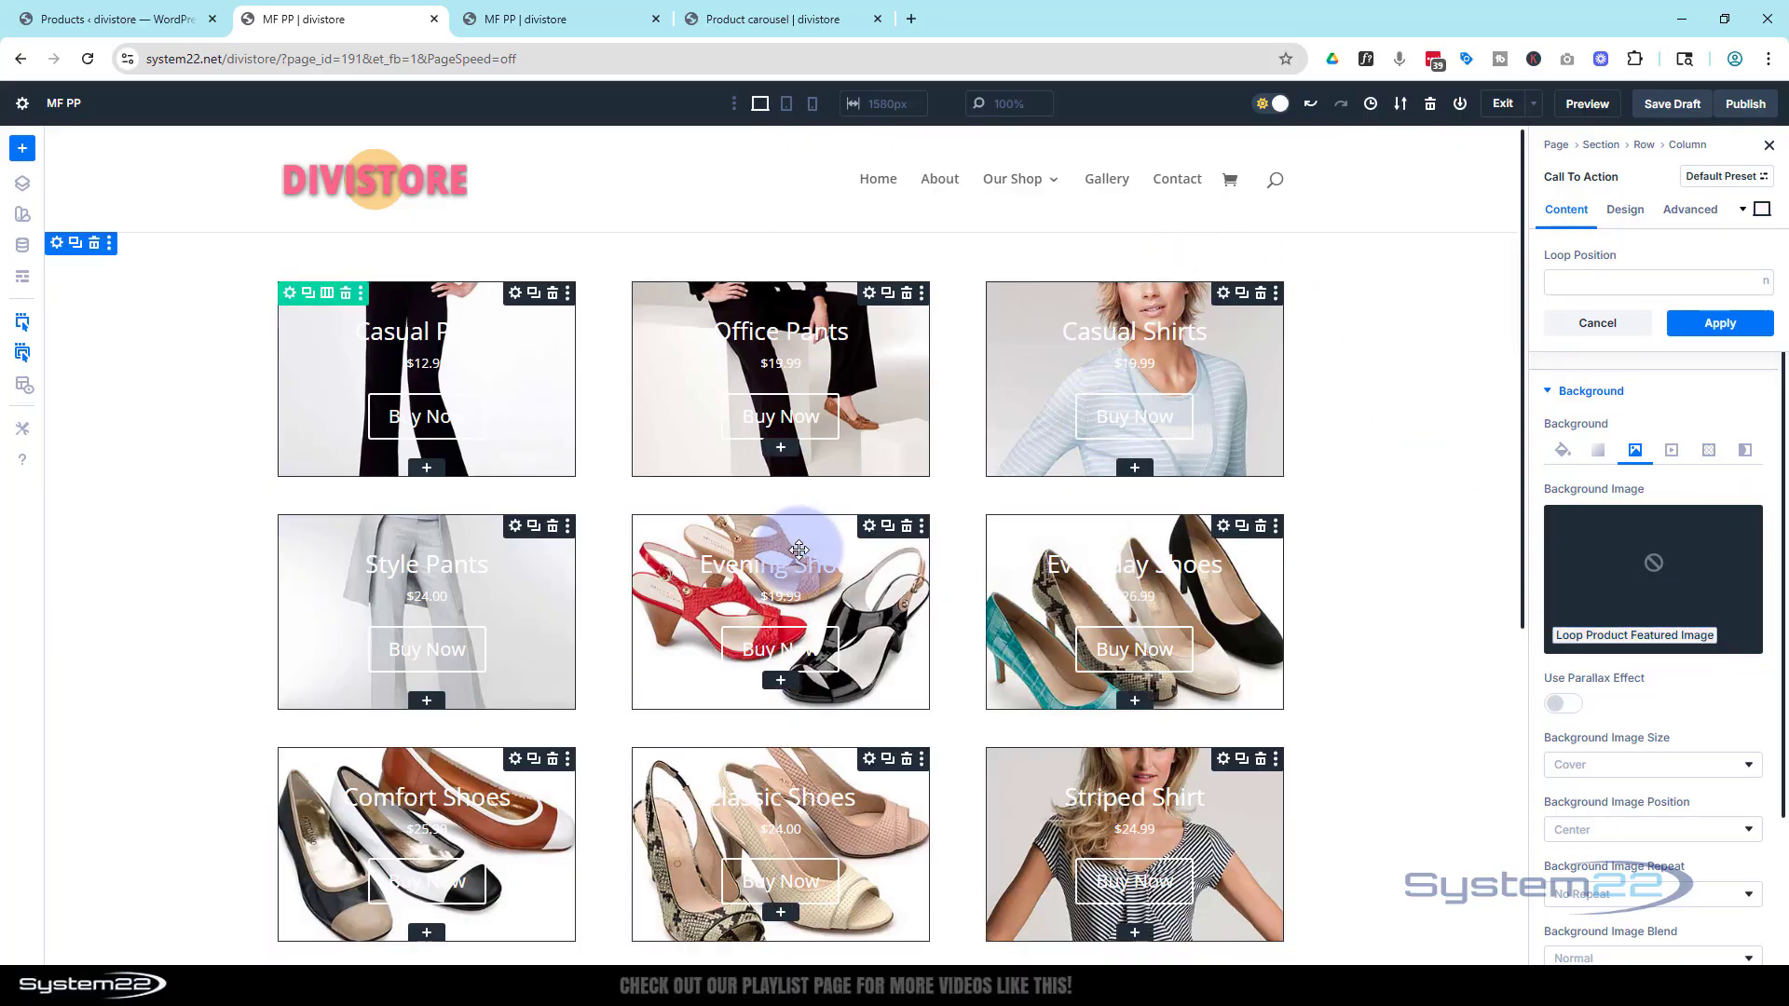
scroll(799, 550, "down", 3)
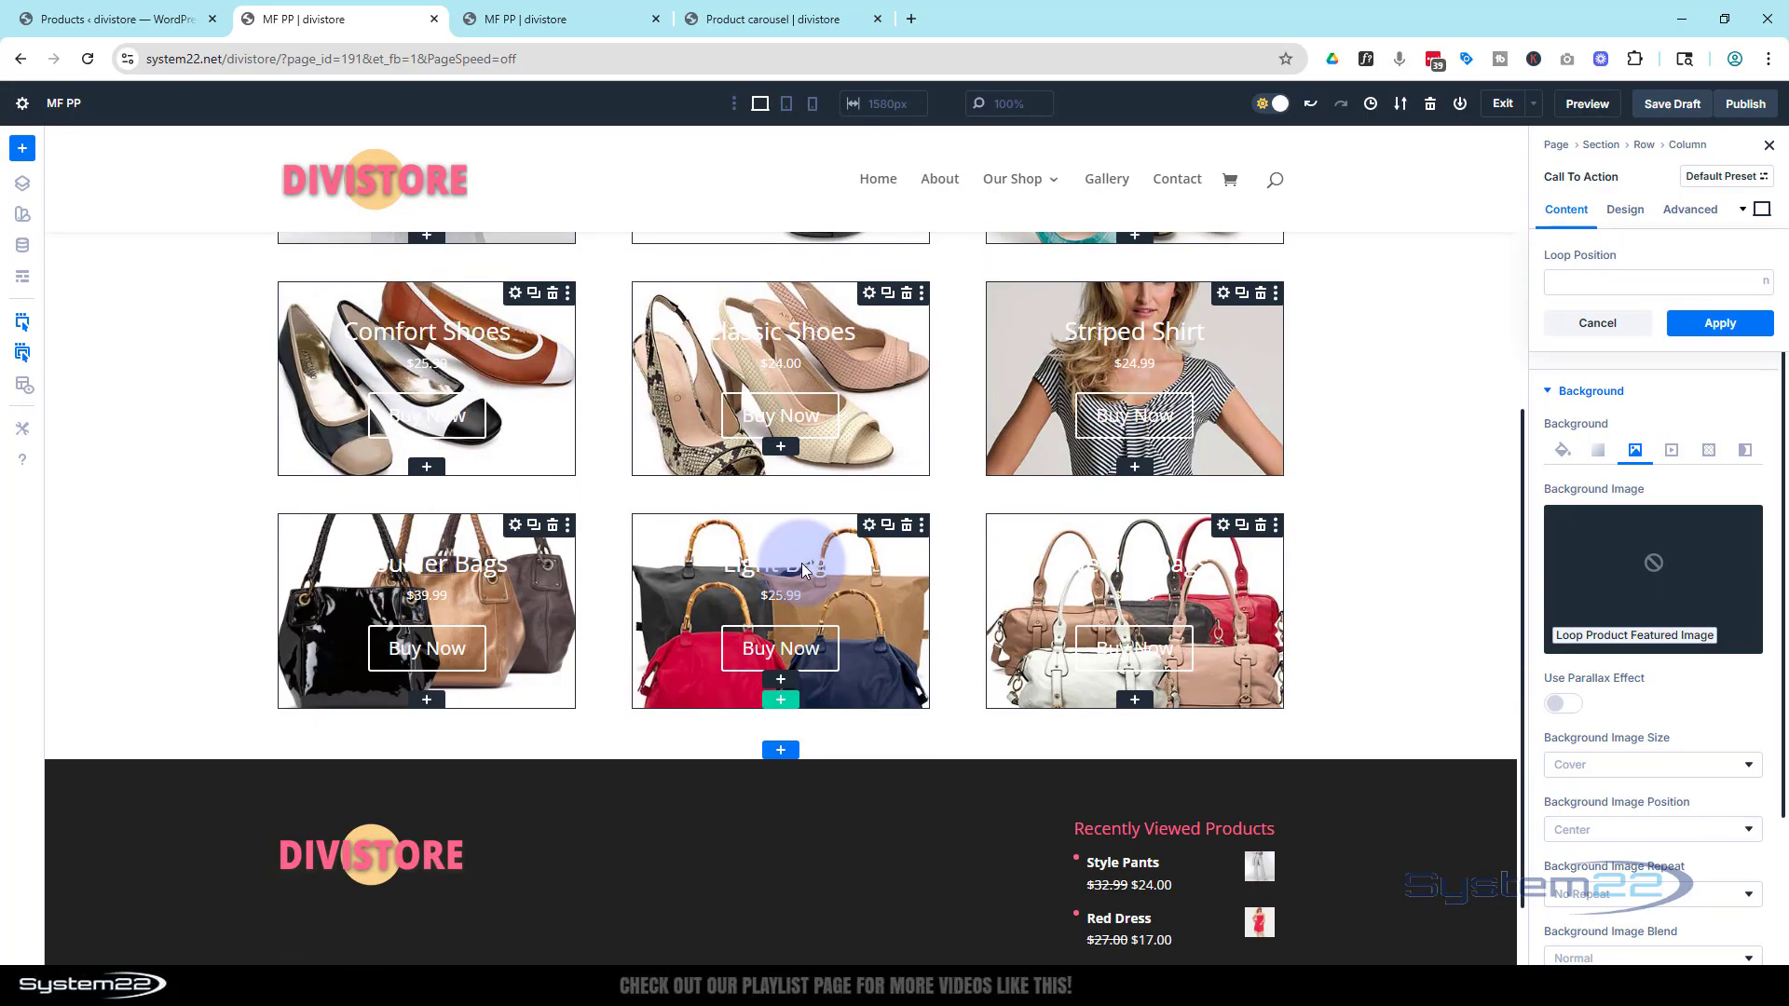
scroll(802, 563, "up", 6)
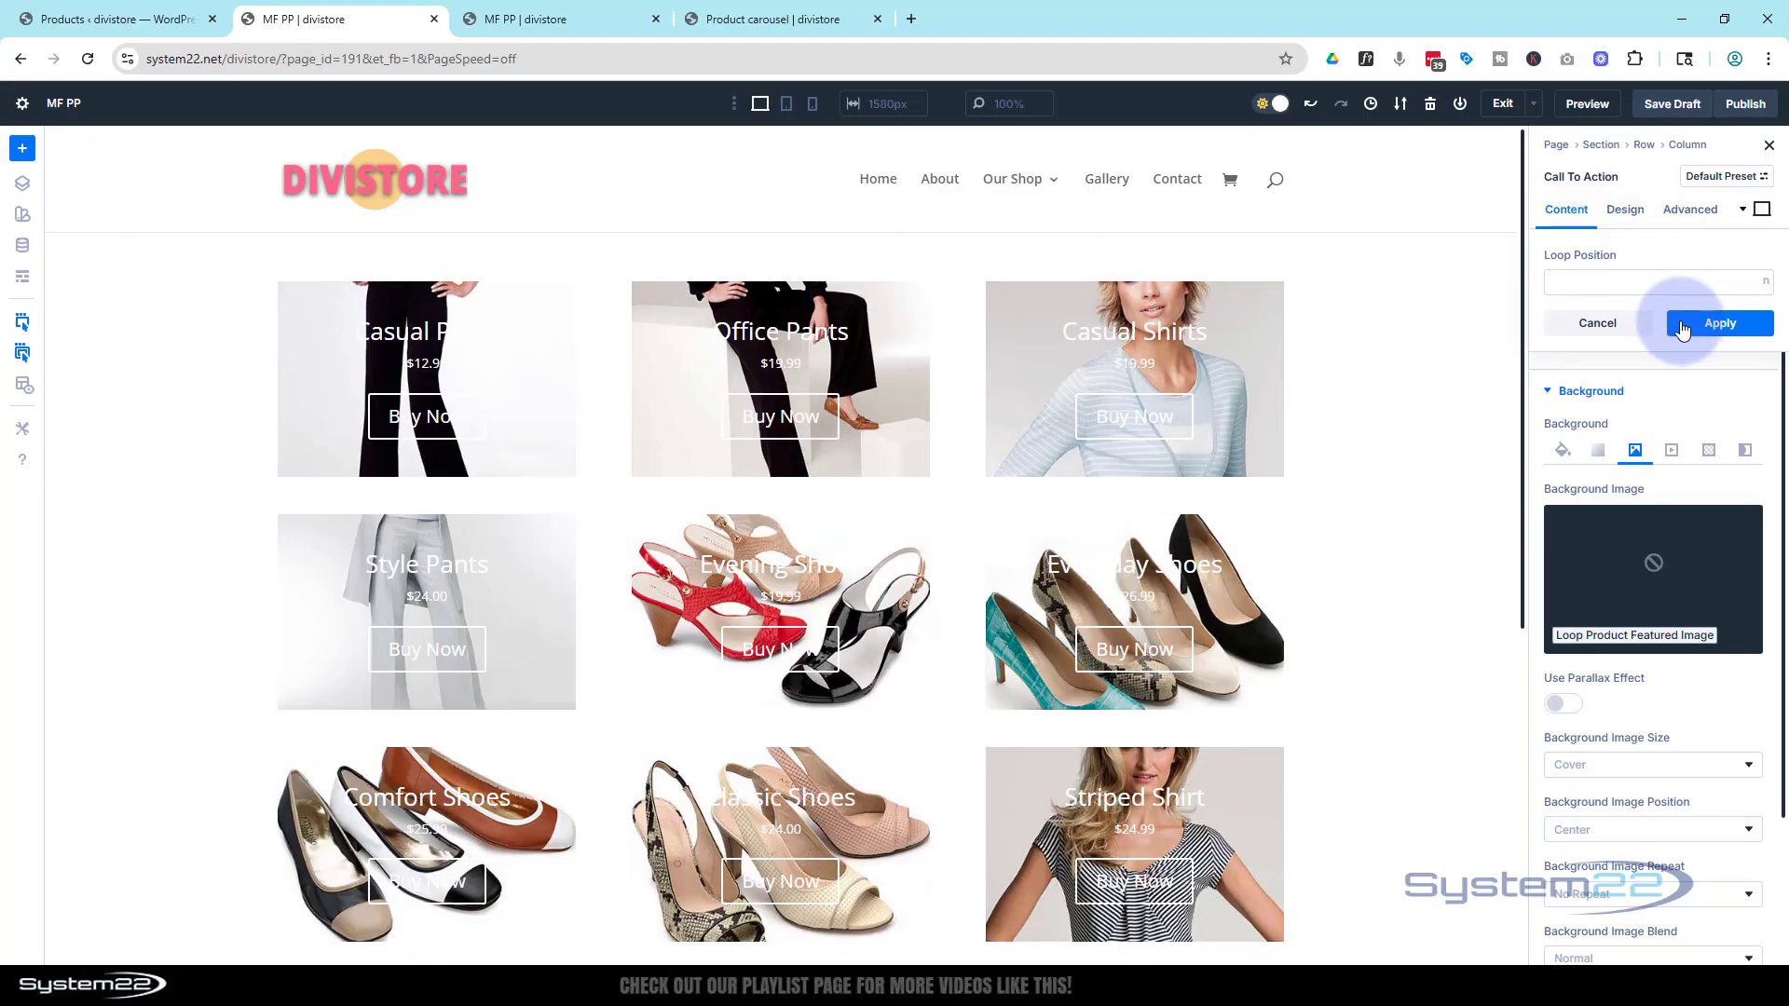
left_click(1720, 324)
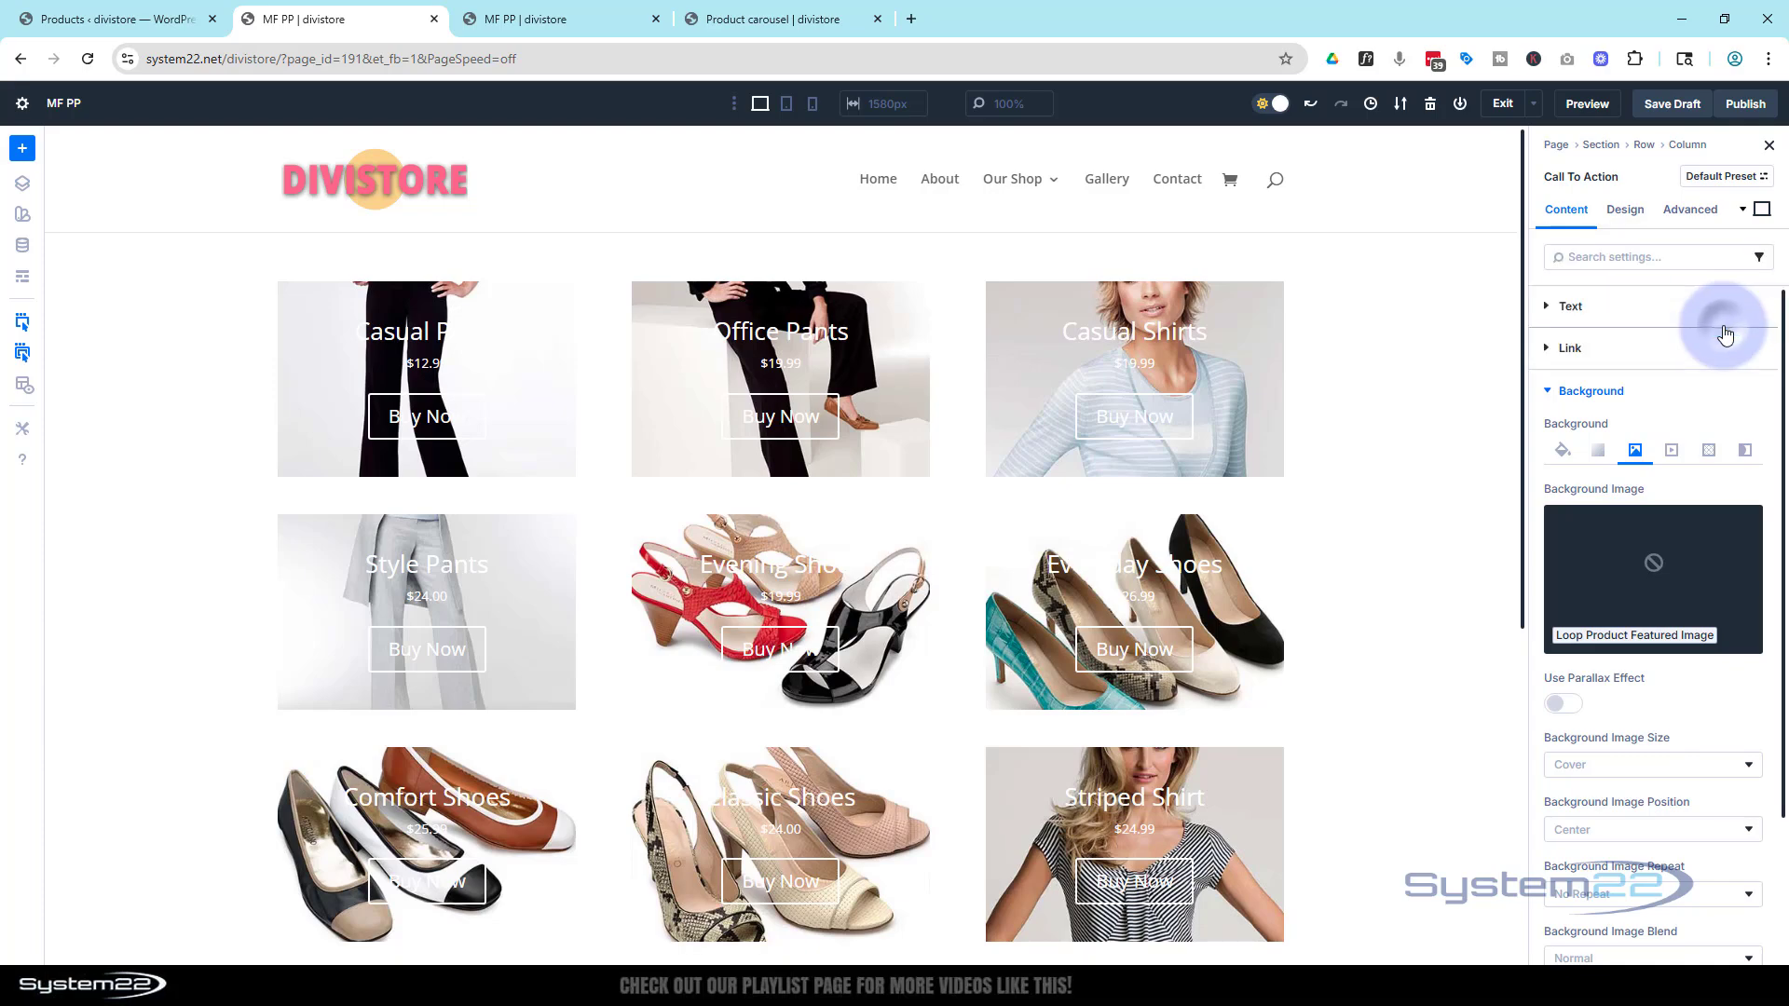
In the design settings, set the module's top padding to 50%
left_click(1625, 210)
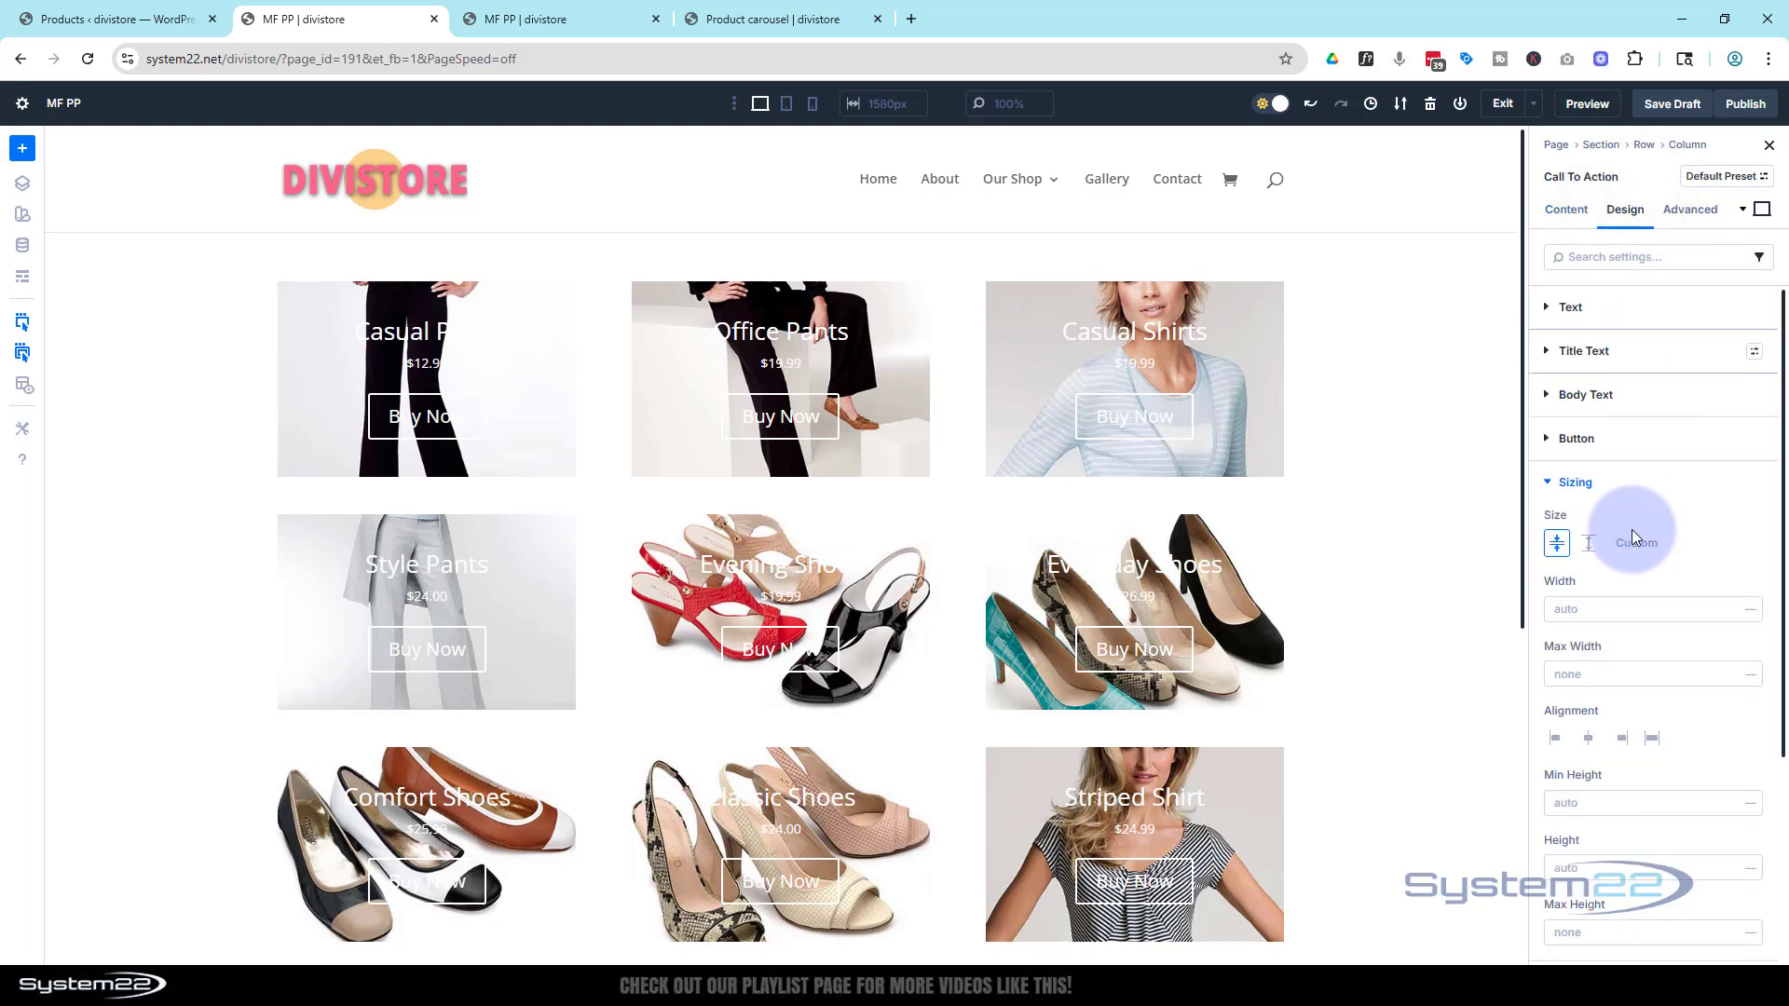
left_click(1551, 482)
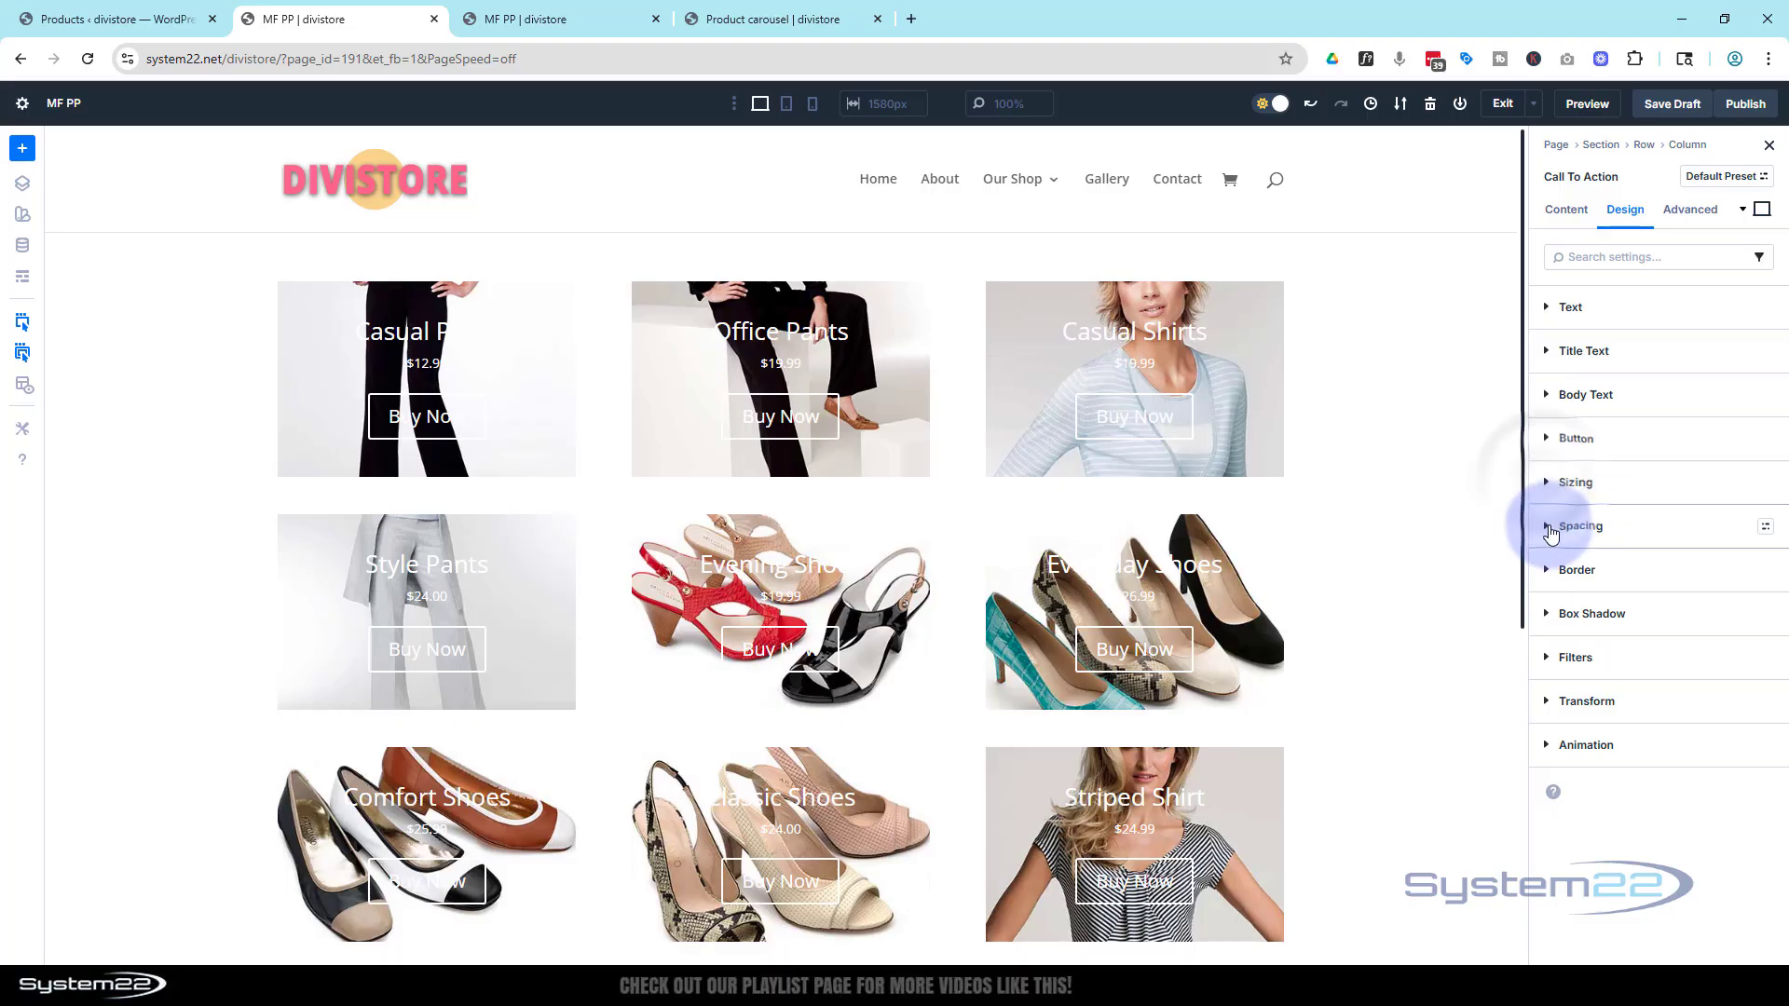
left_click(1550, 528)
left_click(1574, 731)
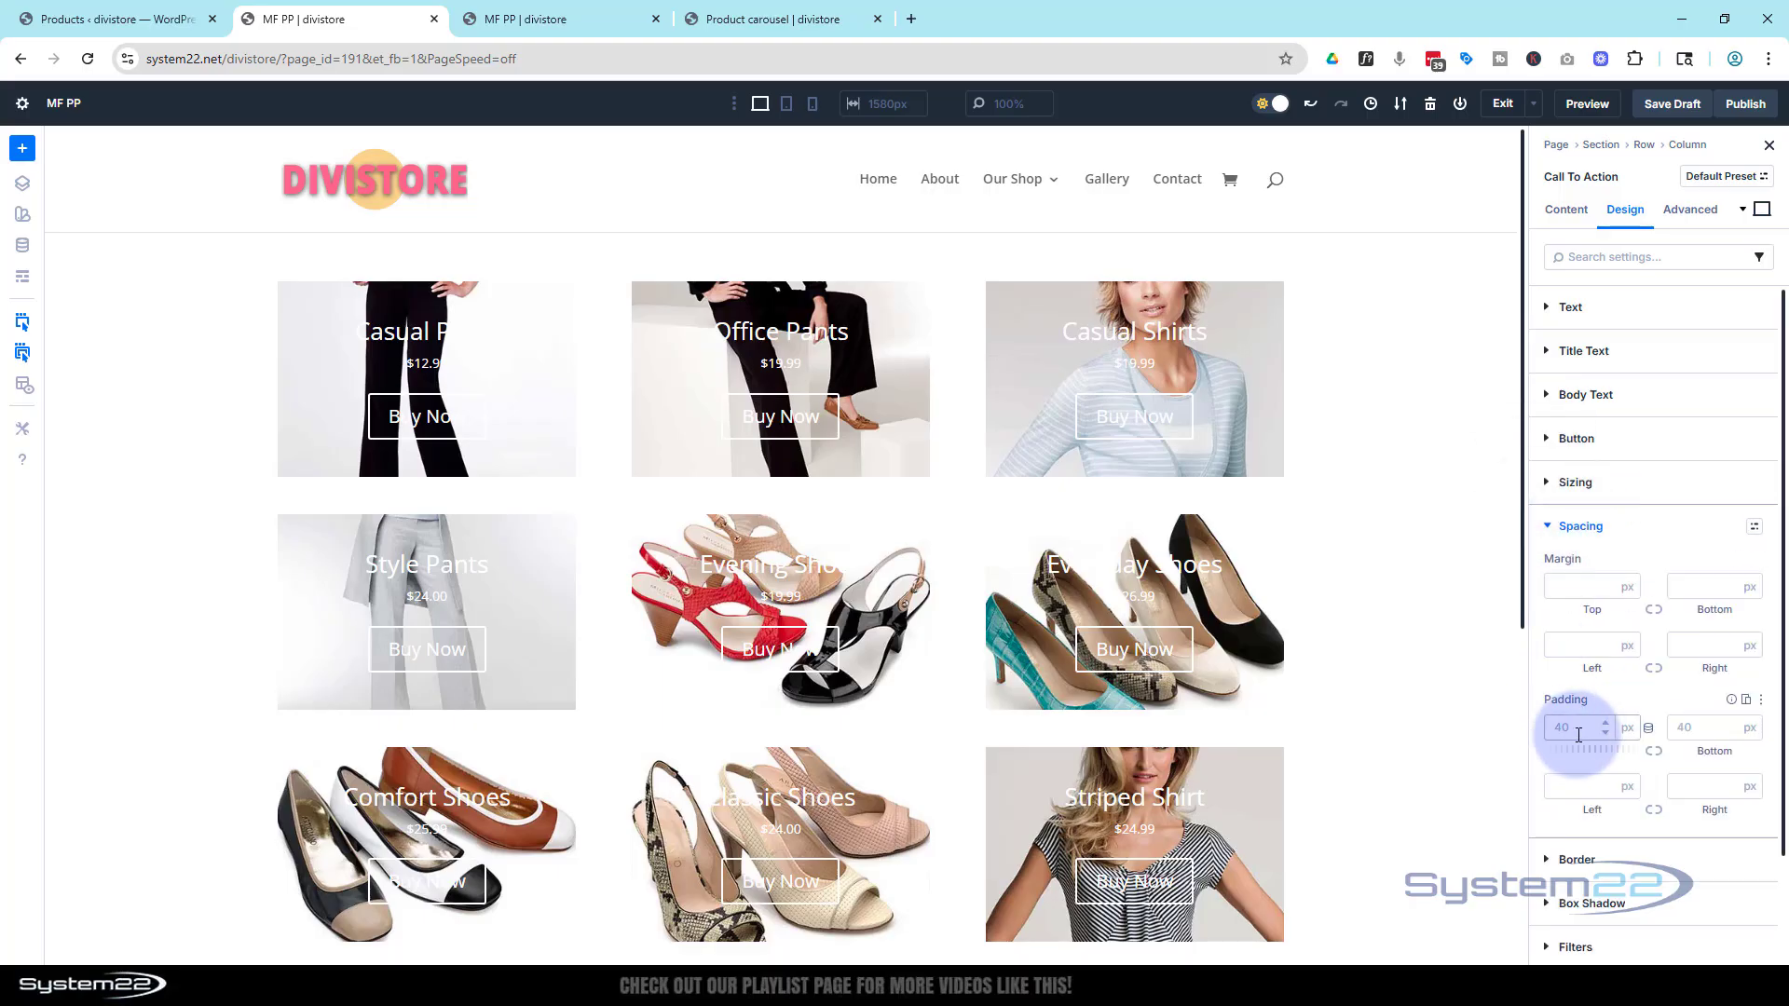
left_click(1576, 729)
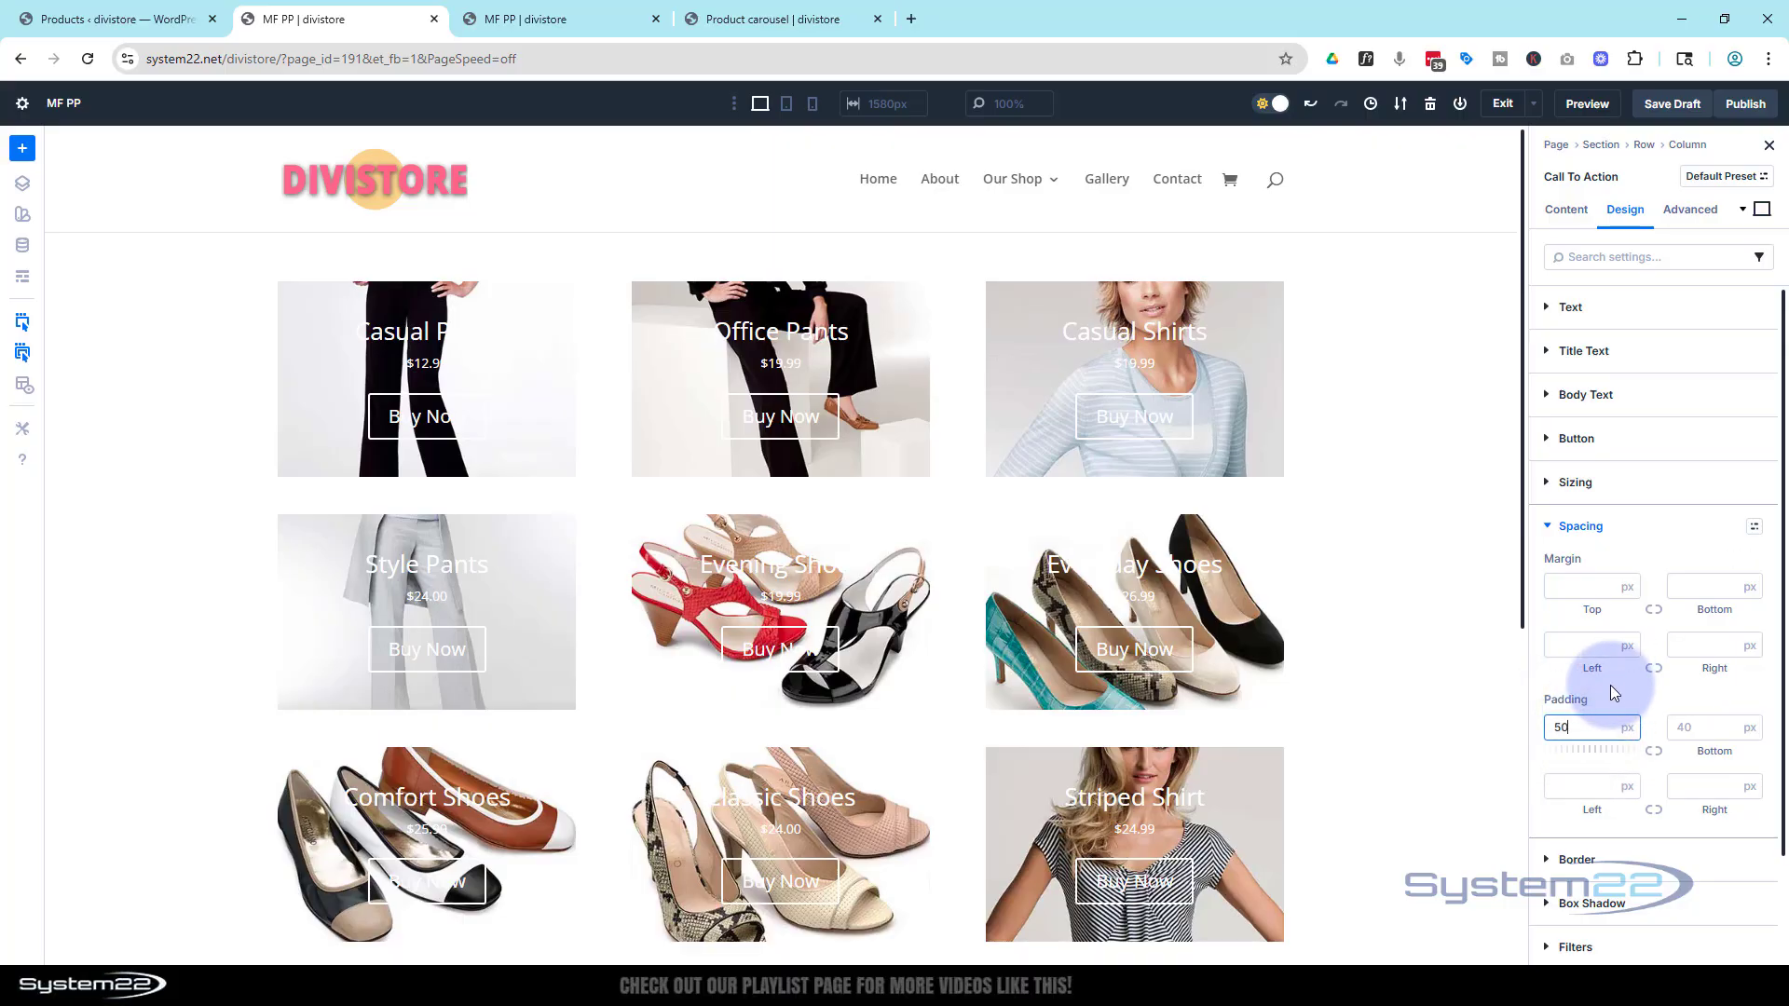
left_click(1606, 701)
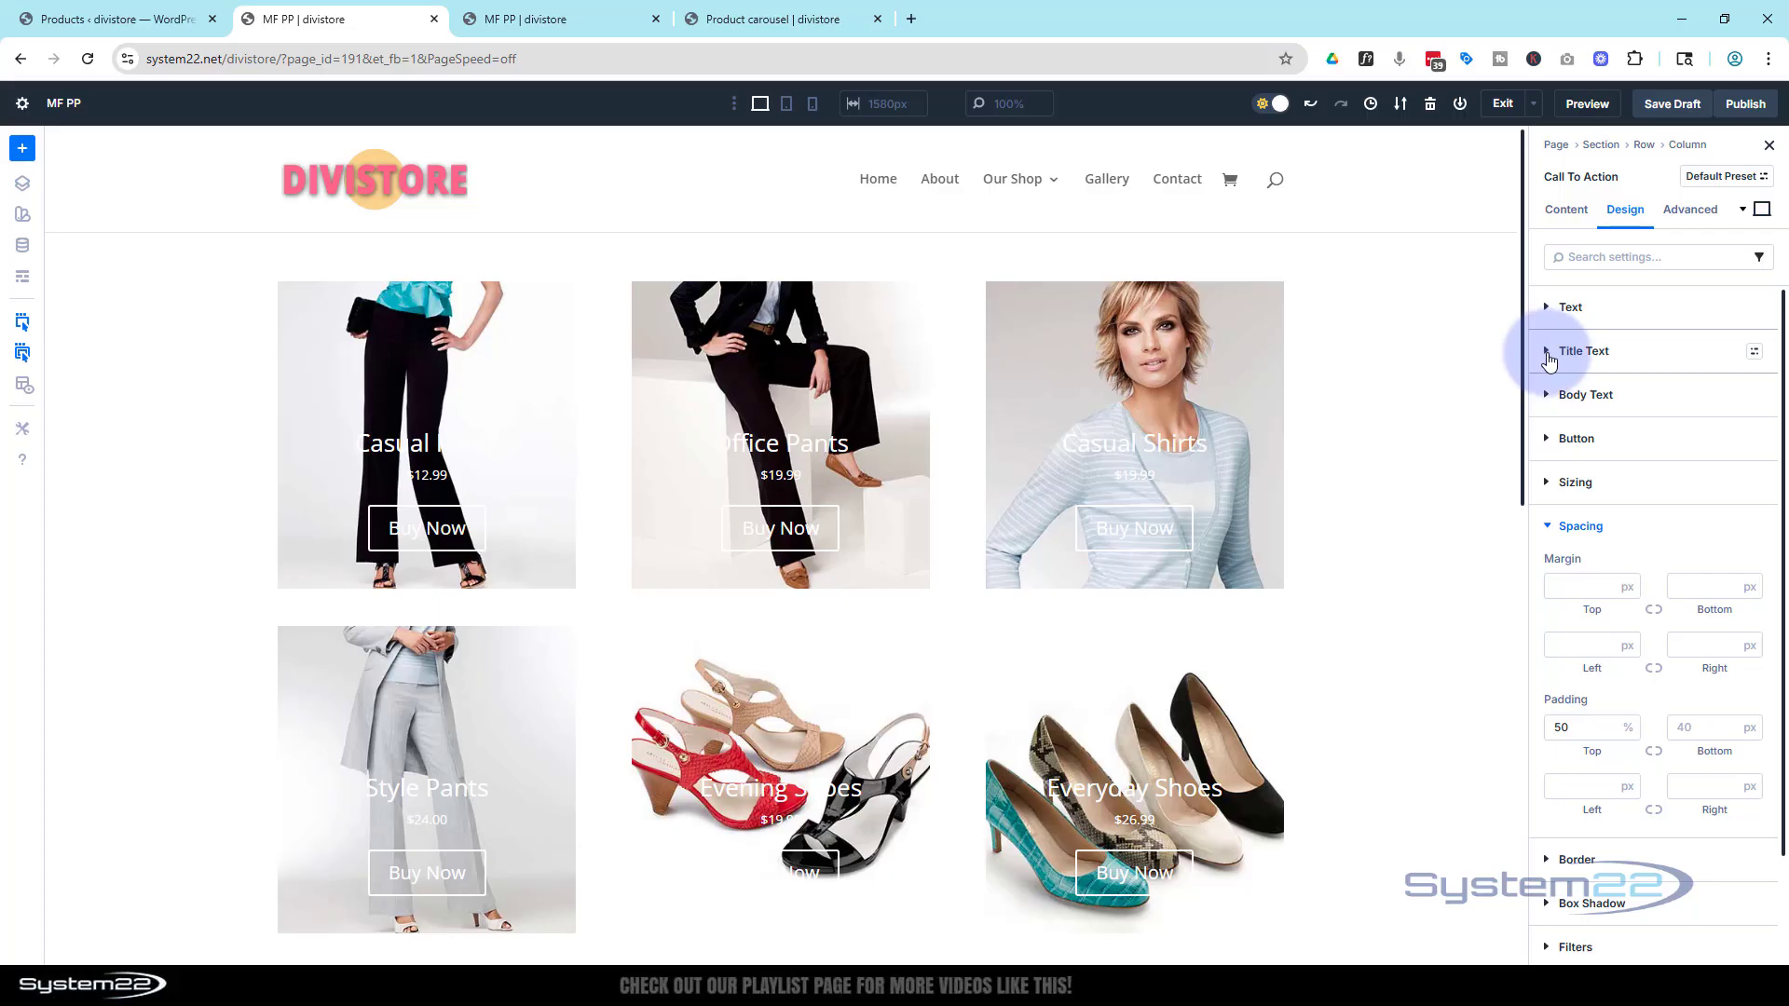
Style the title text as Semi Bold, uppercase, with a 22 px text size
left_click(1549, 354)
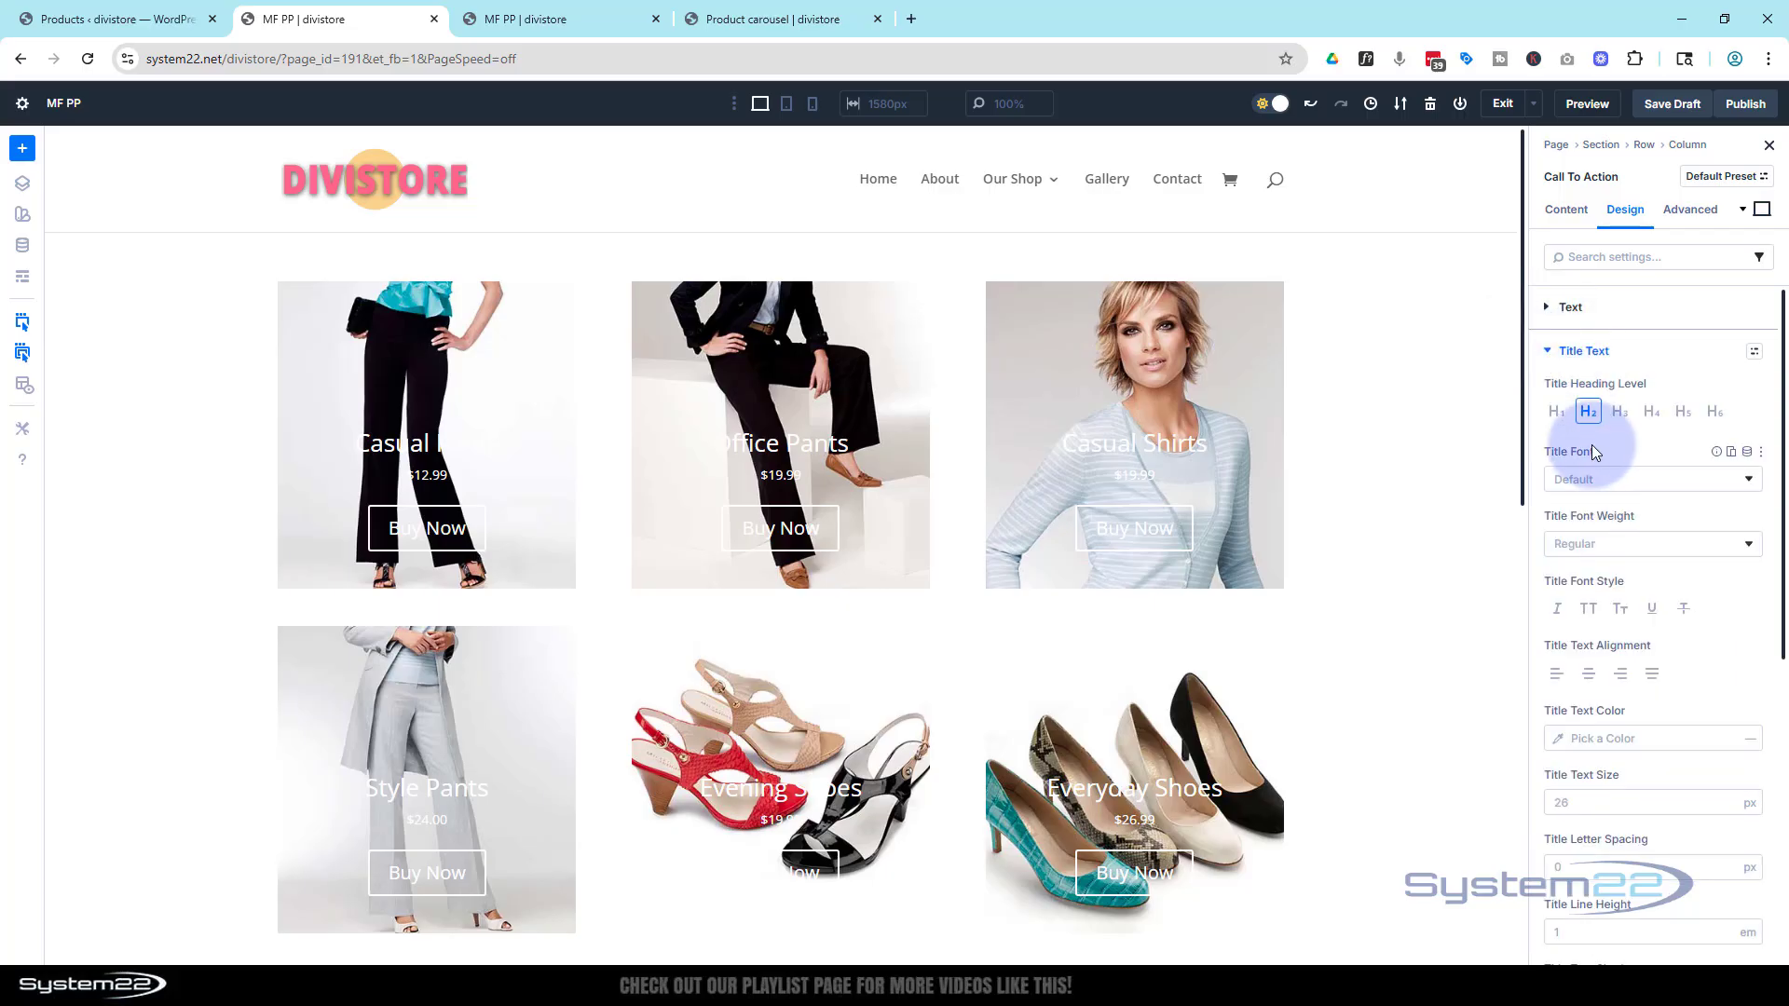
left_click(1618, 548)
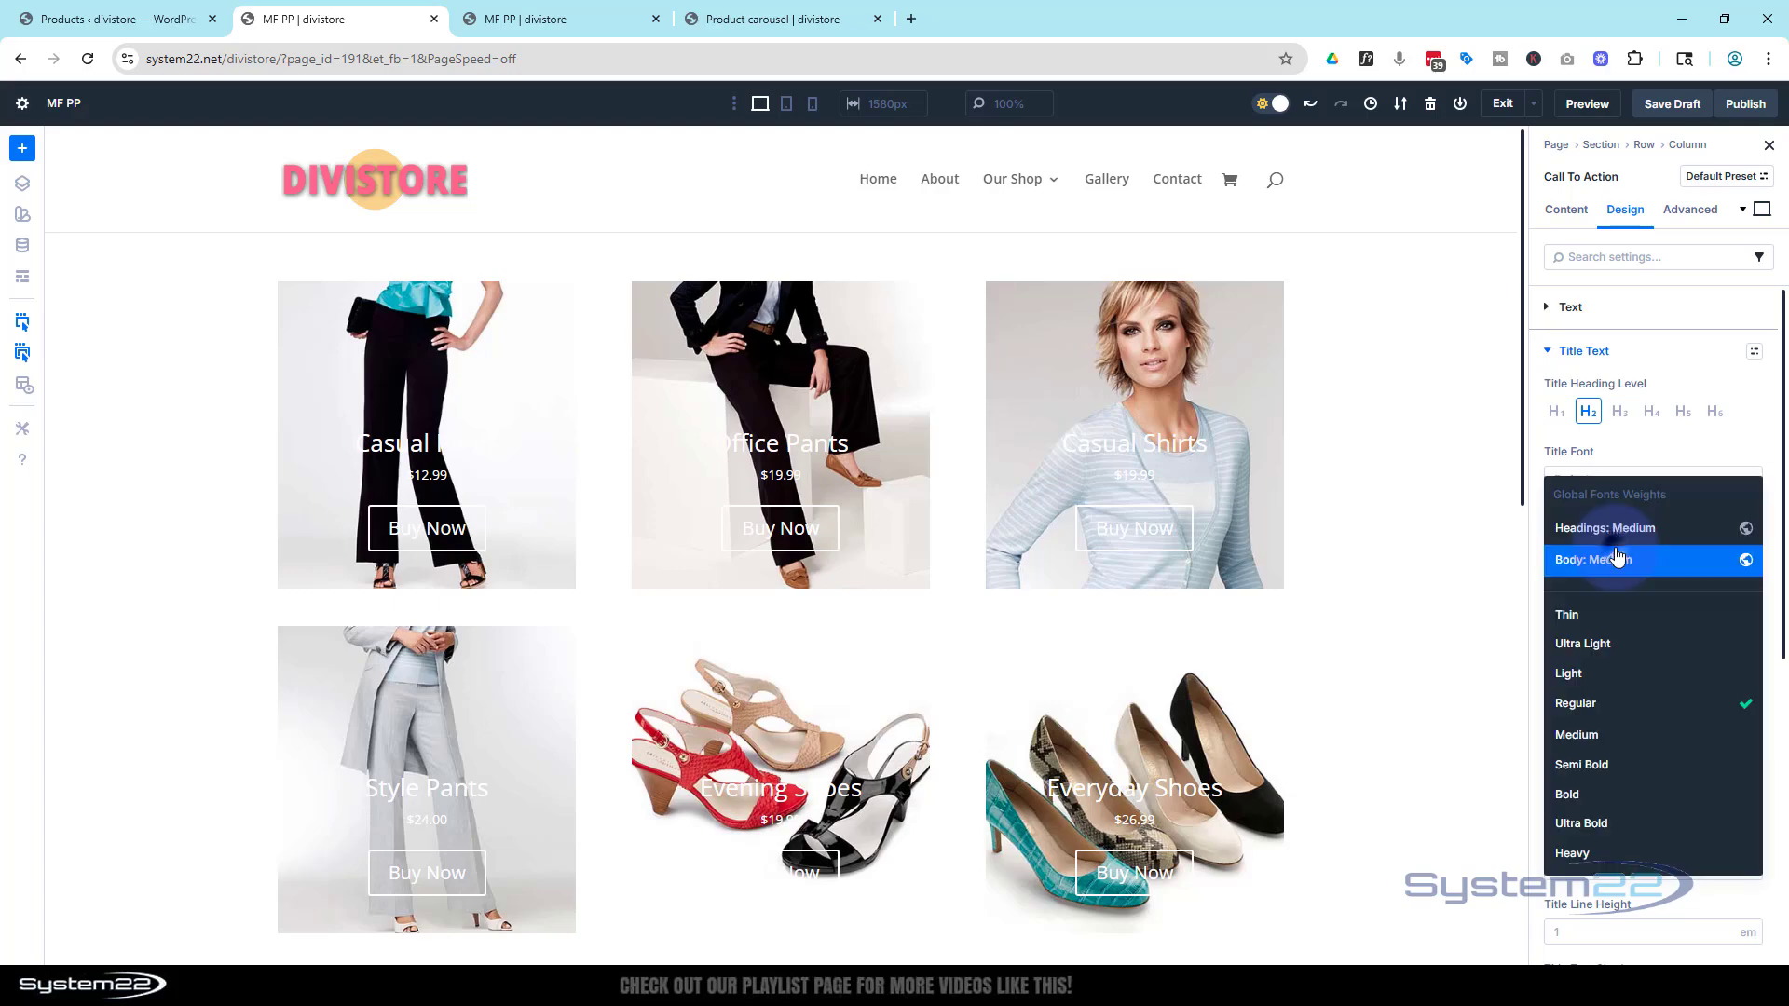
left_click(1617, 765)
left_click(1595, 608)
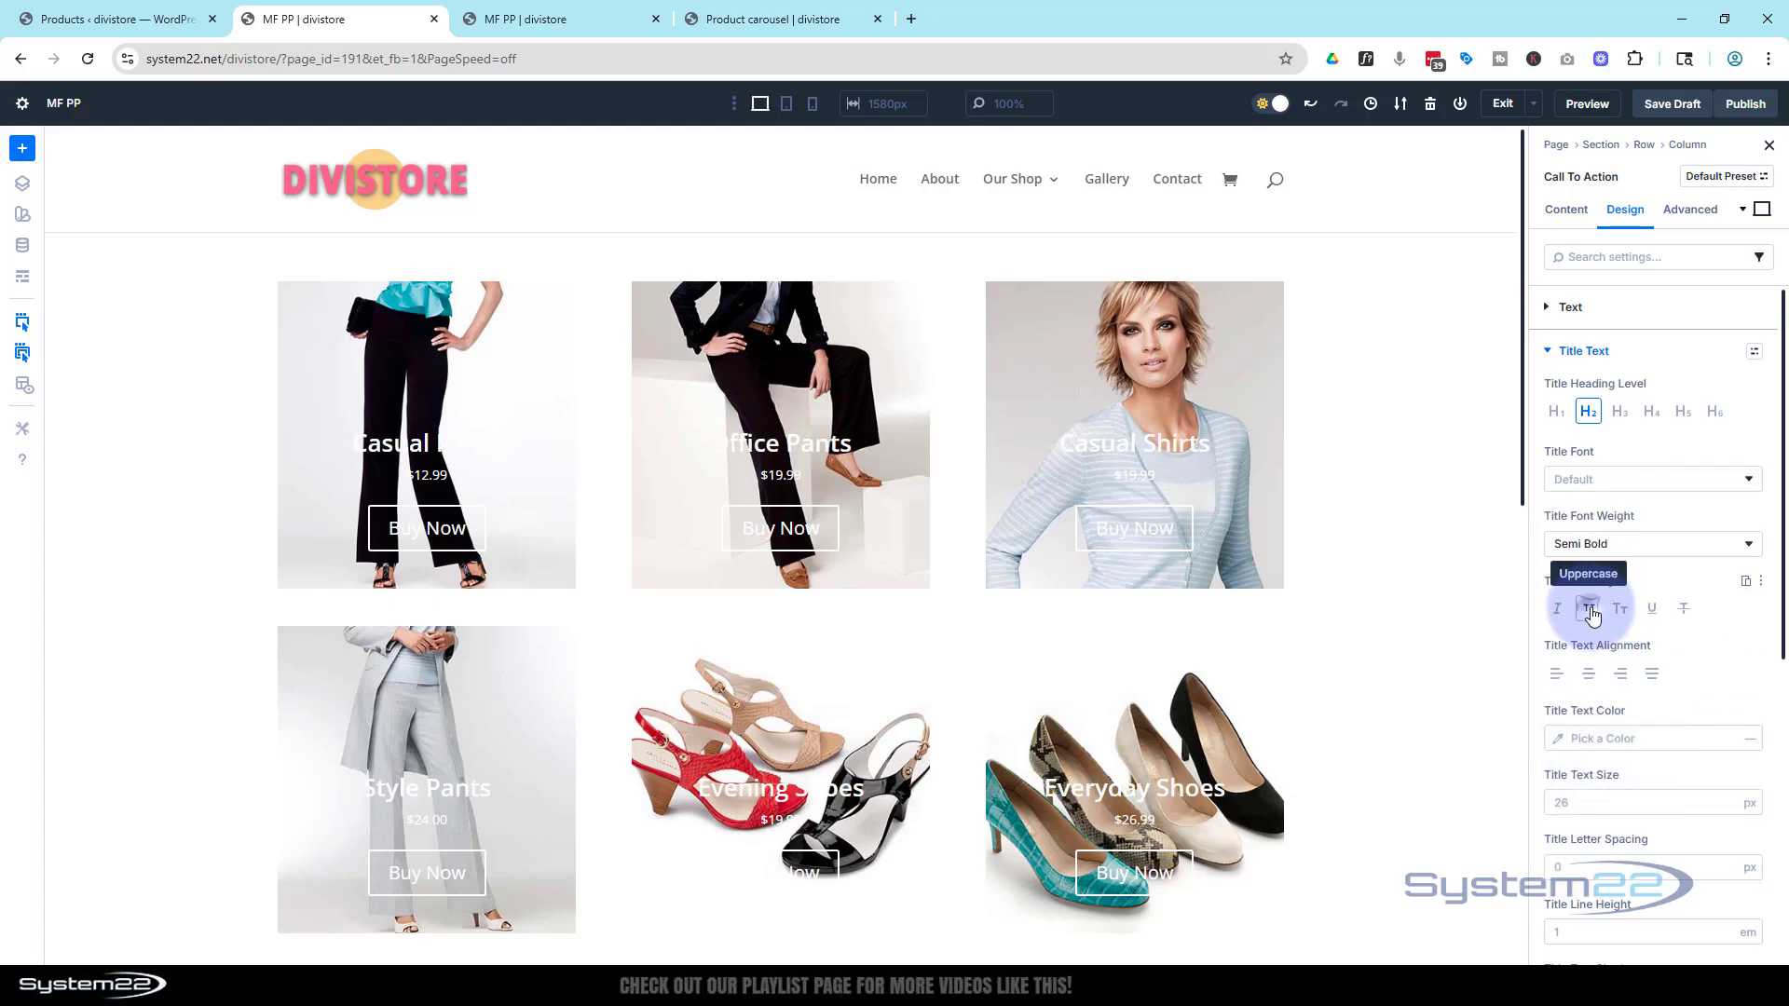
left_click(1567, 802)
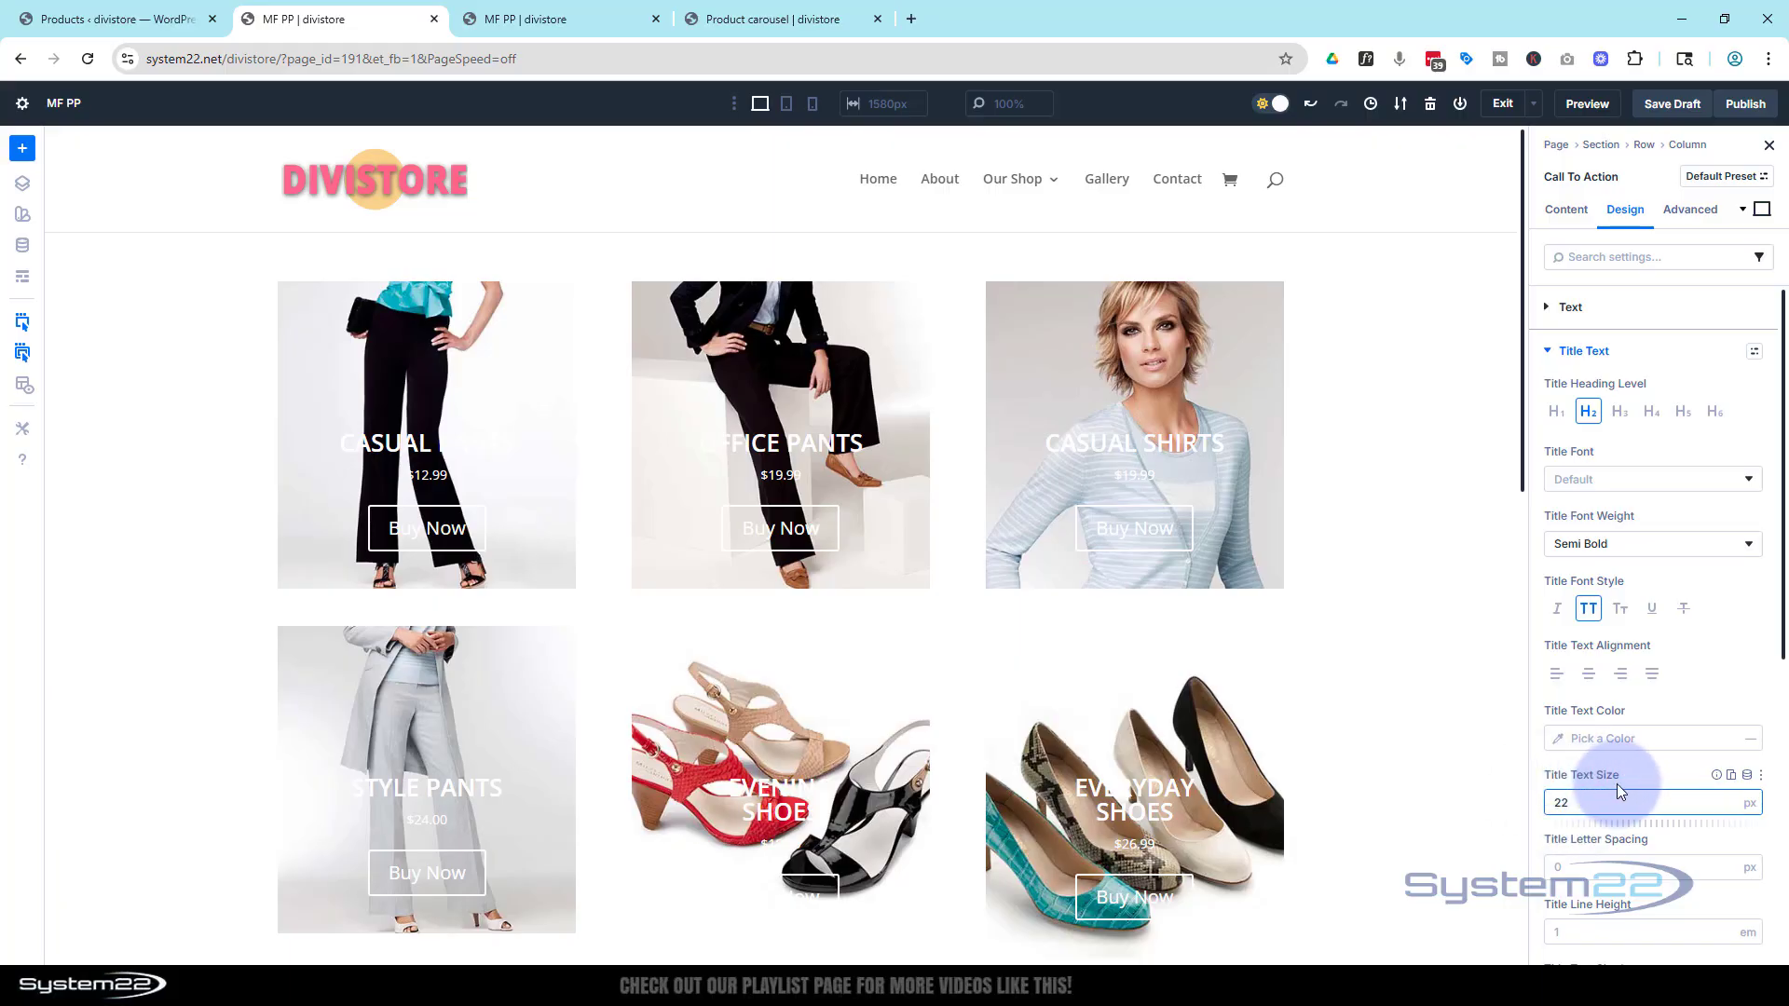
left_click(1648, 774)
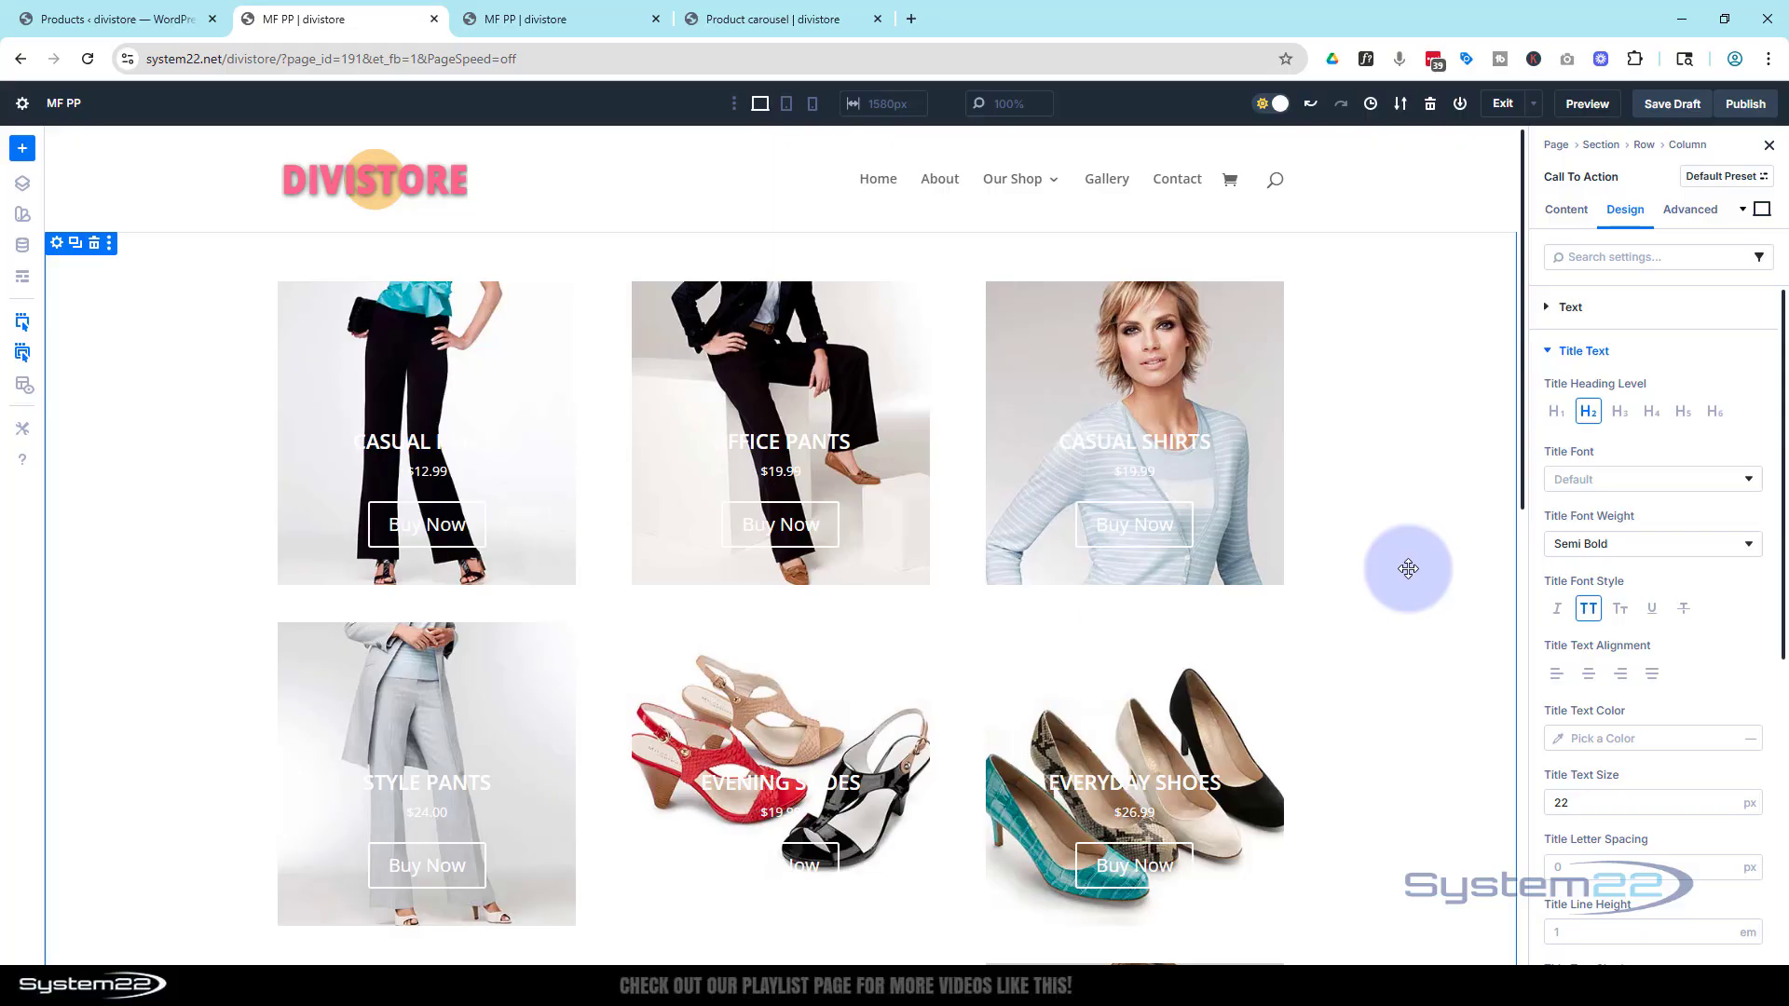
Set the body text font weight to Bold and its style to uppercase
left_click(1547, 354)
left_click(1549, 397)
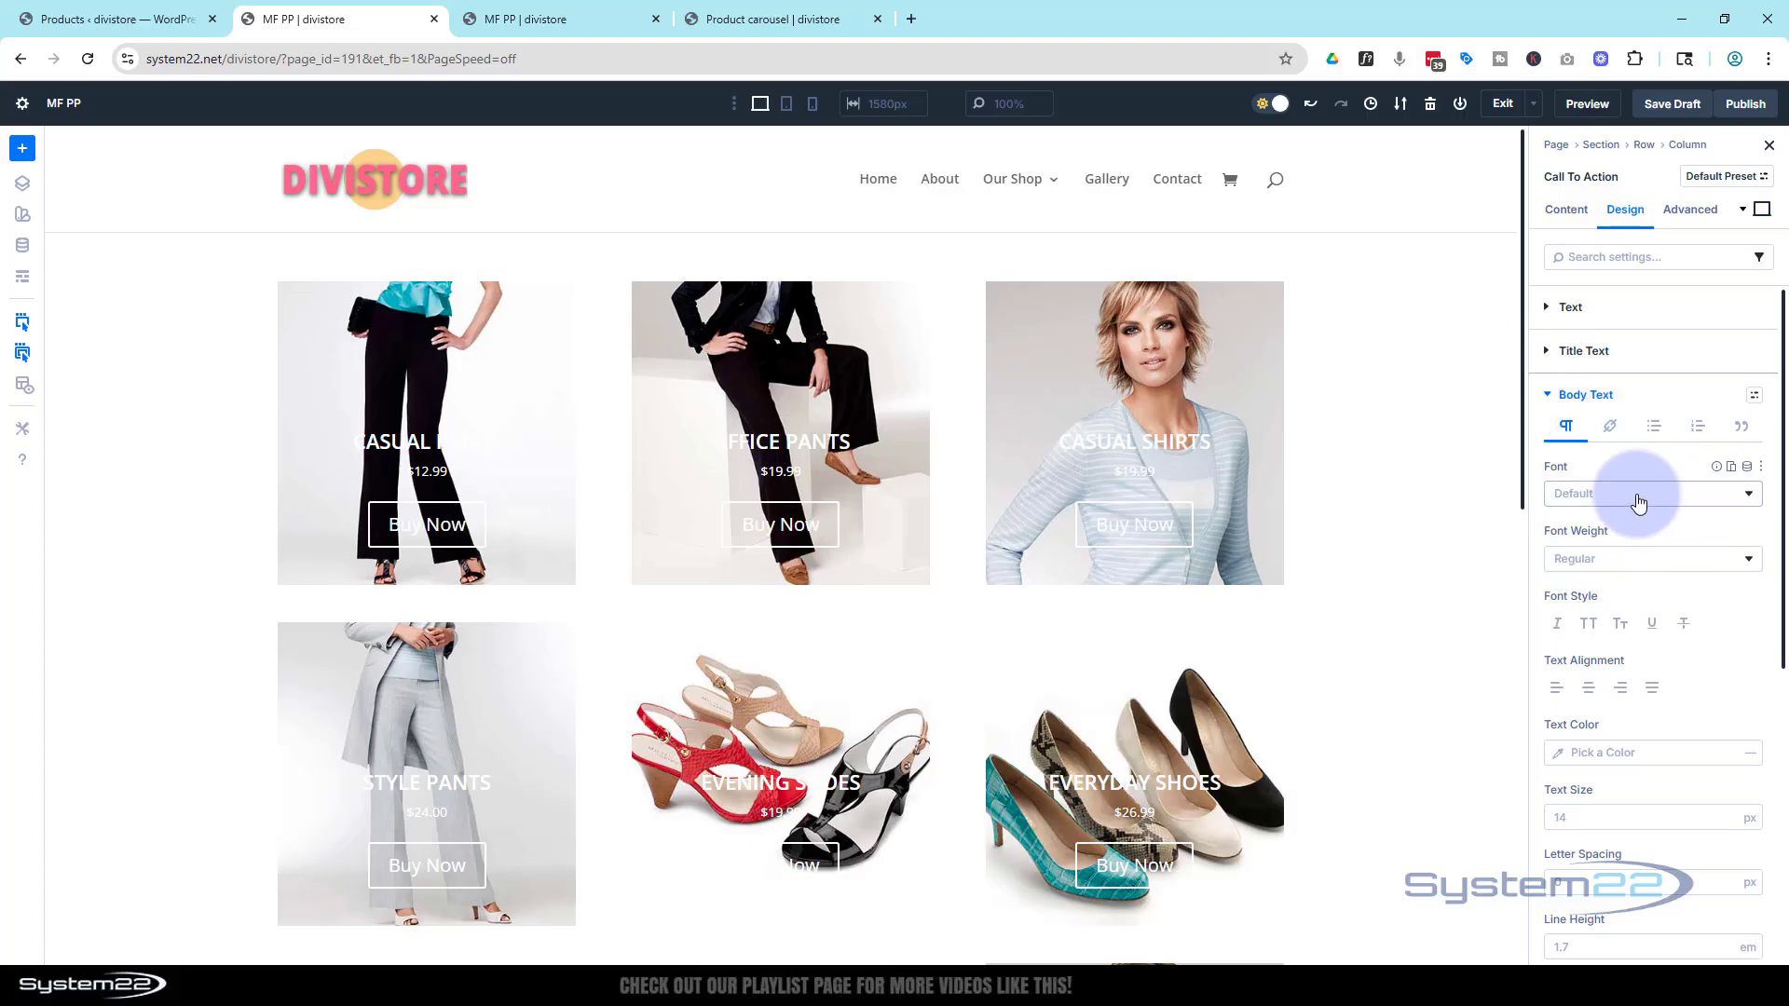
left_click(1630, 559)
left_click(1617, 798)
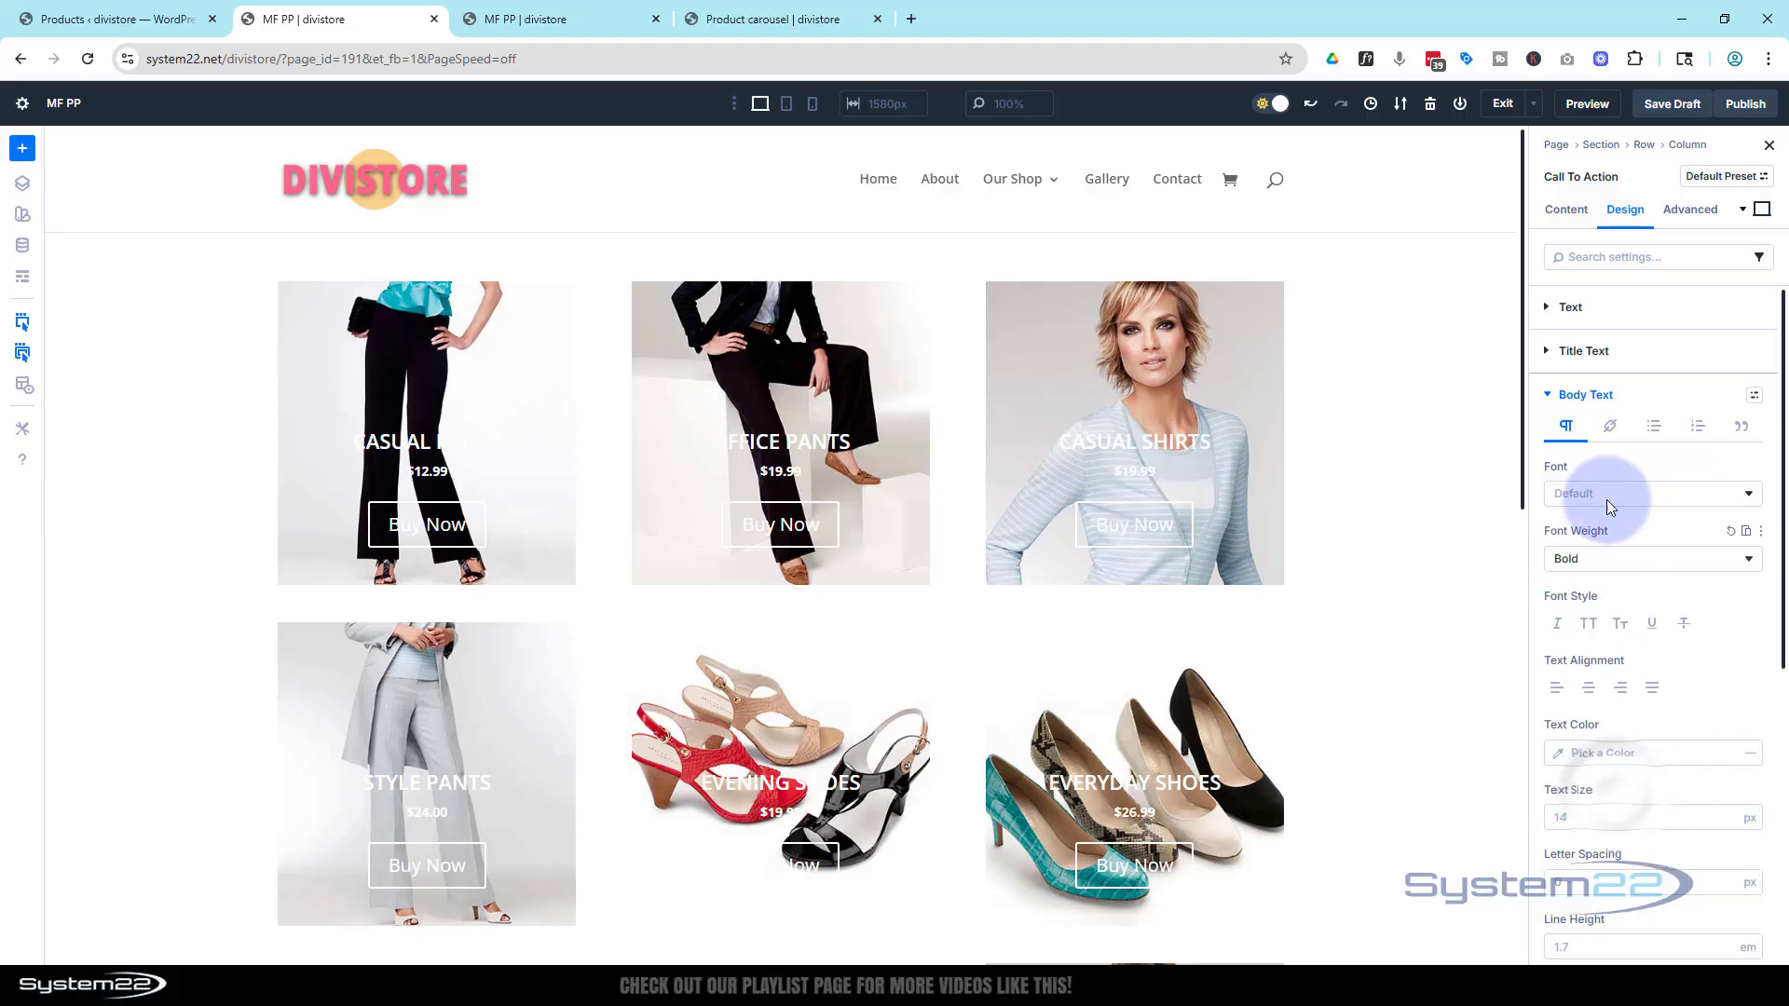
left_click(1610, 501)
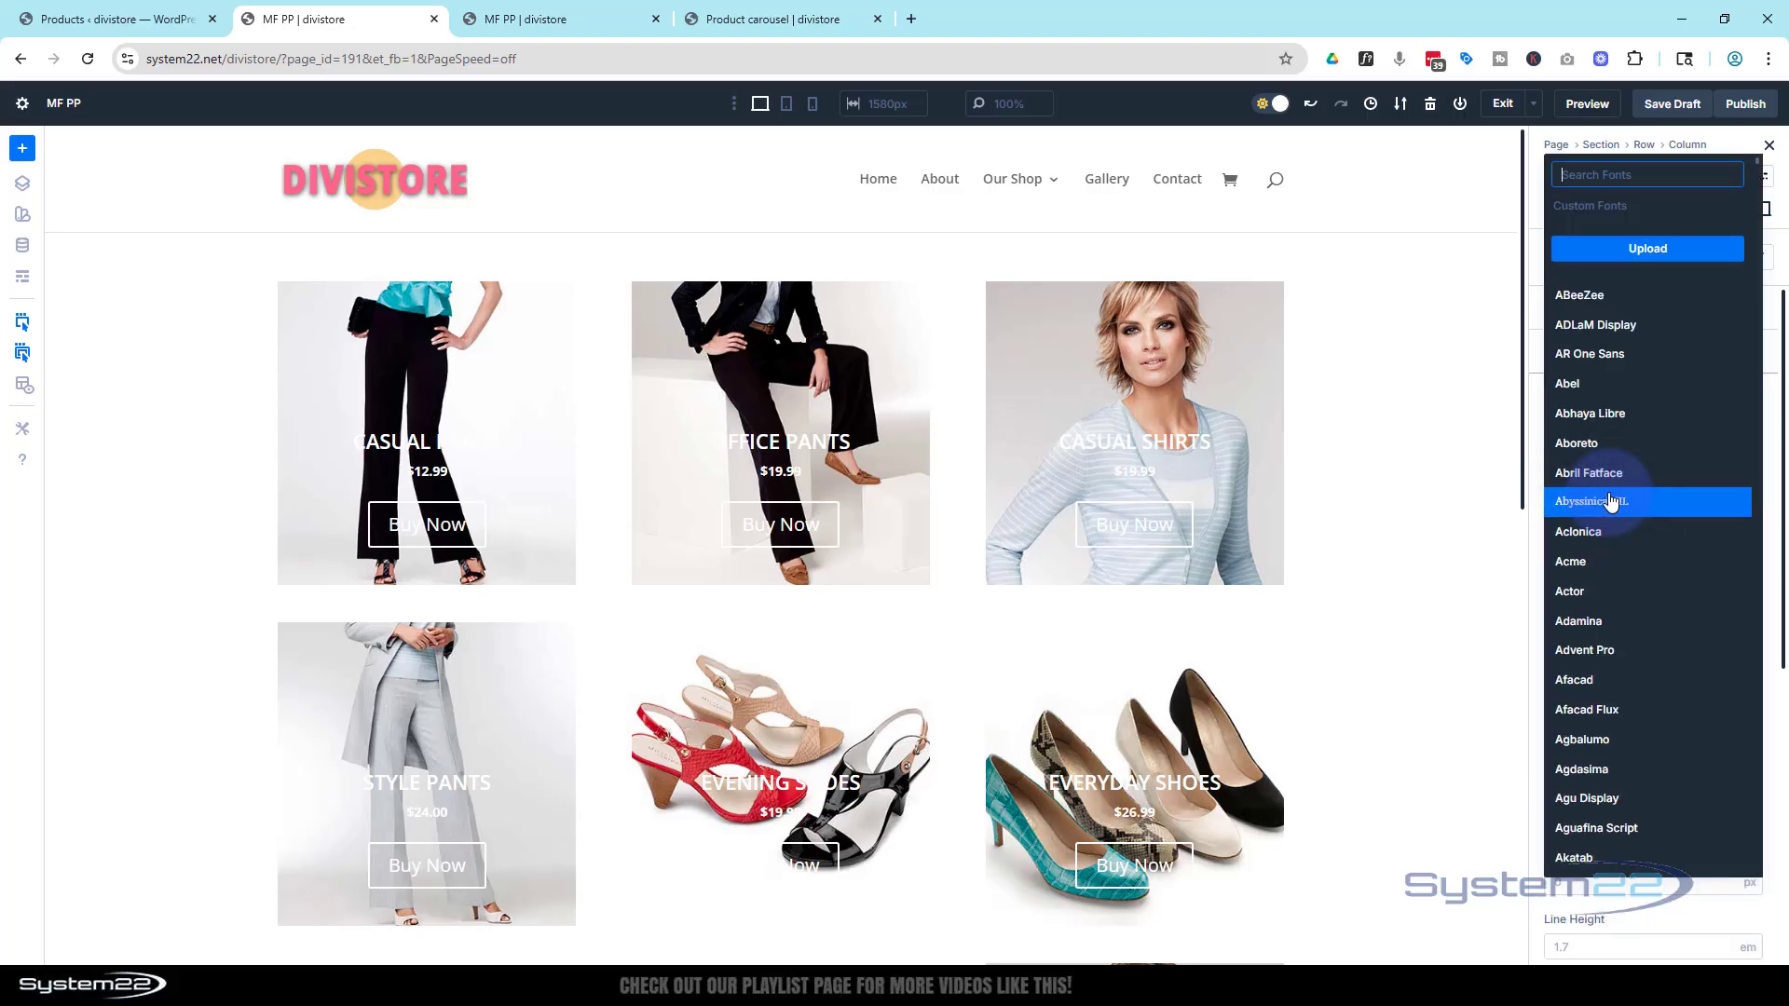
left_click(1534, 254)
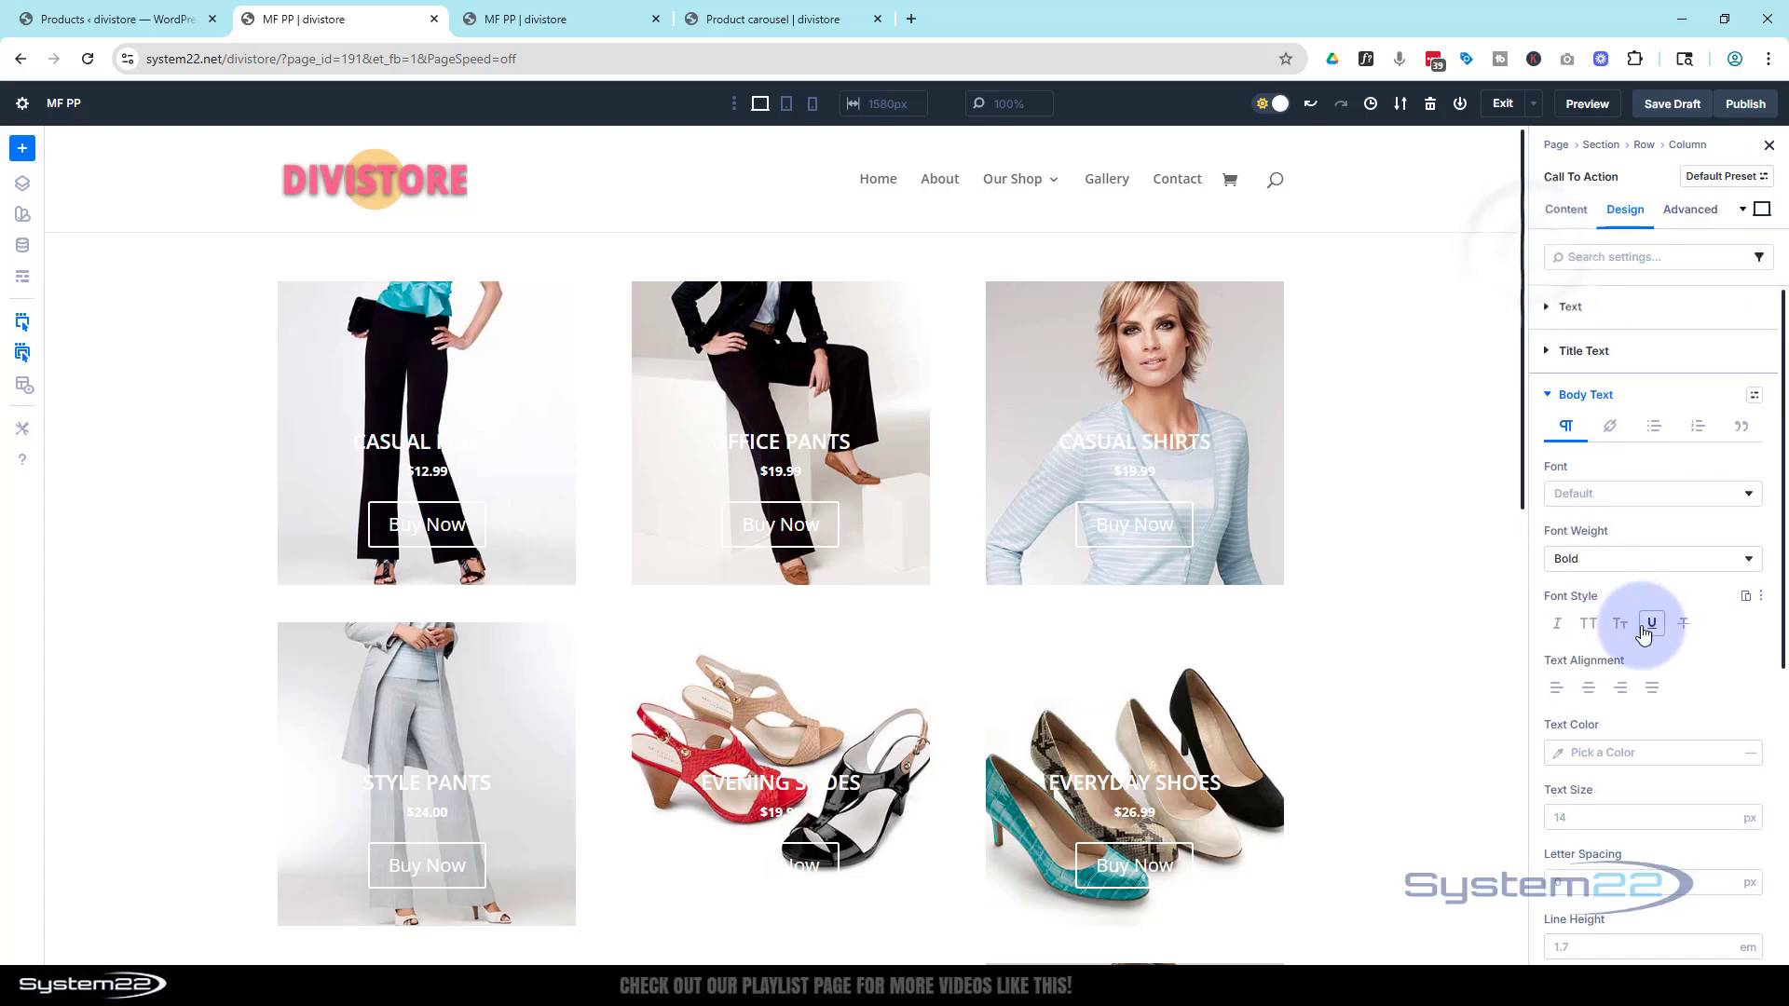
left_click(1590, 630)
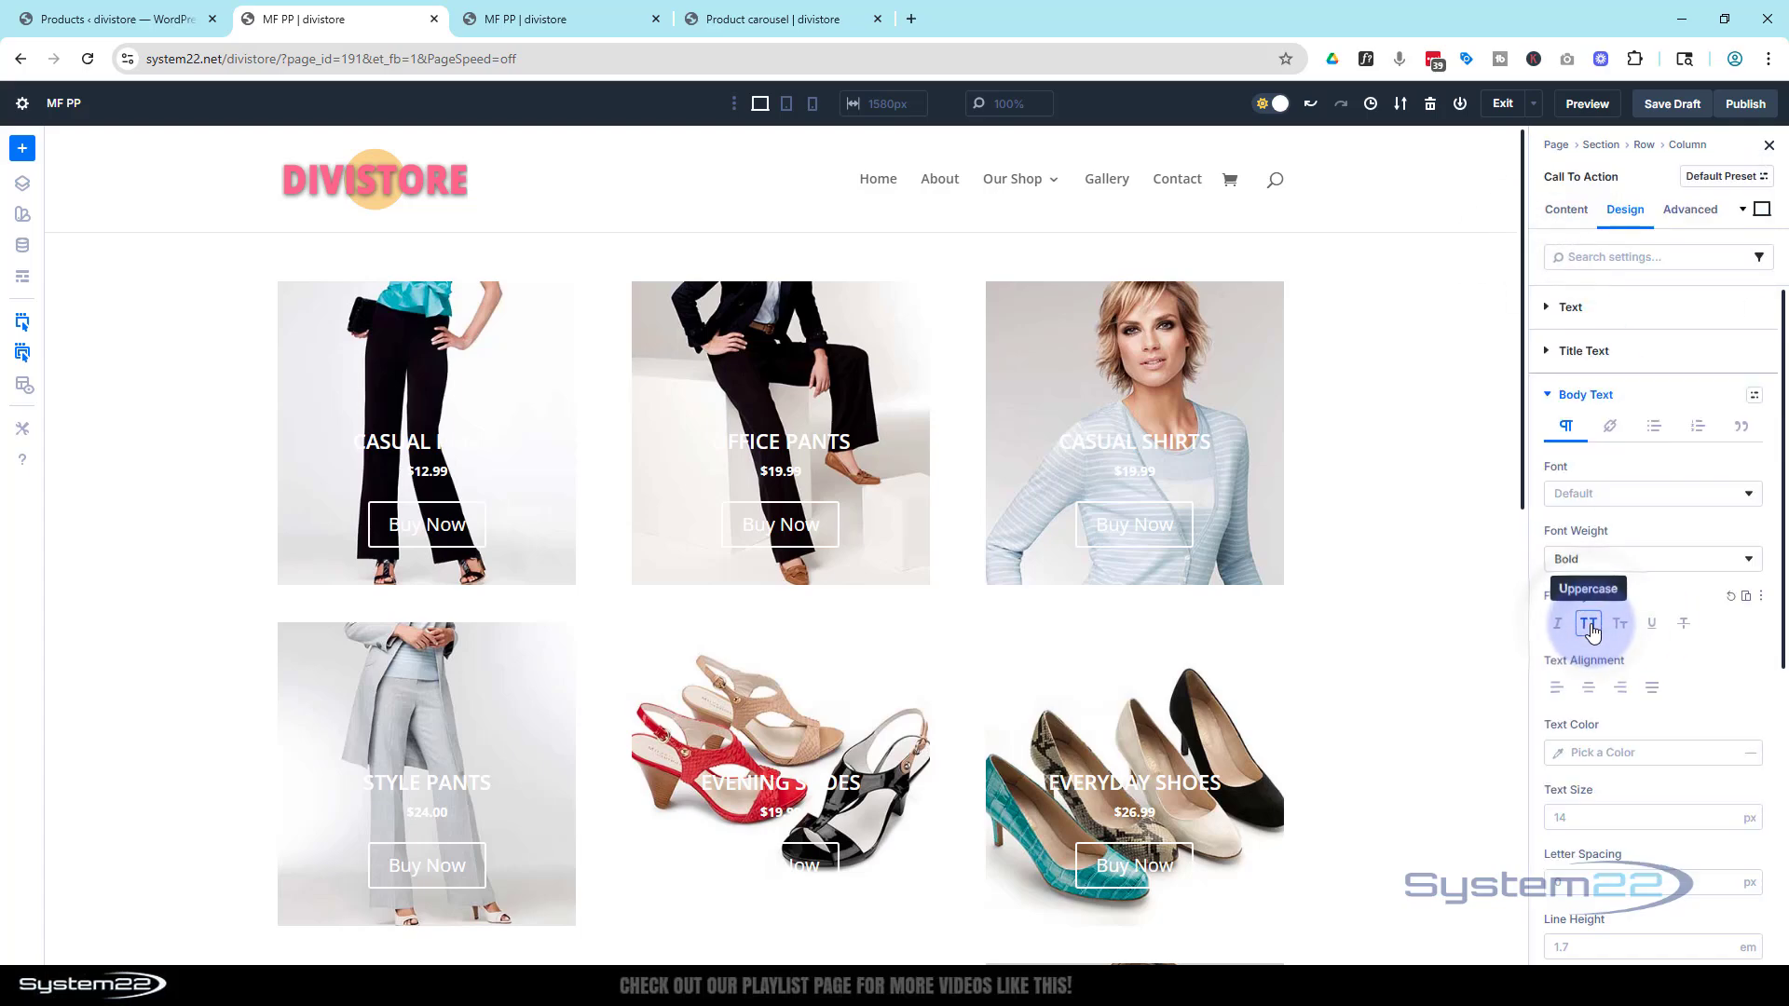
Set the body text colour to FF7AA6 and its text size to 22 px
scroll(1623, 588, "down", 2)
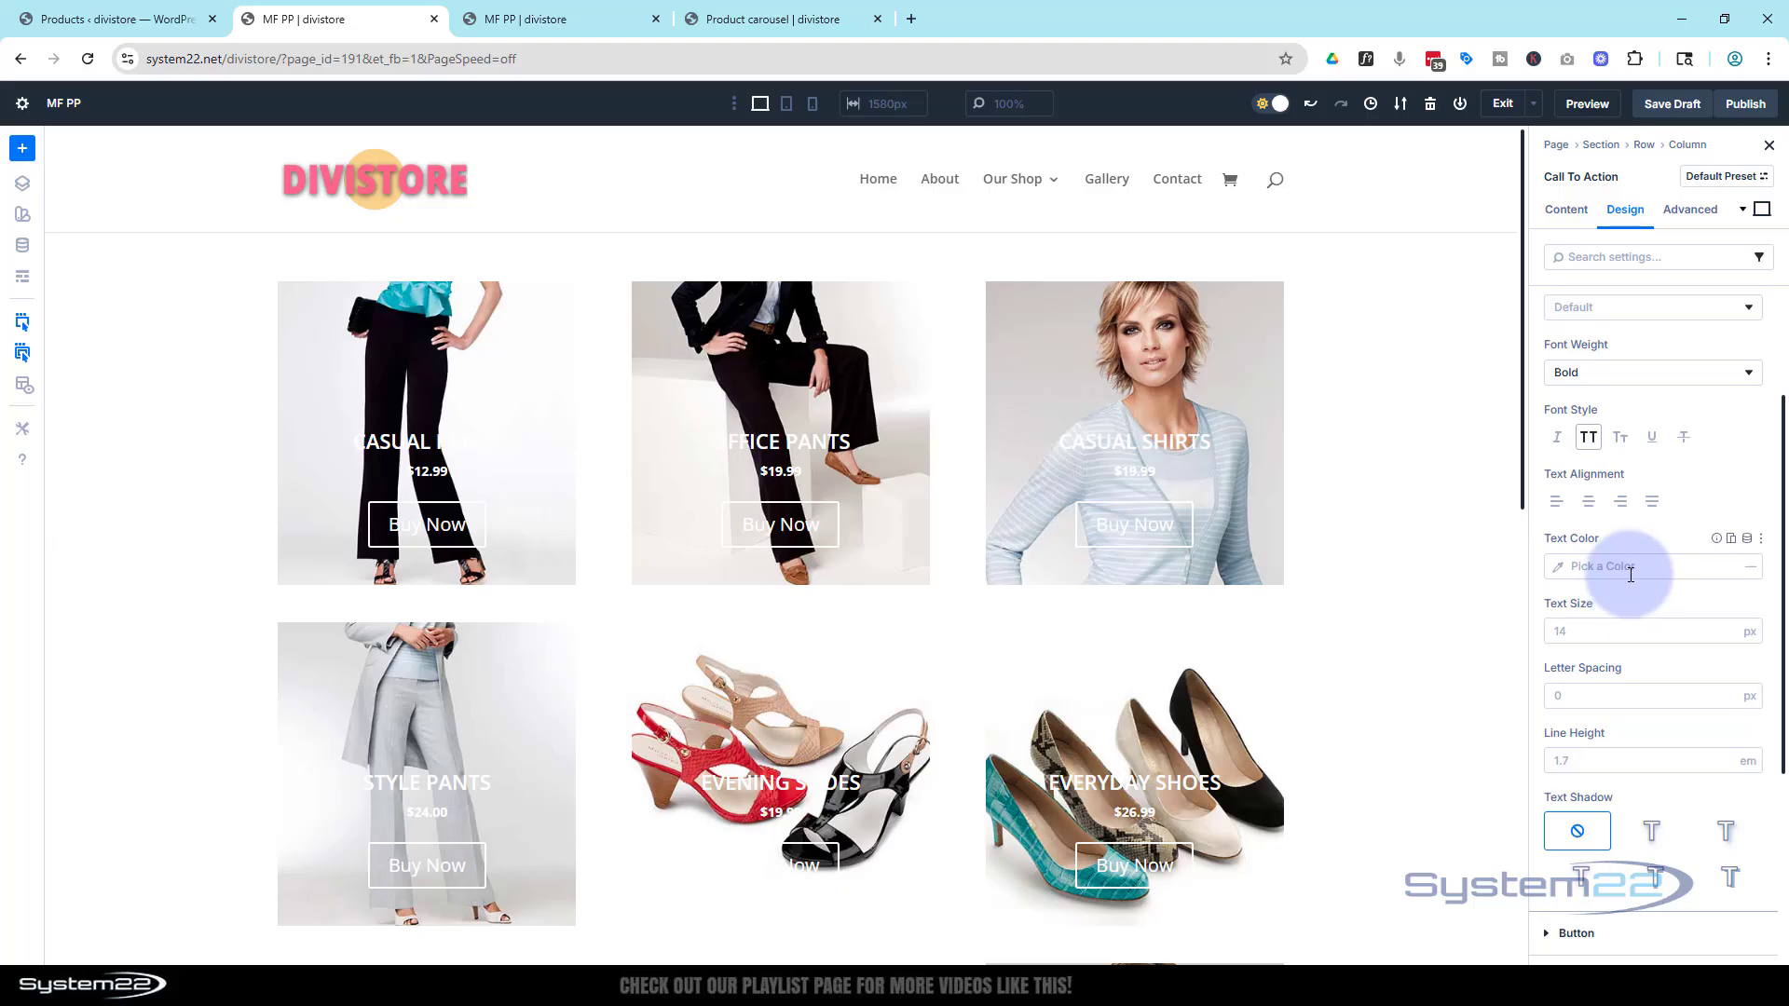
left_click(1591, 570)
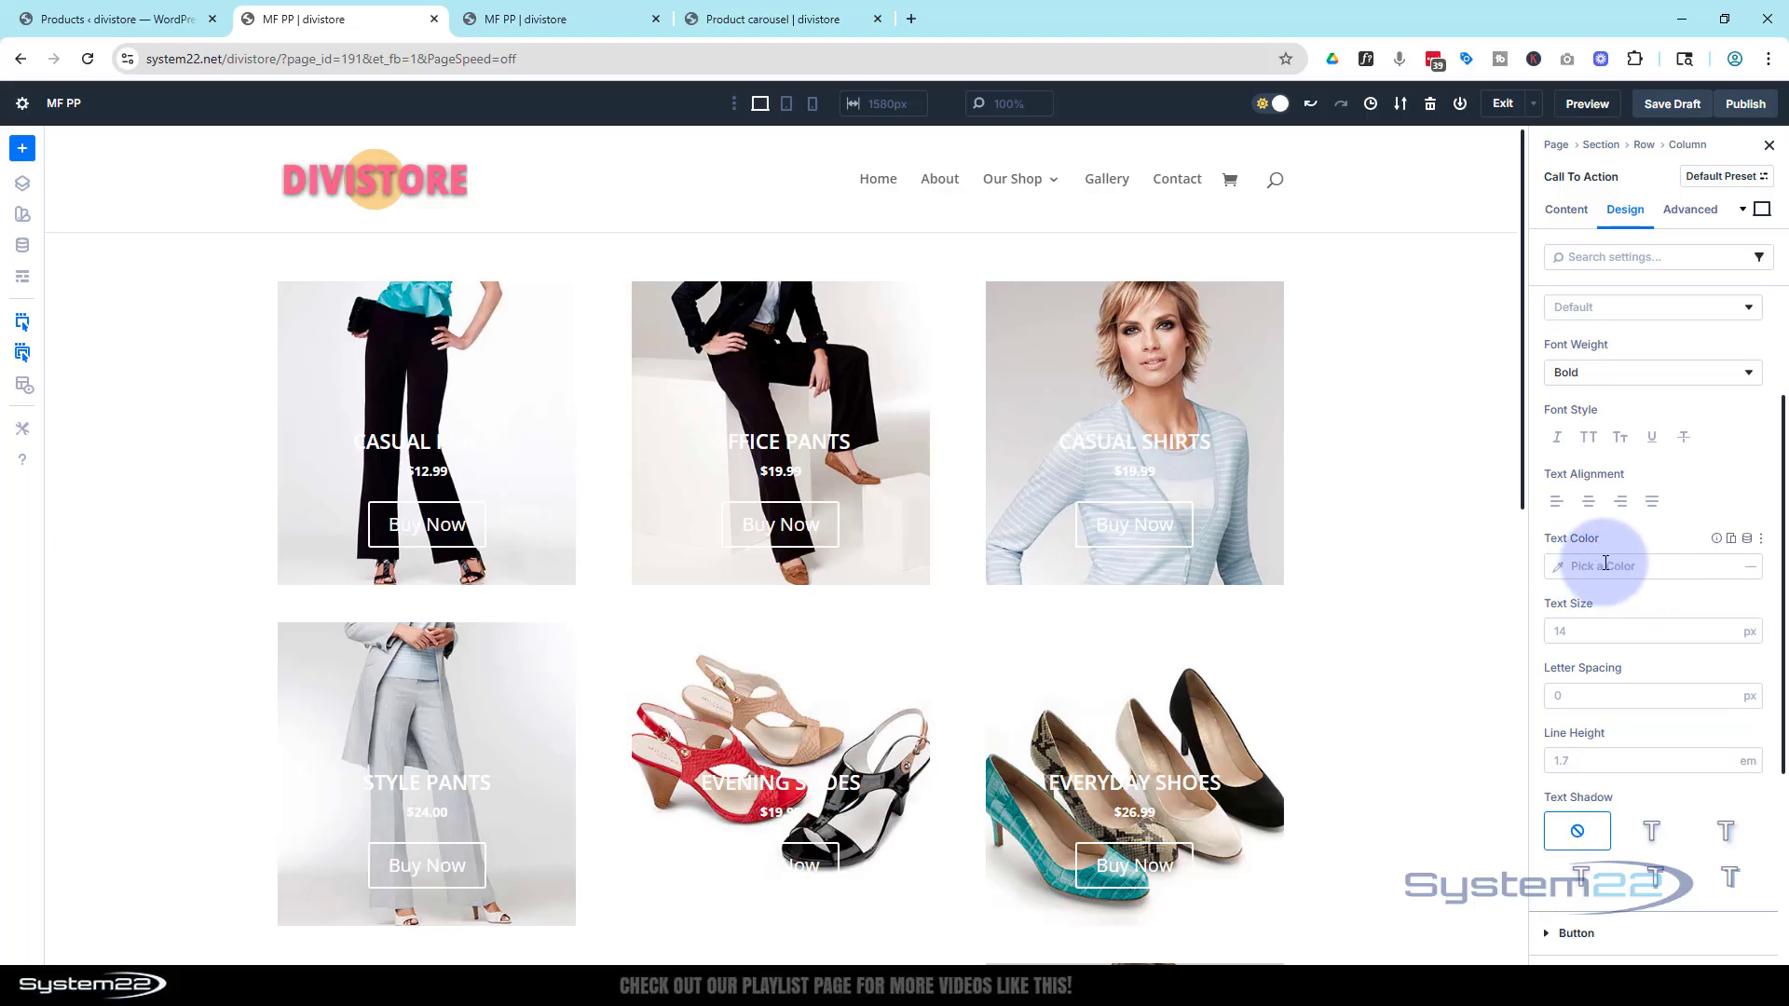
type("ff7aa6")
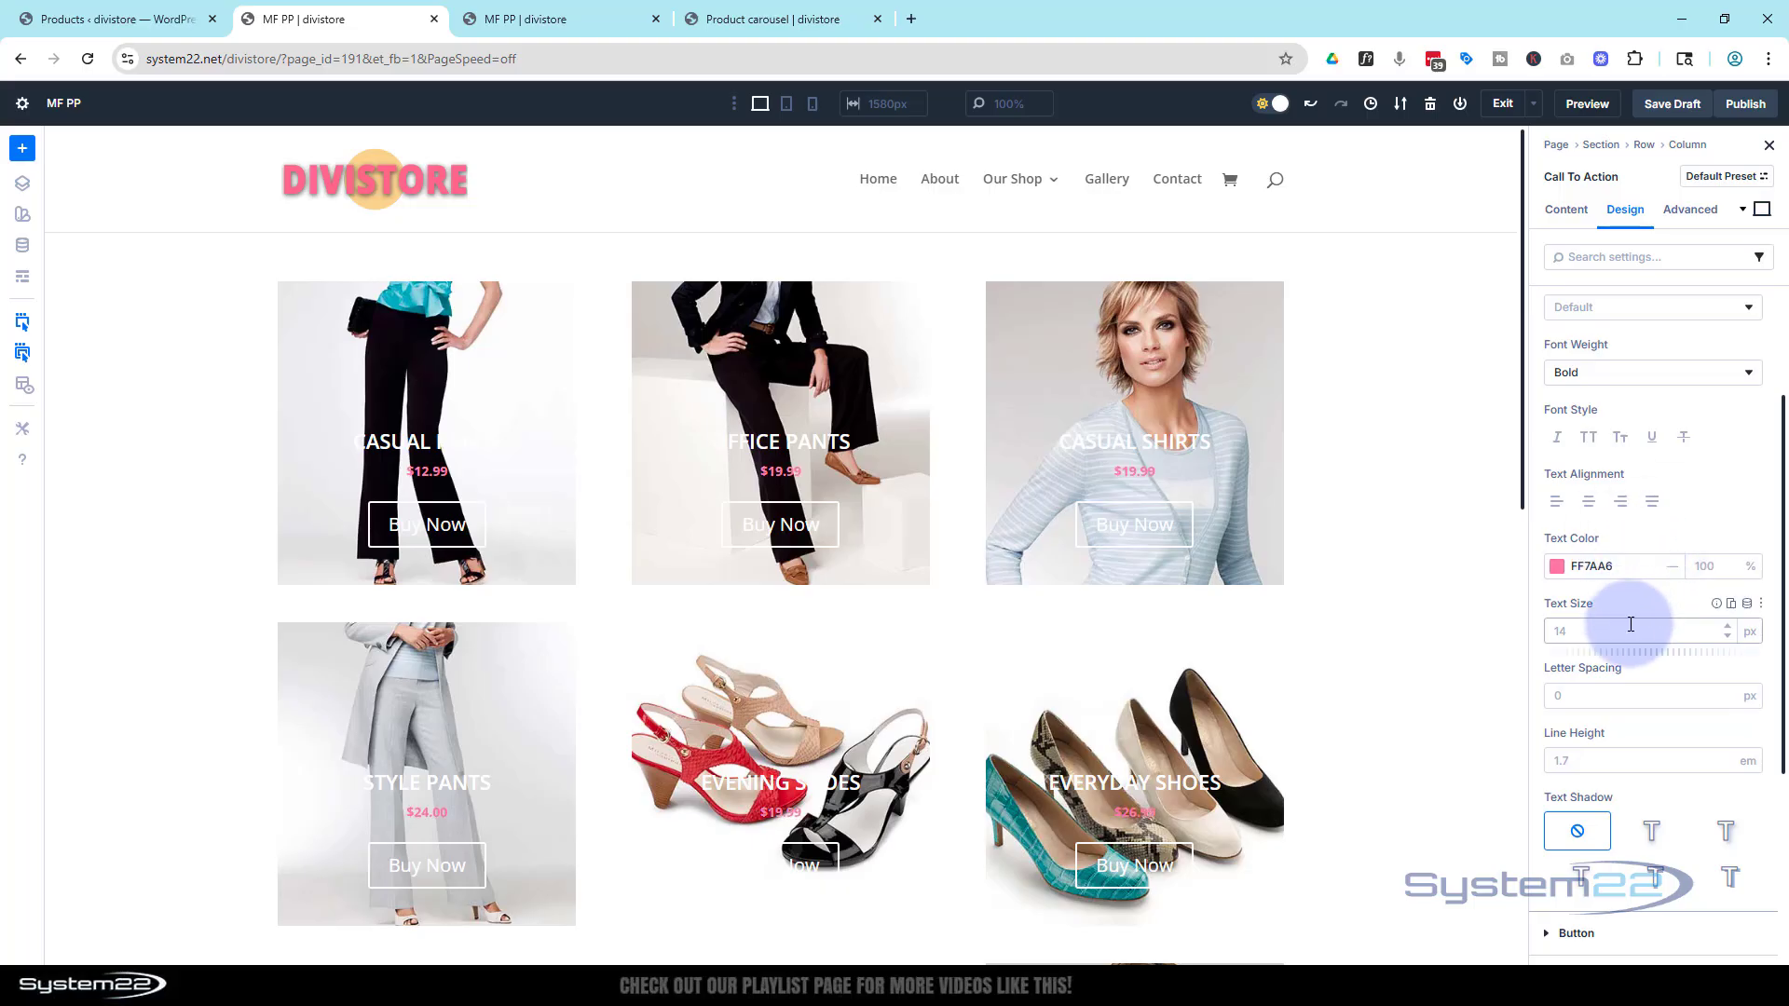
left_click(1590, 623)
type("22")
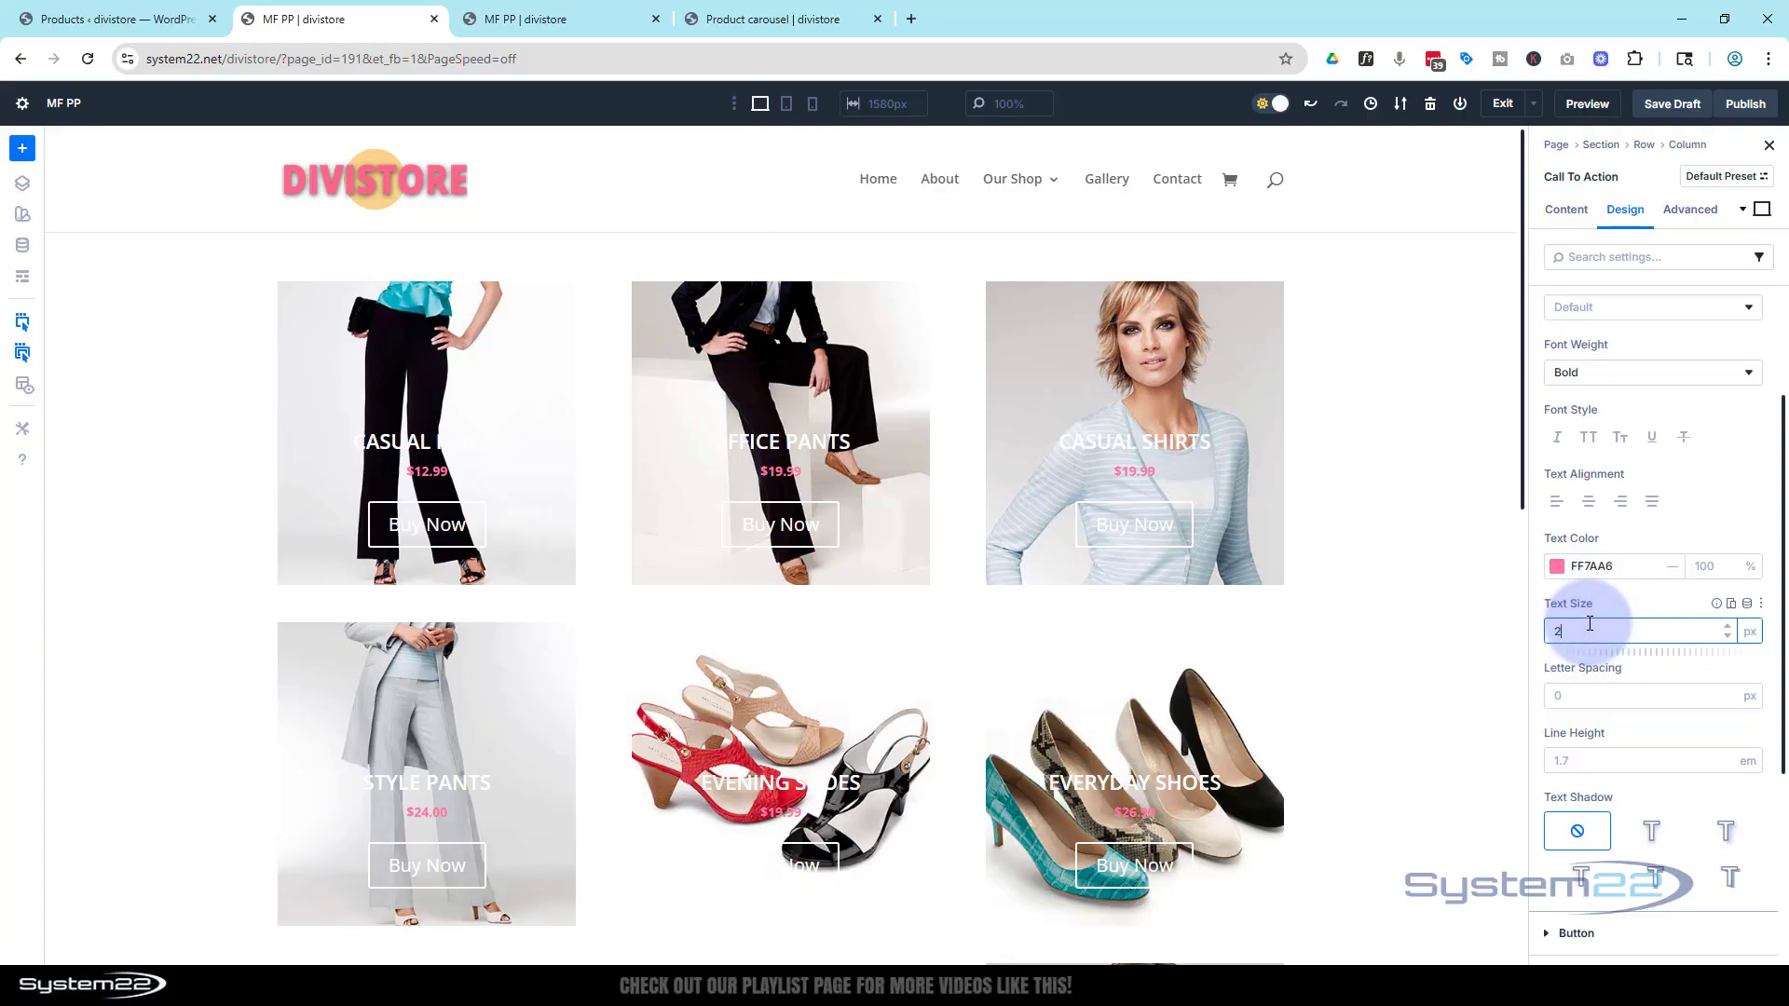
left_click(1636, 599)
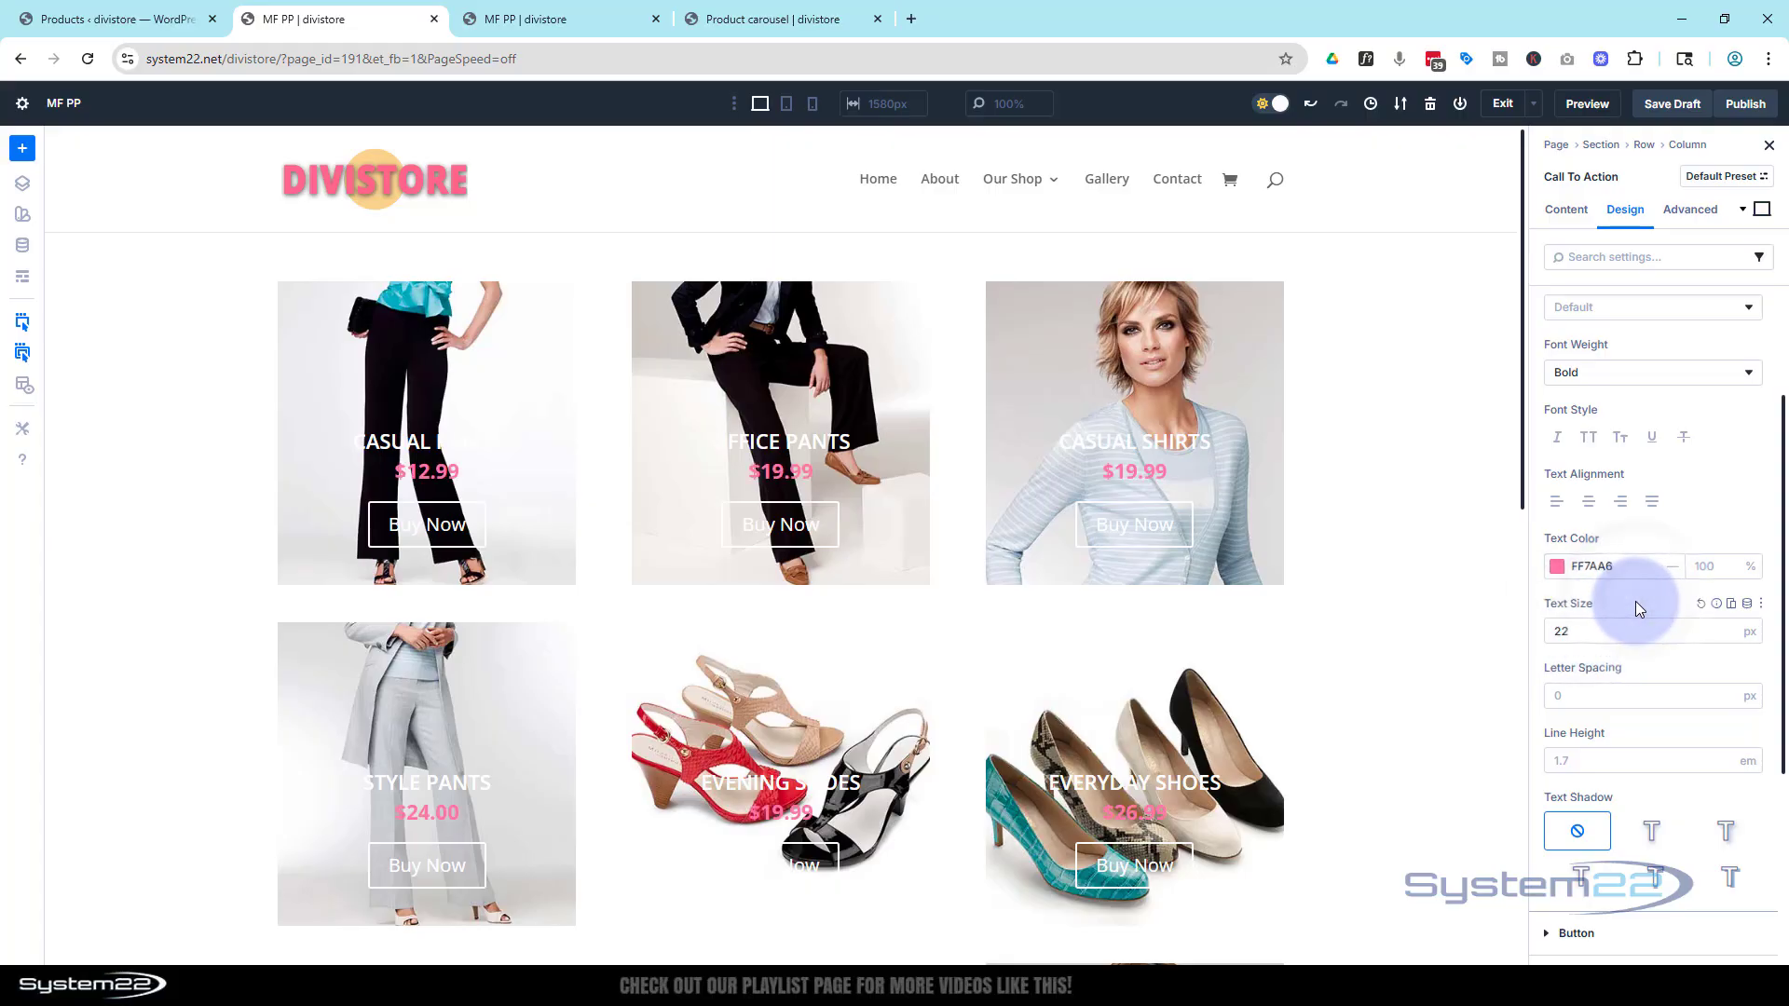
Enable custom button styles and set the button background colour to FF7AA6
scroll(1636, 608, "down", 4)
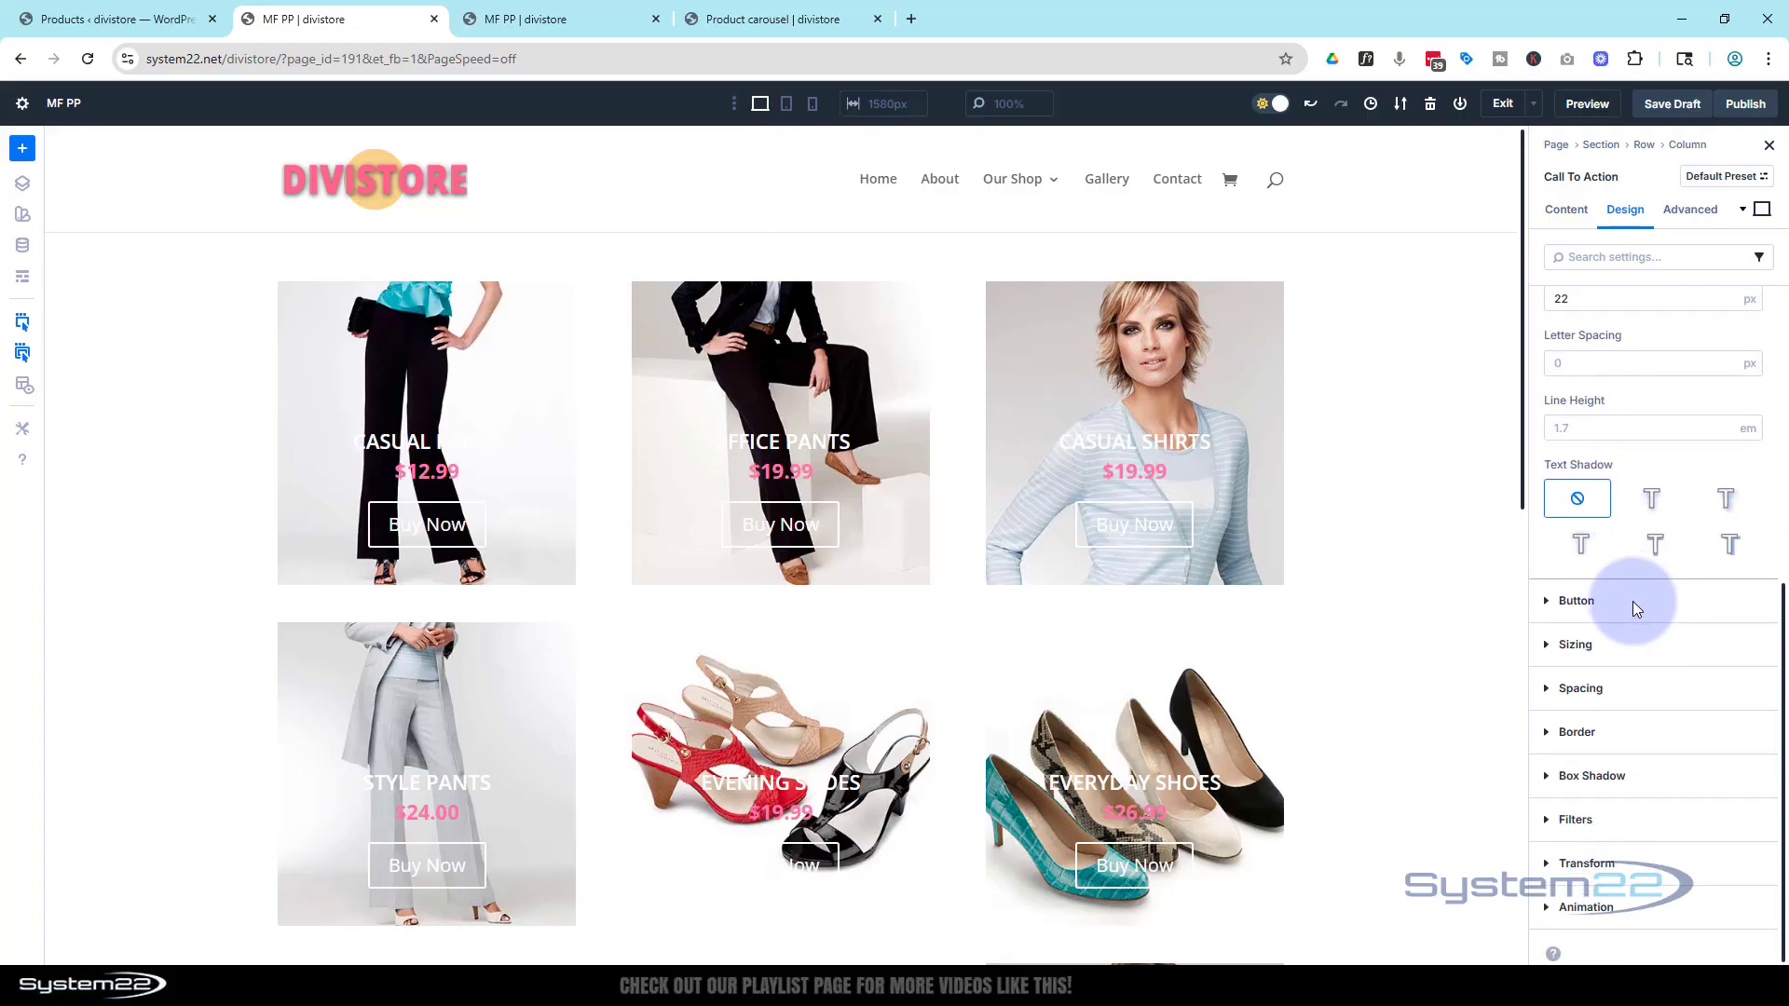
left_click(1547, 604)
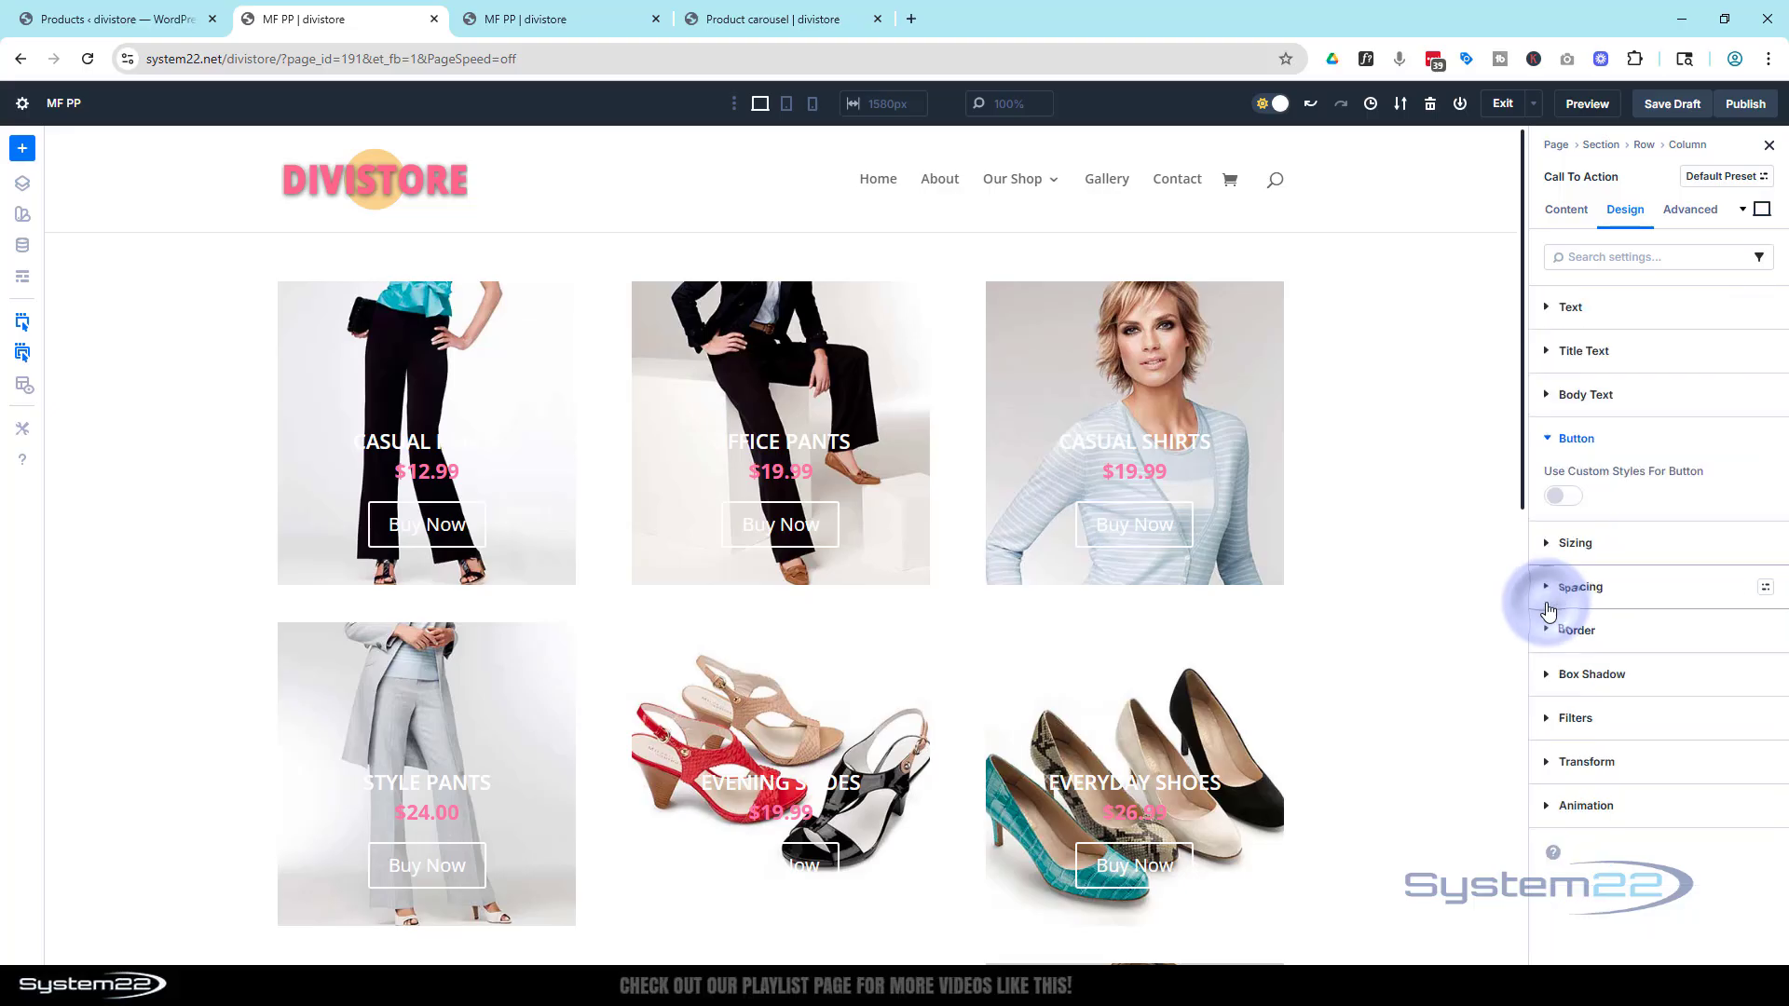
left_click(1571, 498)
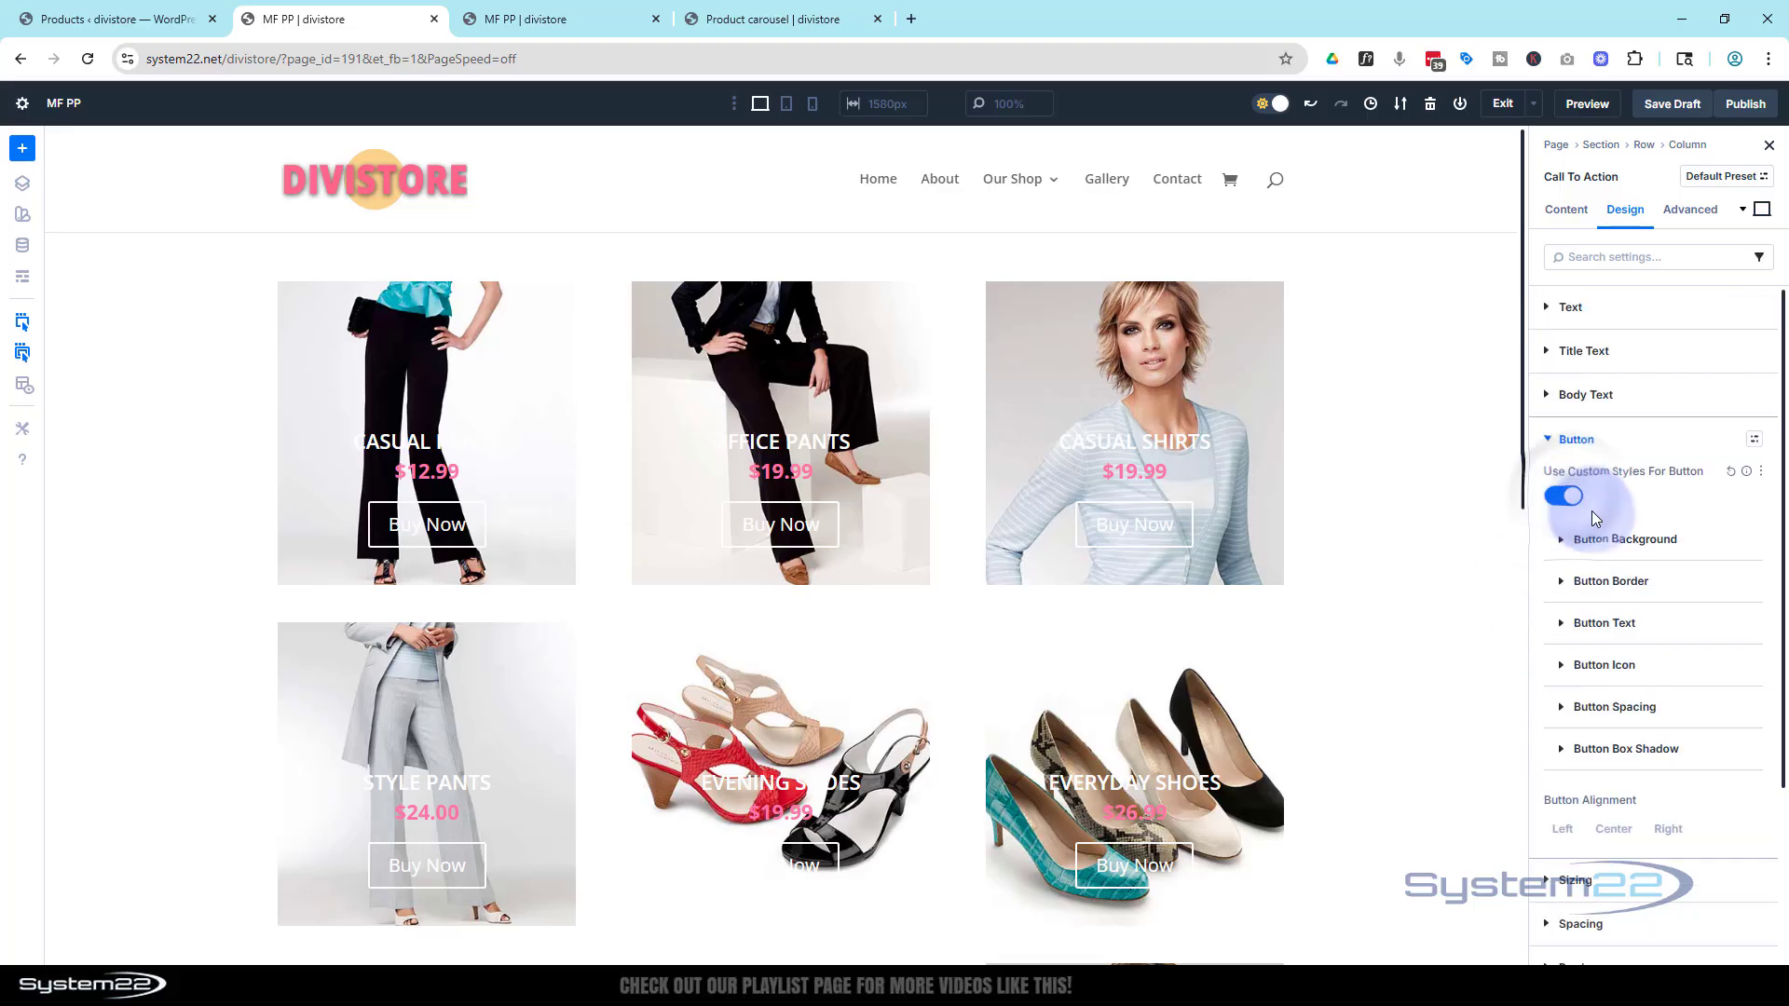
left_click(1563, 542)
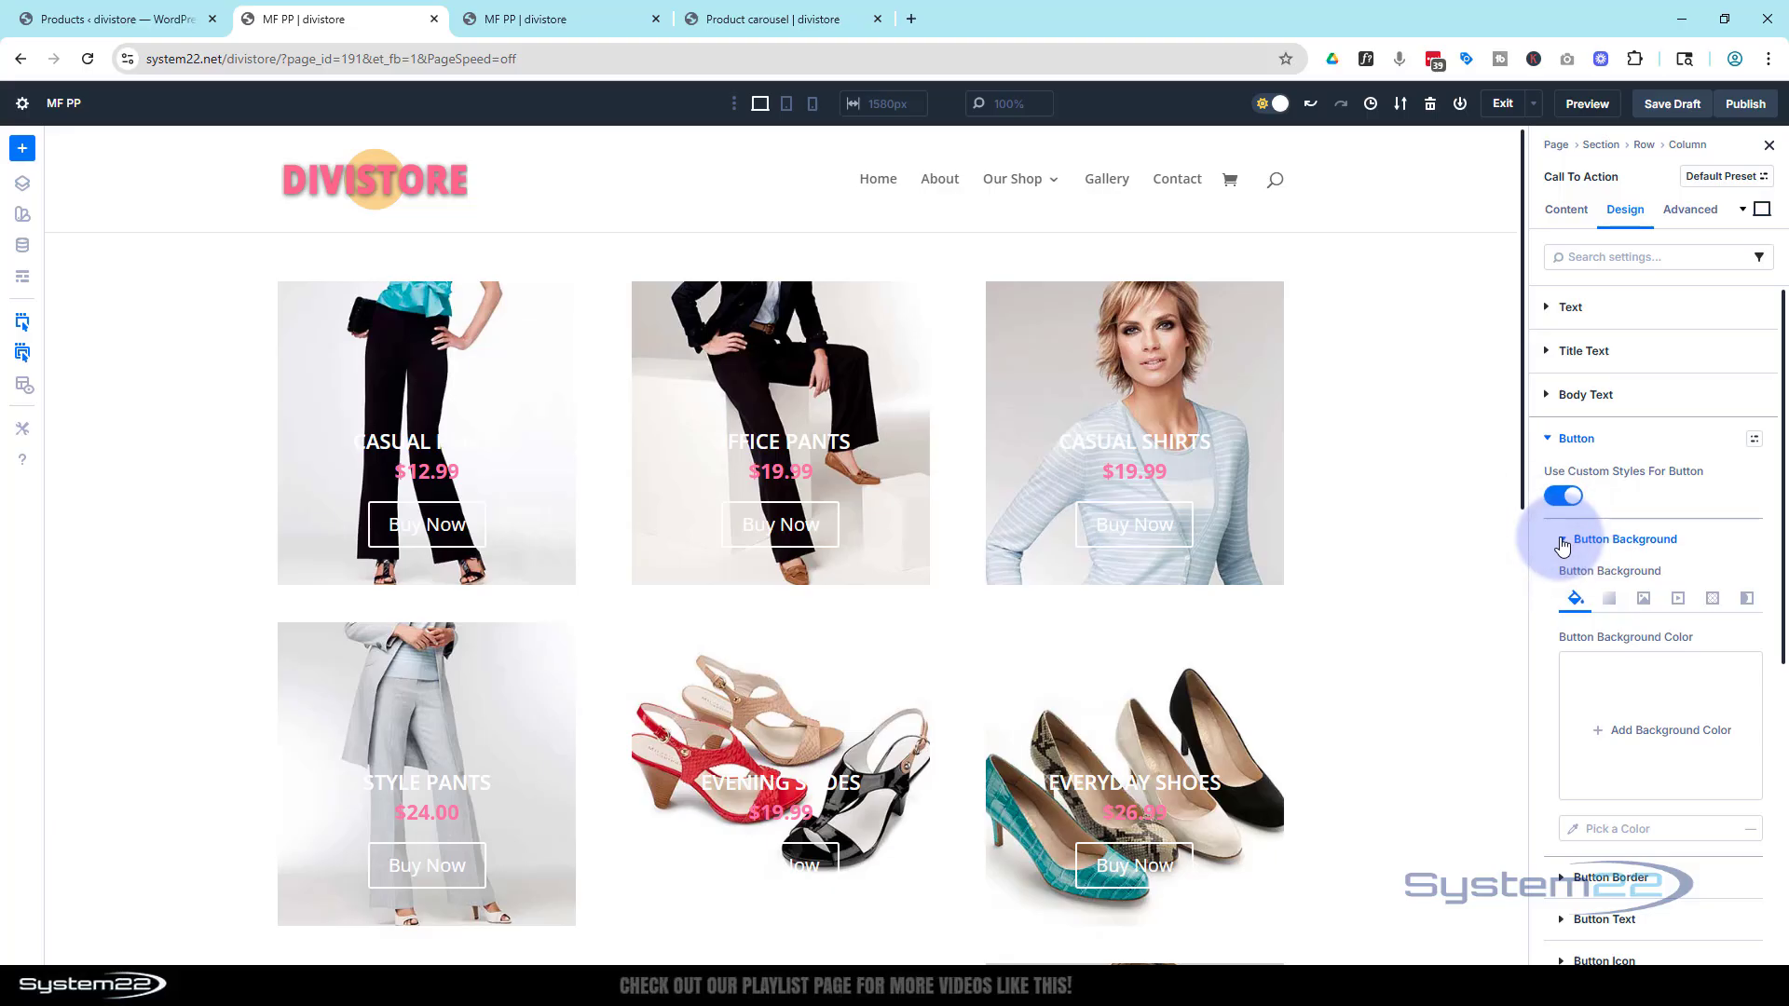
left_click(1629, 830)
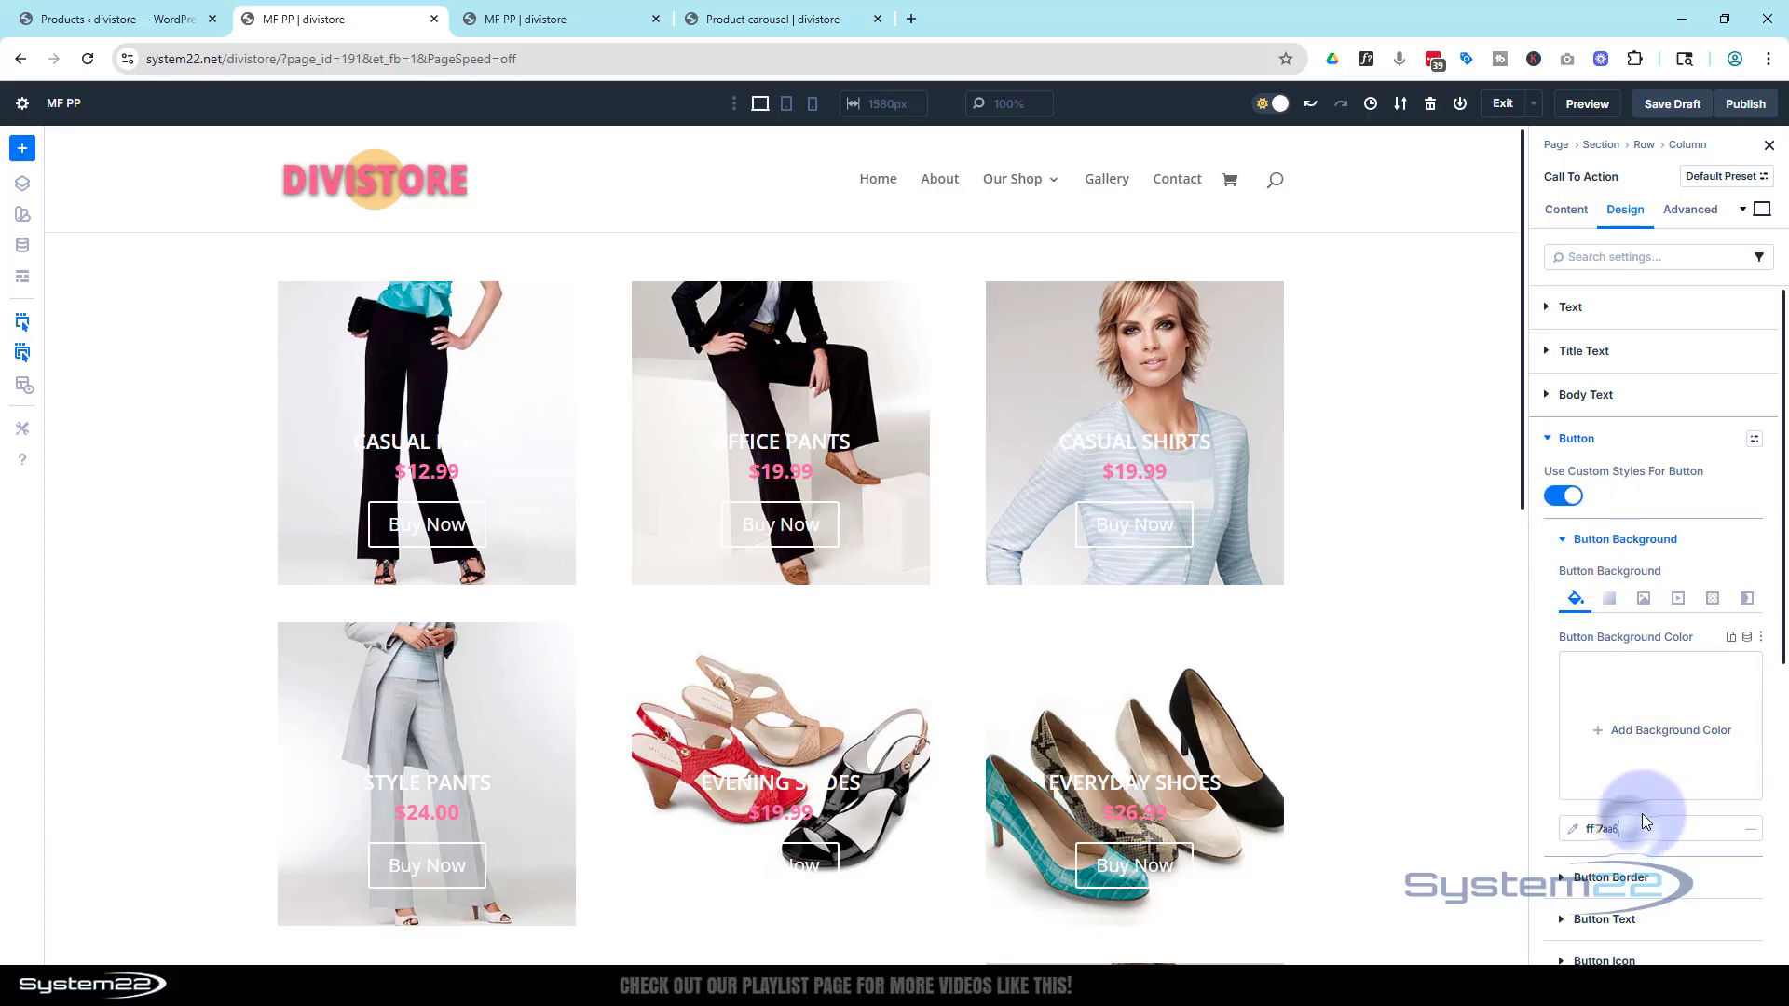
type("FF7AA6")
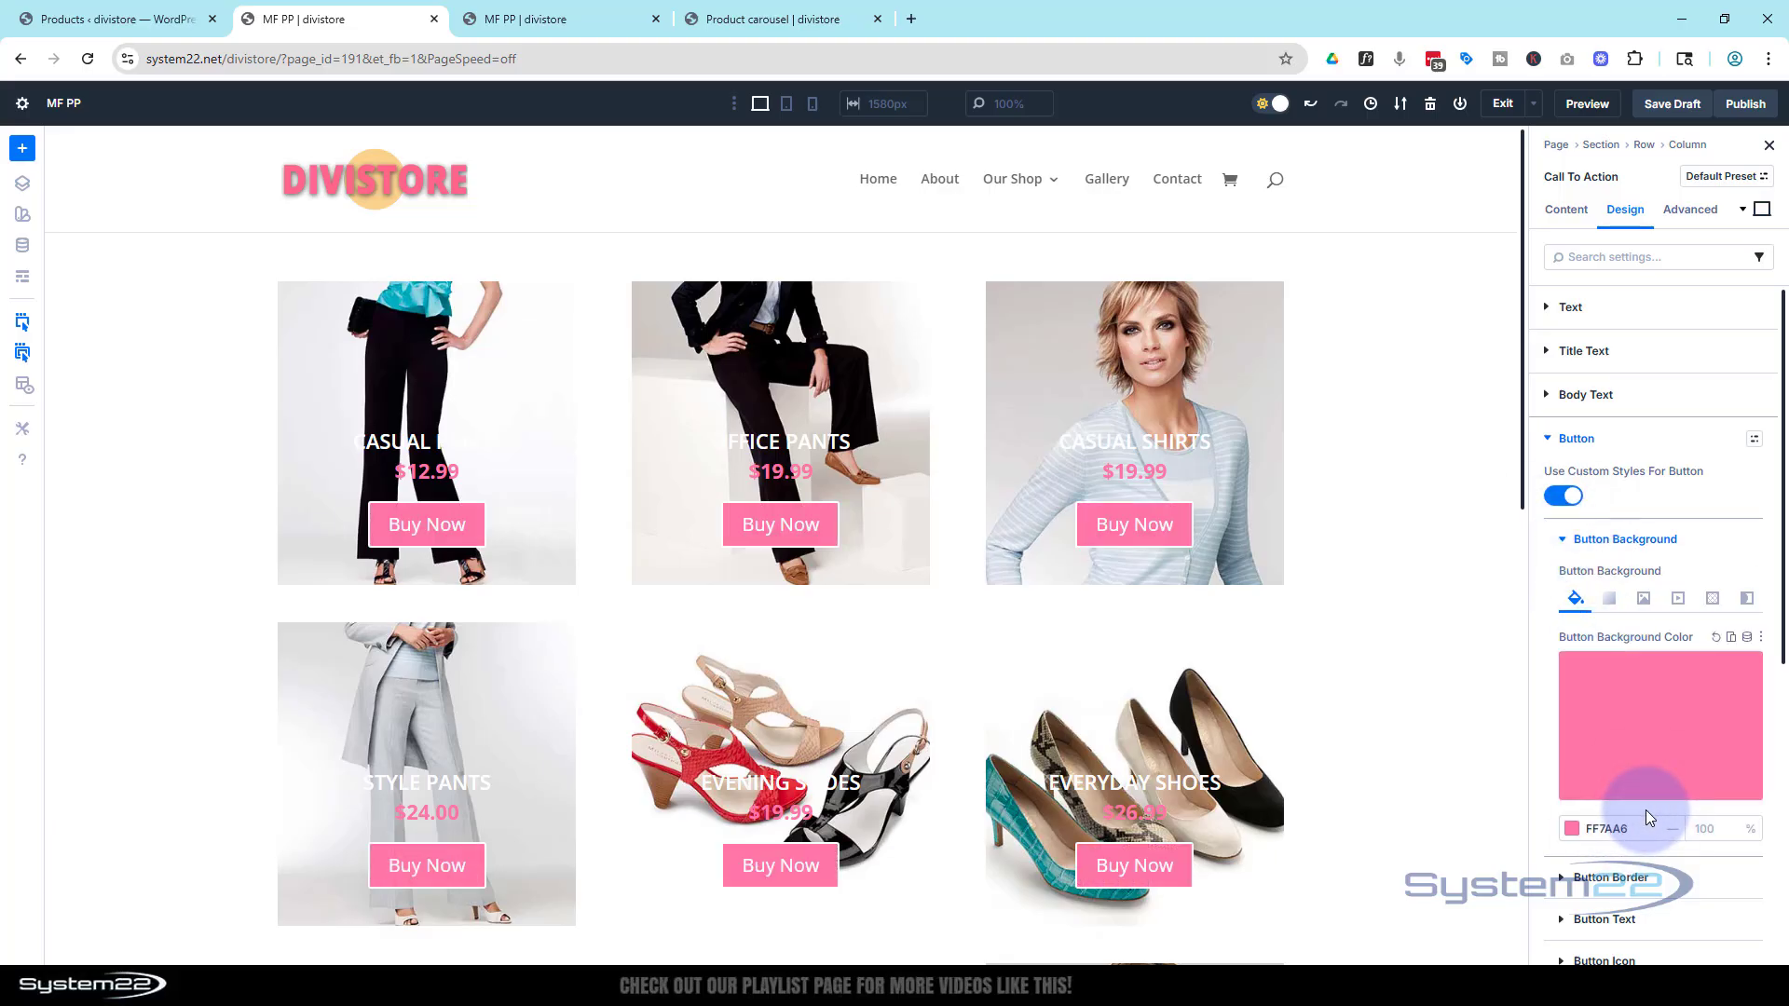
Reduce the button border width to 0 px
scroll(1621, 764, "down", 2)
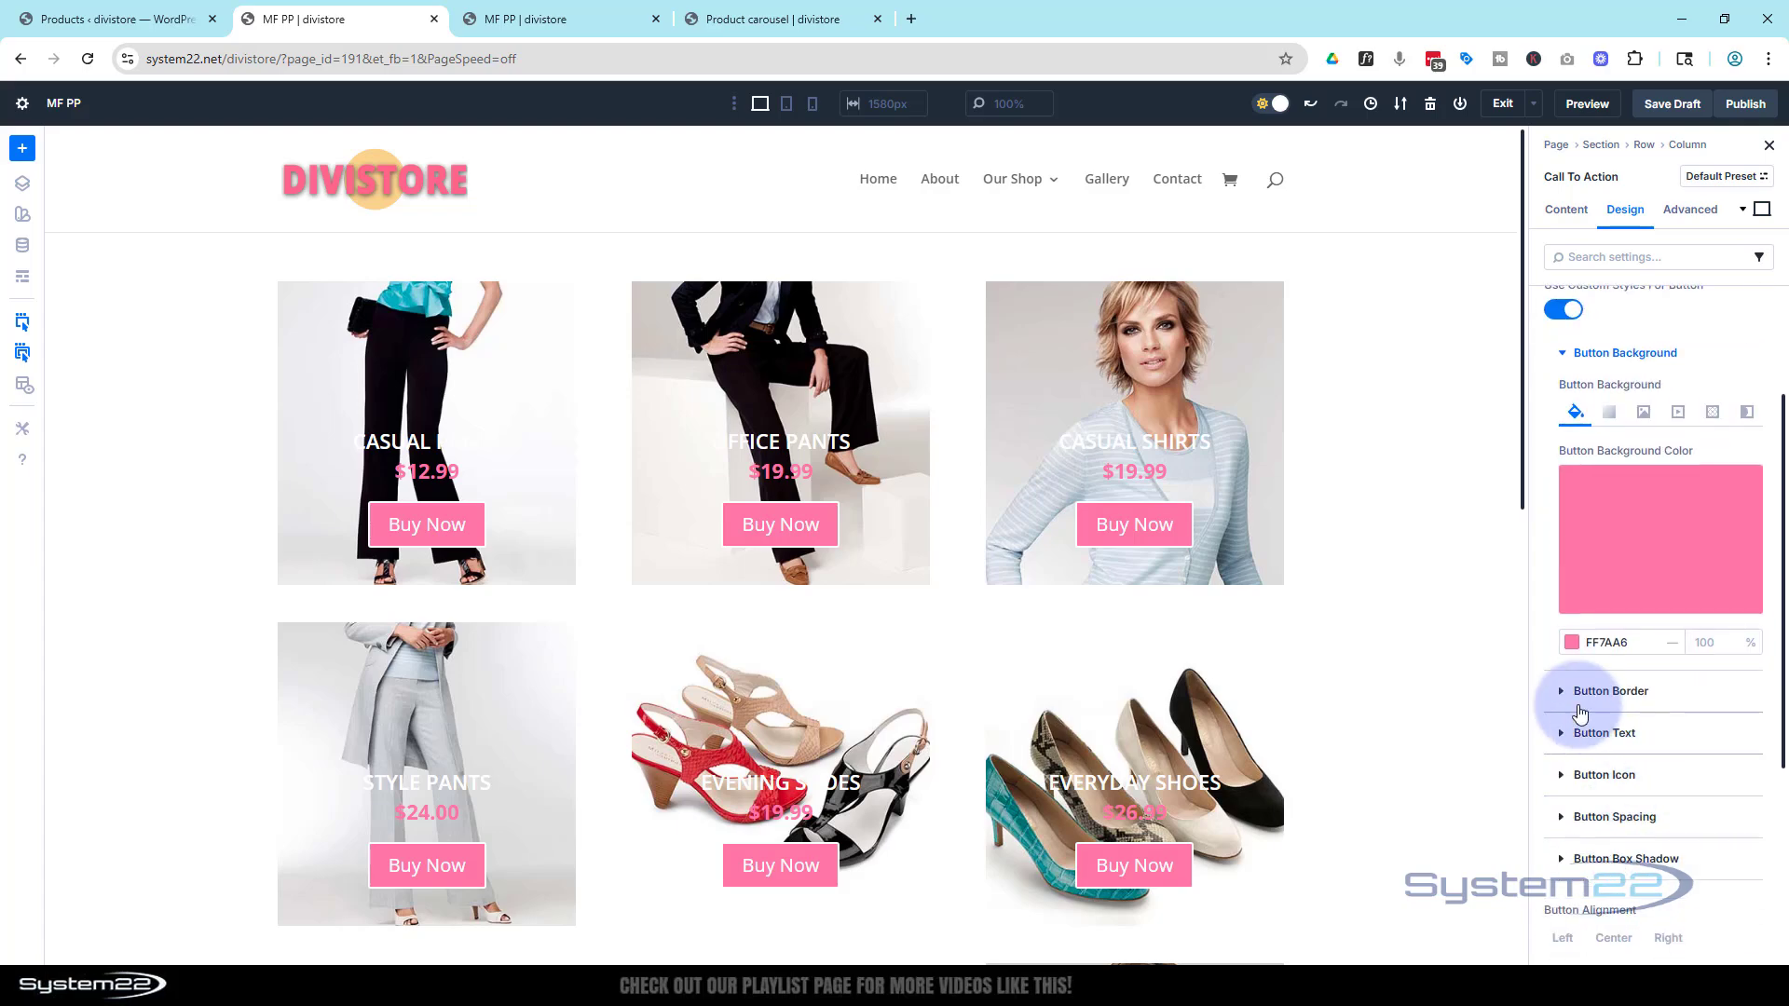
left_click(1564, 694)
scroll(1661, 600, "down", 2)
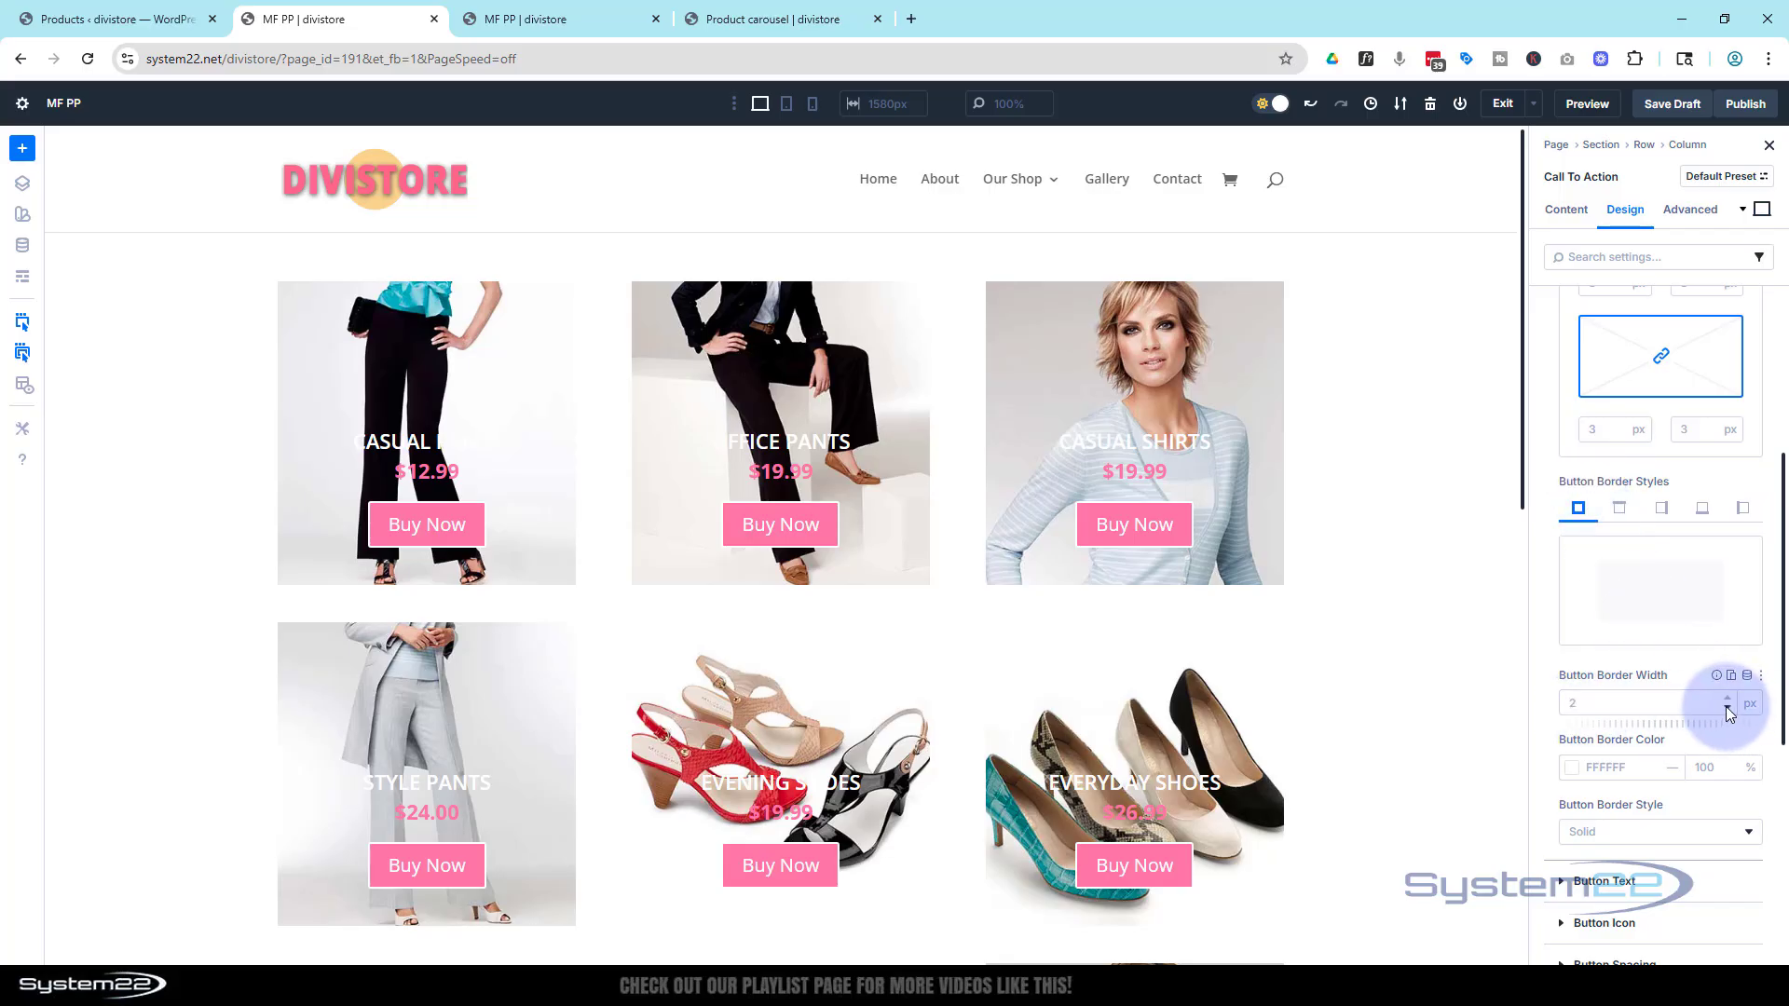
left_click(1726, 706)
left_click(1725, 706)
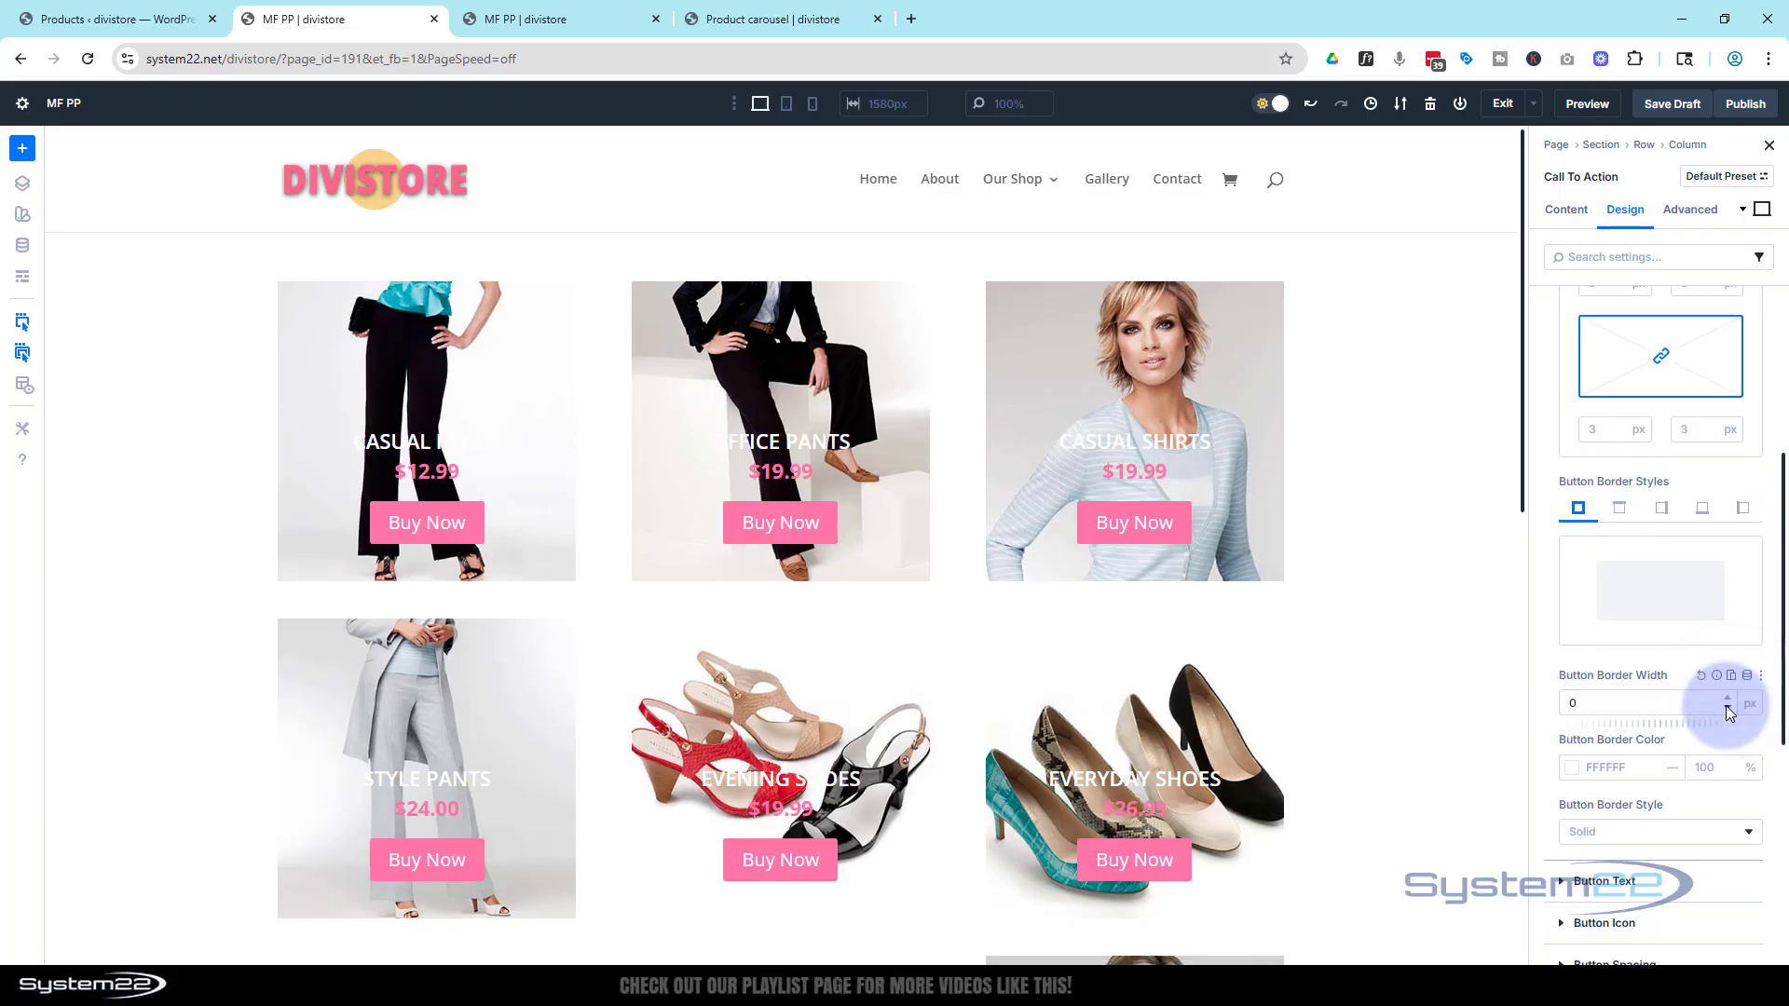
Make the button text uppercase with a 14 px text size
scroll(1689, 705, "down", 3)
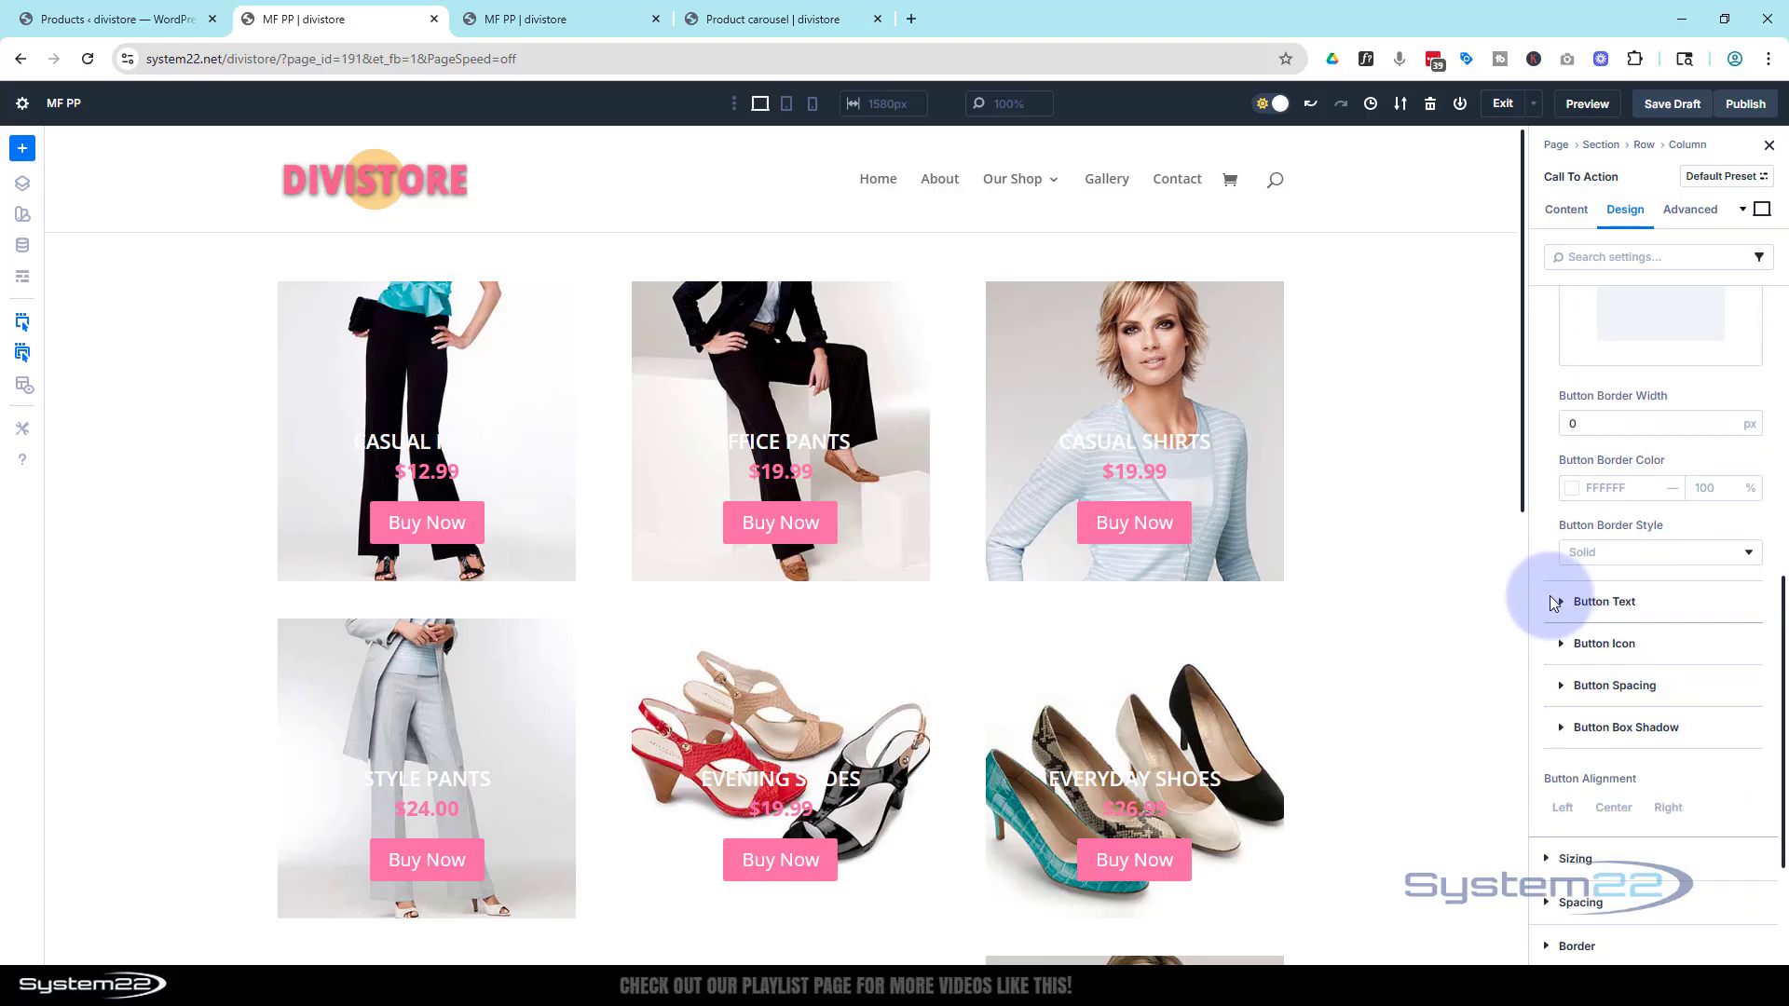
left_click(1563, 603)
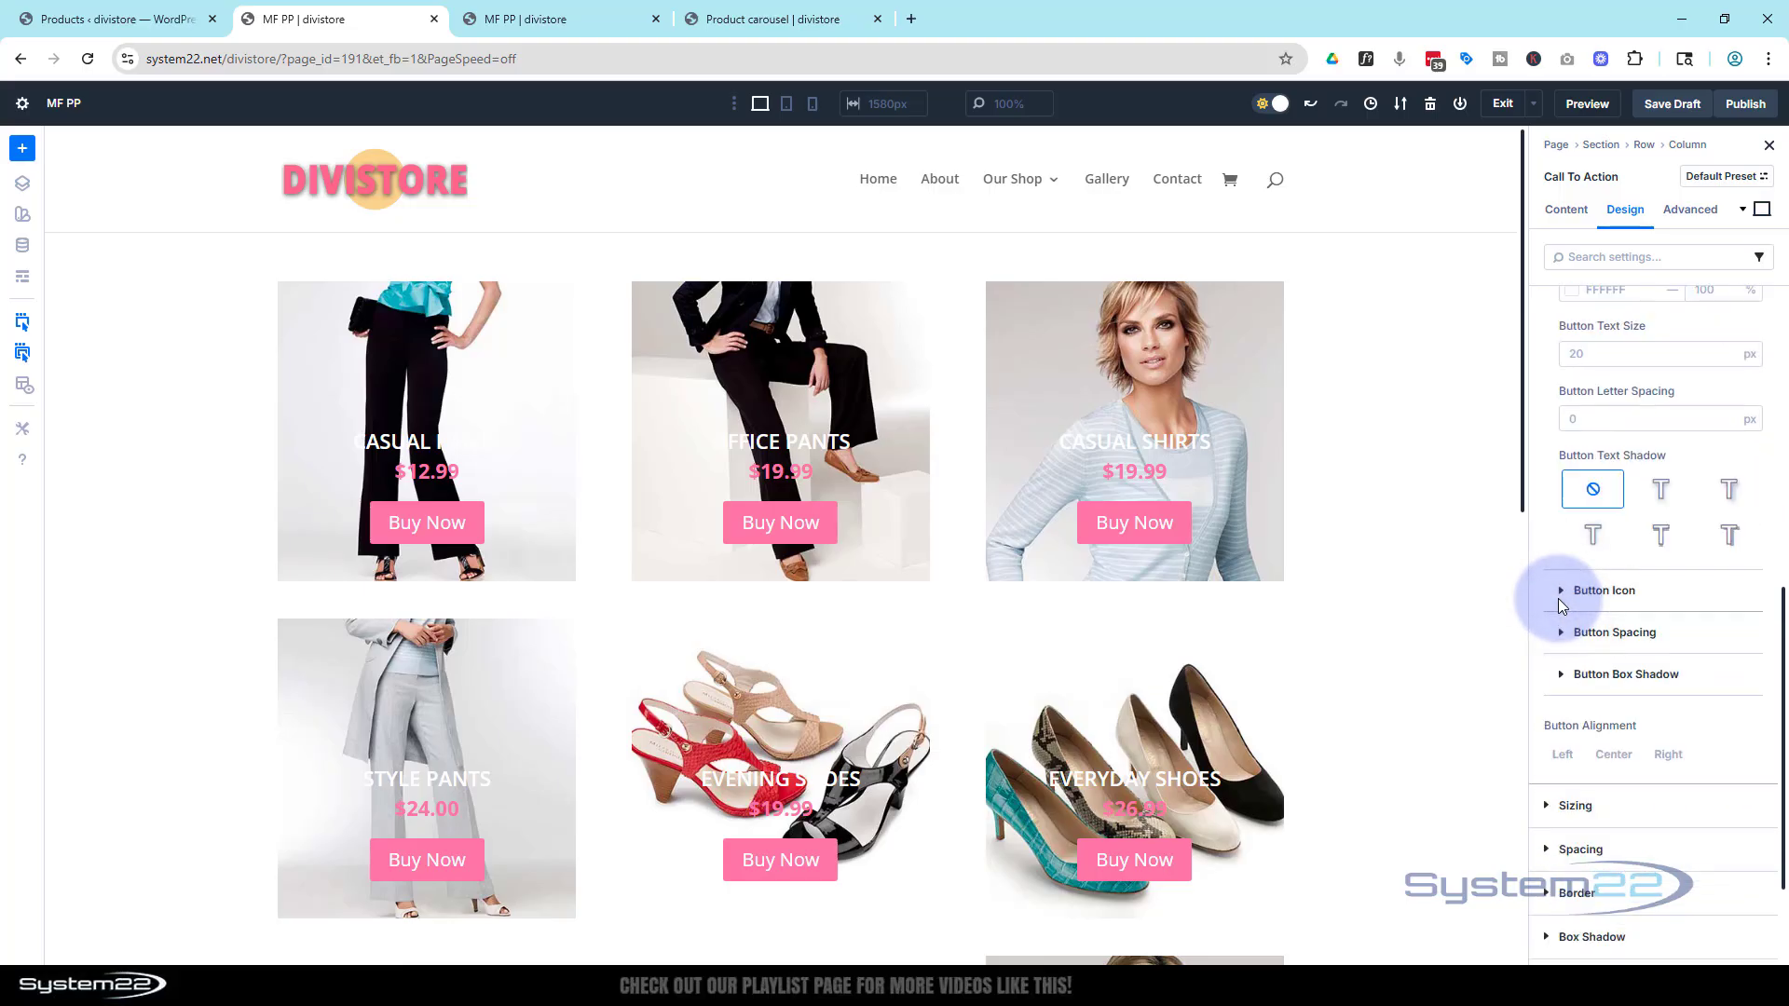
scroll(1552, 596, "up", 3)
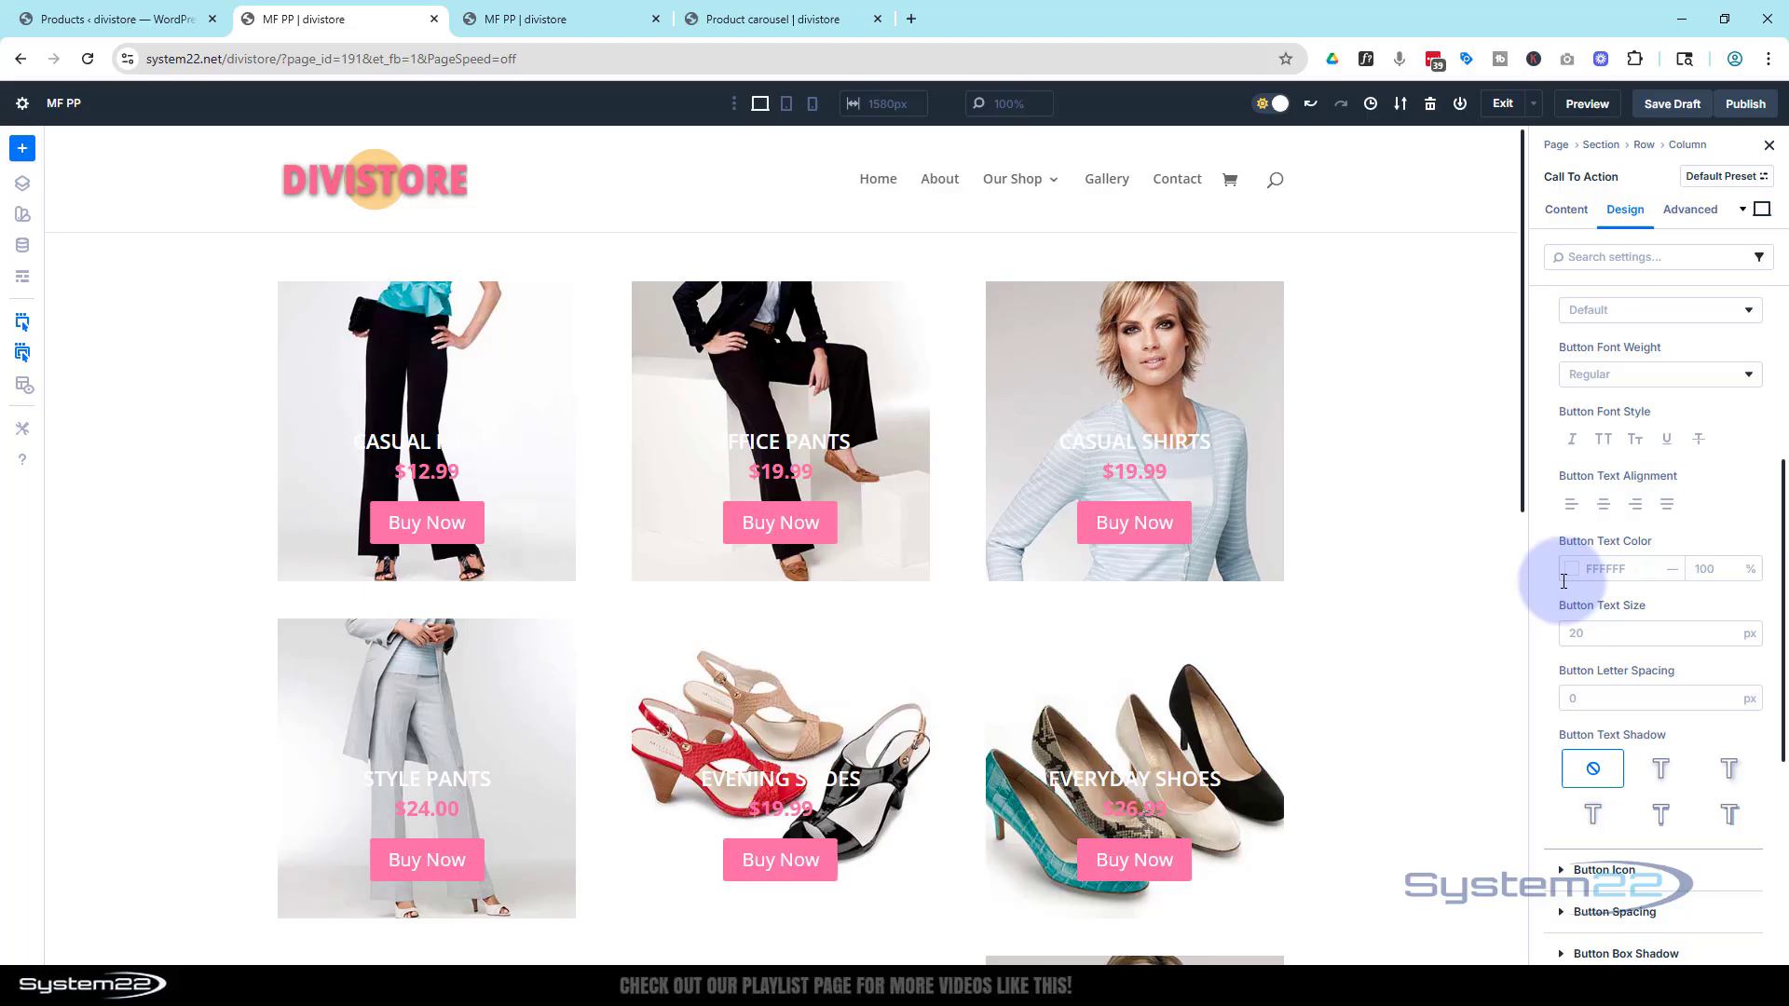
left_click(1604, 441)
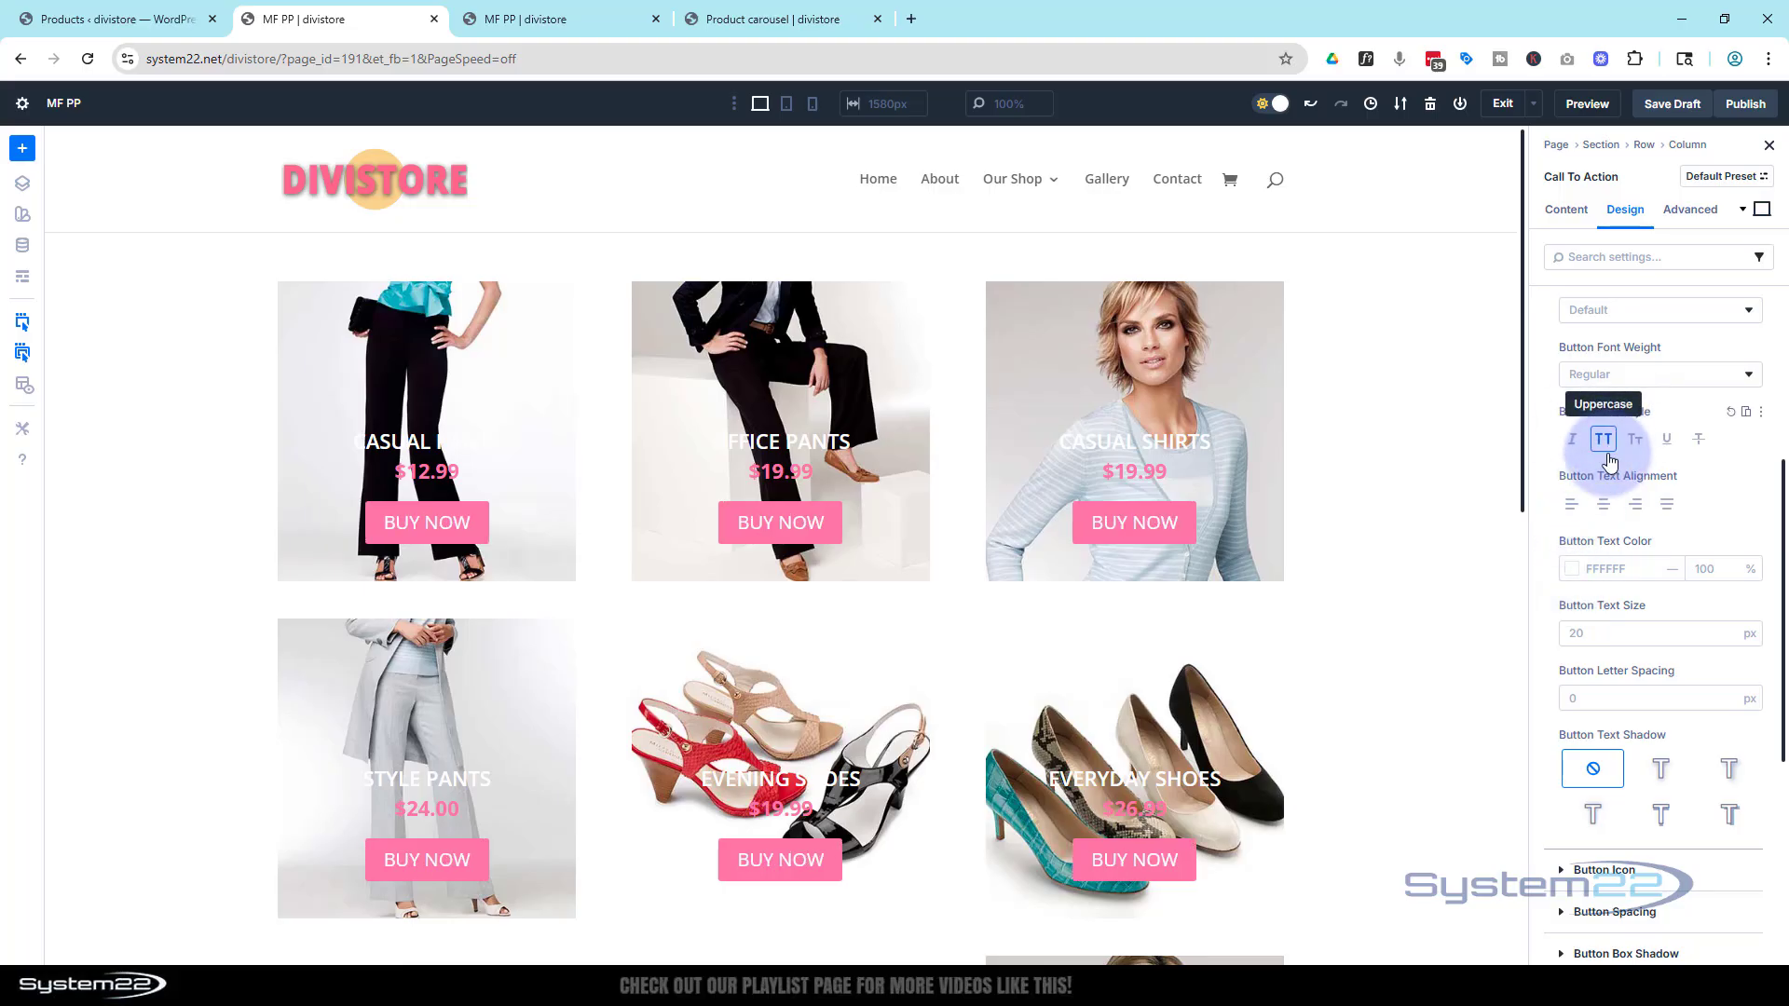
left_click(1584, 633)
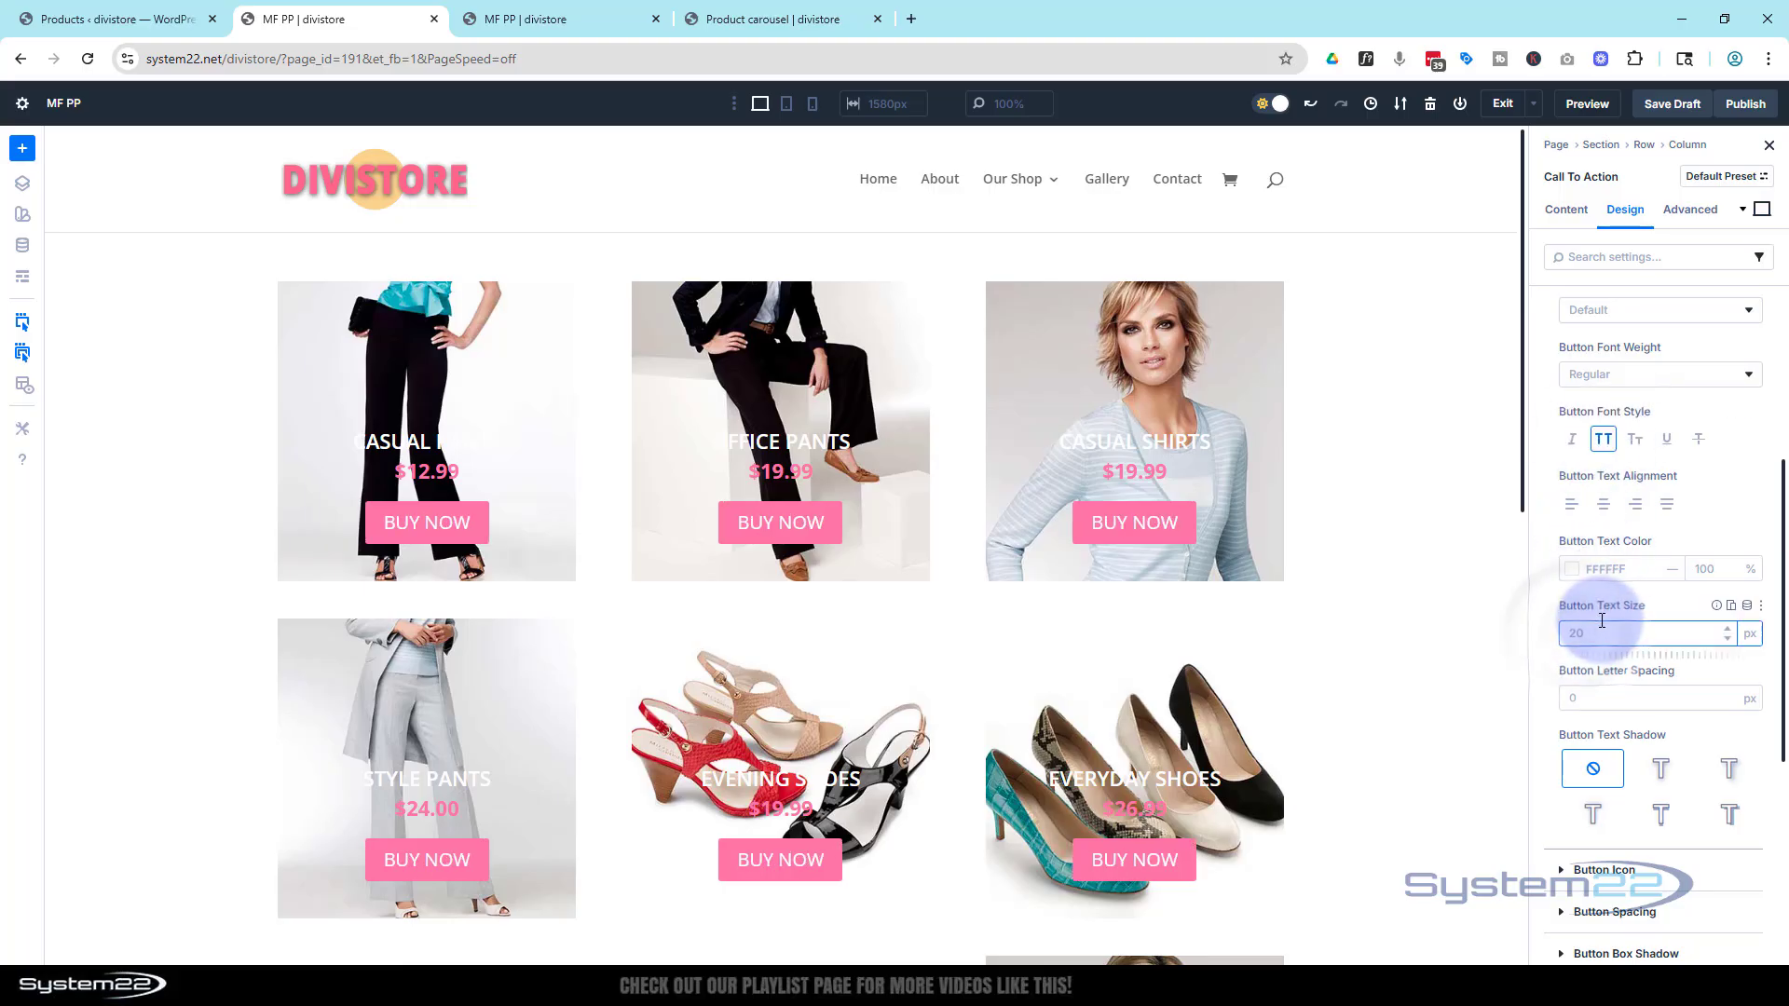
type("14")
left_click(1664, 603)
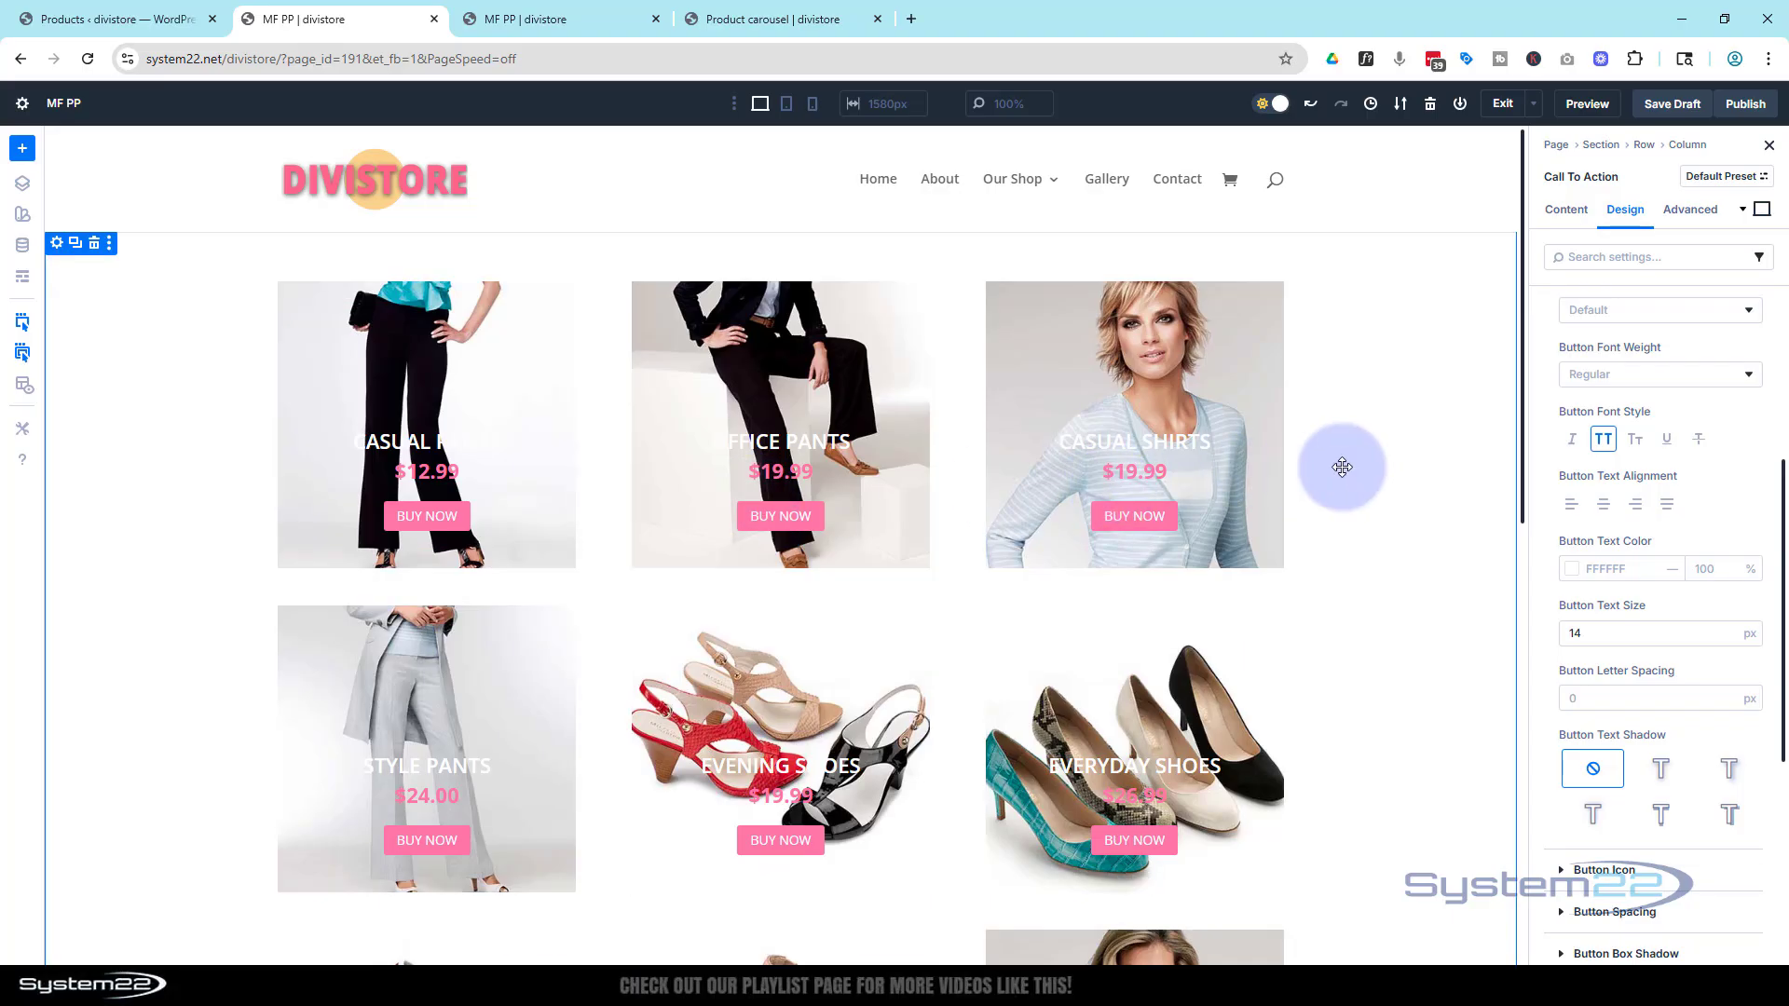
Add a background gradient to the module and place it above the background image
left_click(1564, 216)
left_click(1571, 396)
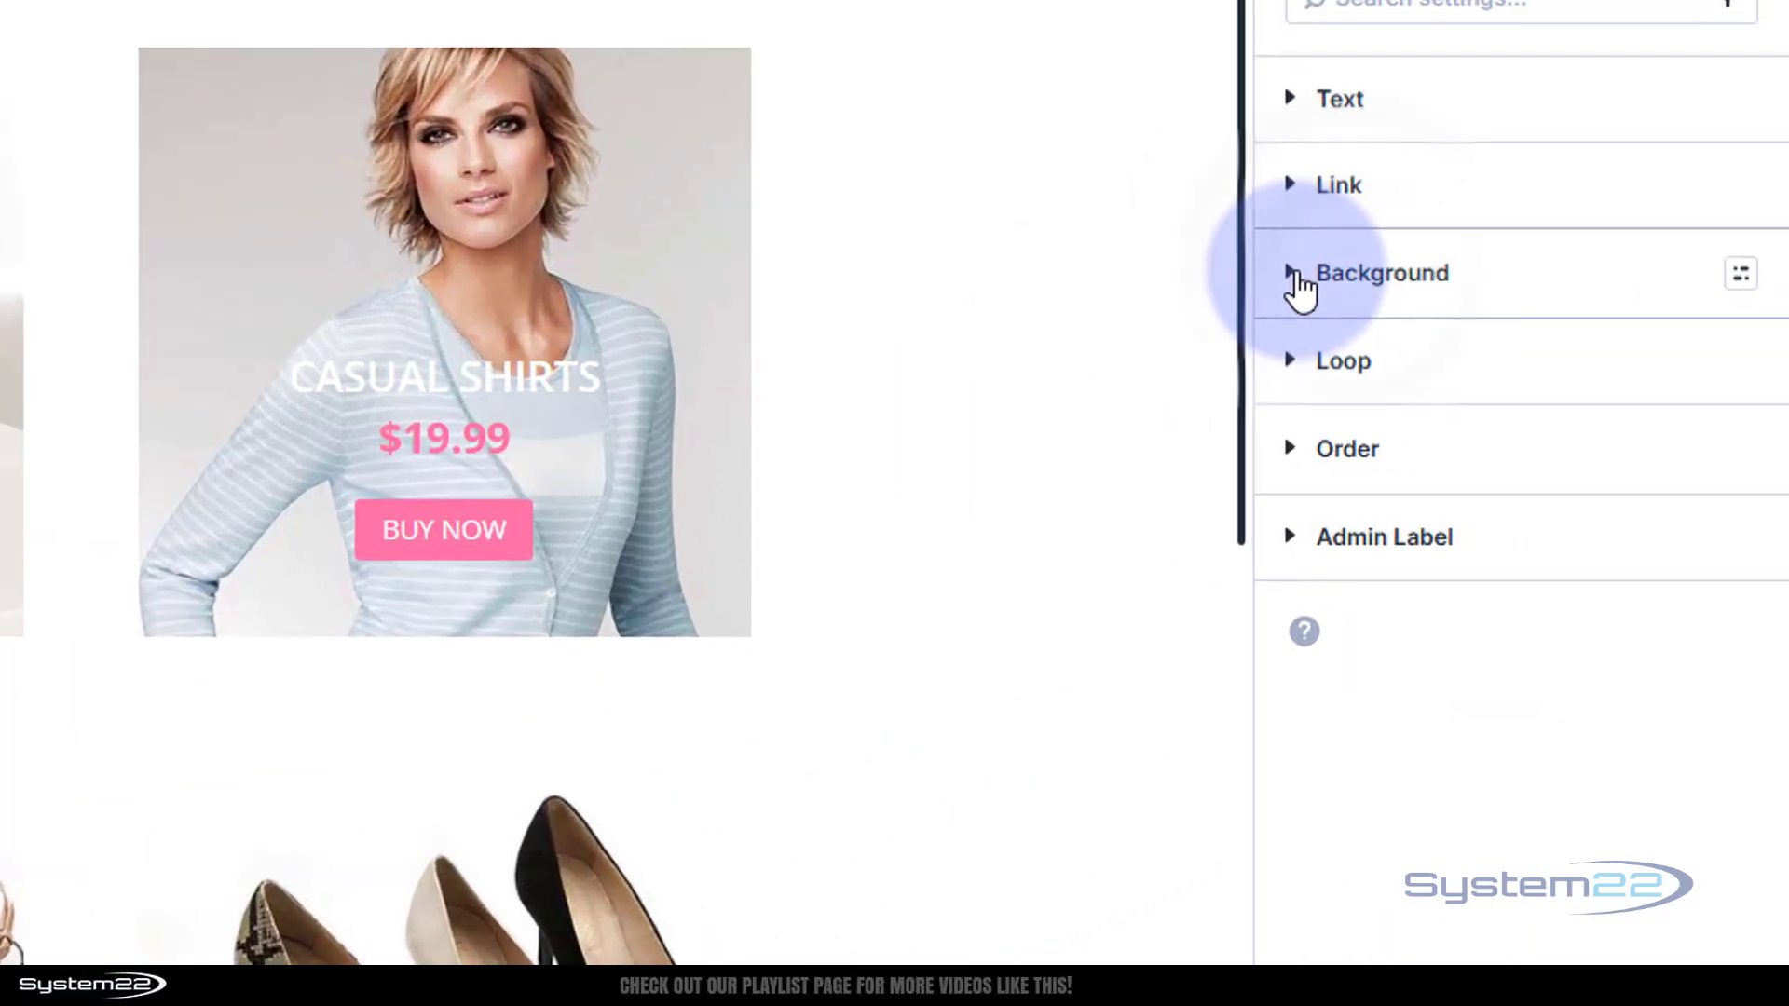
left_click(1551, 393)
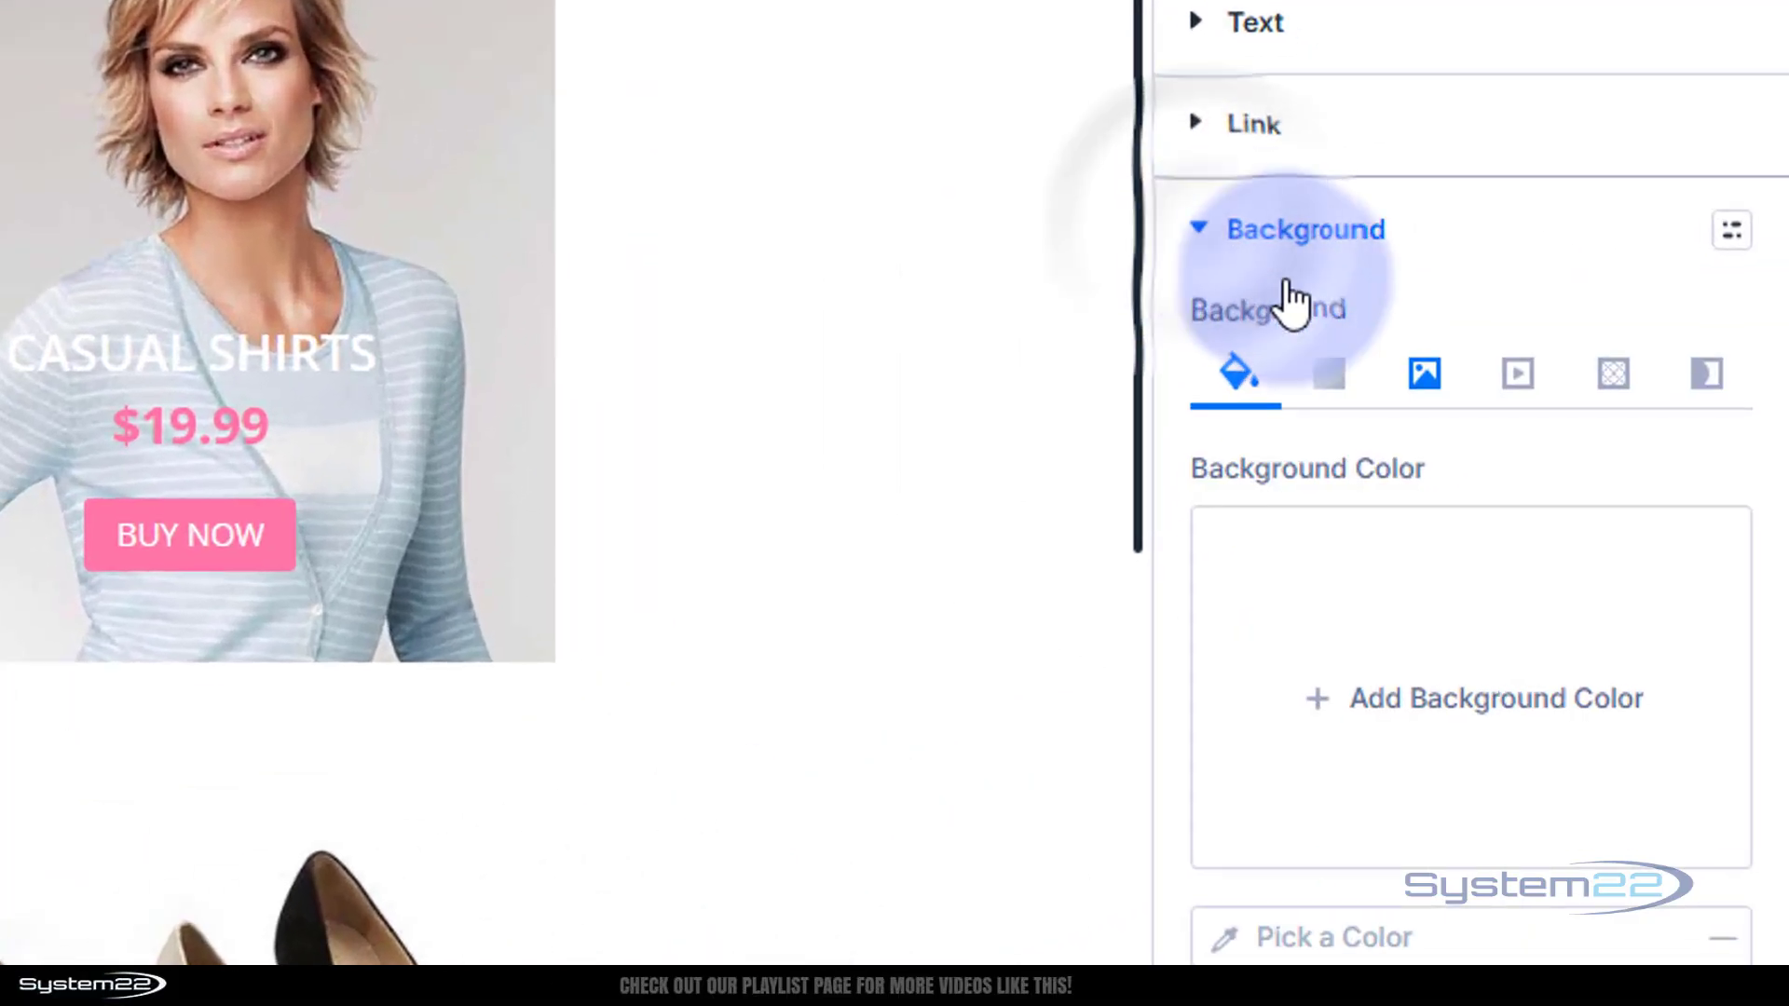
left_click(1326, 417)
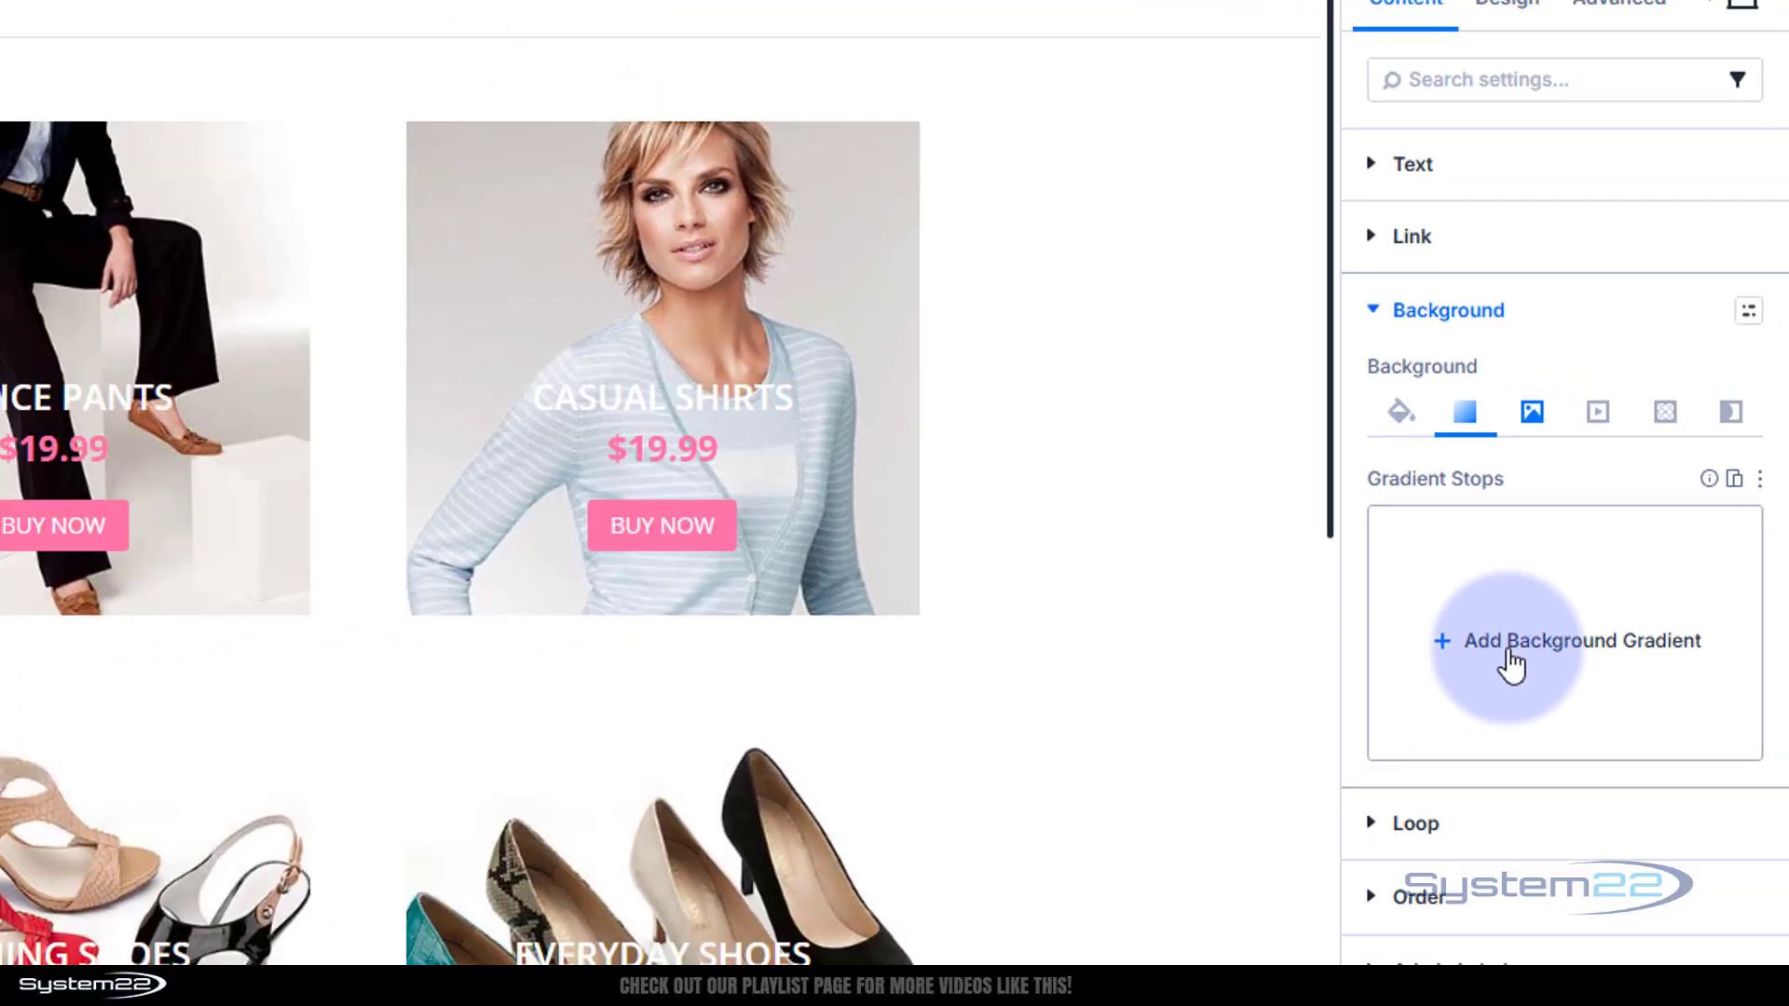
left_click(1393, 718)
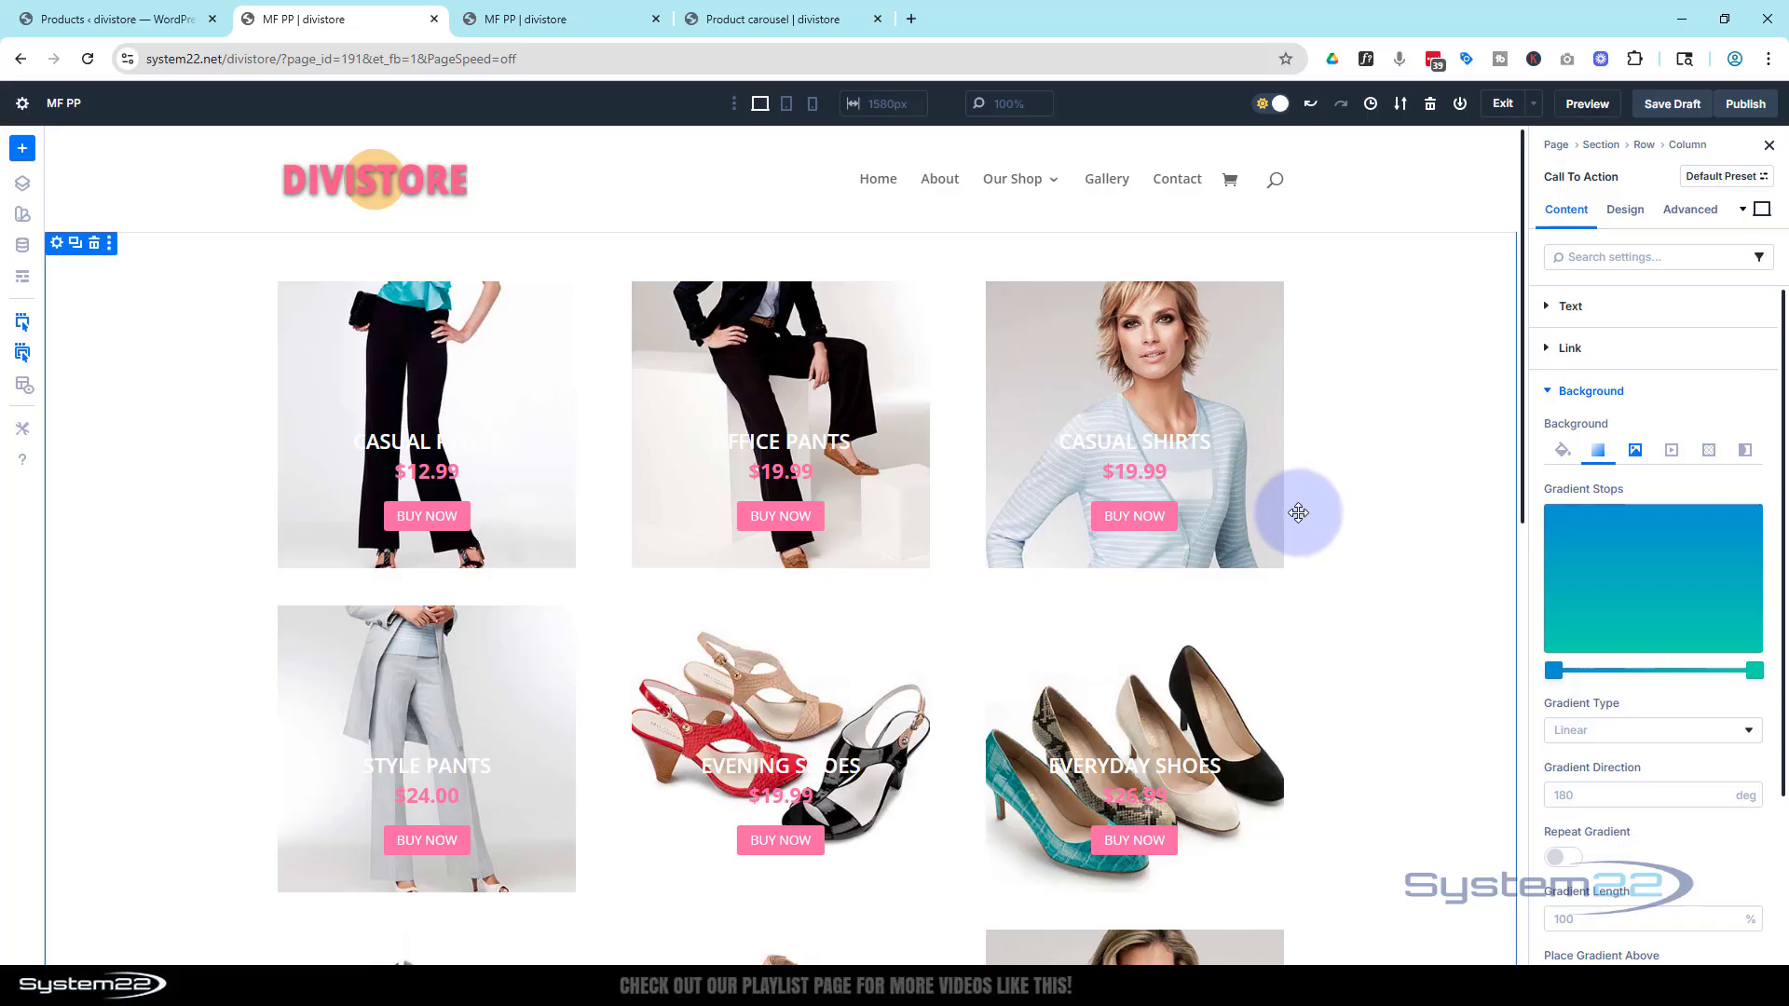
scroll(1554, 294, "down", 5)
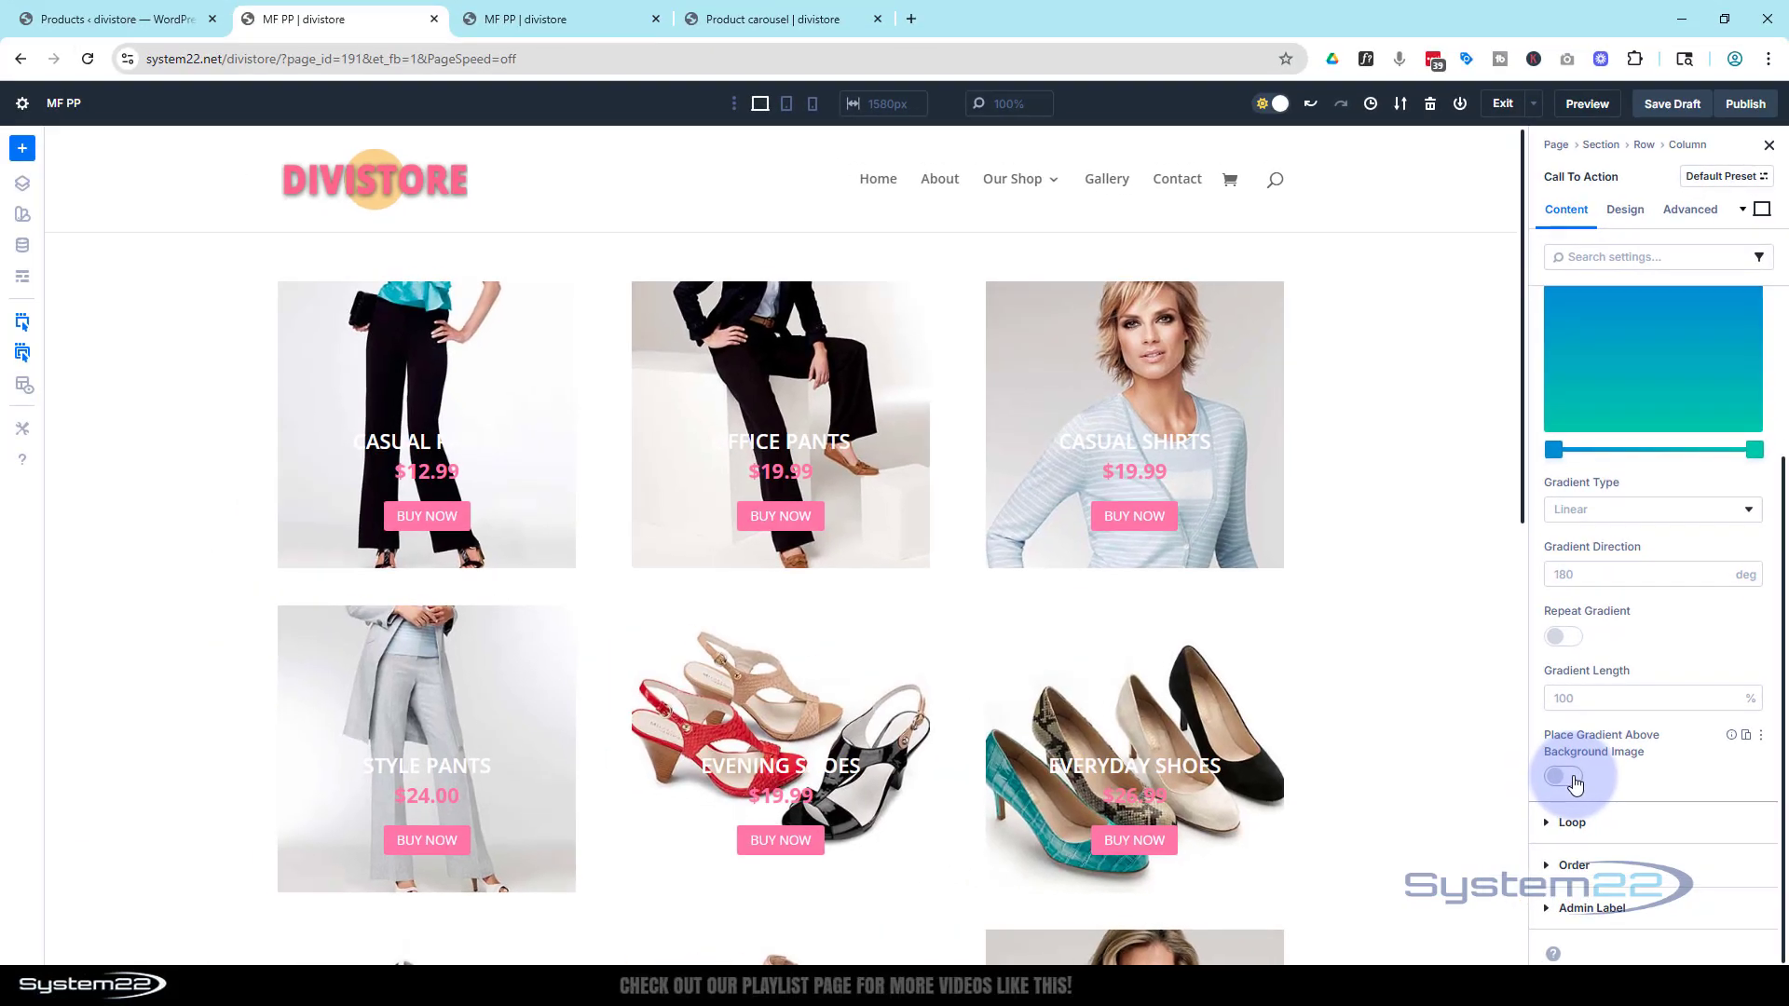
left_click(1564, 777)
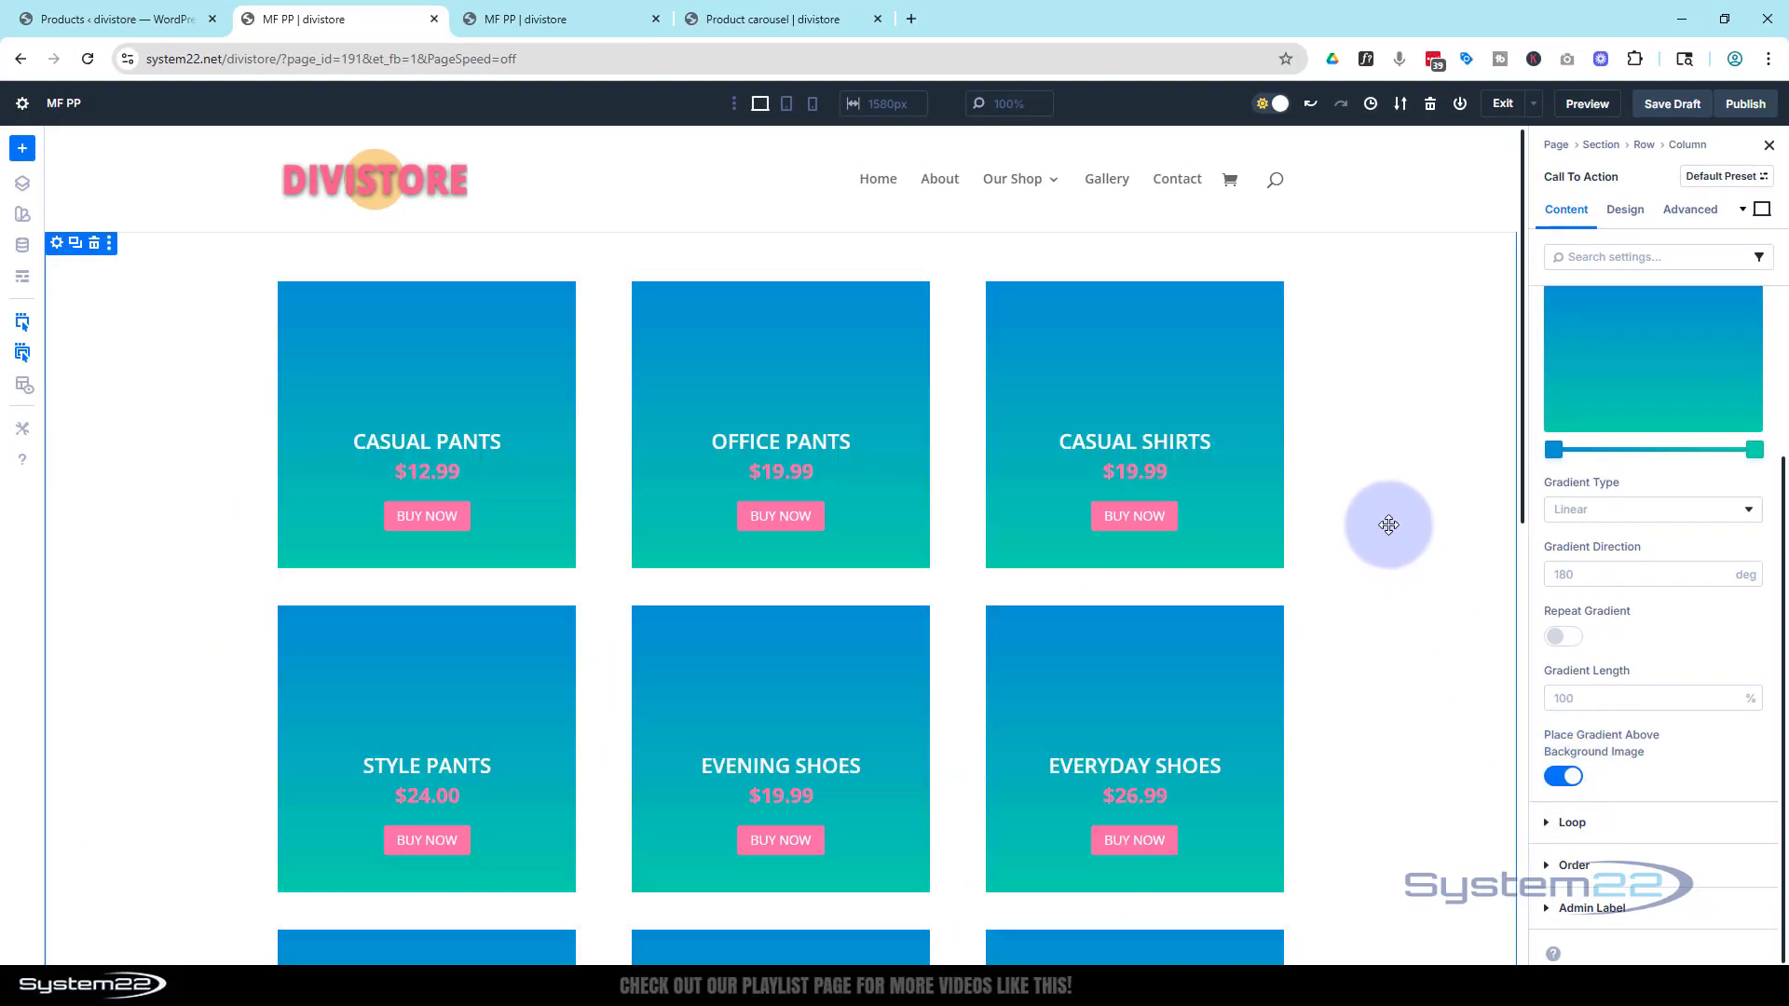
Make the gradient fade from a fully transparent start stop to black 010101, moving the start stop to about 40%
left_click(1553, 451)
left_click_drag(1502, 465, 1316, 477)
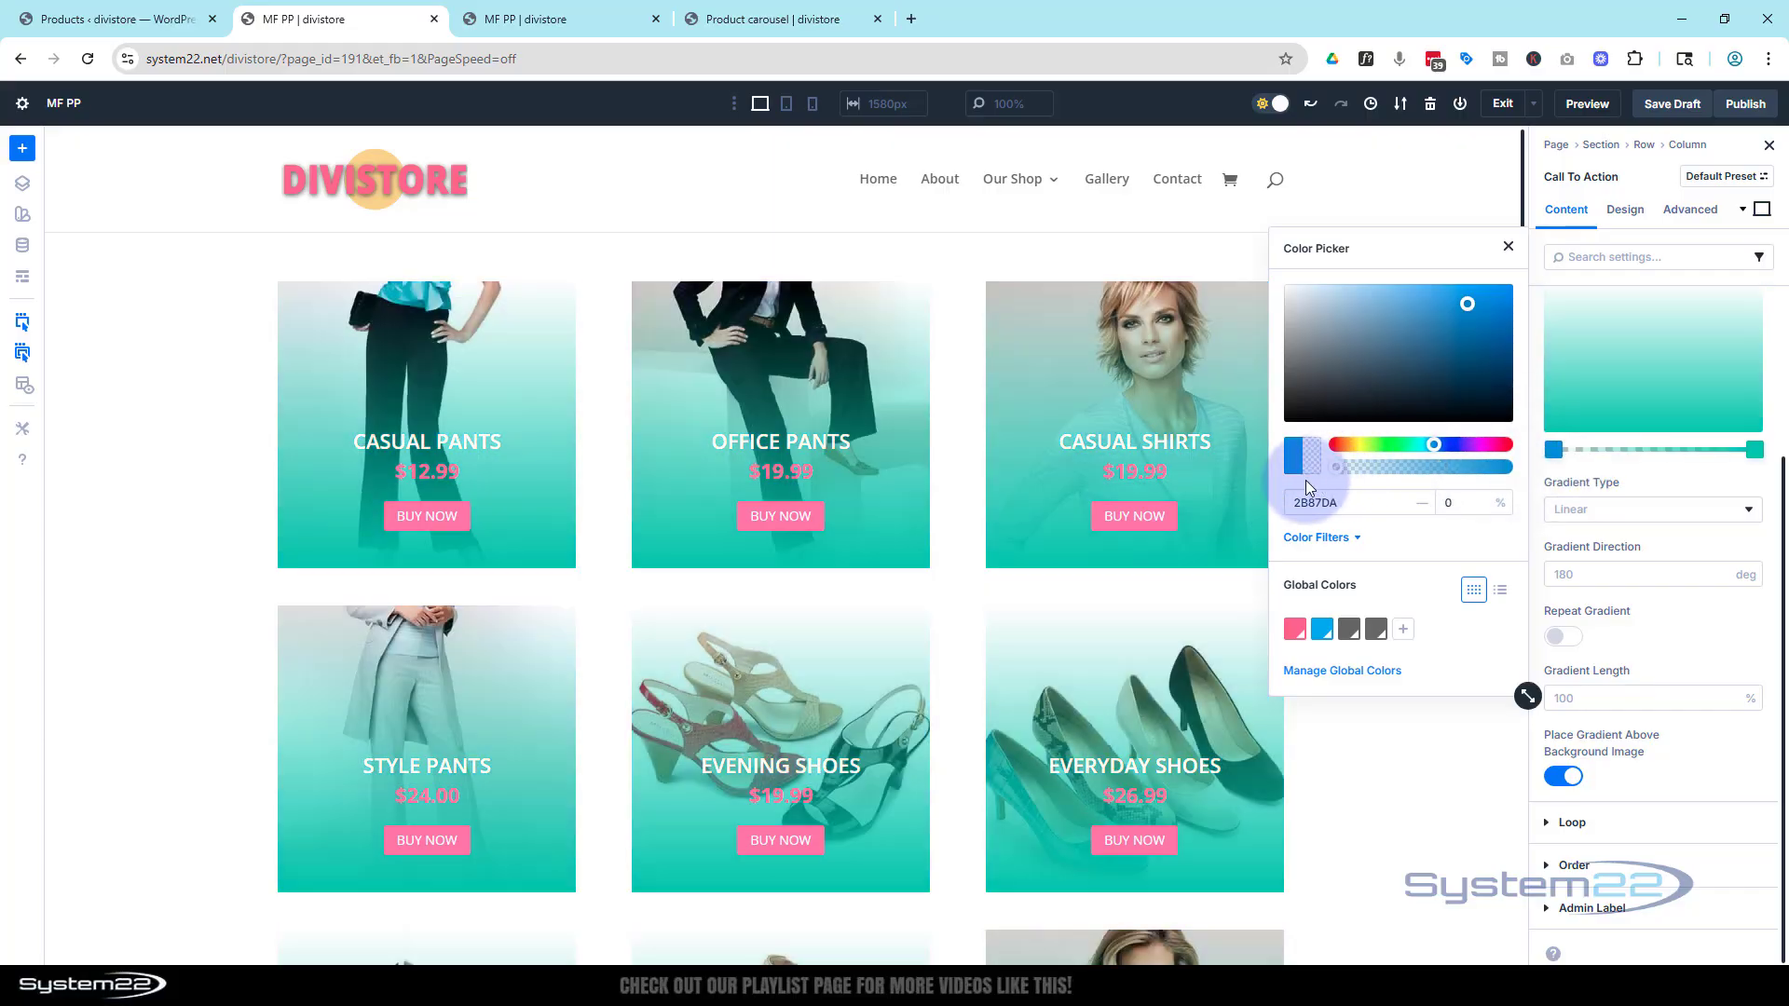
left_click(1755, 449)
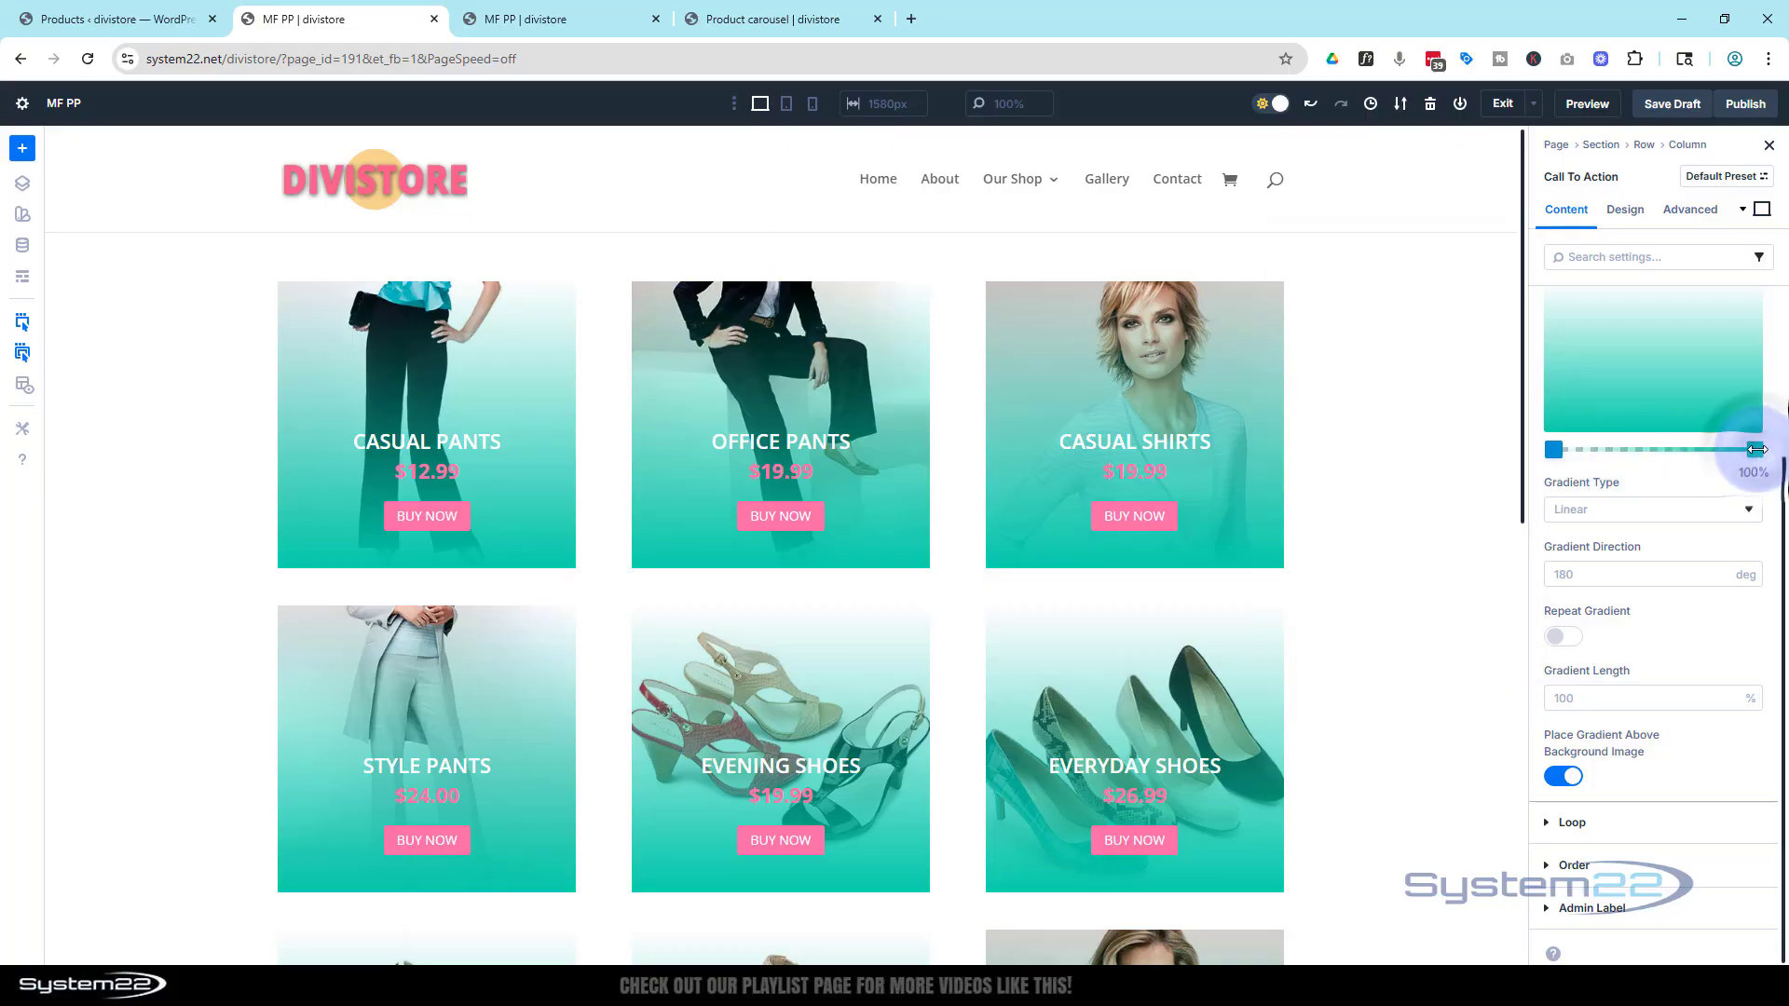
left_click(1755, 449)
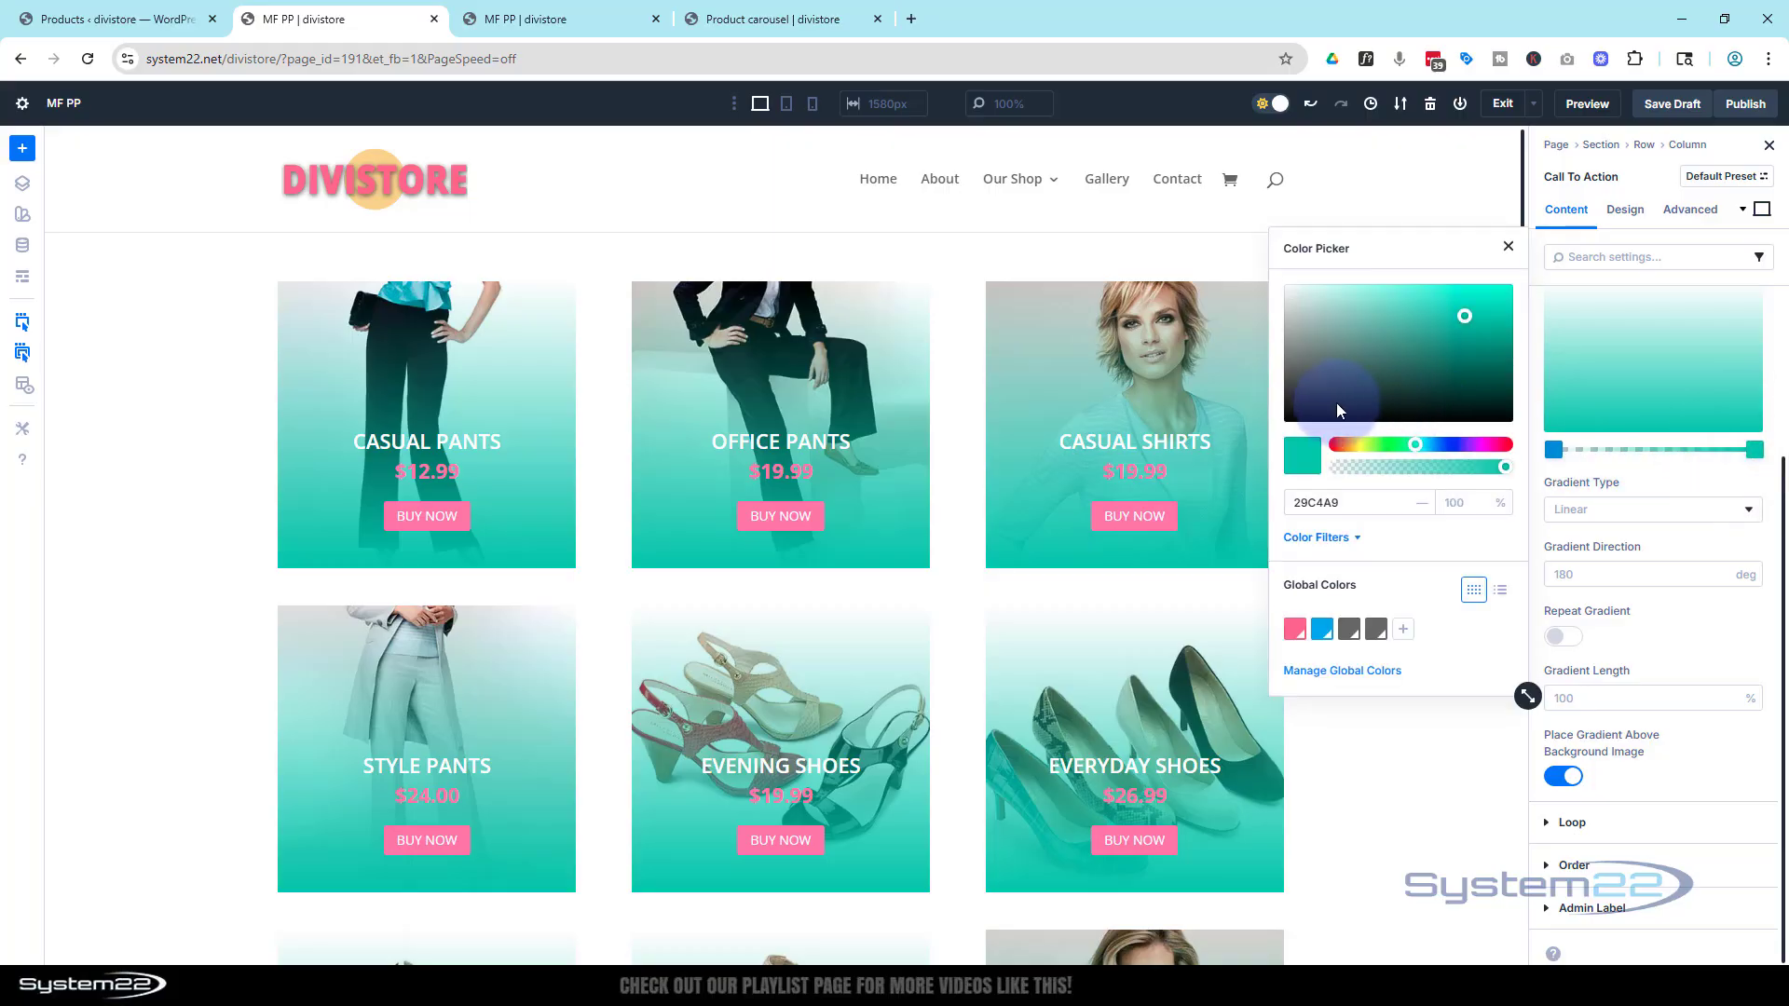
left_click_drag(1335, 403, 1287, 422)
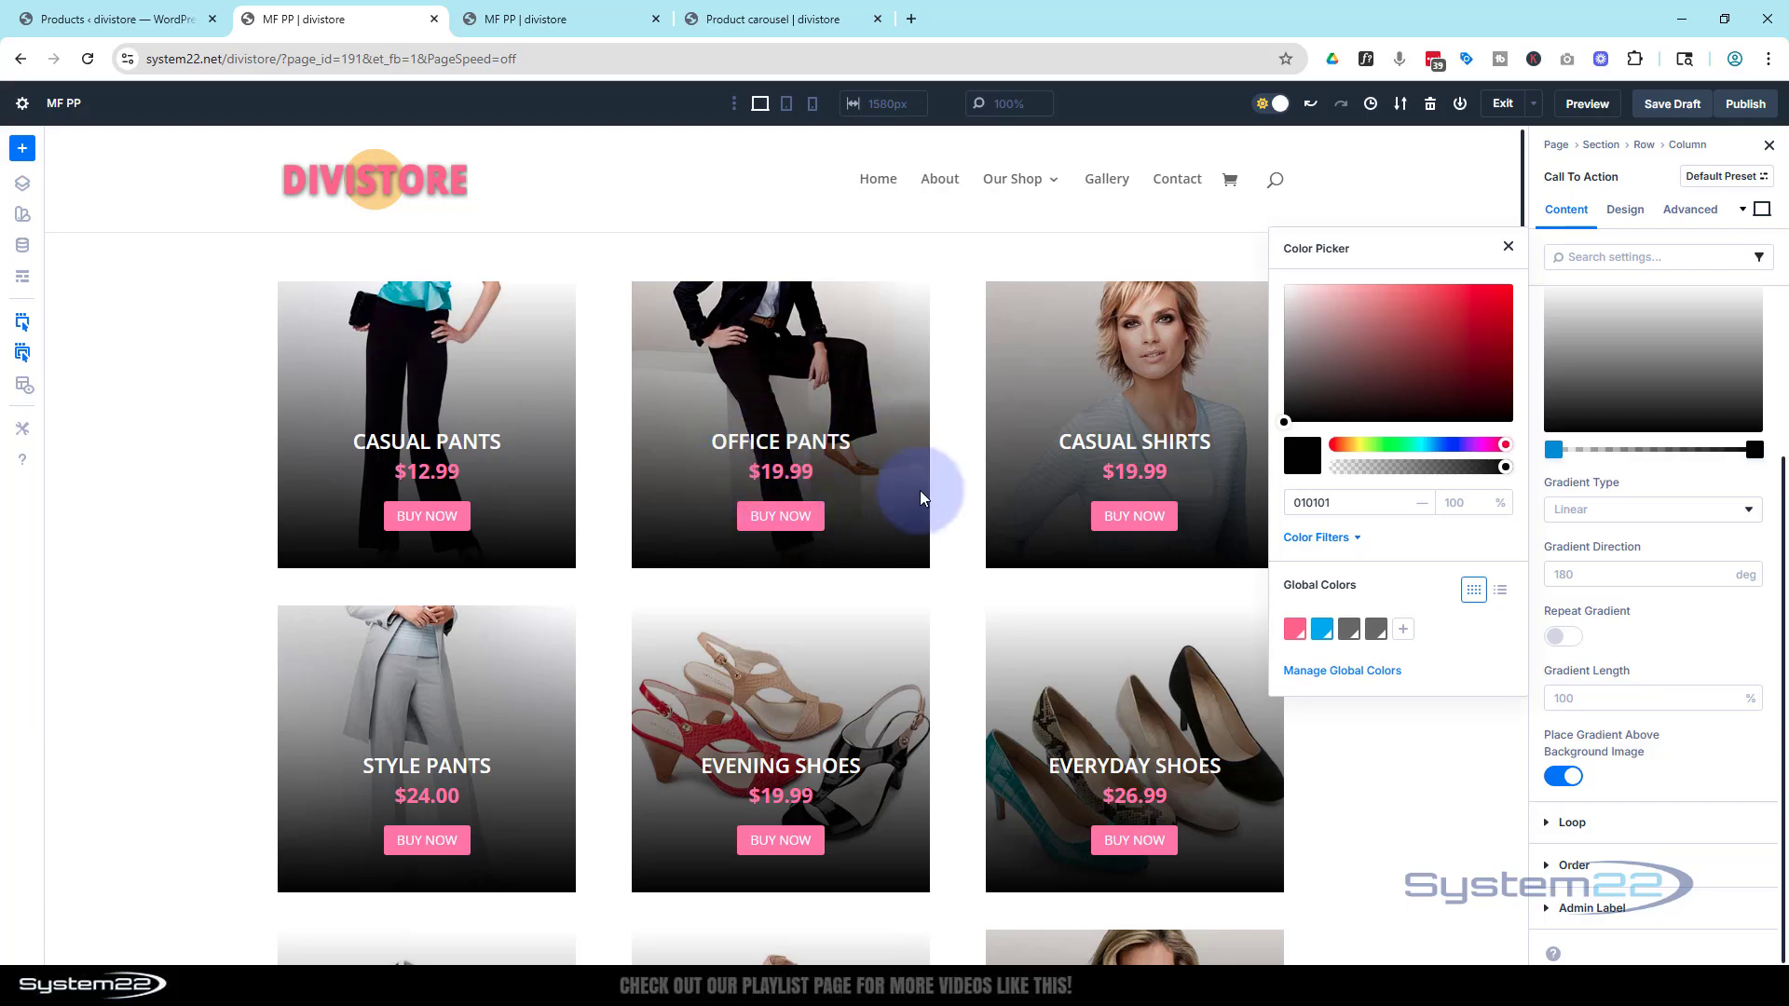
left_click(1553, 451)
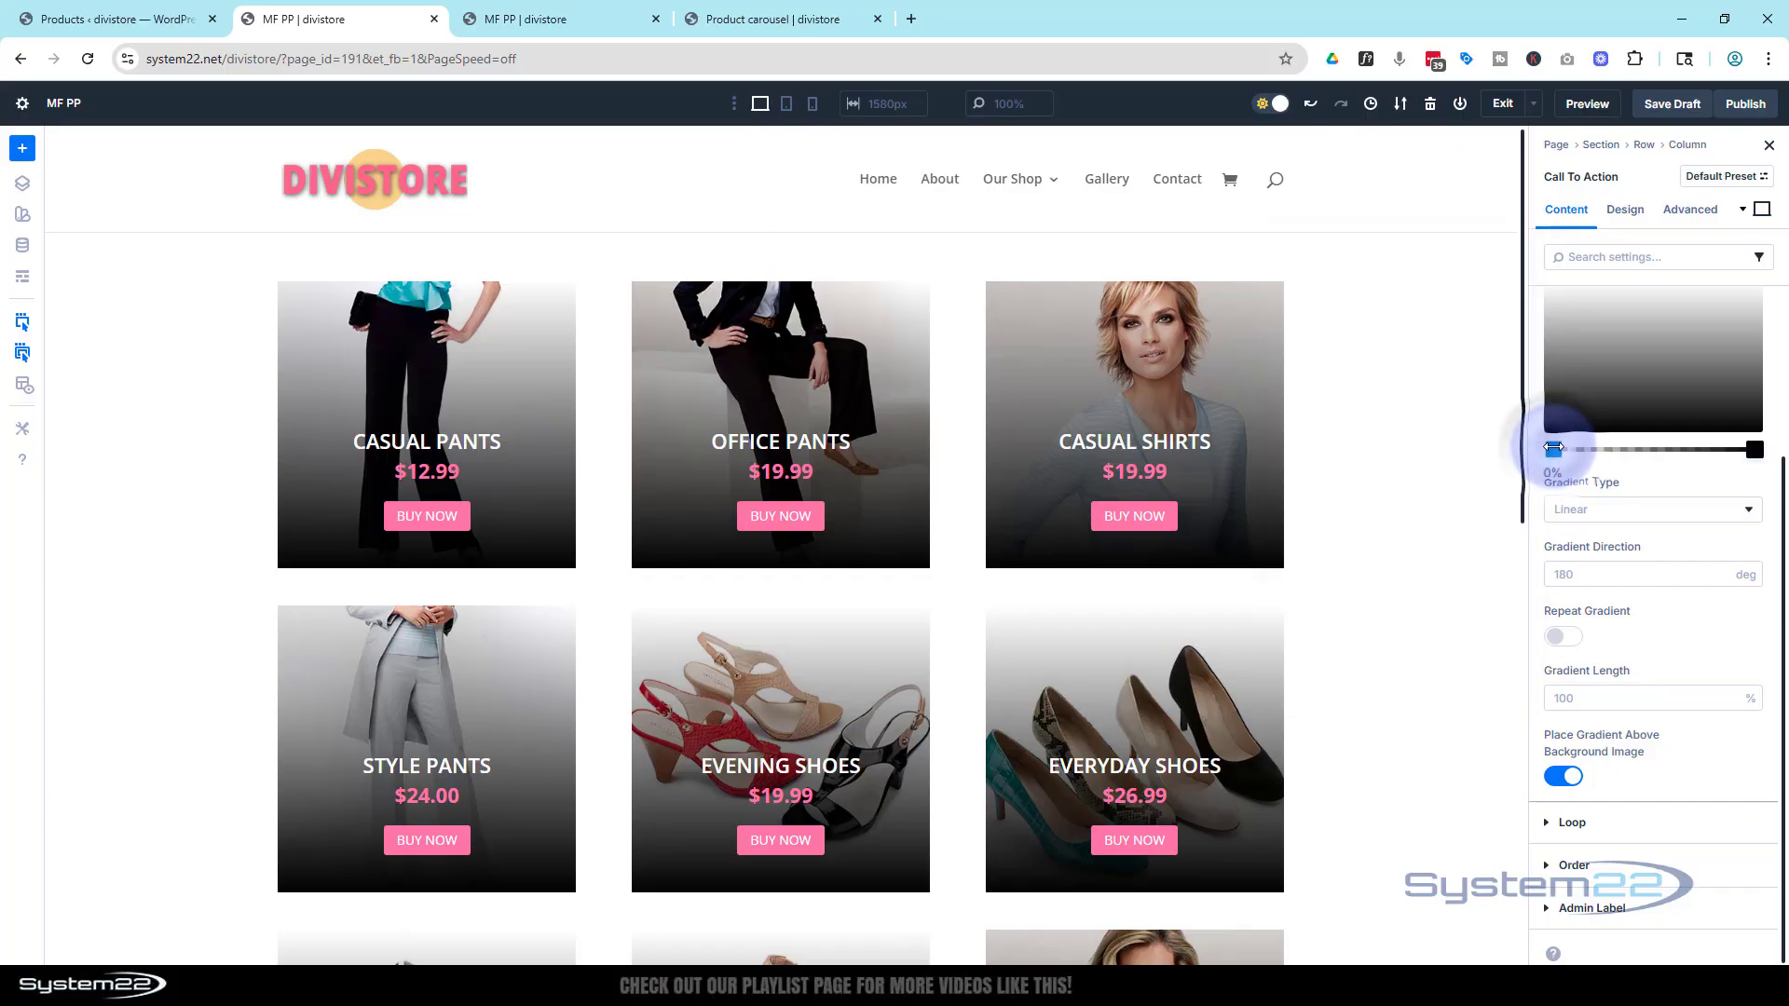
left_click_drag(1553, 448, 1632, 451)
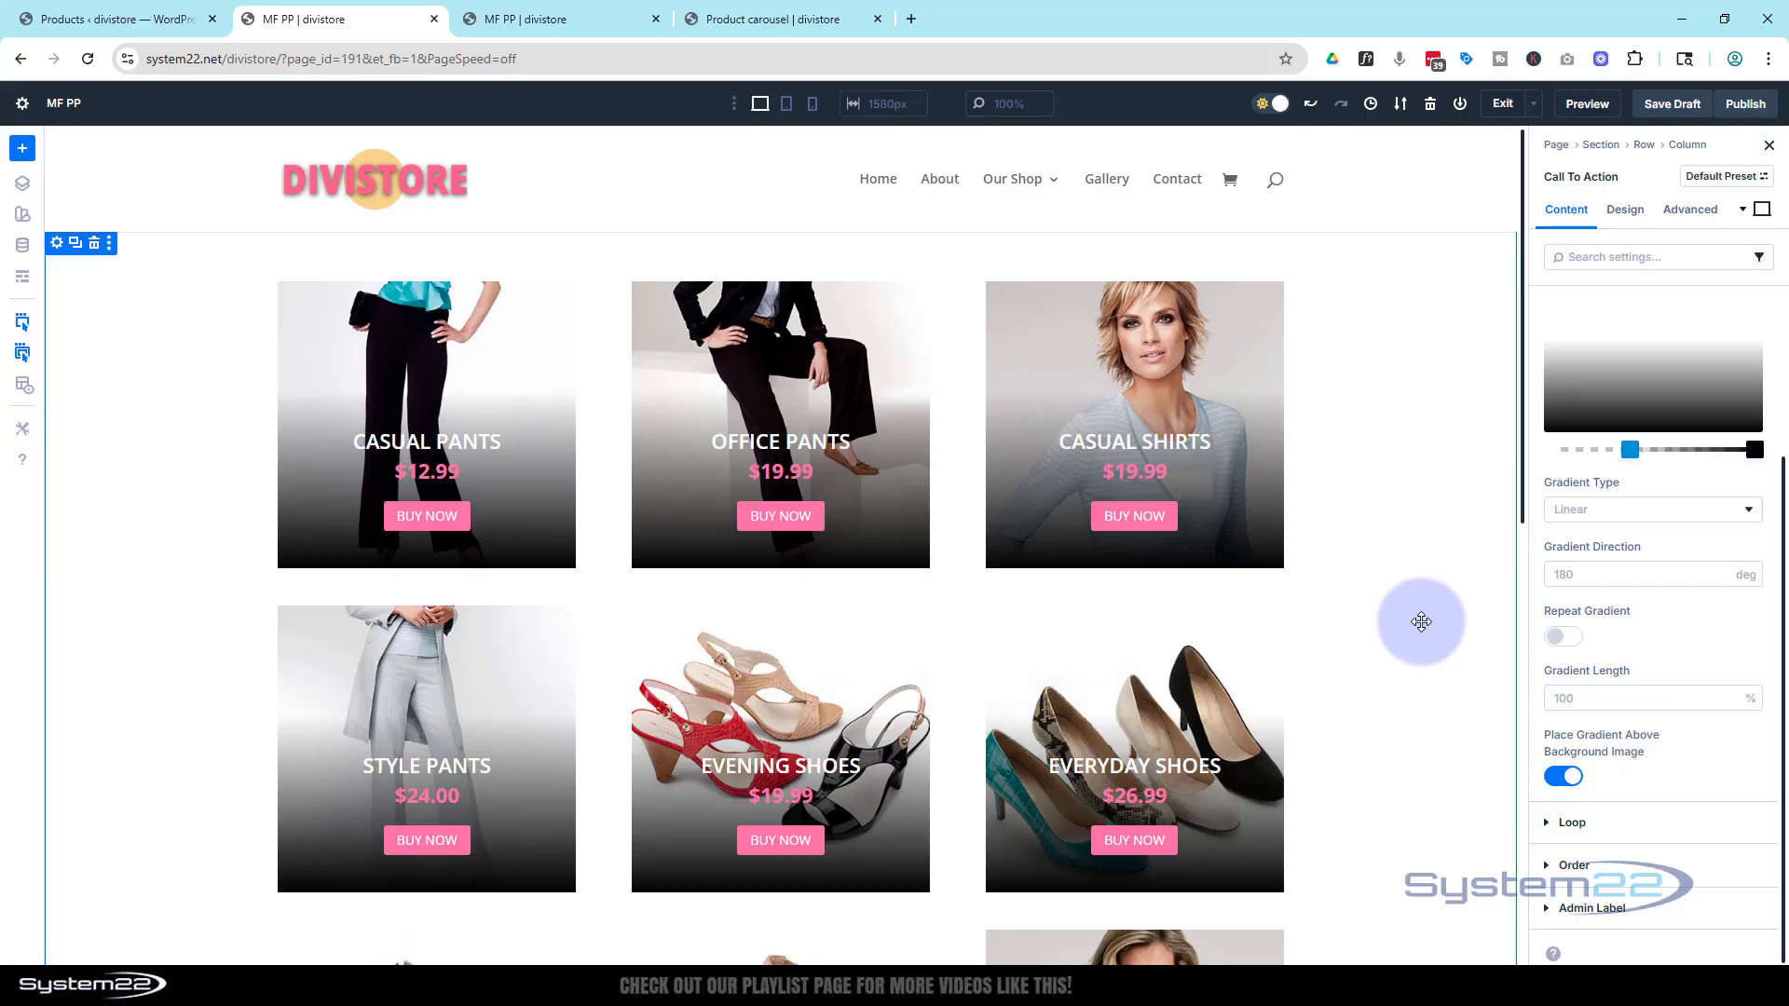
In the design settings, set the module's border width to 1 px
left_click(1624, 216)
left_click(1552, 439)
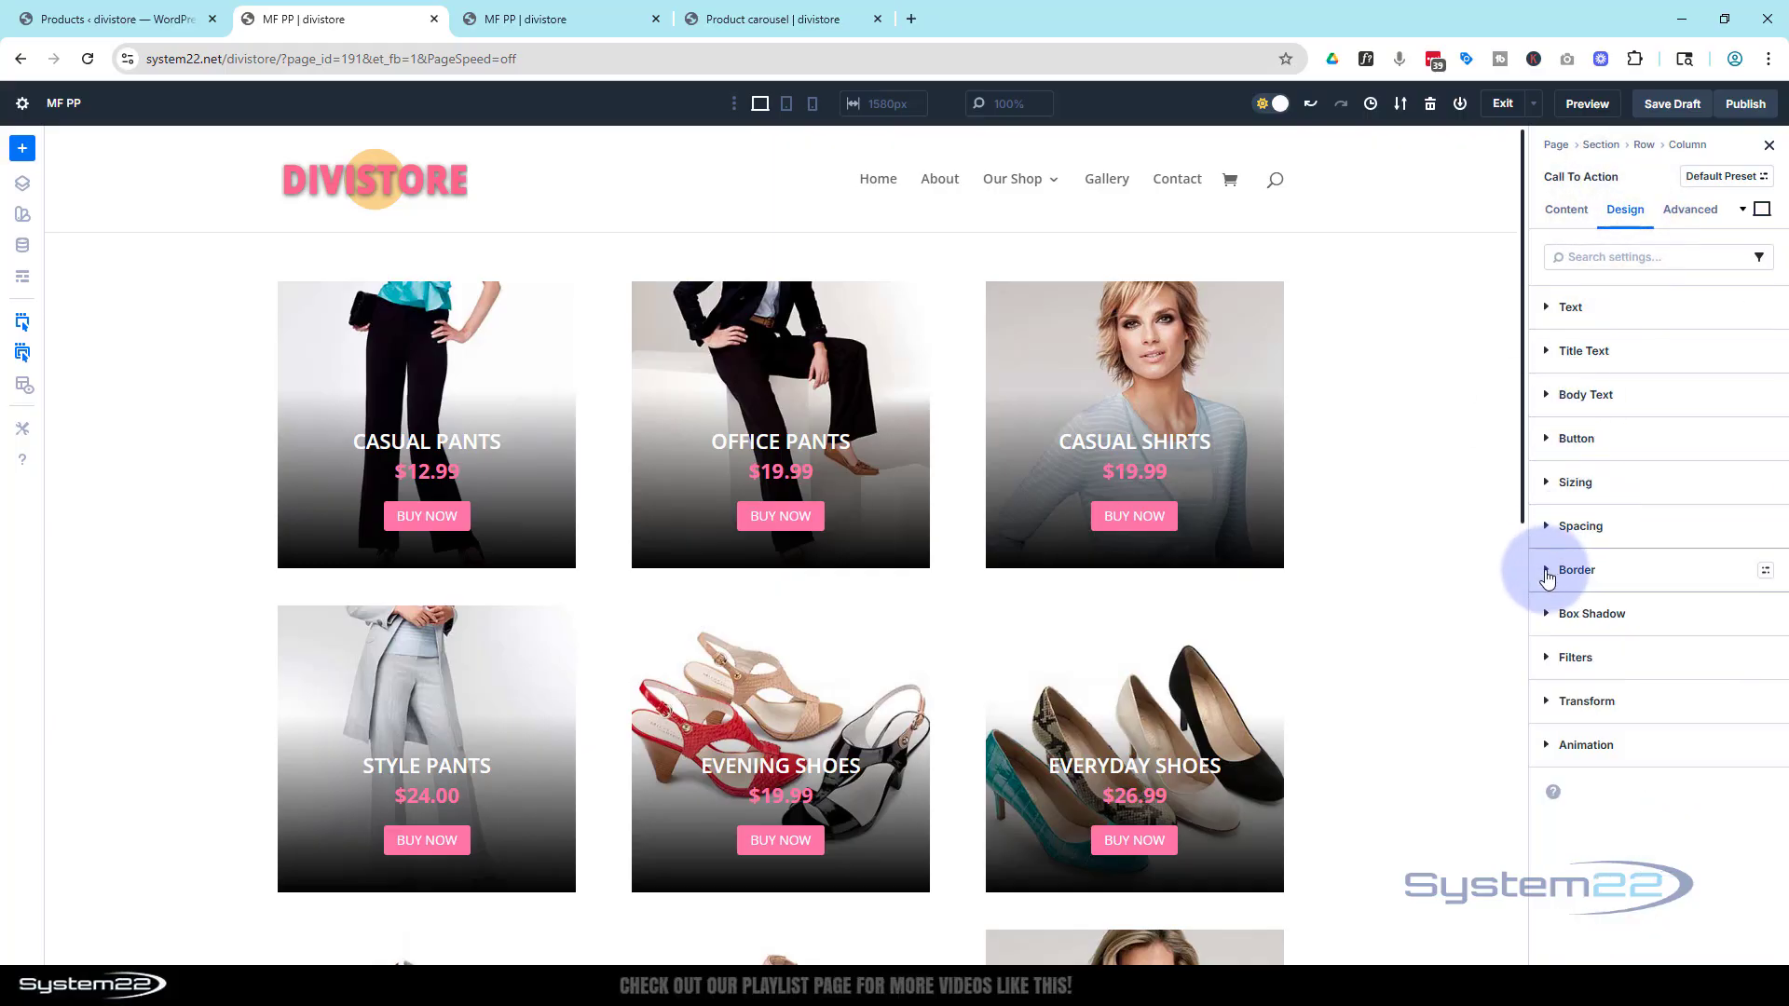
left_click(1546, 572)
scroll(1584, 578, "down", 4)
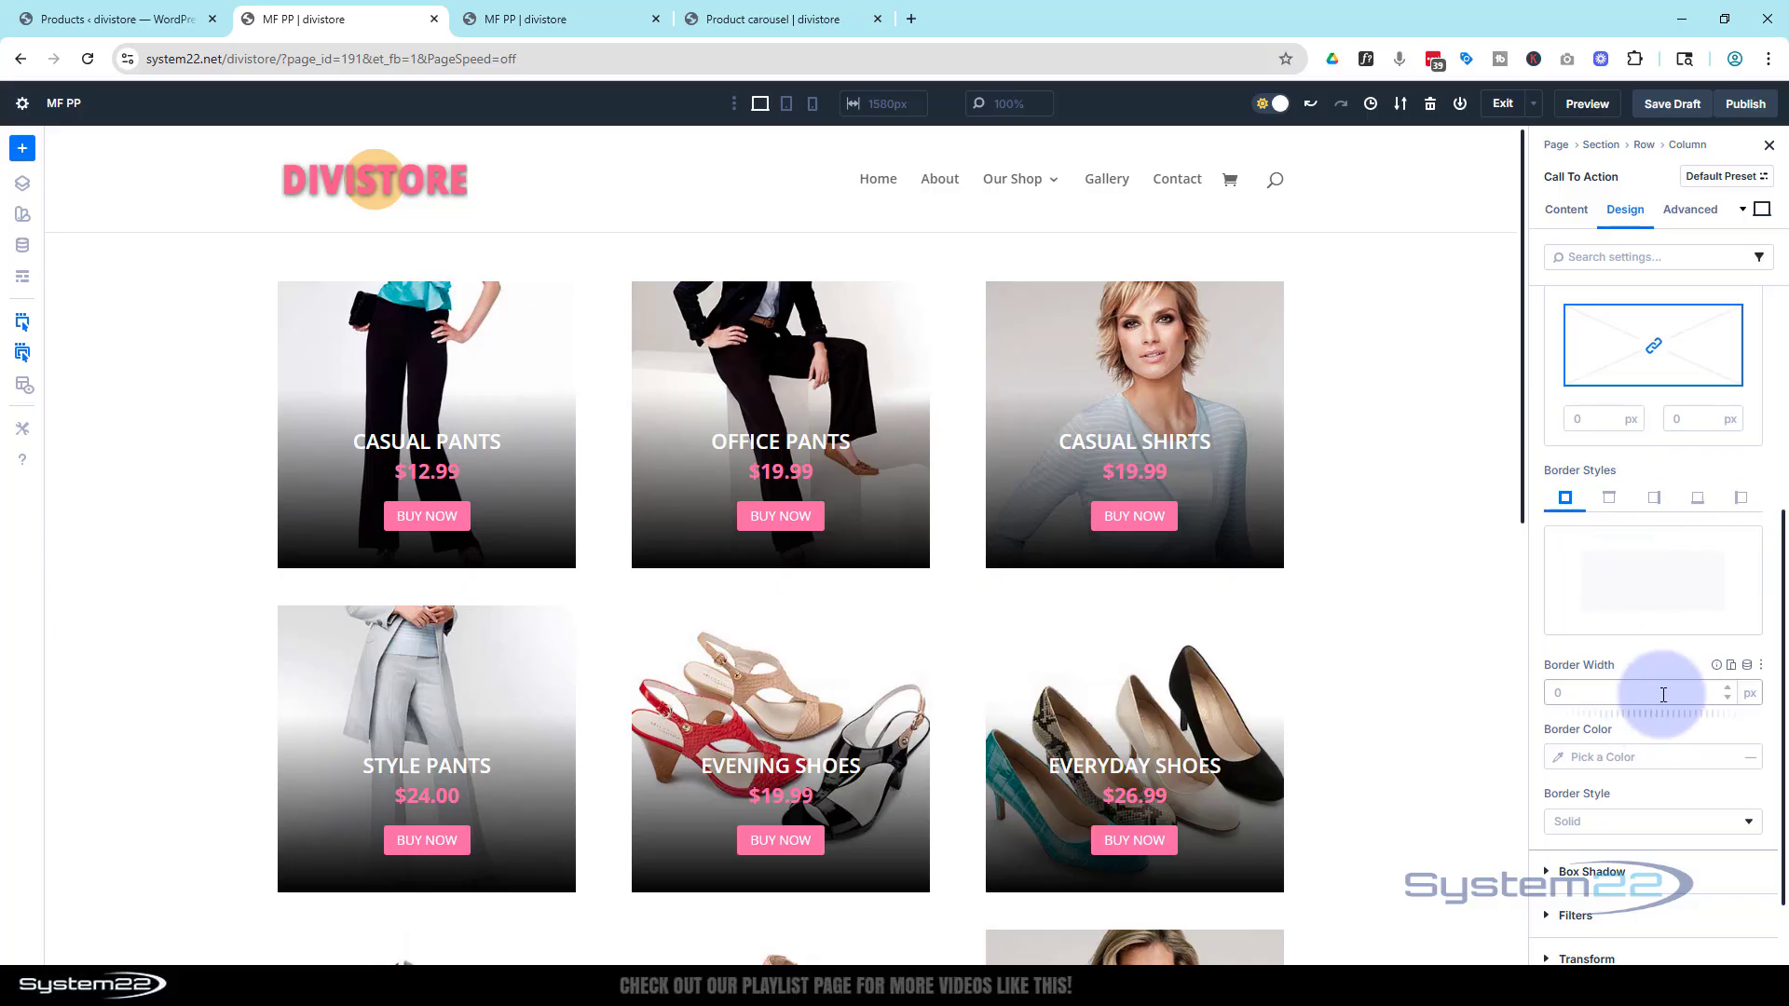
left_click(1729, 689)
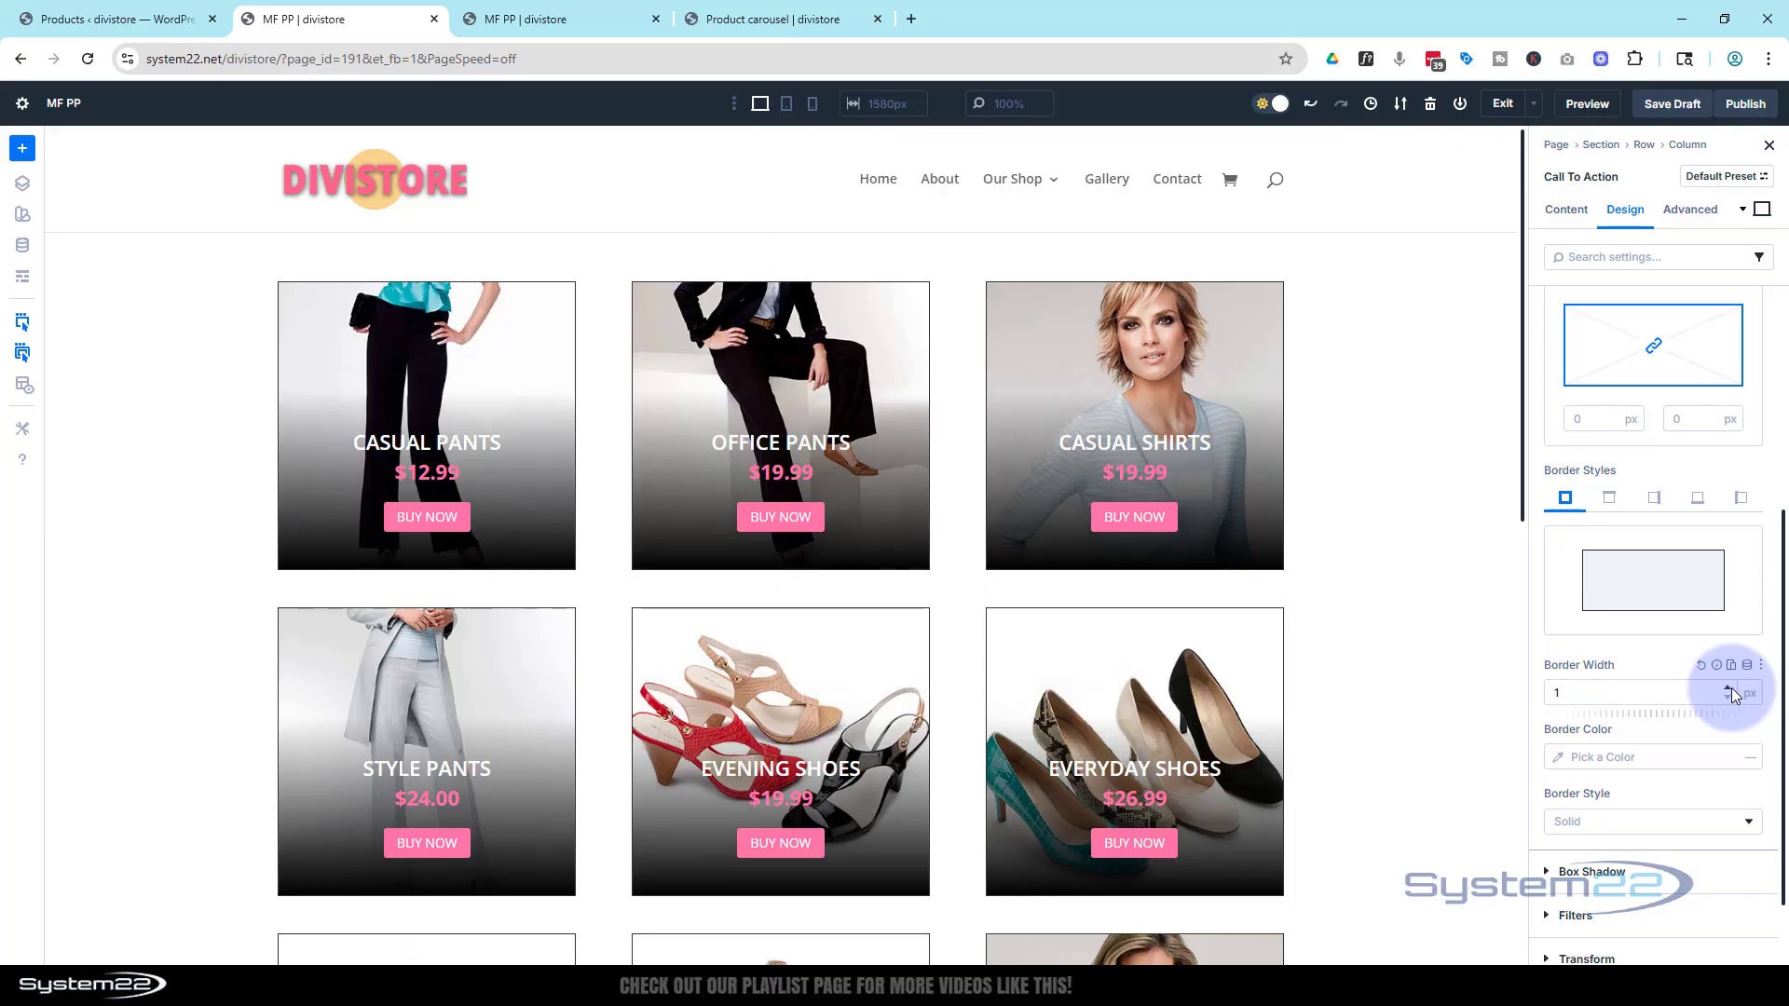
Paste FF7AA6 as the module's border colour
left_click(1601, 757)
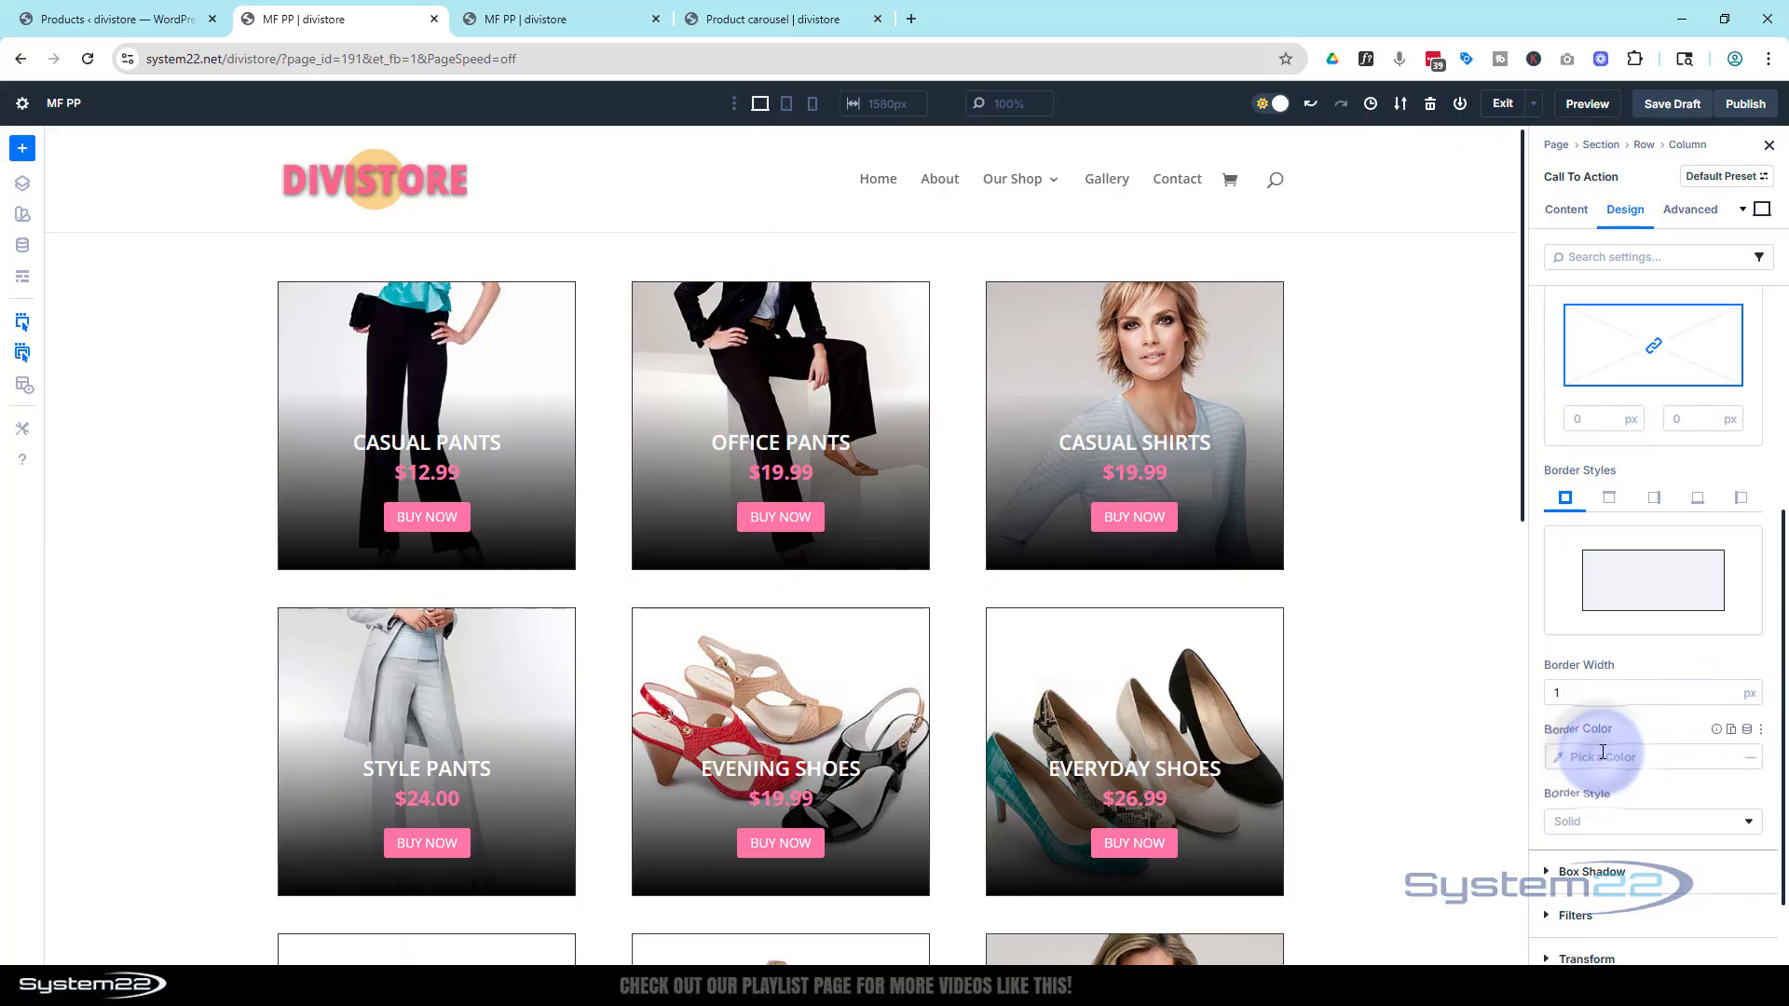
type("#ff7aa6")
left_click(1642, 731)
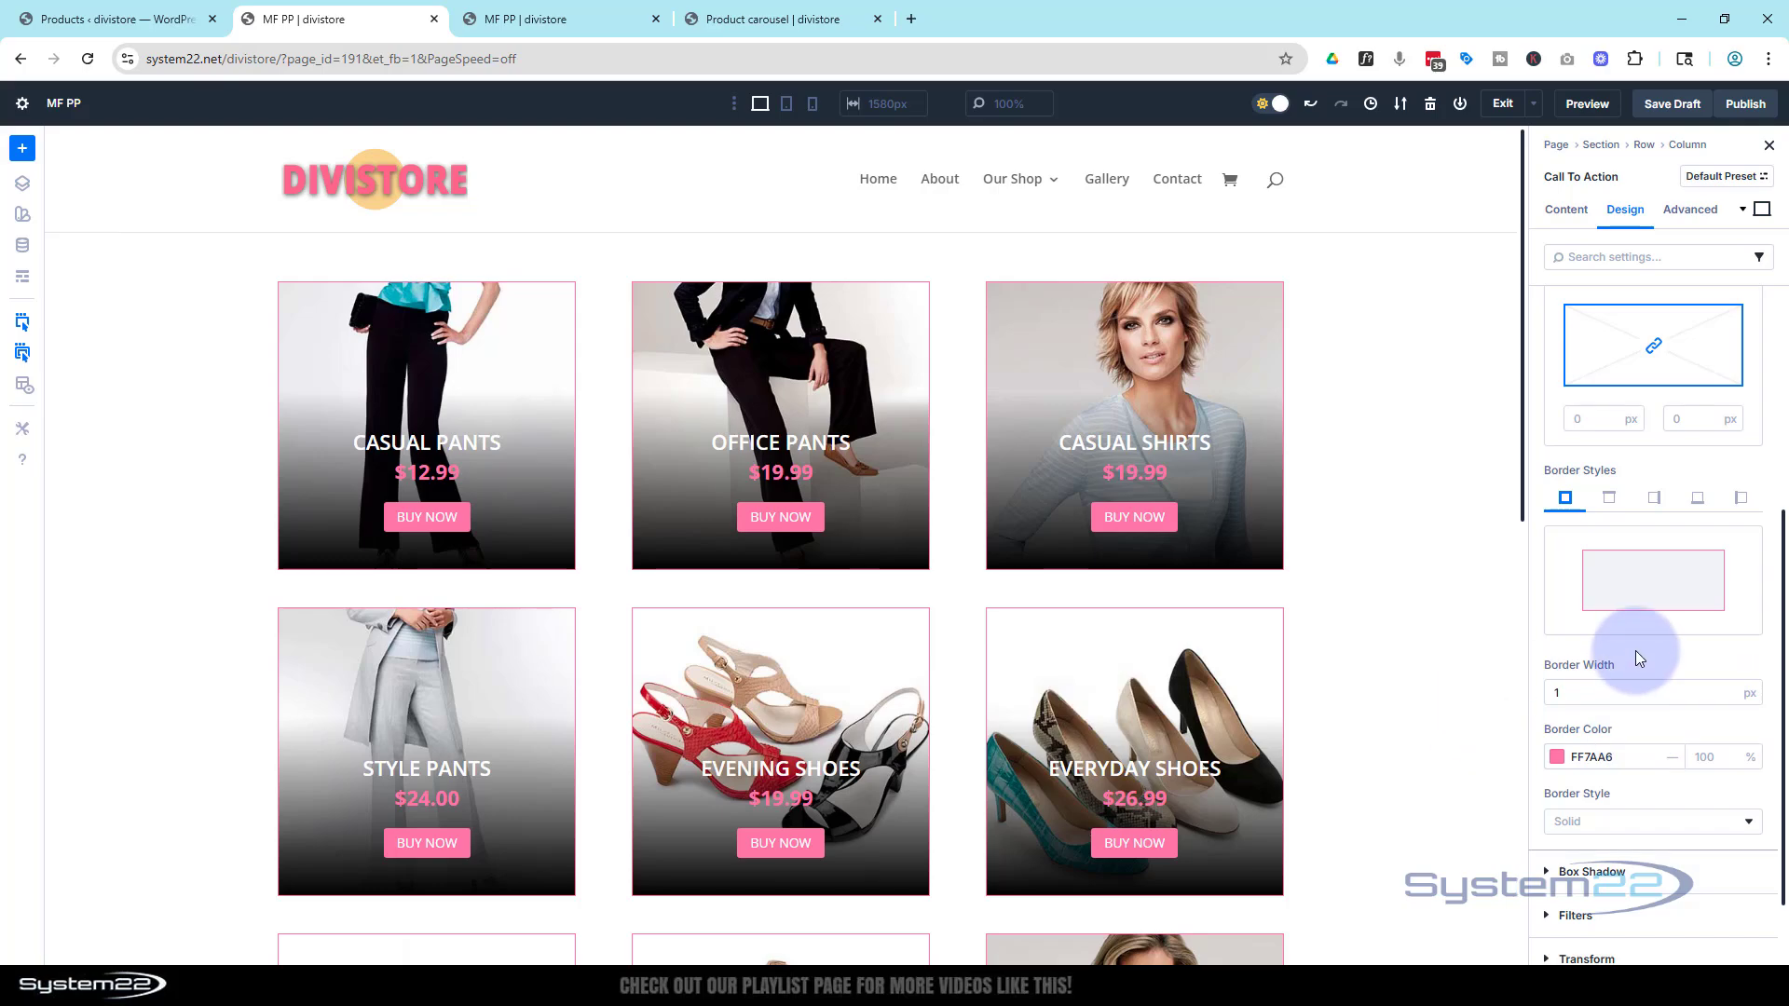
Apply the third box shadow preset to the Call To Action module
scroll(1640, 662, "down", 2)
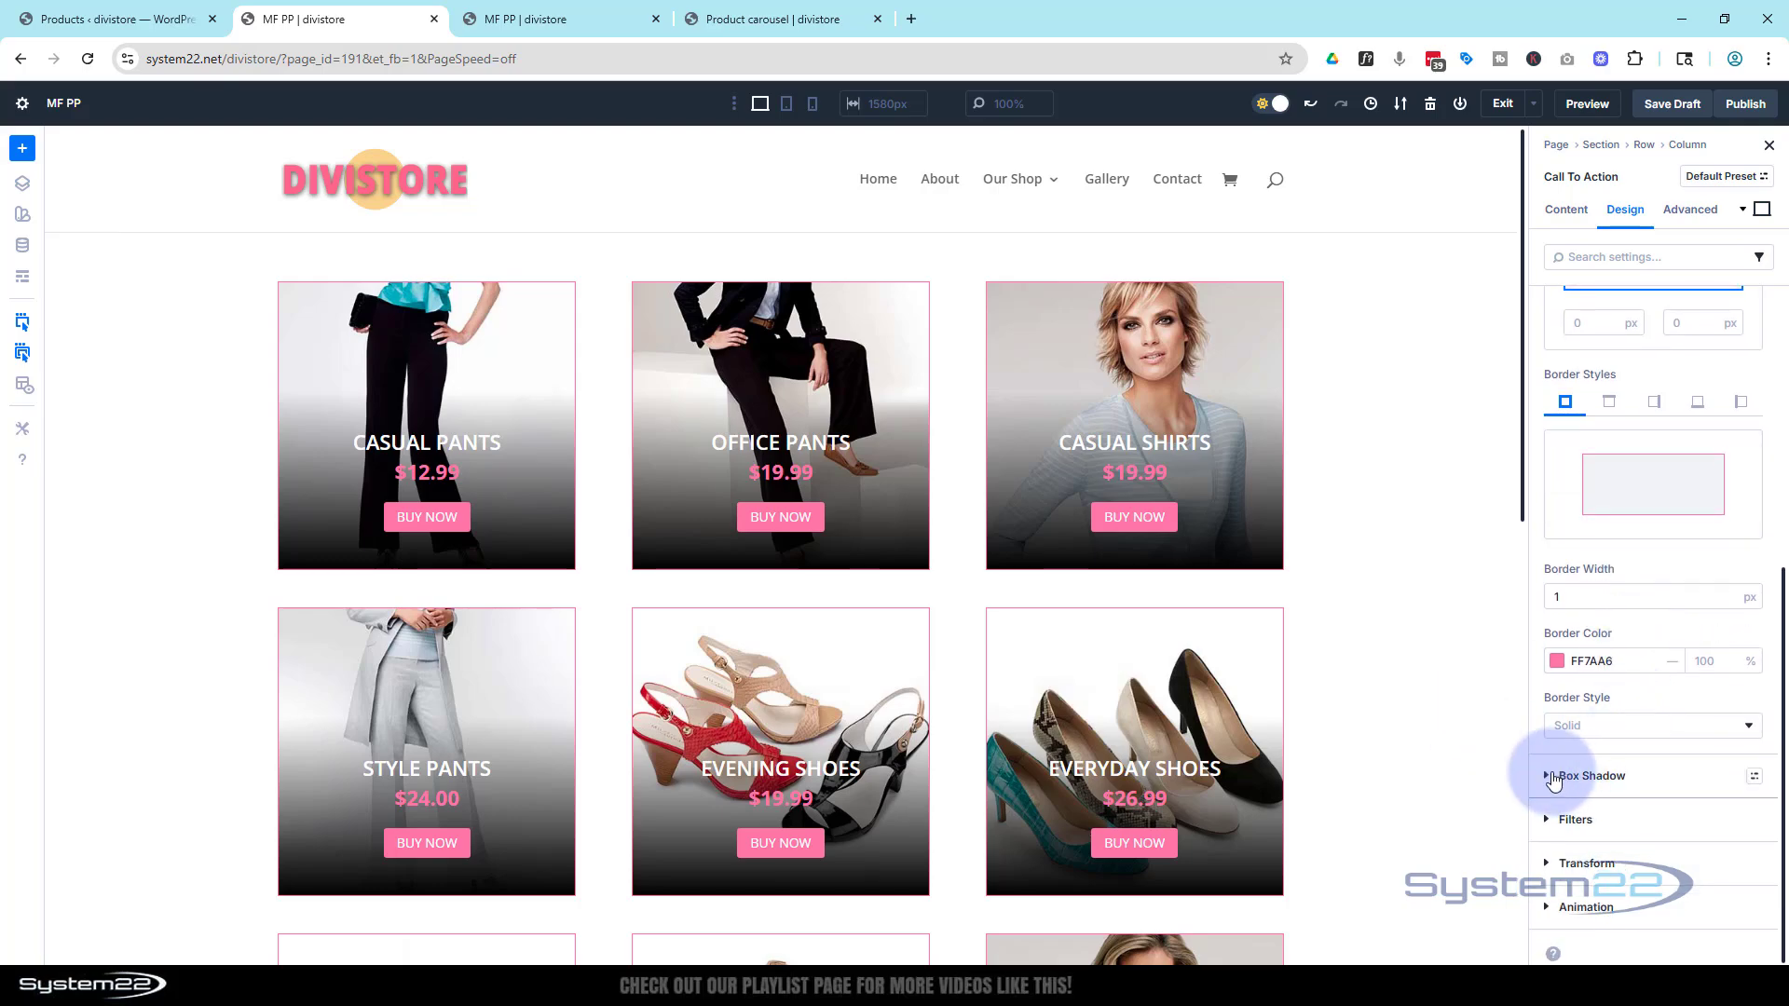
left_click(1552, 776)
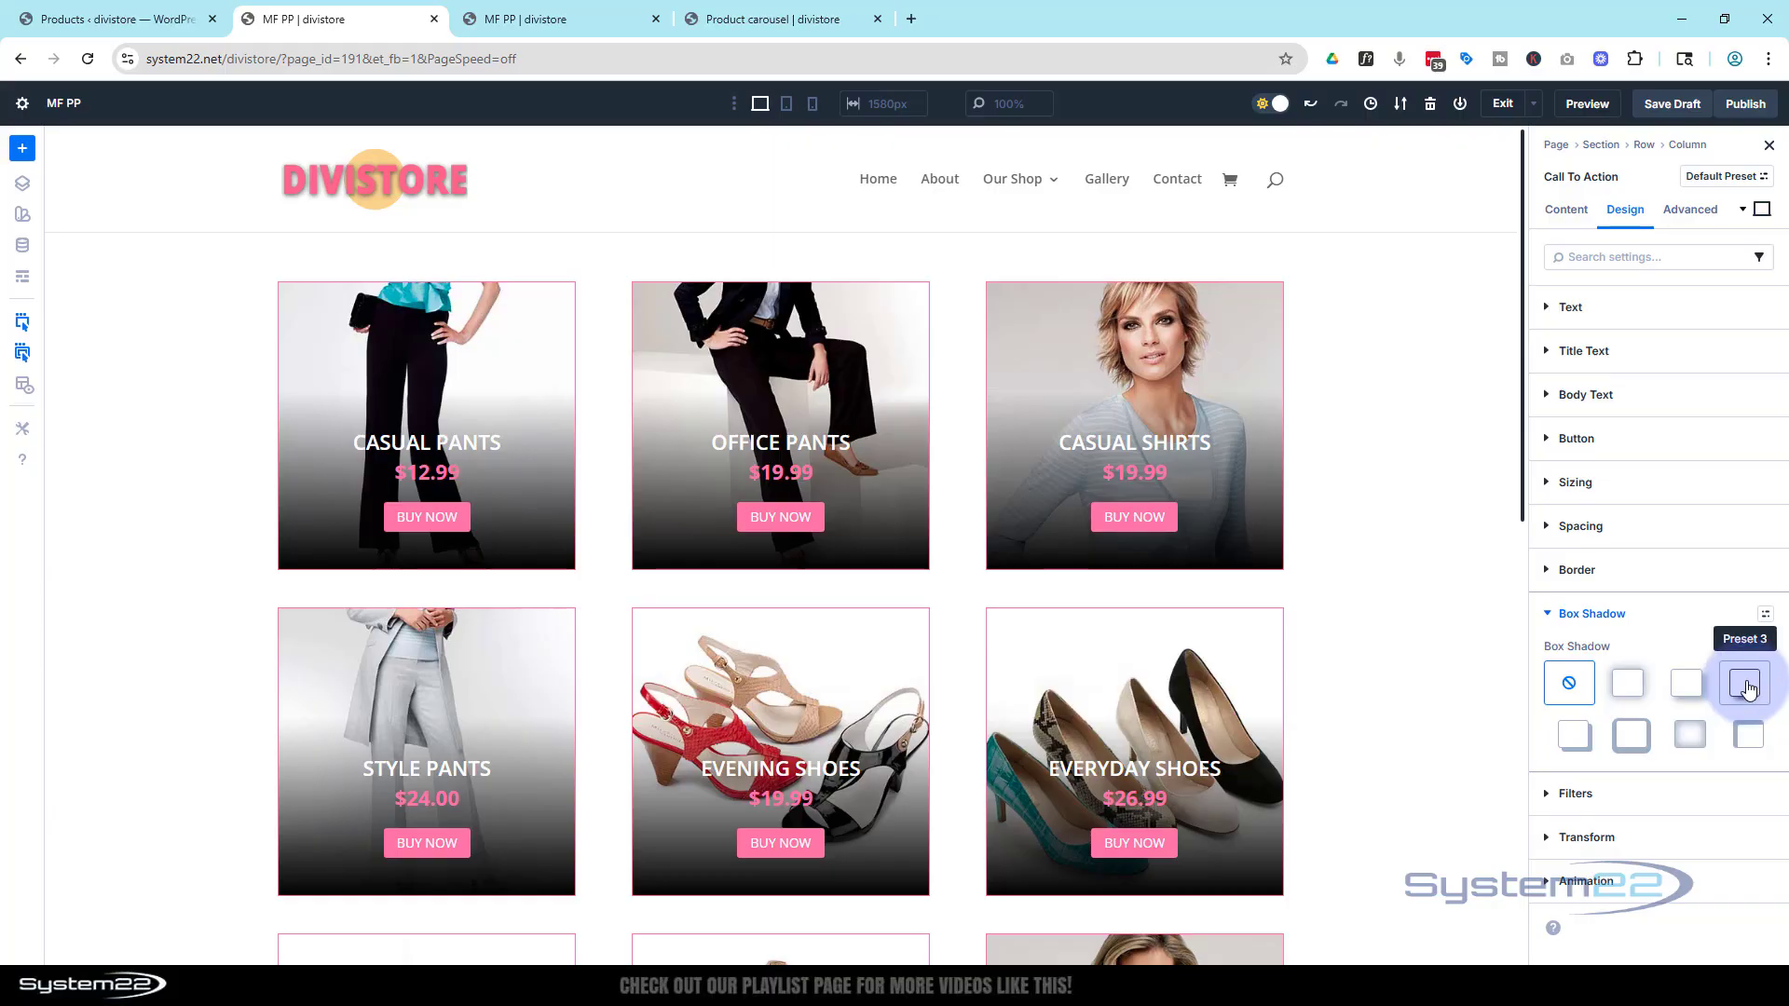
left_click(1744, 685)
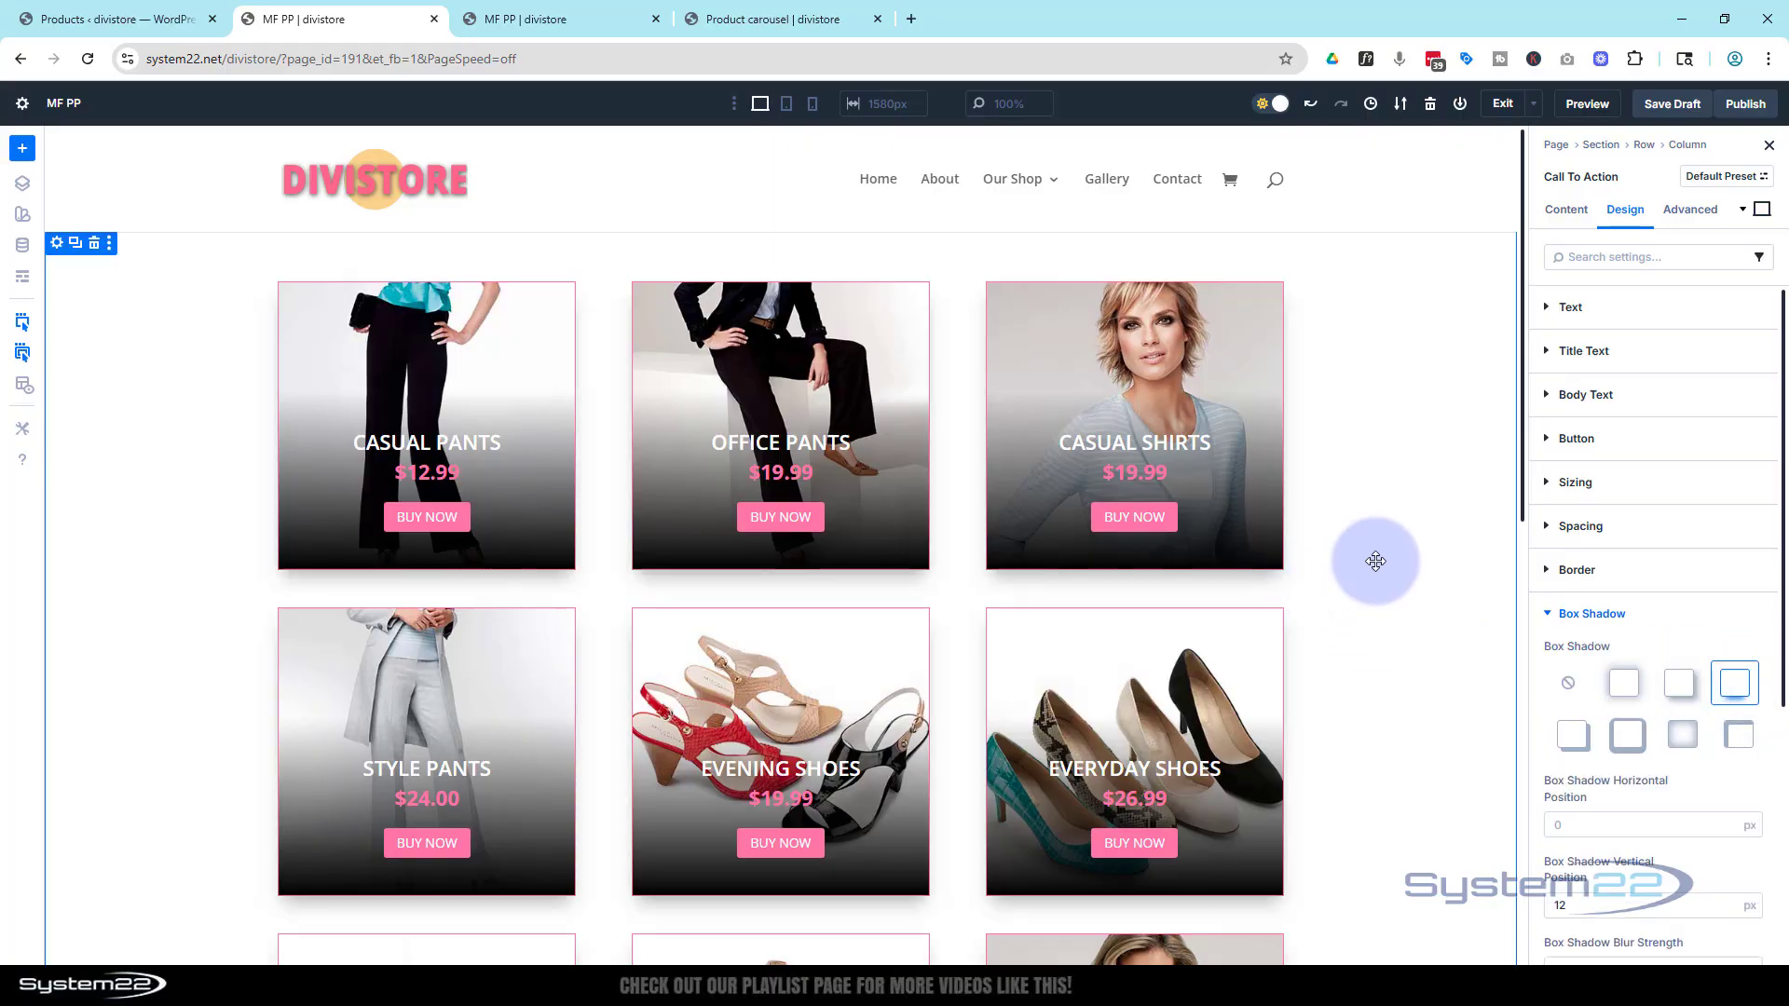
Save the page as a draft and open it in preview
scroll(1391, 558, "down", 4)
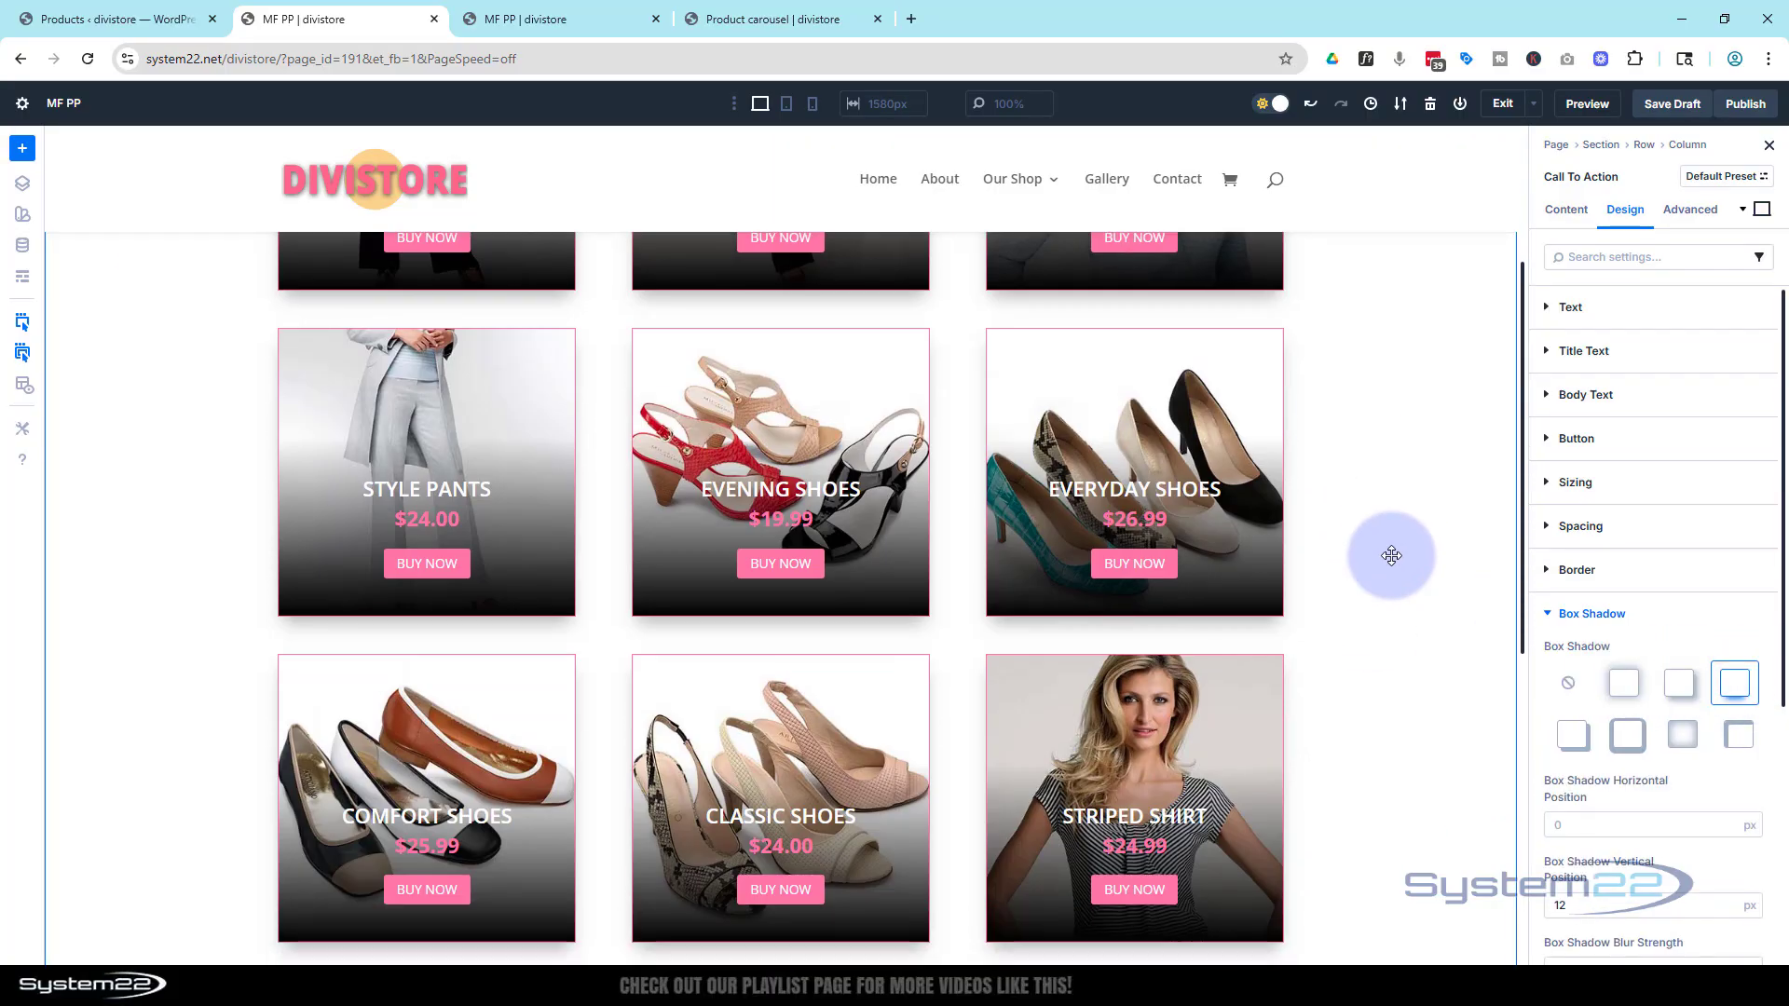
scroll(1391, 555, "down", 5)
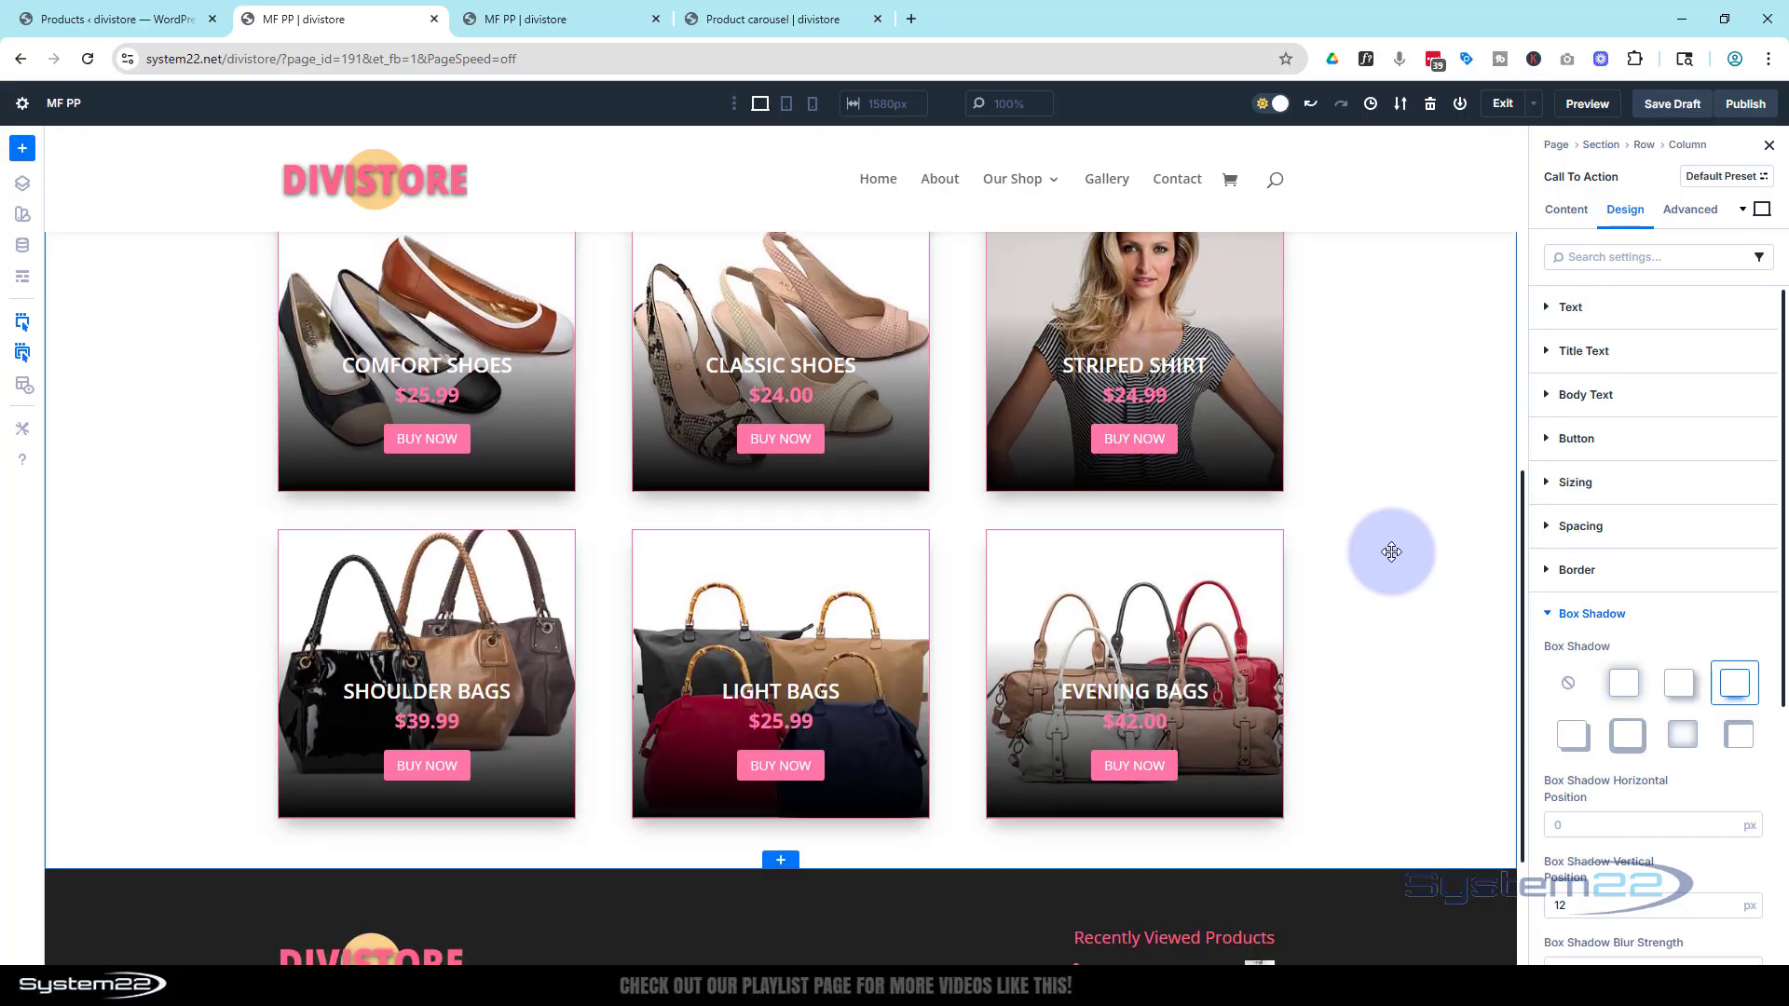
scroll(1391, 552, "up", 5)
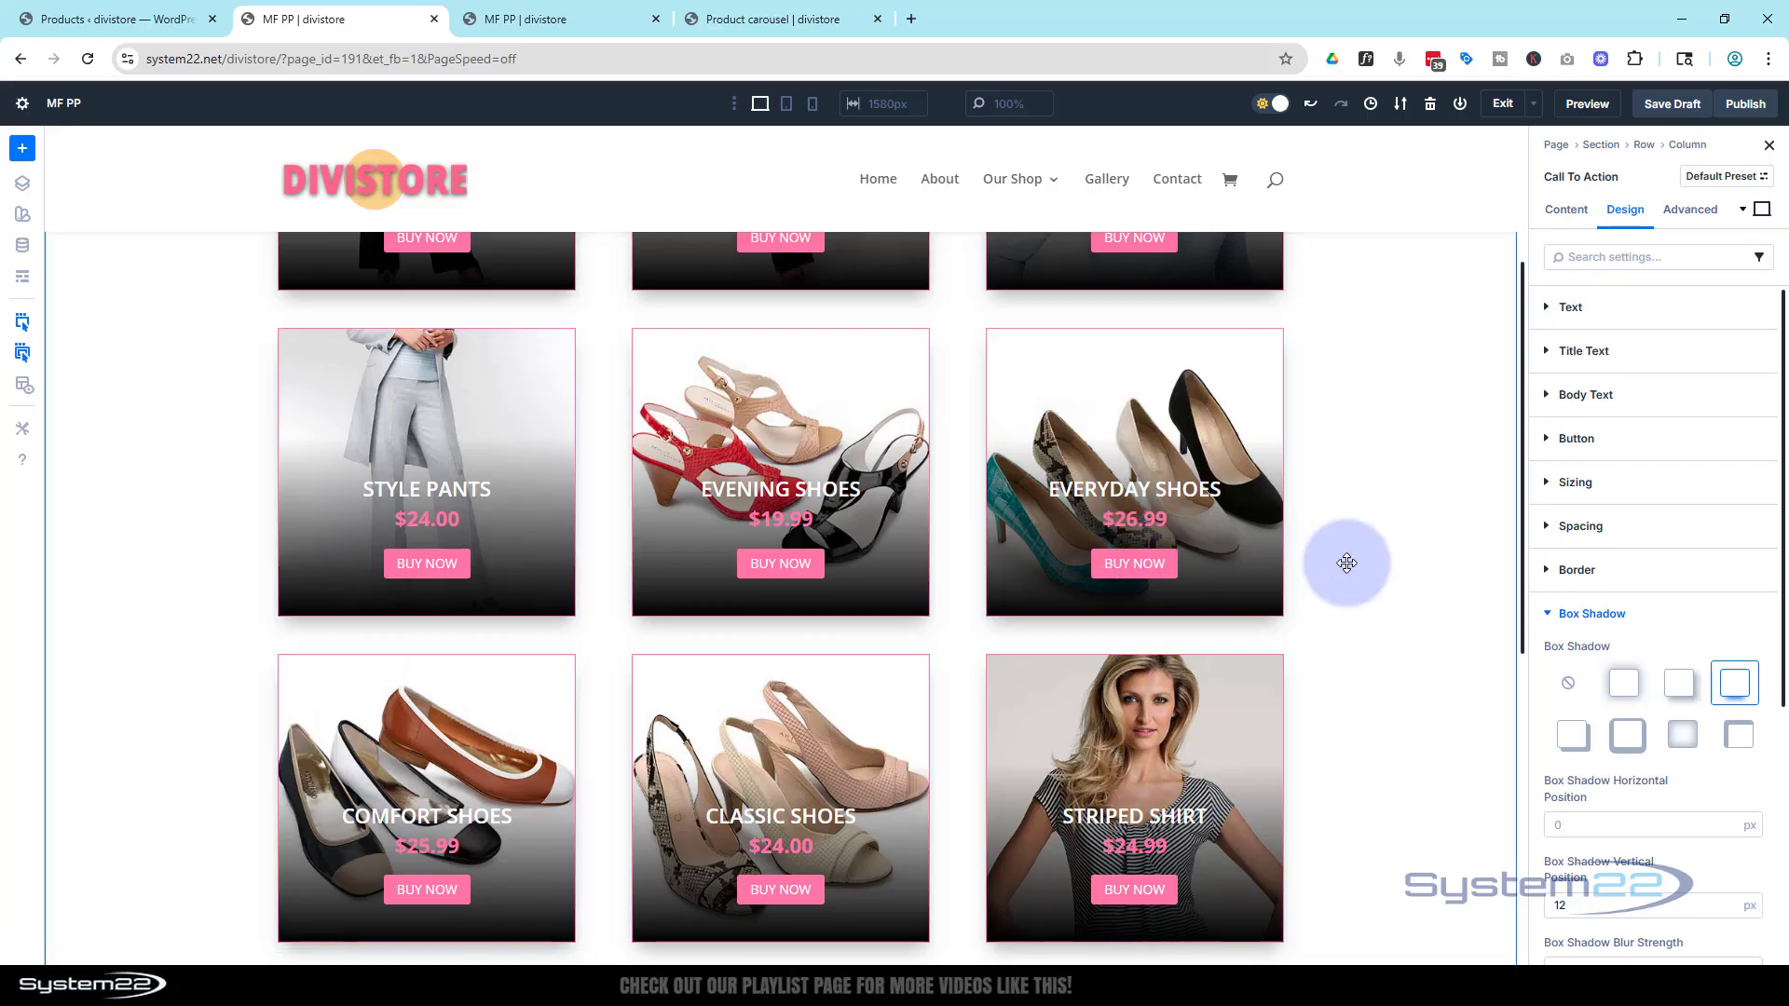
scroll(1347, 563, "up", 3)
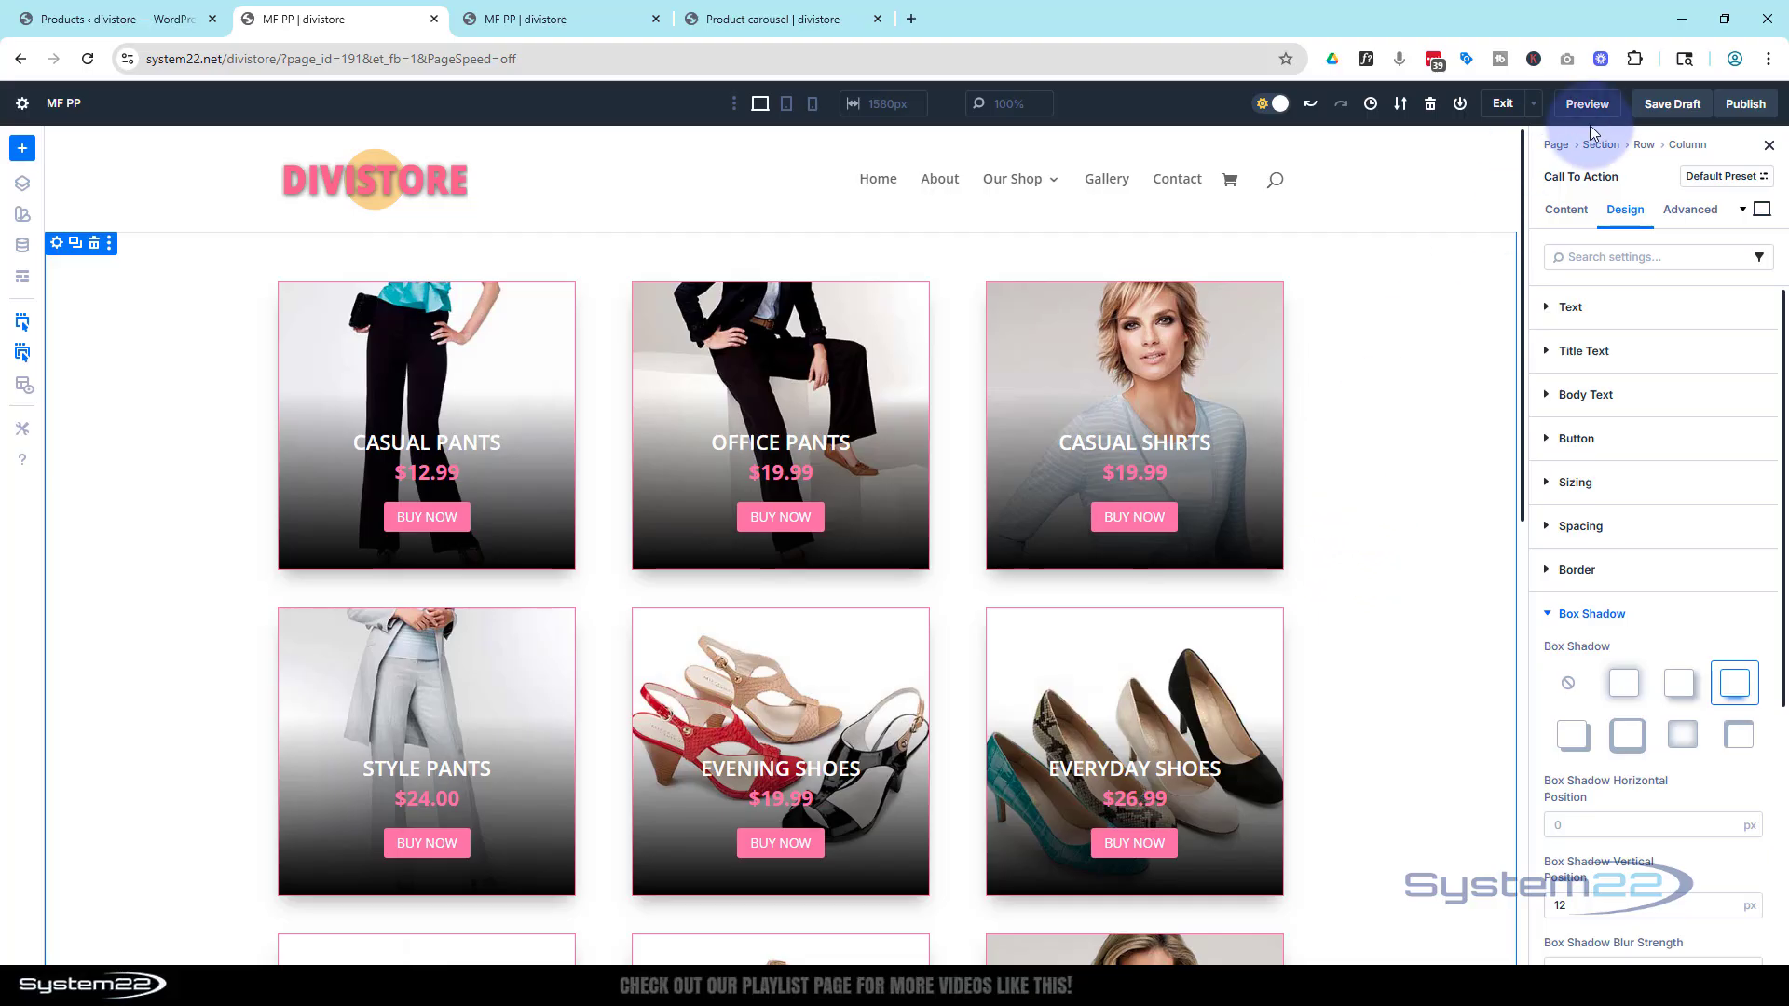
left_click(1673, 103)
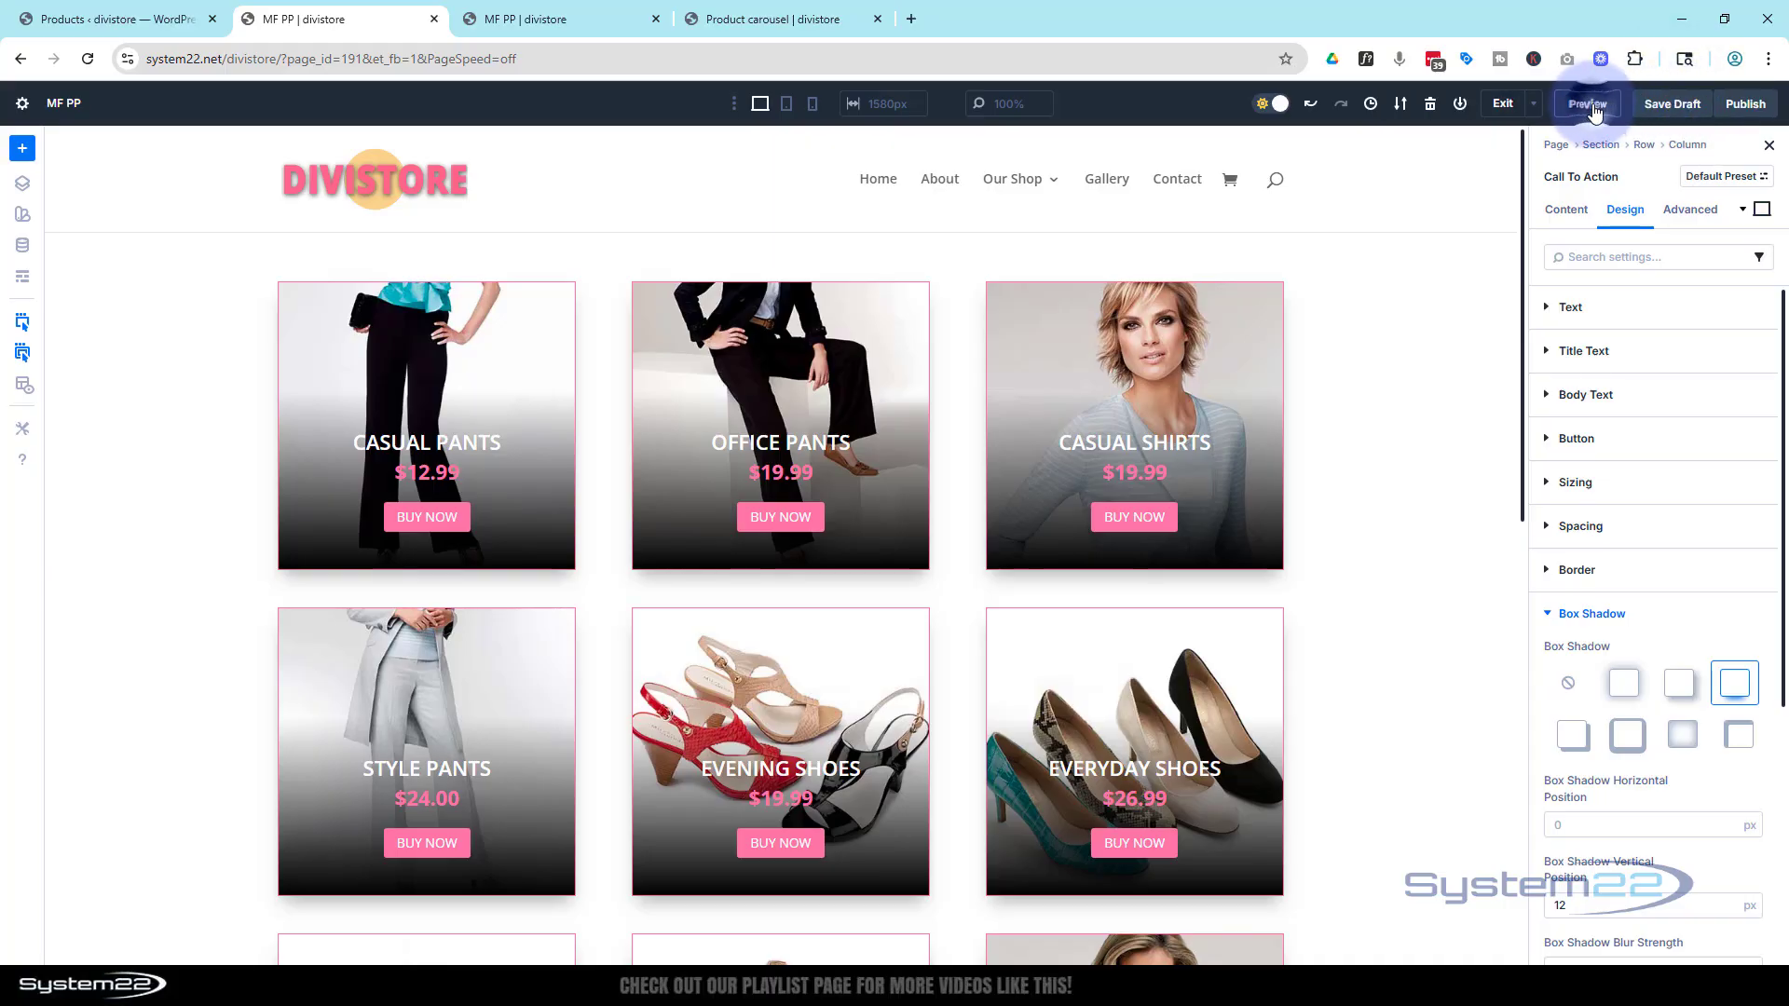
left_click(1589, 104)
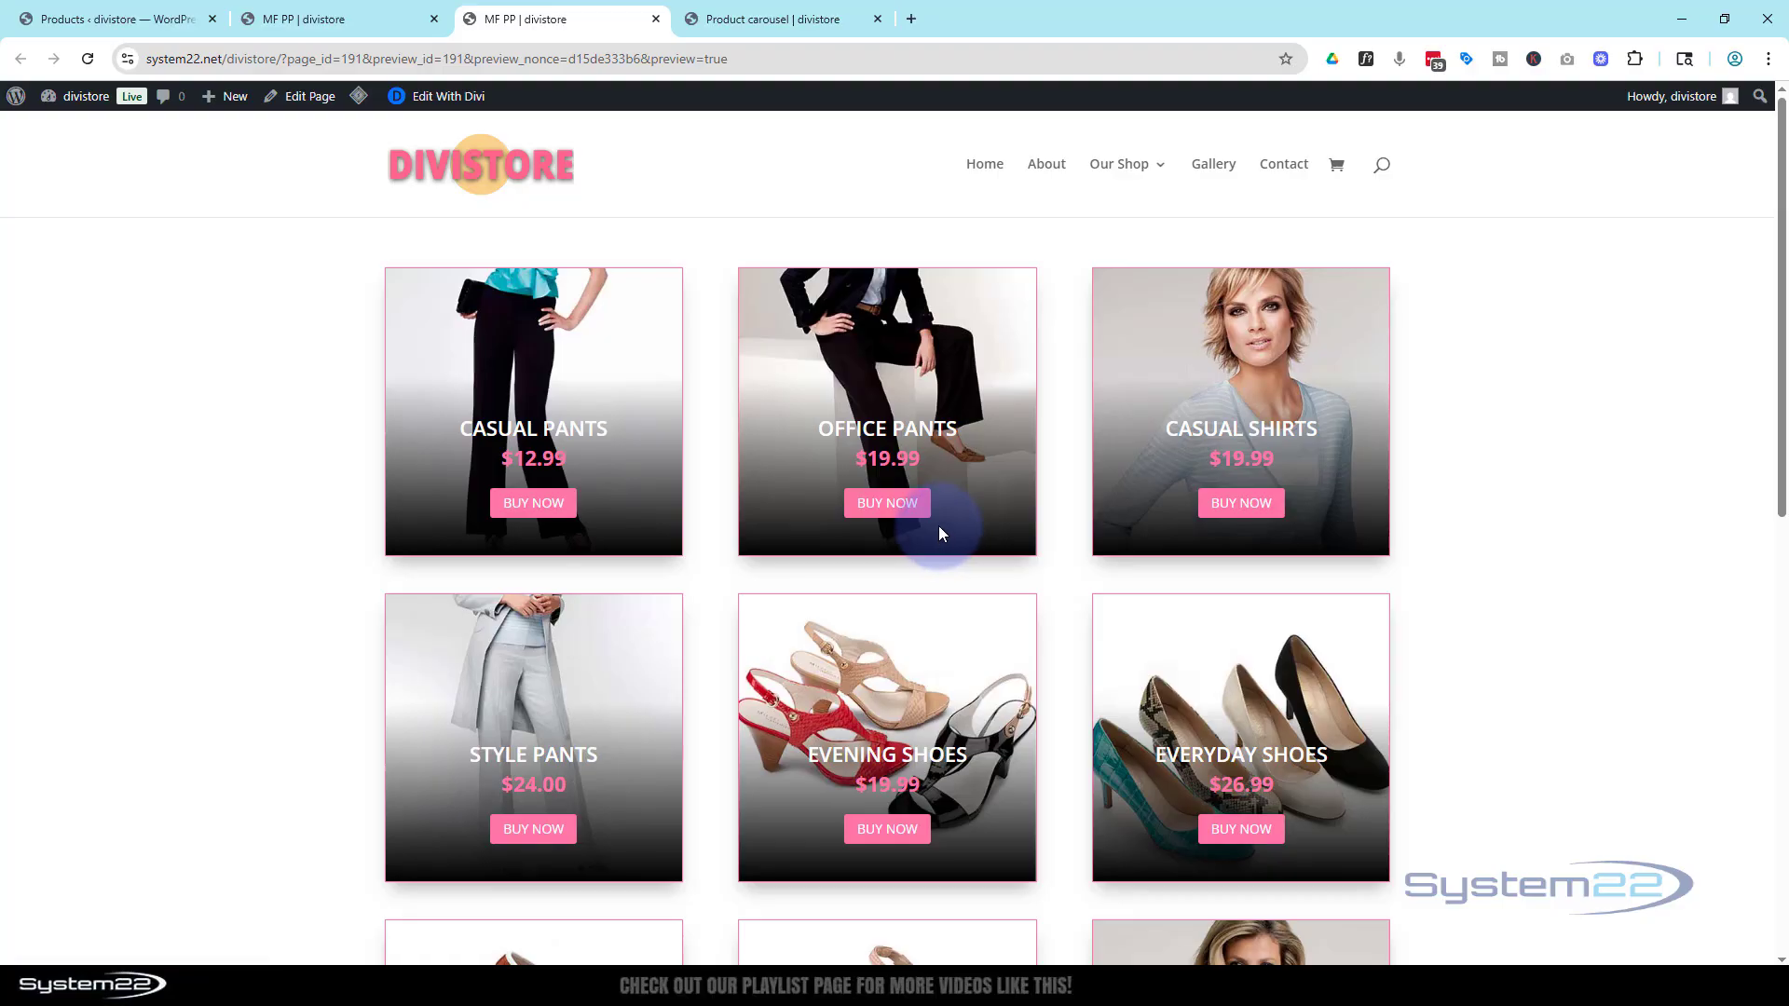
Scroll through the previewed product grid to review every styled product card
scroll(937, 525, "down", 5)
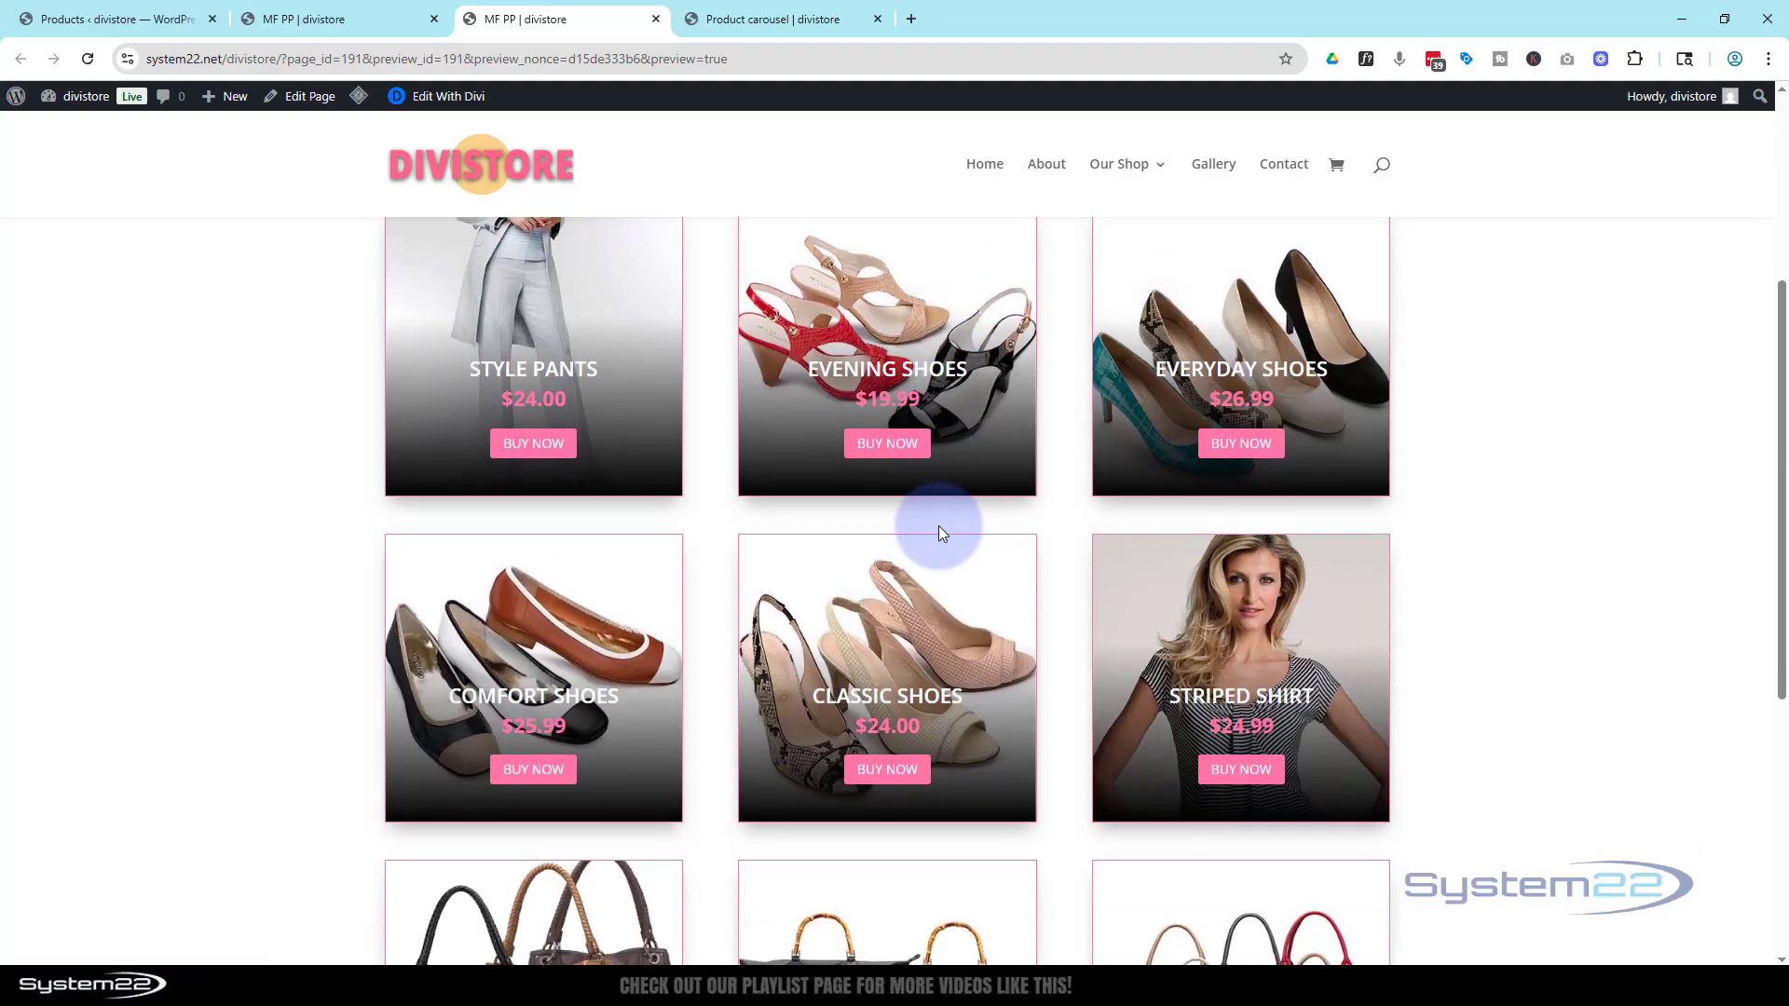
scroll(939, 533, "down", 1)
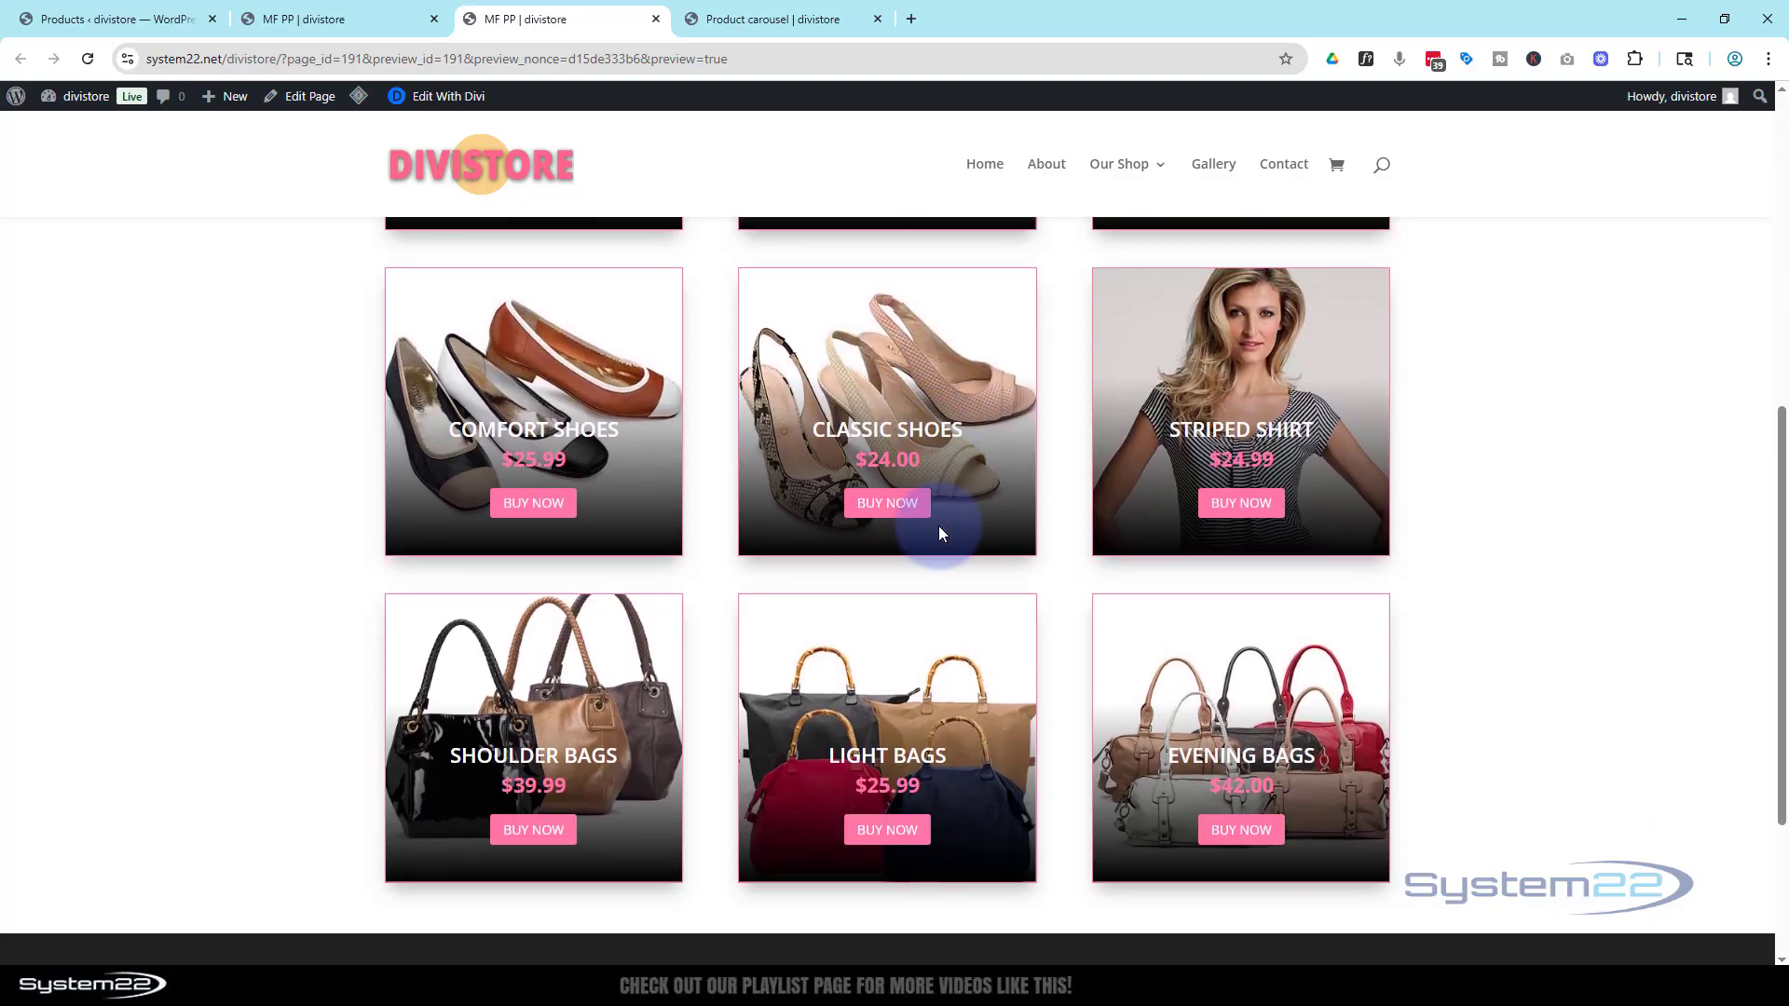
scroll(939, 533, "down", 2)
scroll(939, 533, "up", 3)
scroll(939, 532, "up", 5)
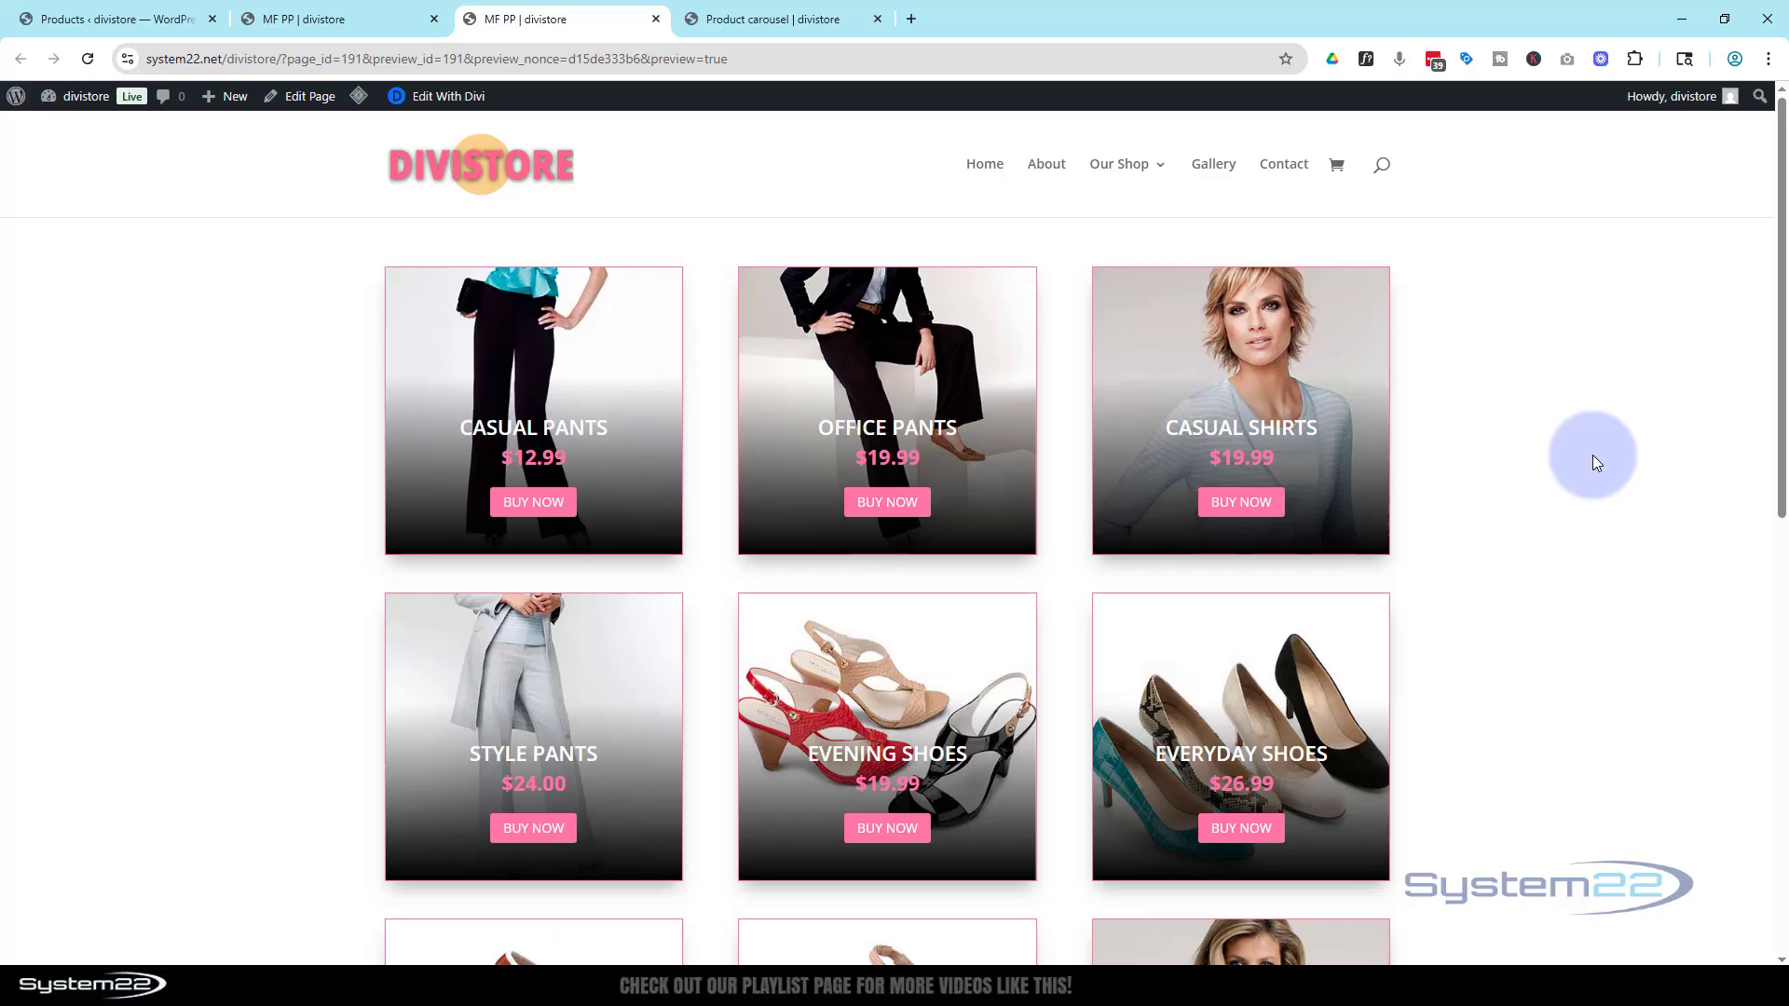
scroll(1593, 455, "down", 4)
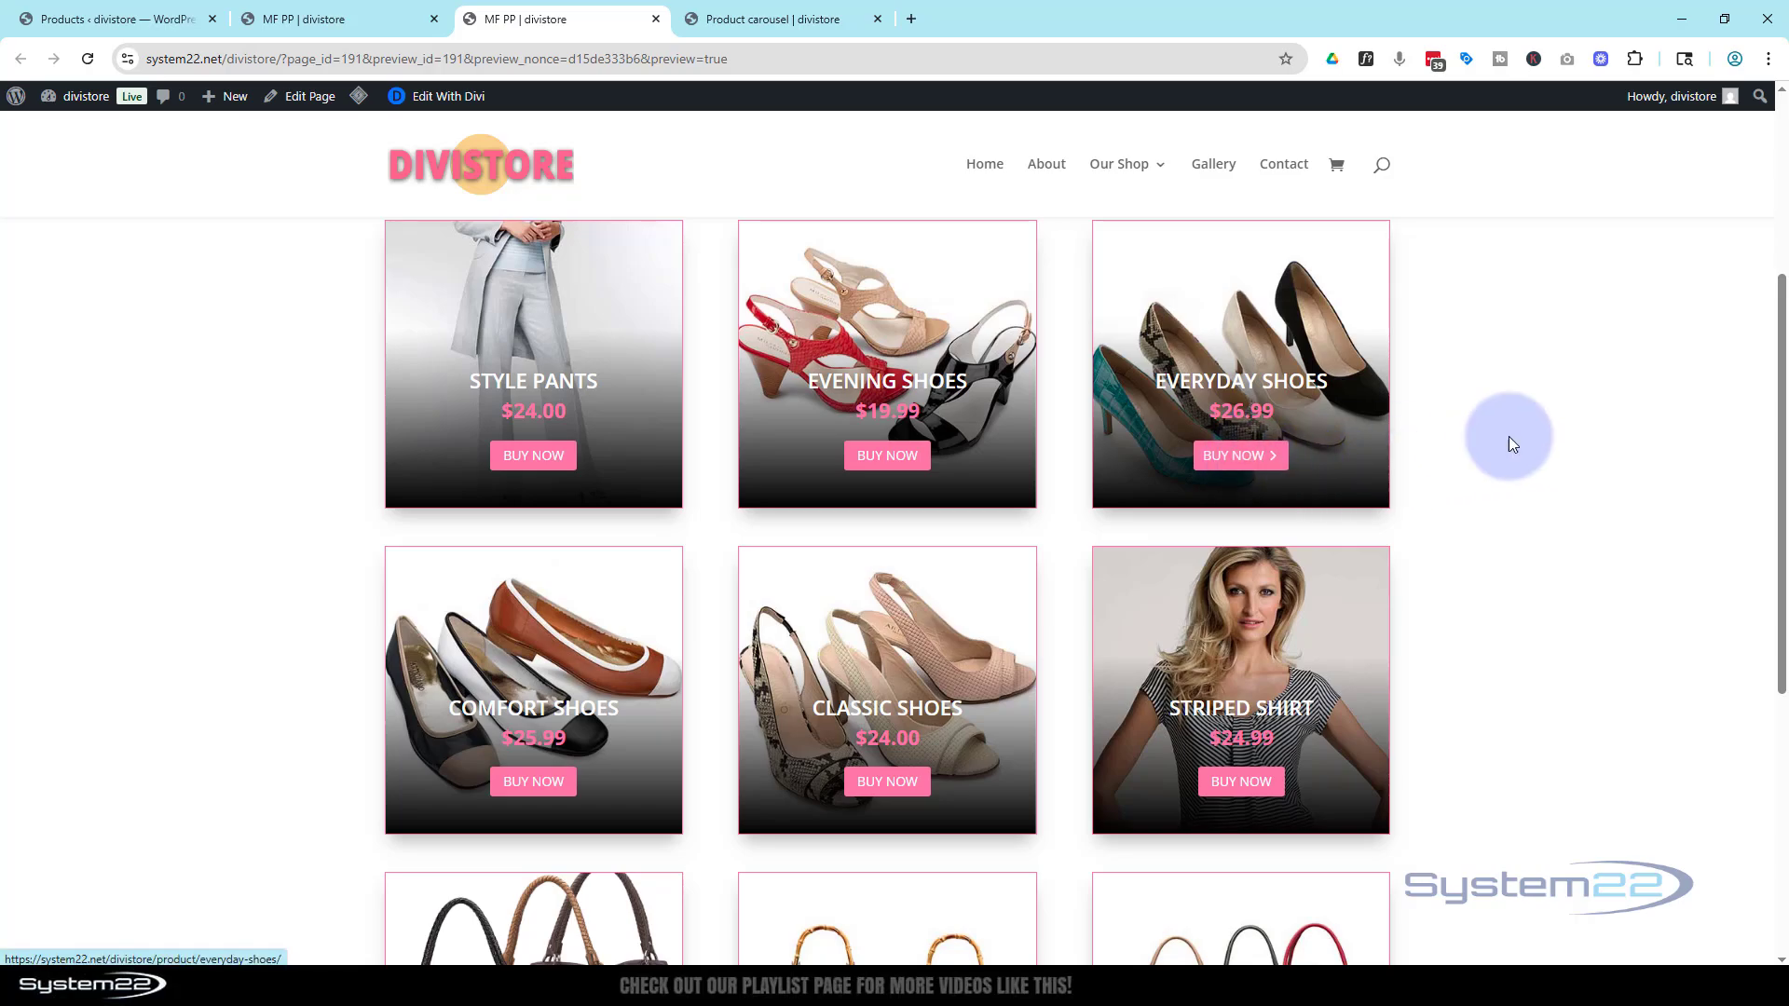
scroll(1550, 427, "down", 4)
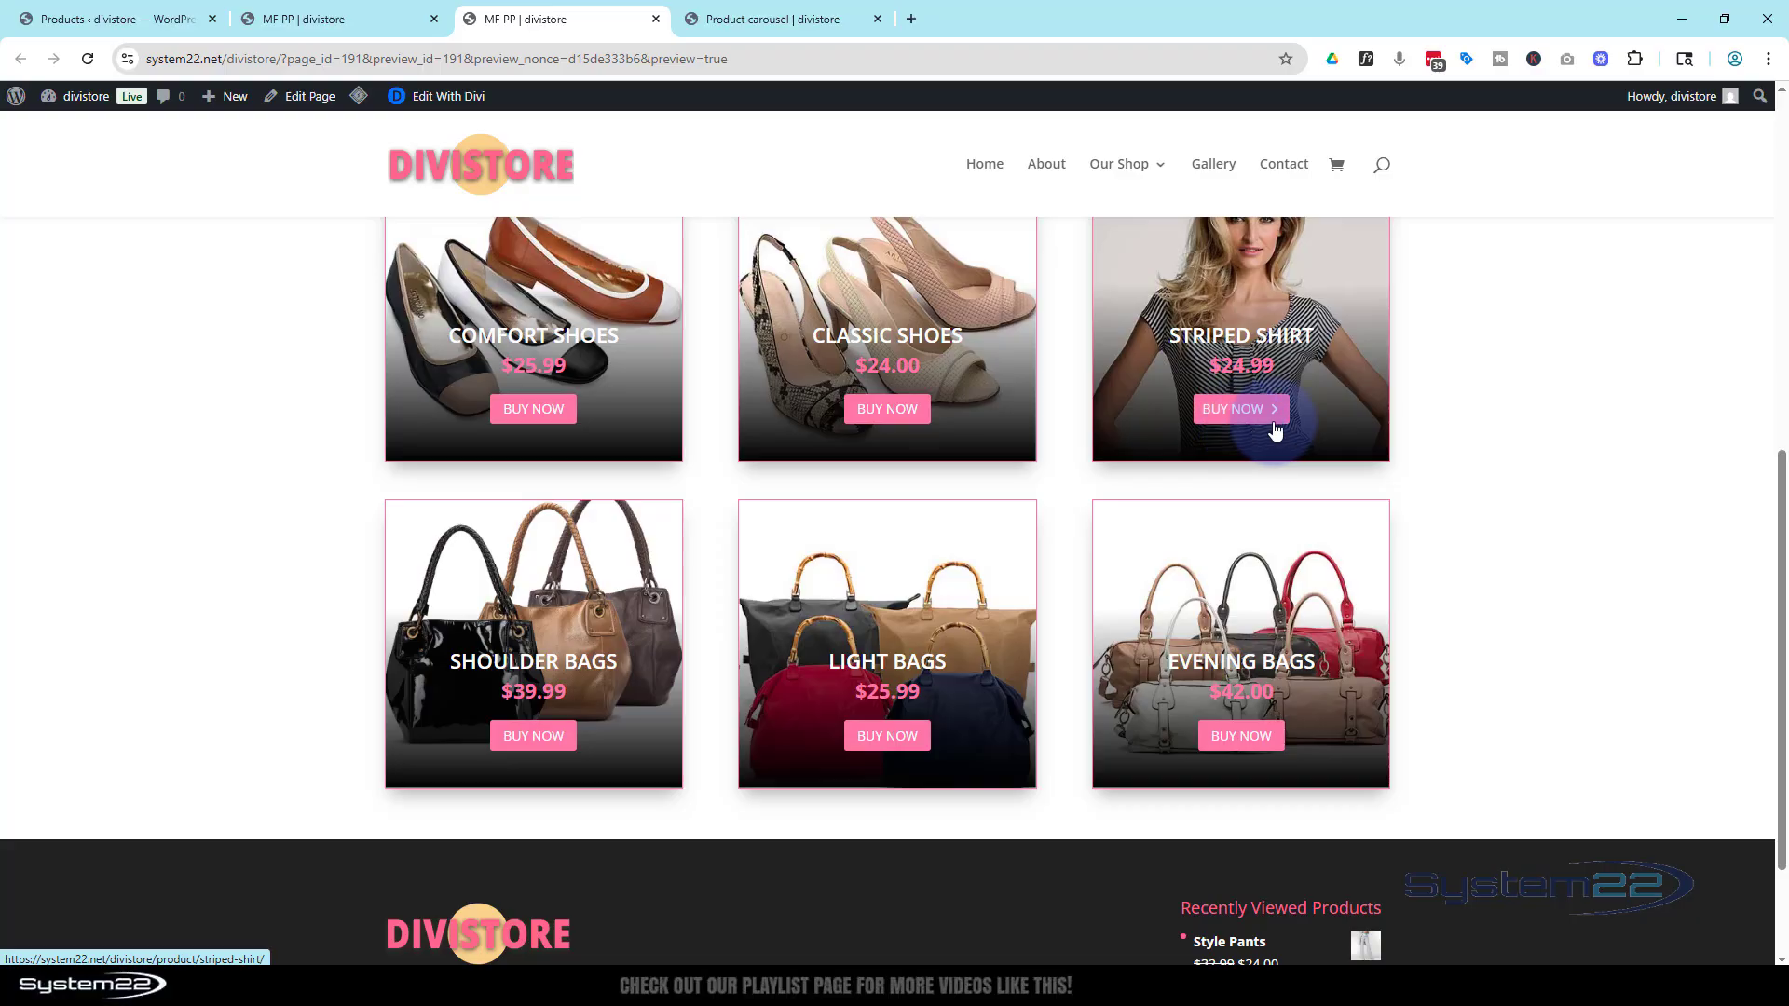
scroll(1528, 416, "down", 2)
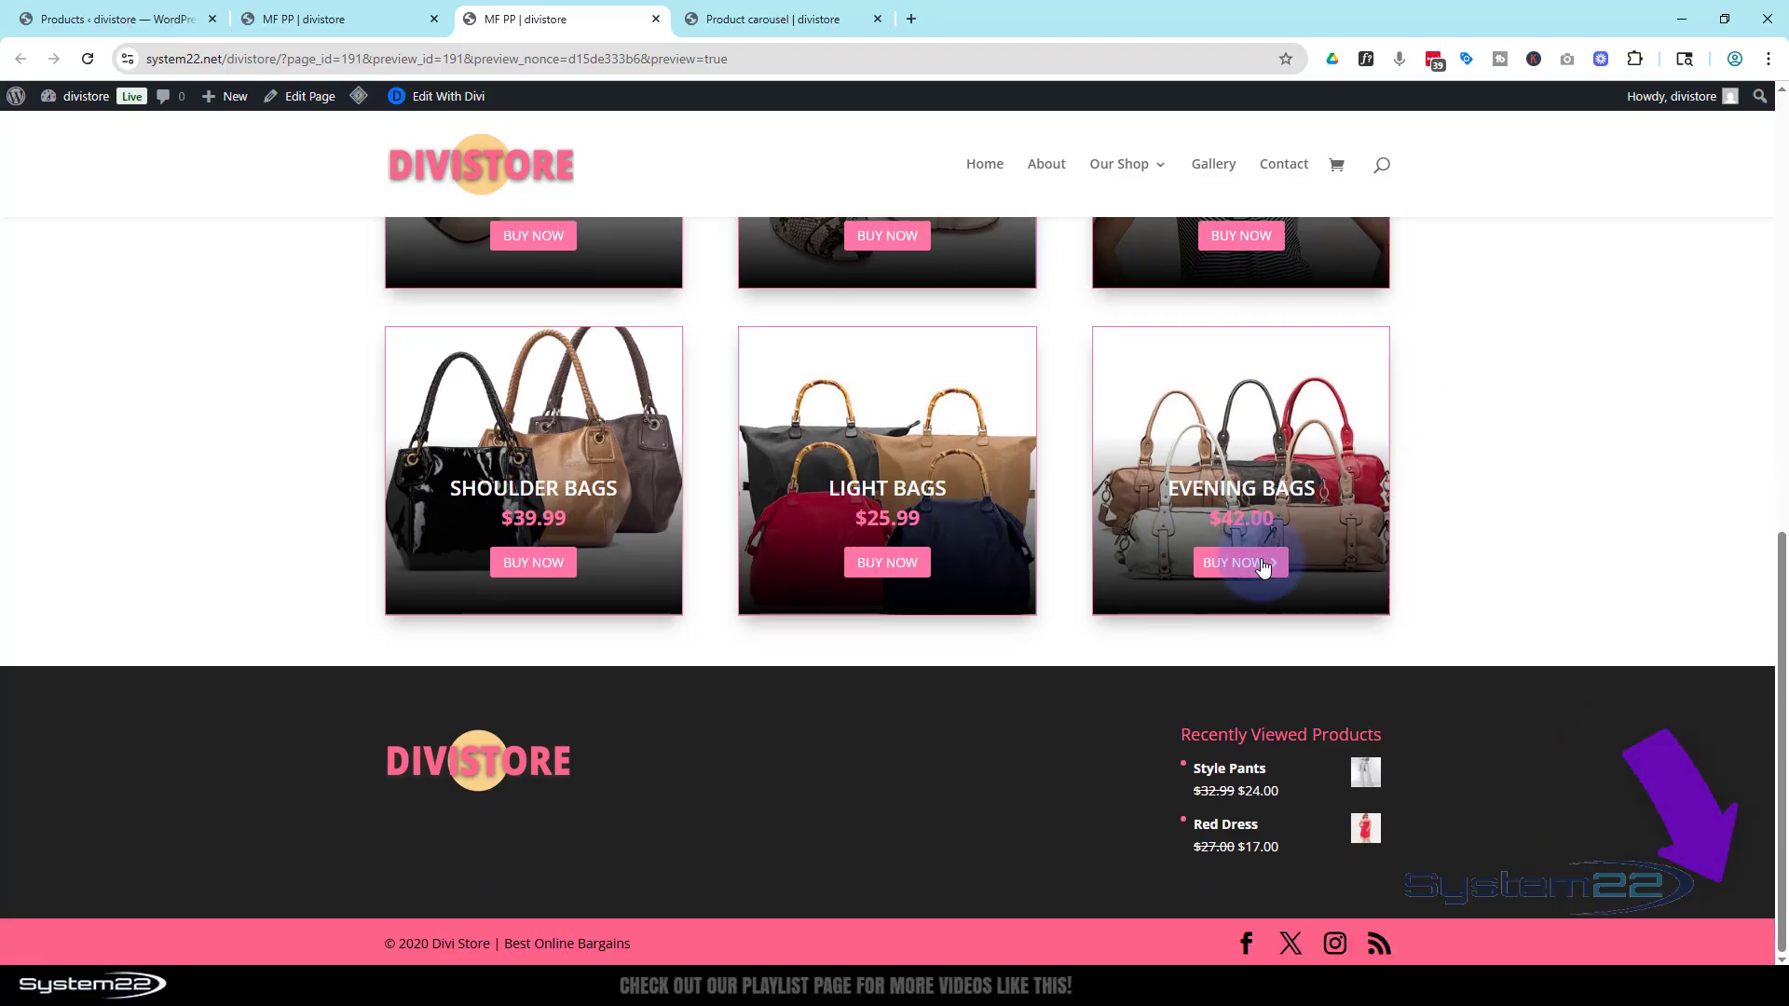
scroll(1500, 529, "up", 5)
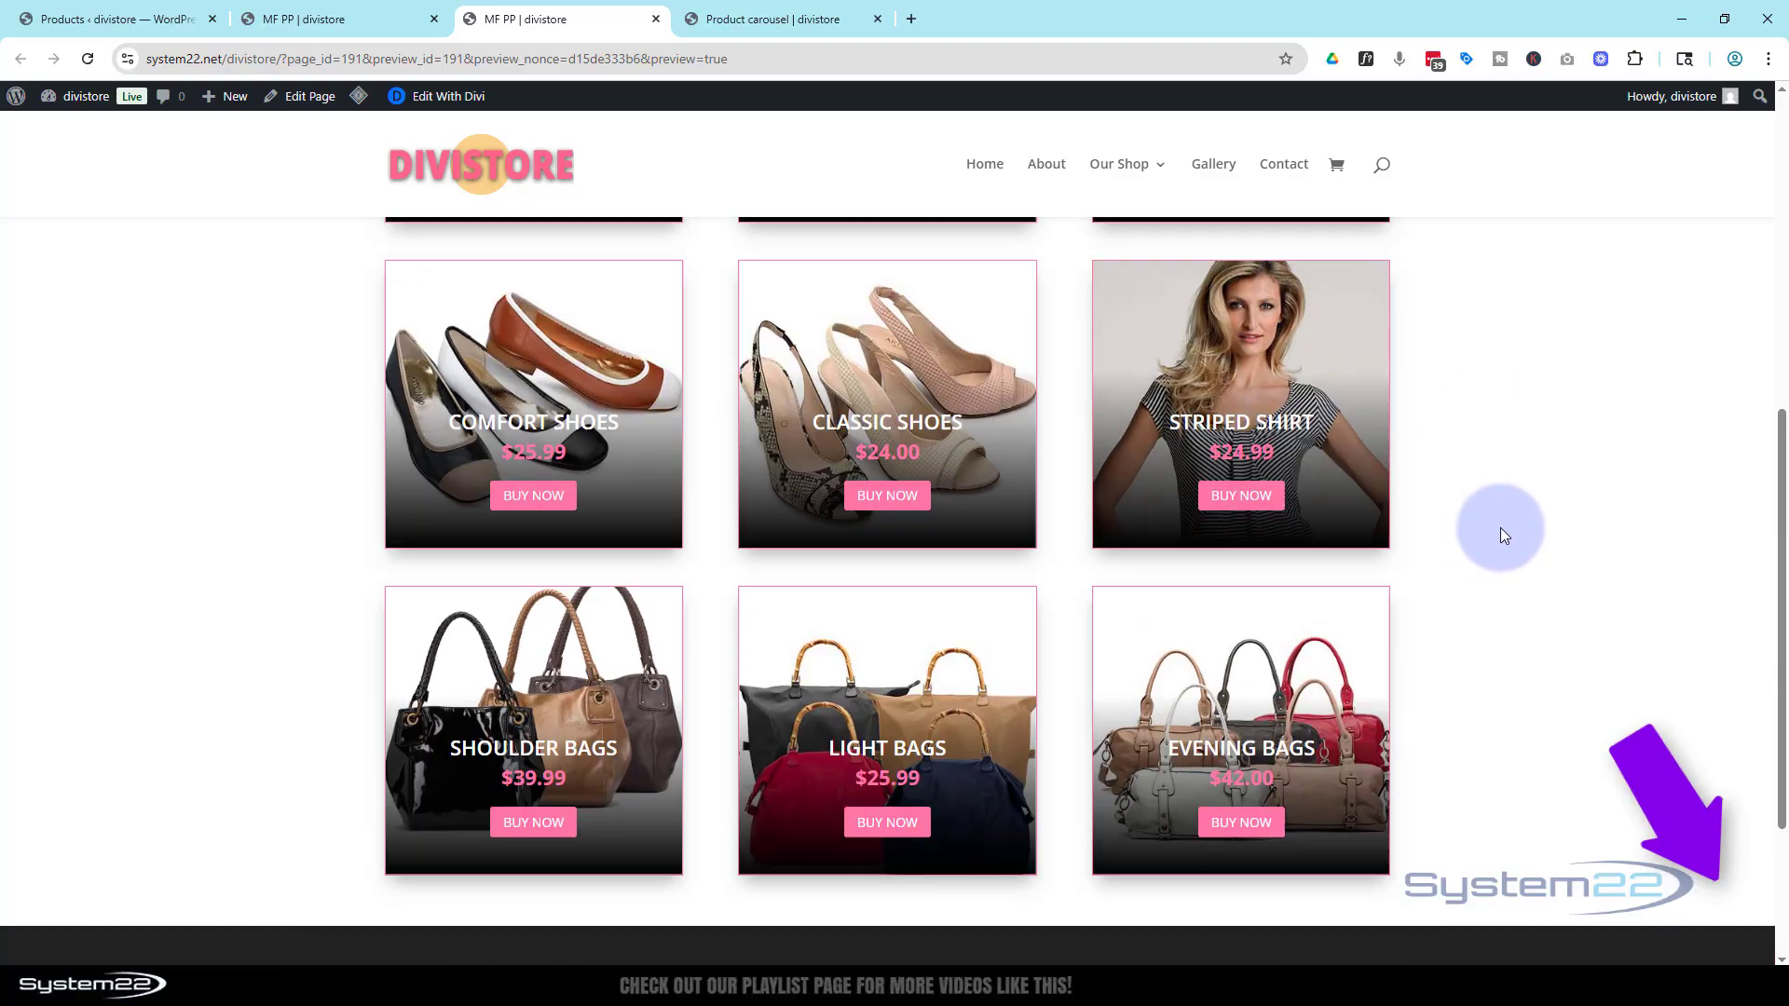
scroll(1500, 534, "up", 4)
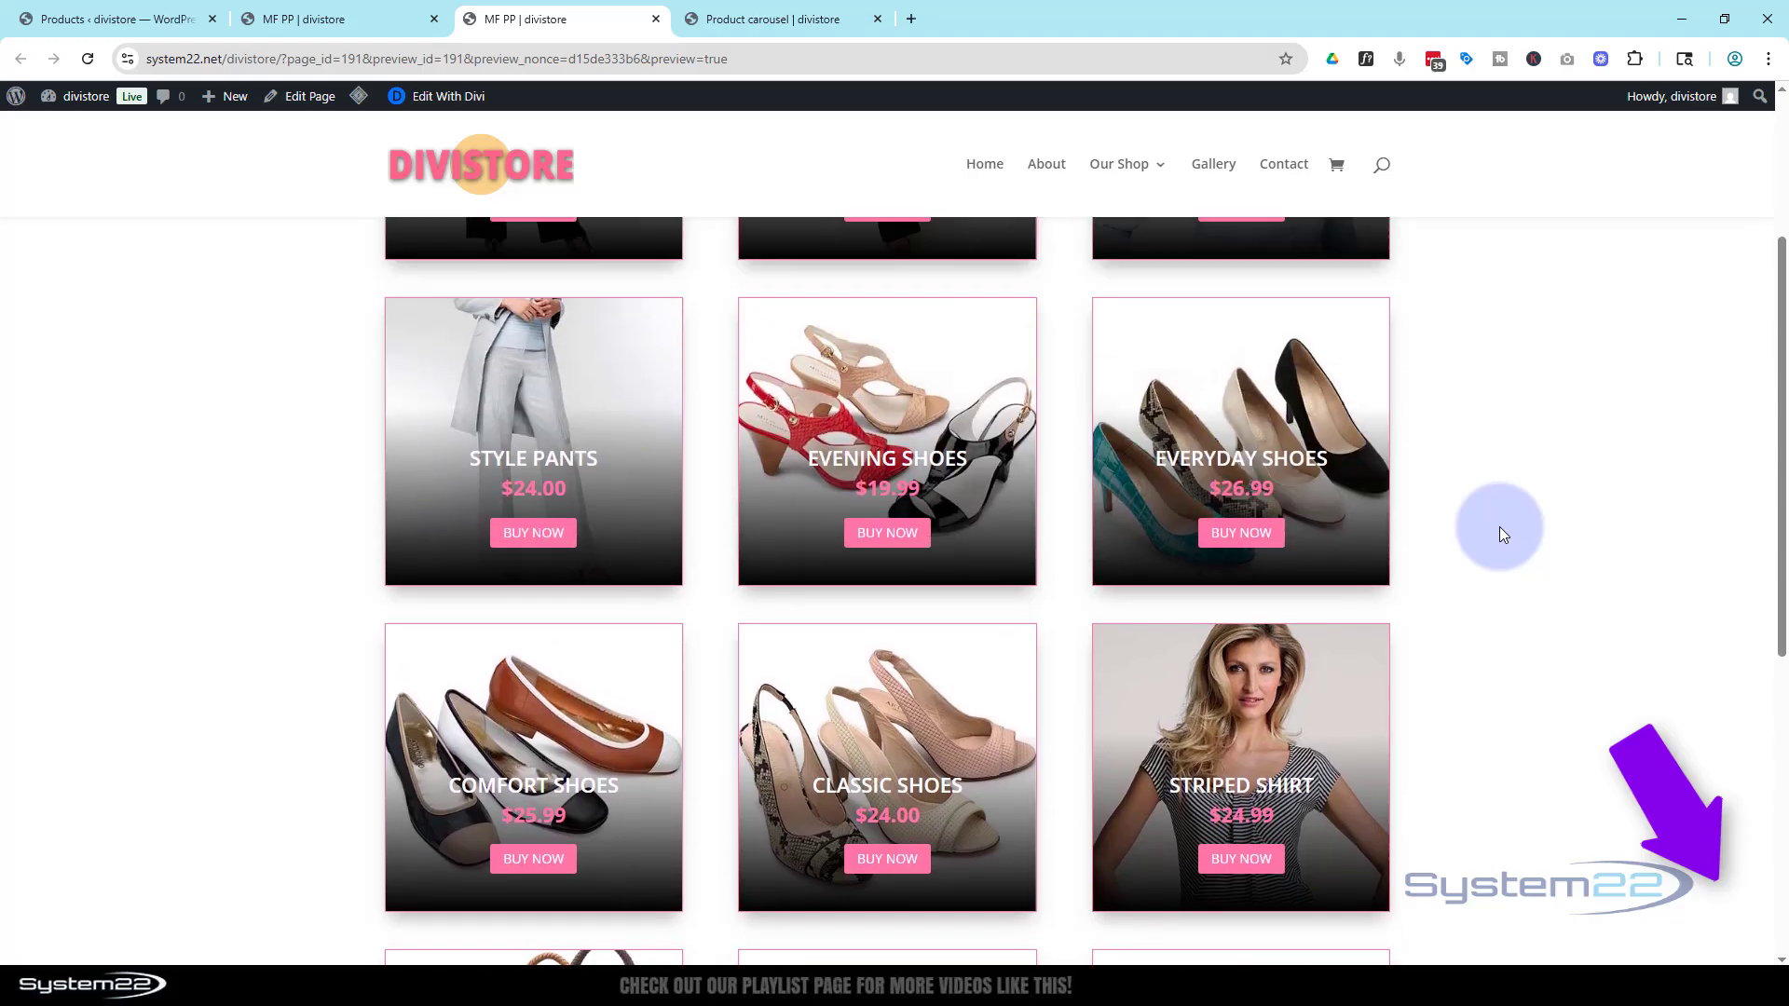